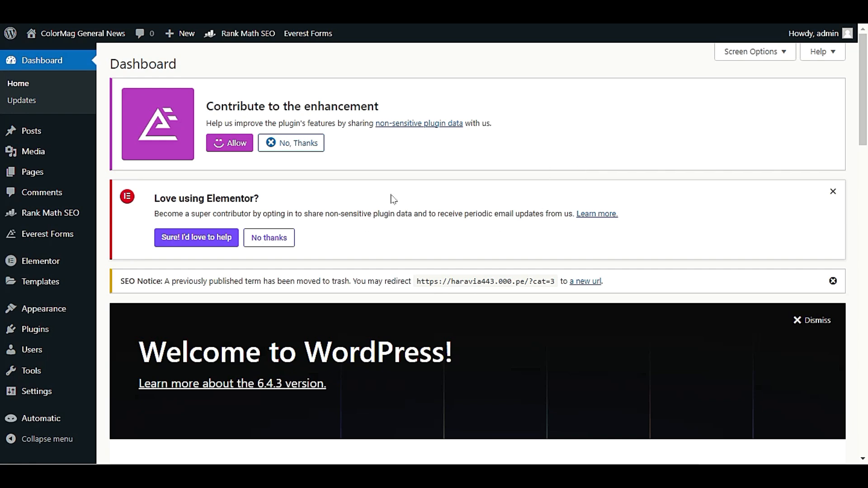
# Open the Themes page and confirm ColorMag is active among the four installed themes
pyautogui.moveTo(52, 318)
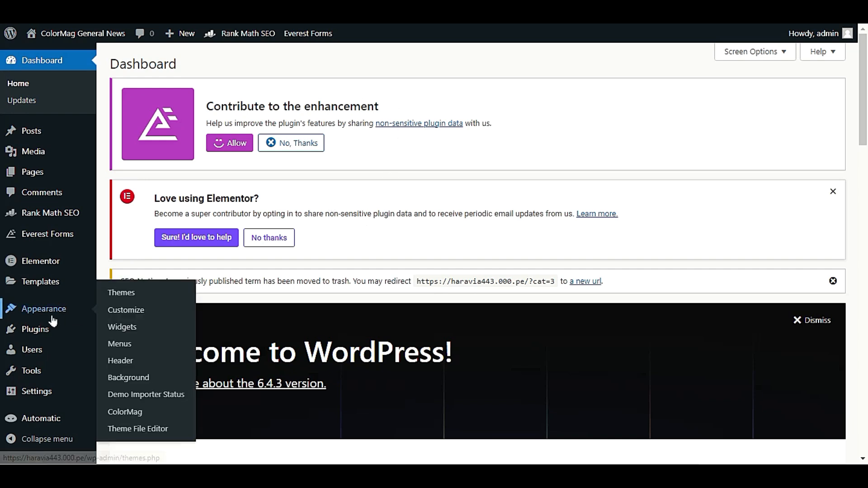
pyautogui.click(122, 294)
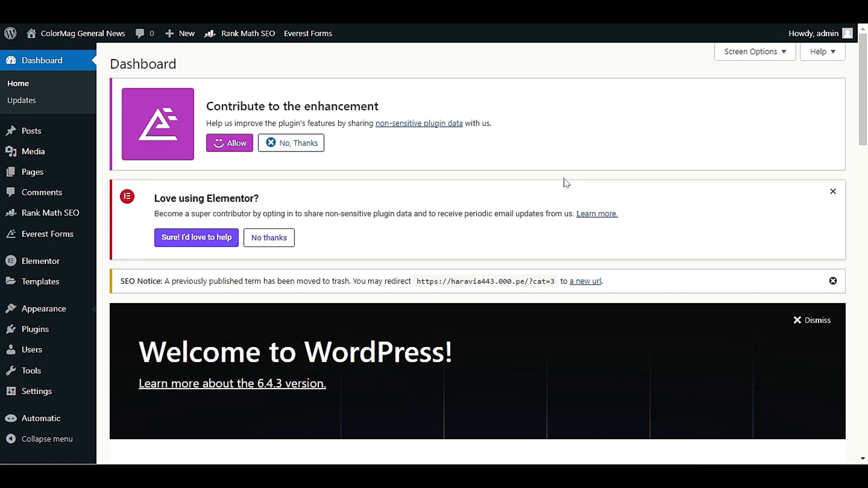
pyautogui.scroll(-5, 597, 297)
pyautogui.scroll(5, 598, 297)
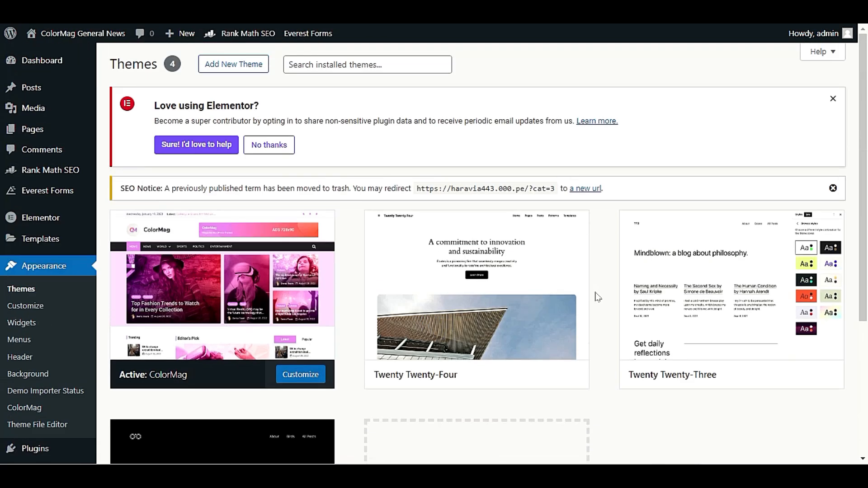
pyautogui.scroll(-5, 606, 276)
pyautogui.scroll(5, 605, 275)
pyautogui.scroll(-4, 614, 324)
pyautogui.scroll(3, 612, 328)
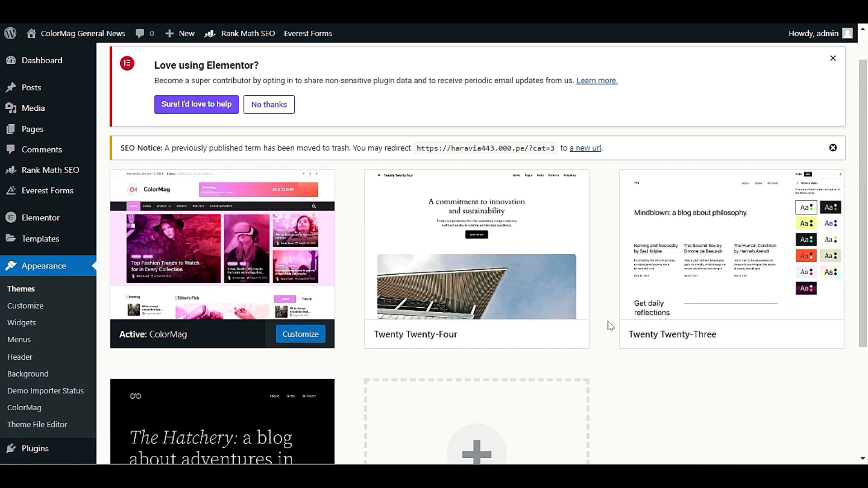
pyautogui.scroll(-2, 611, 326)
pyautogui.scroll(3, 610, 325)
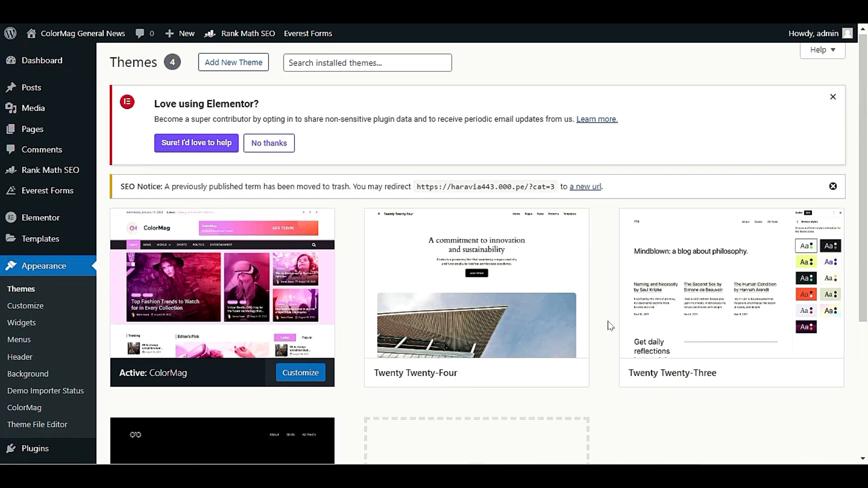
pyautogui.scroll(-4, 611, 325)
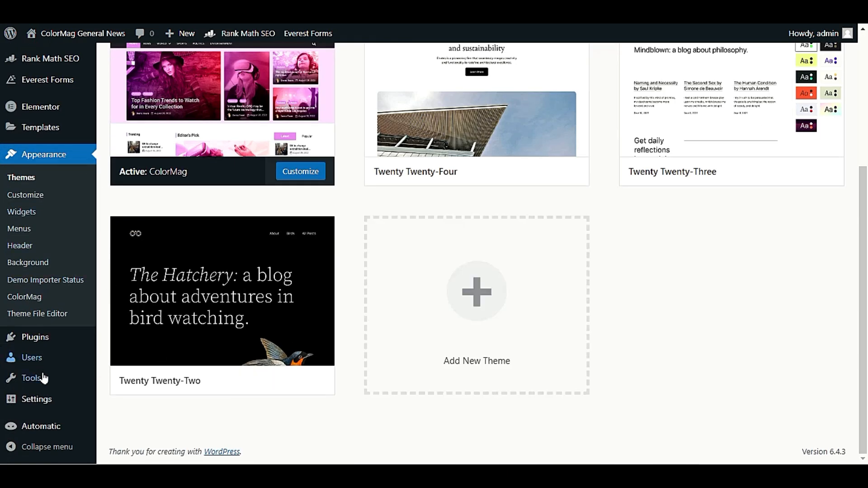
pyautogui.moveTo(45, 401)
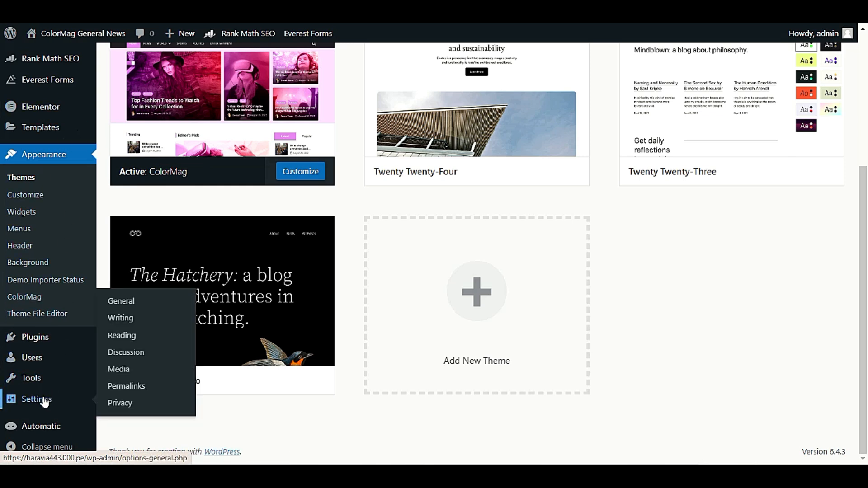
# Save the Permalink Settings with Post name as the permalink structure
pyautogui.click(120, 386)
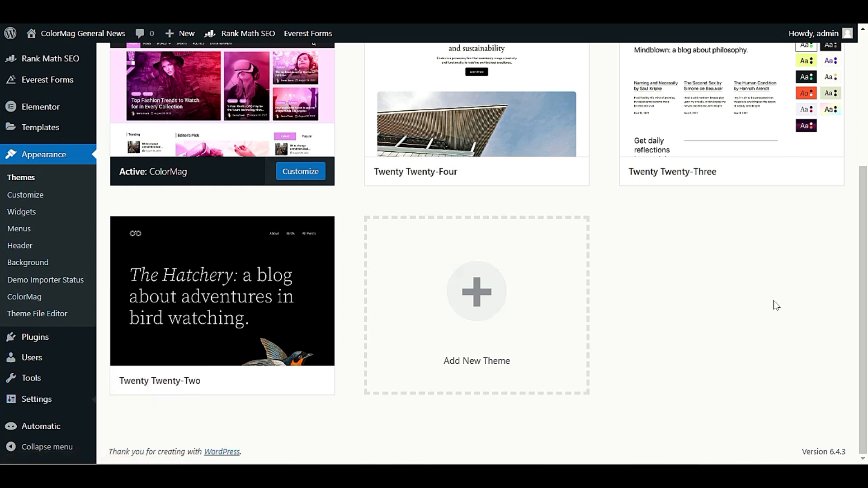
pyautogui.scroll(-5, 747, 305)
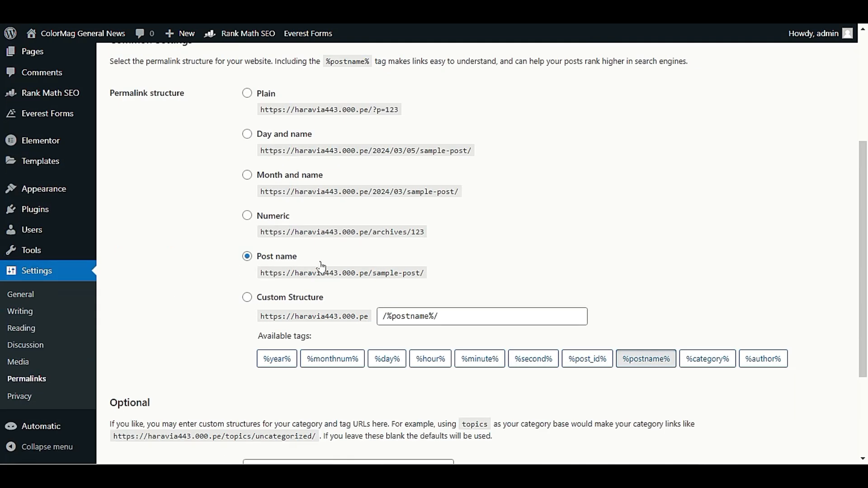
pyautogui.scroll(-3, 216, 285)
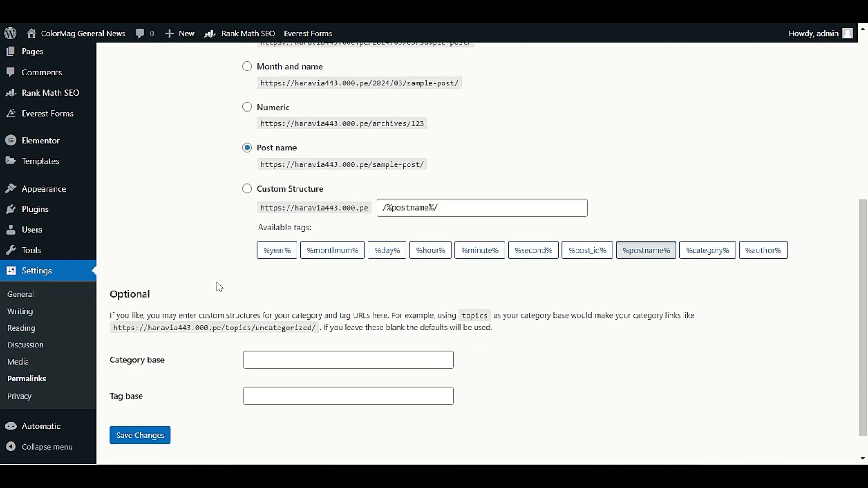
pyautogui.click(158, 398)
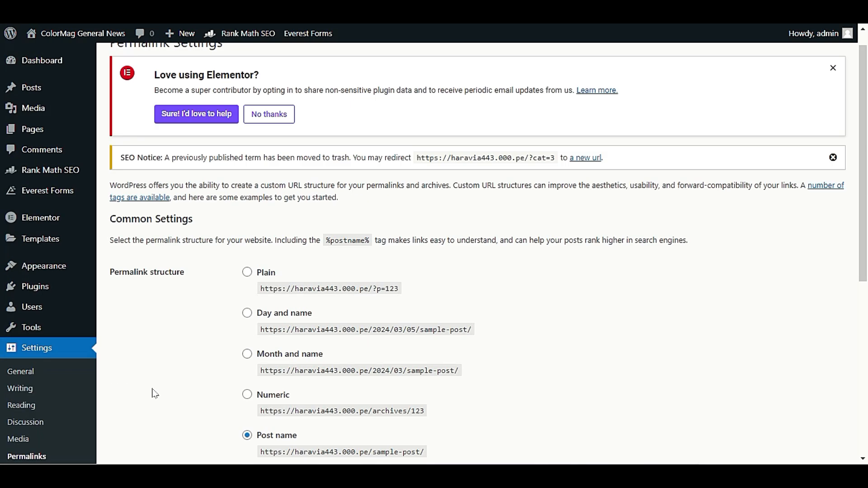
pyautogui.rightClick(109, 54)
pyautogui.click(108, 54)
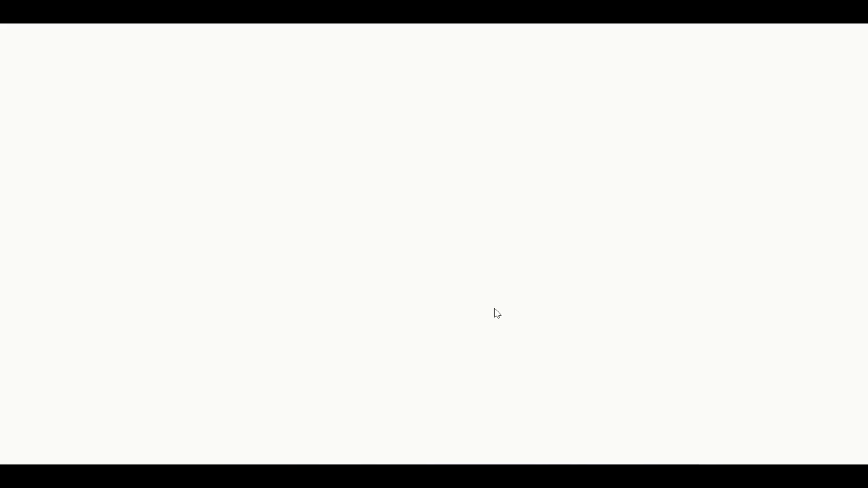
pyautogui.scroll(-5, 382, 312)
pyautogui.scroll(4, 89, 307)
pyautogui.scroll(-2, 87, 310)
pyautogui.scroll(-2, 87, 310)
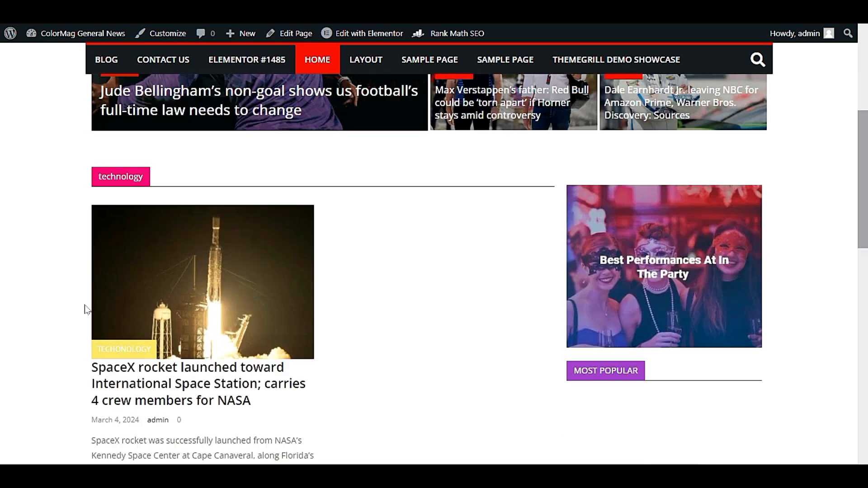
pyautogui.scroll(2, 88, 310)
pyautogui.scroll(1, 87, 309)
pyautogui.scroll(-1, 88, 310)
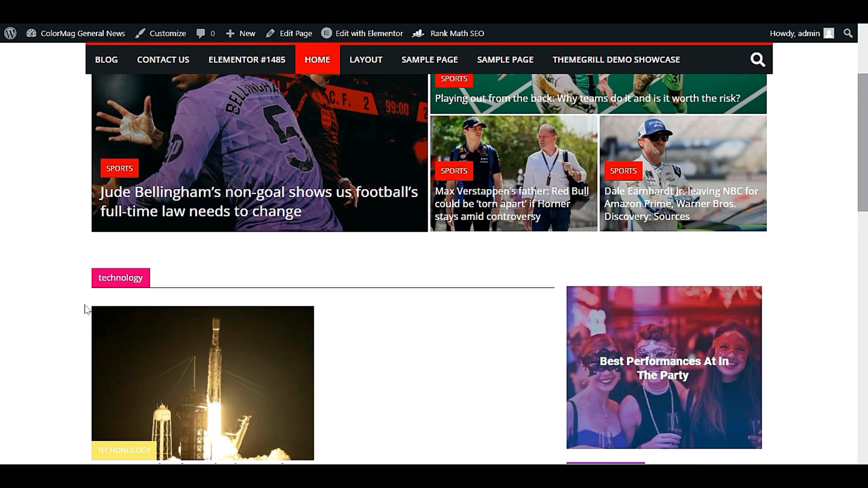
pyautogui.scroll(1, 87, 310)
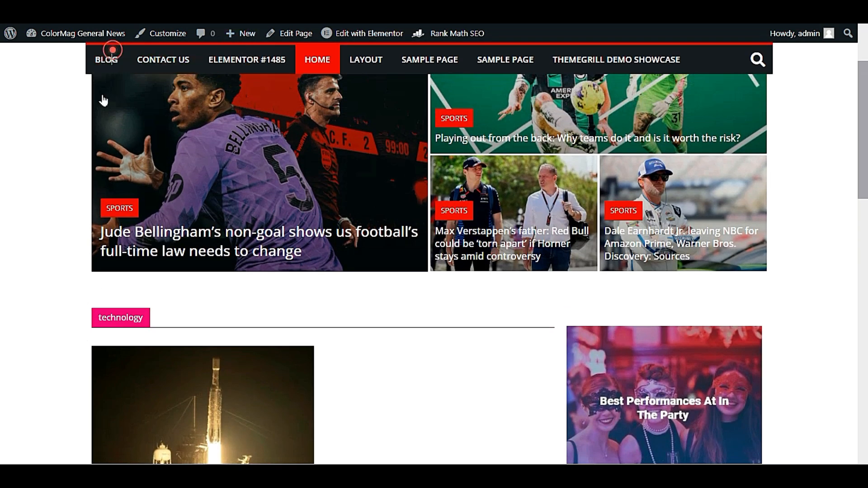
pyautogui.click(108, 60)
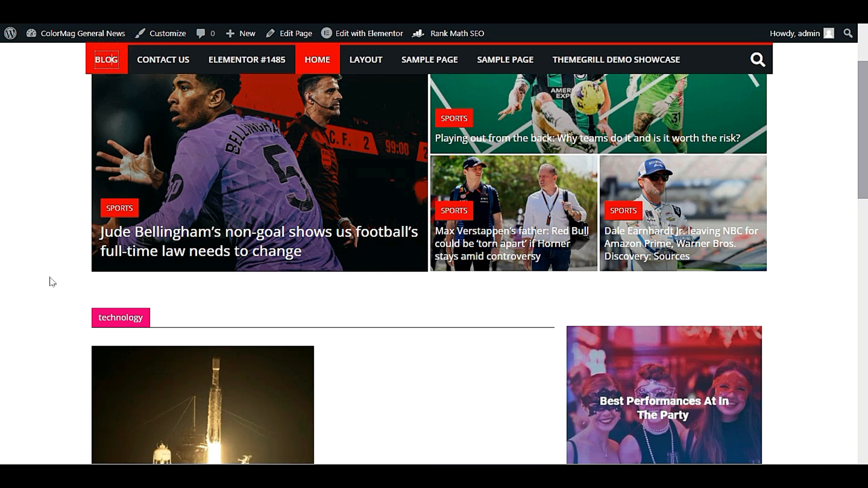
pyautogui.scroll(-6, 54, 278)
pyautogui.scroll(6, 55, 277)
pyautogui.scroll(-10, 55, 278)
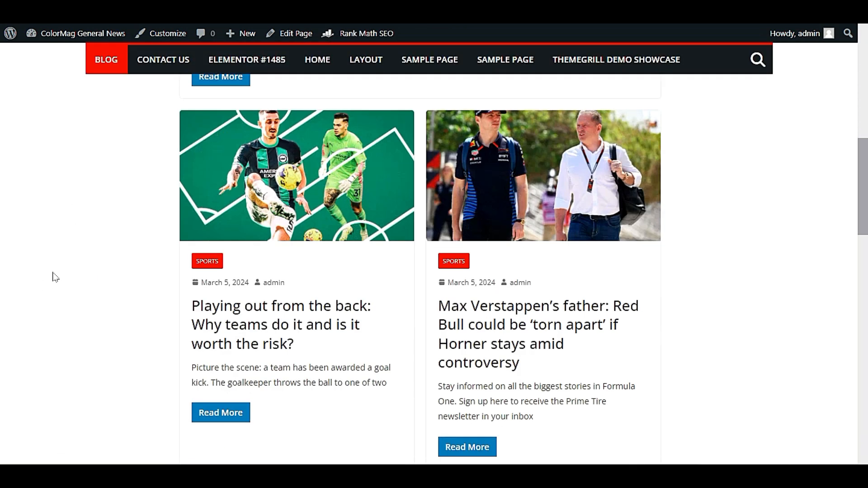
pyautogui.scroll(5, 55, 277)
pyautogui.scroll(5, 53, 278)
pyautogui.scroll(-9, 49, 277)
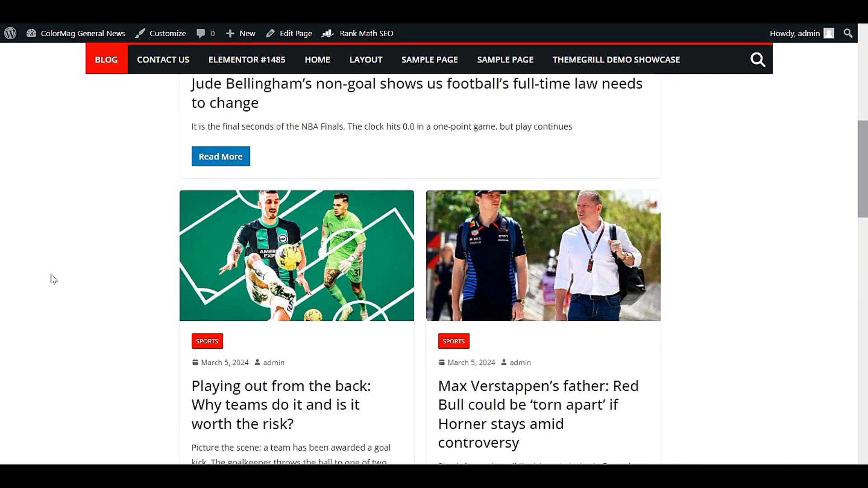
pyautogui.scroll(12, 38, 277)
pyautogui.scroll(-12, 36, 277)
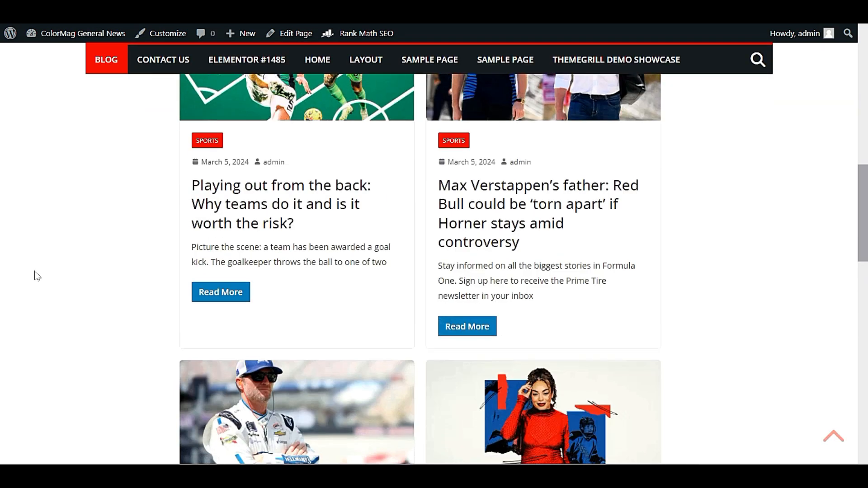
pyautogui.scroll(-3, 36, 274)
pyautogui.scroll(10, 37, 274)
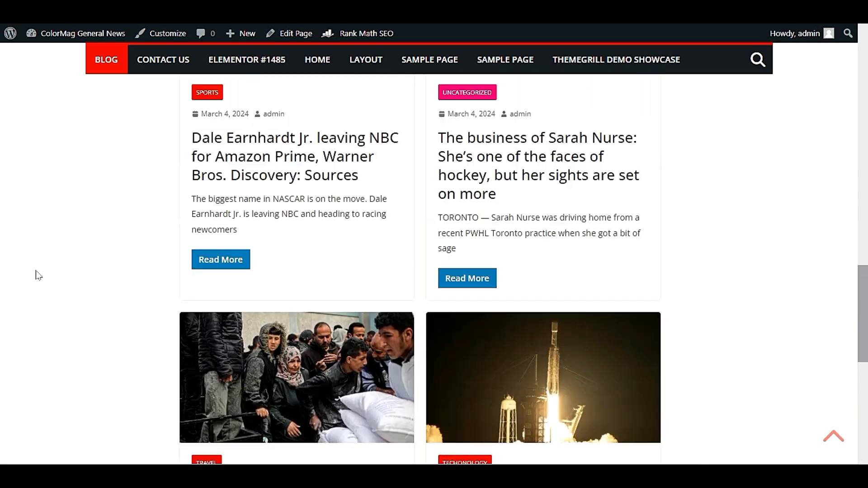
pyautogui.scroll(-12, 38, 275)
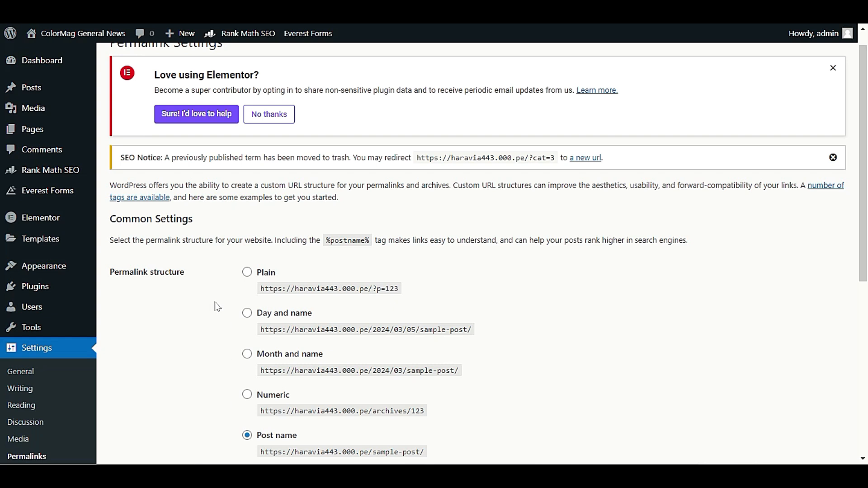
# Search the plugin directory for 'post grid' and install The Post Grid by RadiusTheme
pyautogui.moveTo(53, 289)
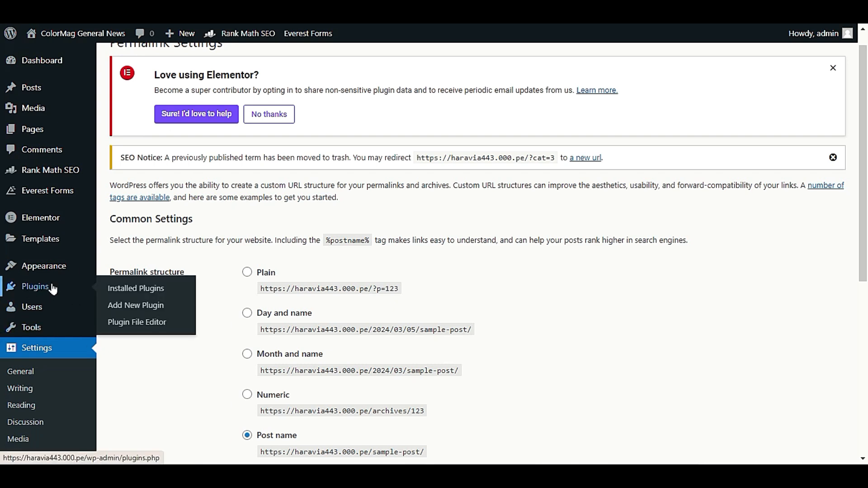
pyautogui.click(121, 309)
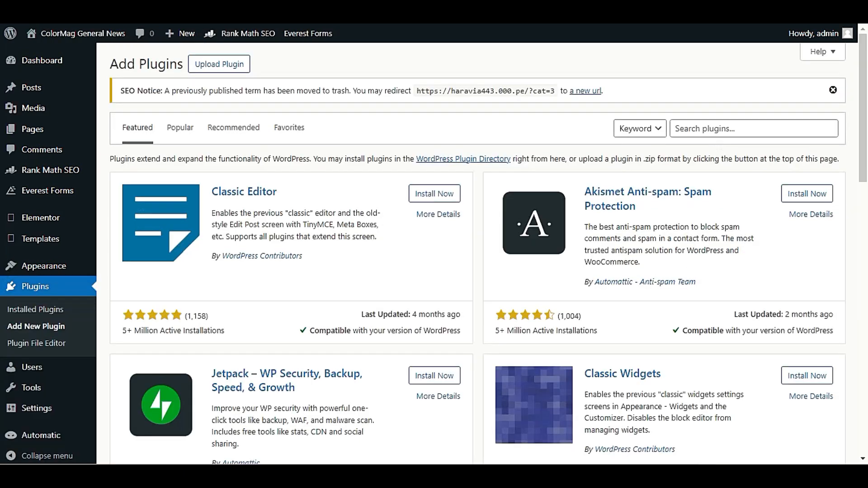
pyautogui.click(721, 131)
pyautogui.write('post grid')
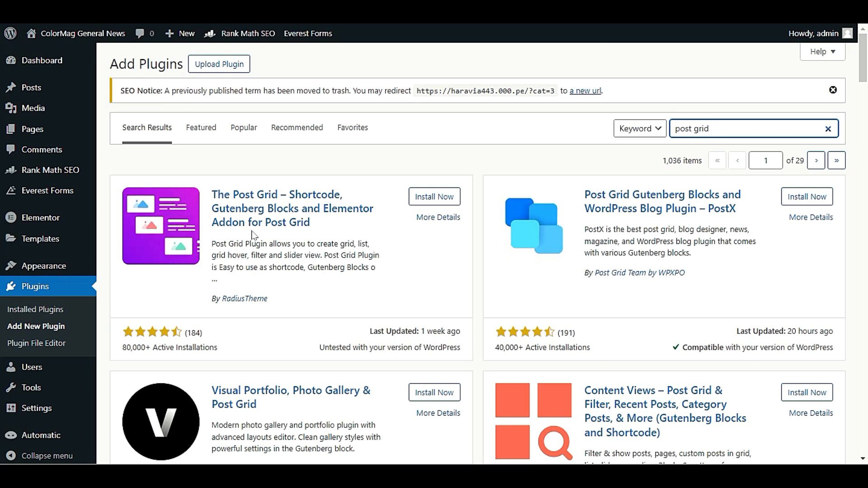
pyautogui.click(445, 198)
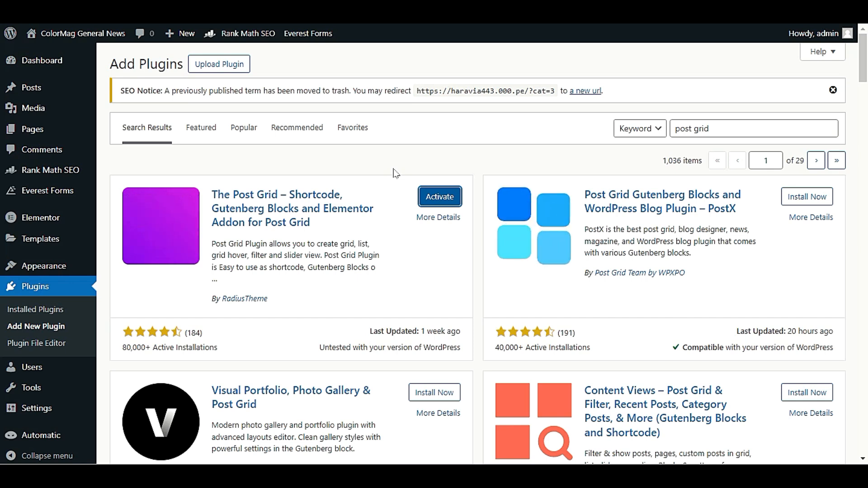
# Activate The Post Grid and save its settings with Resource Load Type set to Elementor / Gutenberg
pyautogui.scroll(-5, 395, 174)
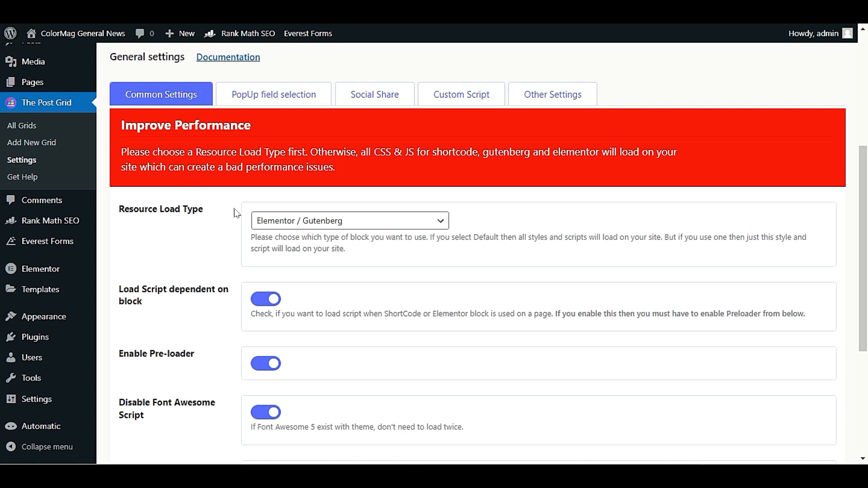
pyautogui.click(360, 220)
pyautogui.moveTo(123, 228)
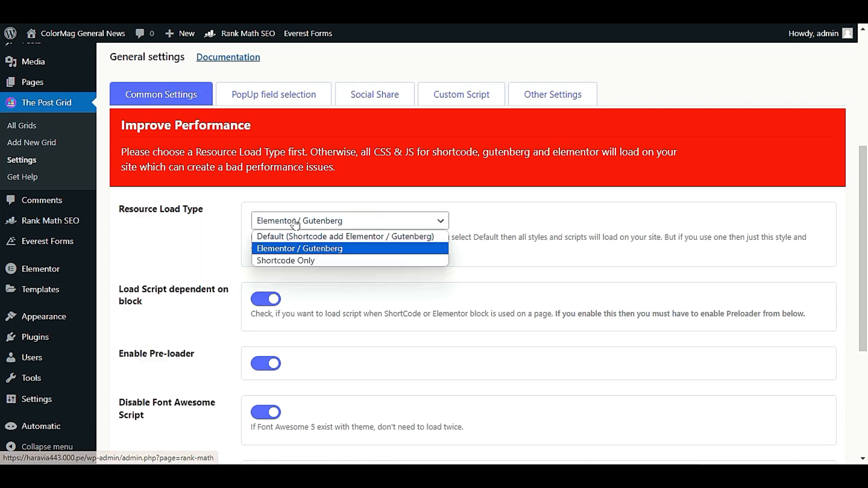
pyautogui.click(368, 254)
pyautogui.scroll(-3, 285, 181)
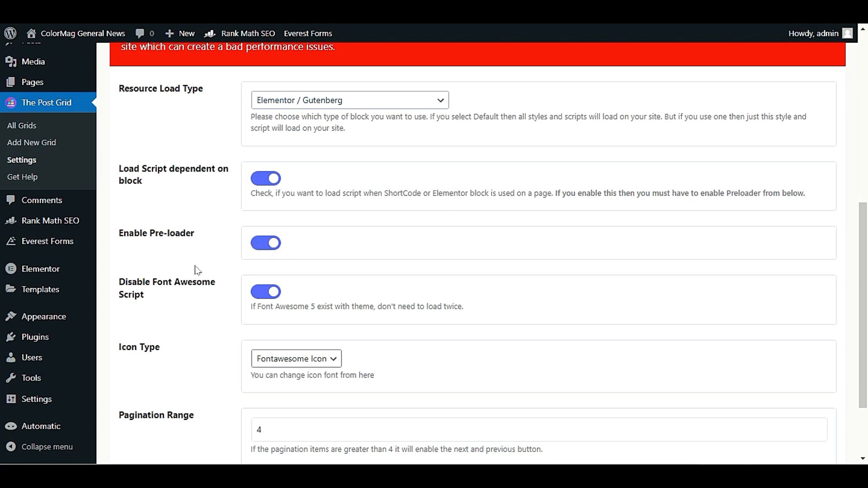
pyautogui.scroll(-2, 250, 220)
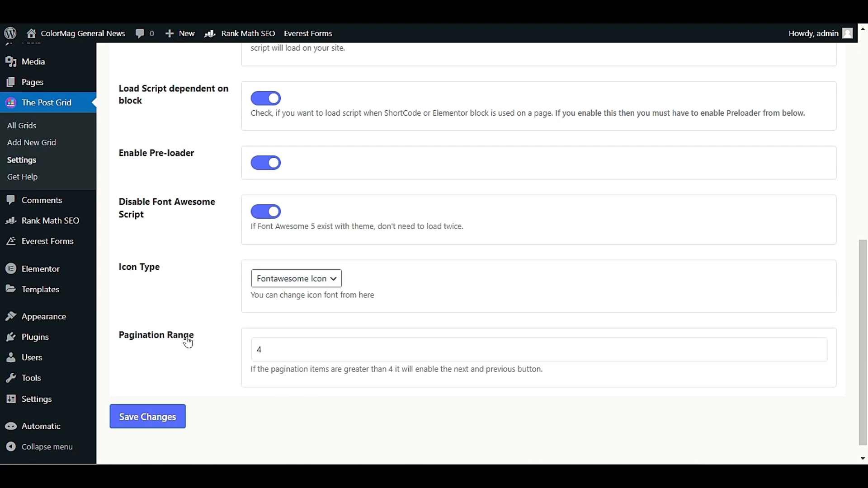
pyautogui.click(138, 415)
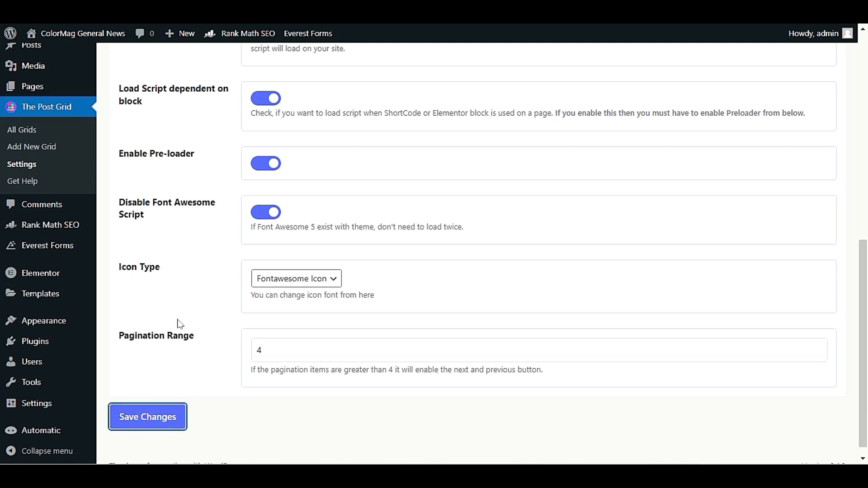
pyautogui.scroll(-1, 180, 324)
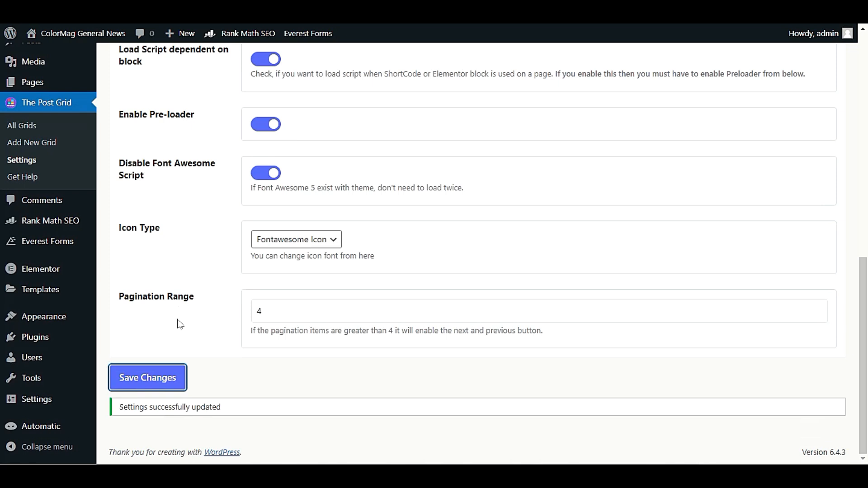
pyautogui.scroll(10, 179, 325)
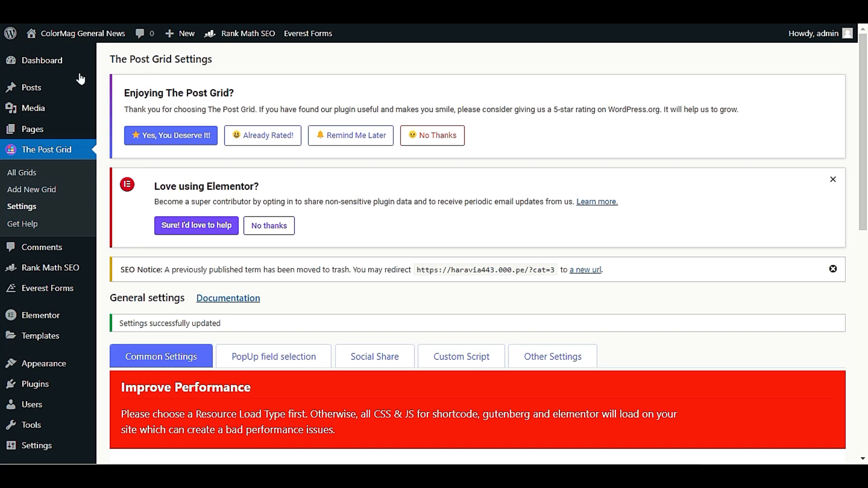
# Add a new page and enter 'Custom Blog Page' as its title
pyautogui.moveTo(25, 131)
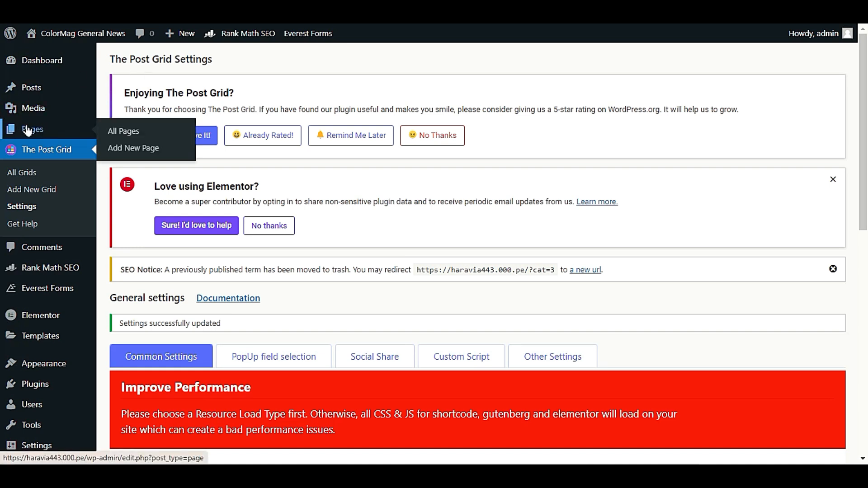
pyautogui.click(141, 148)
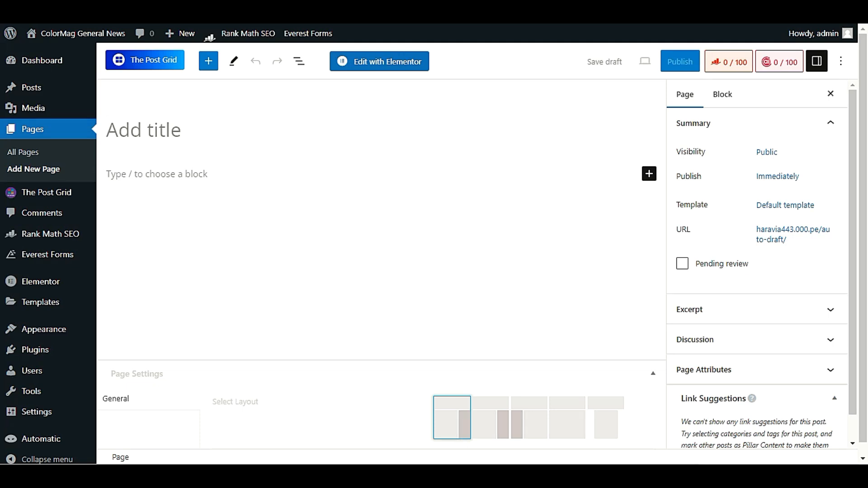
pyautogui.write('Custom')
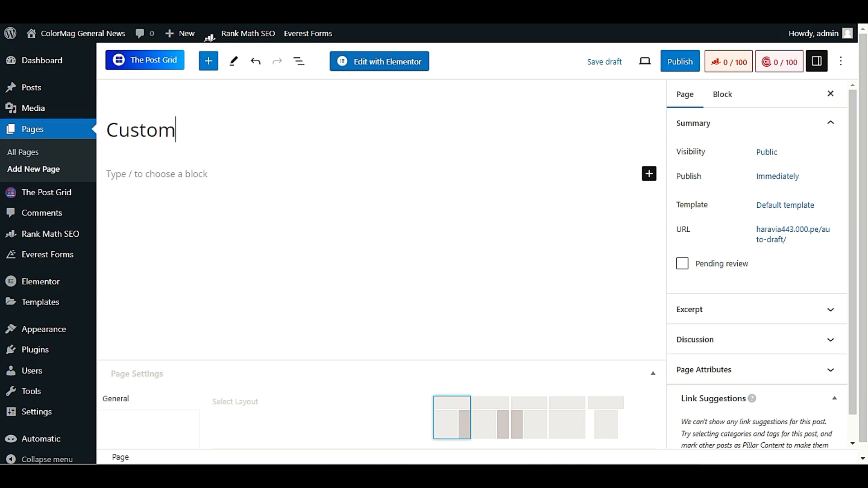
pyautogui.write(' Blog Page')
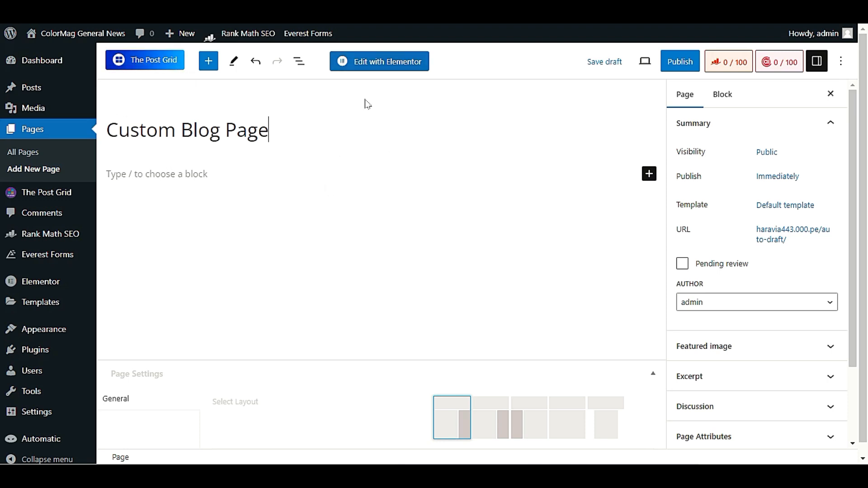
# Open Custom Blog Page in Elementor and look over its empty drop area
pyautogui.click(403, 68)
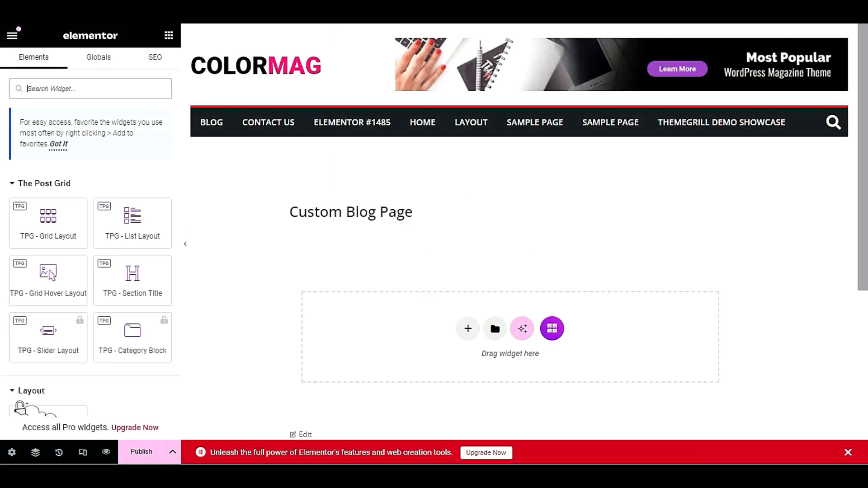
pyautogui.scroll(-3, 409, 179)
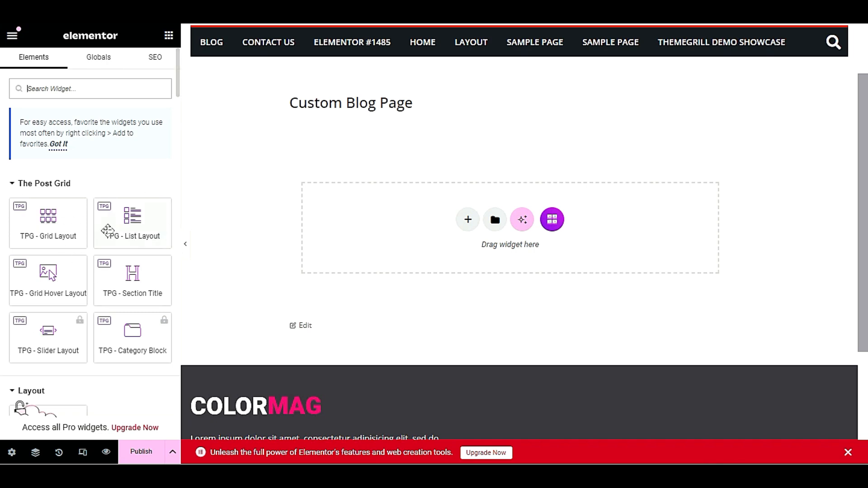
pyautogui.scroll(2, 413, 215)
pyautogui.scroll(-4, 413, 215)
pyautogui.scroll(3, 413, 215)
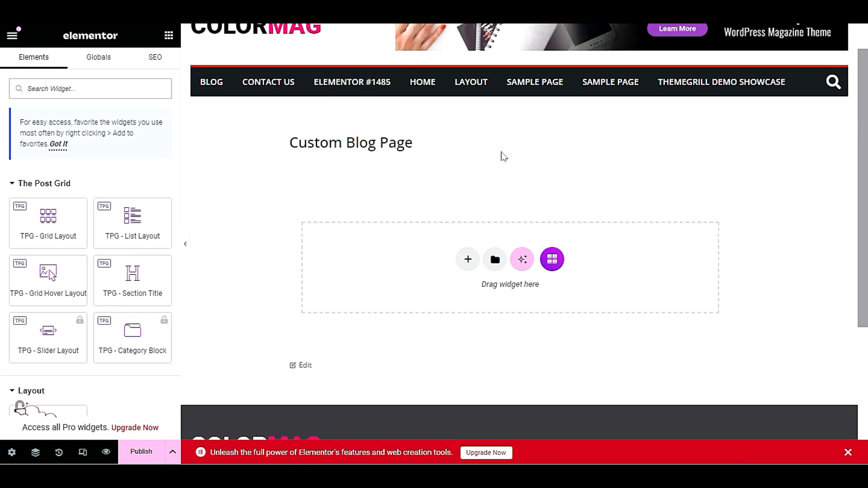
pyautogui.scroll(-1, 501, 154)
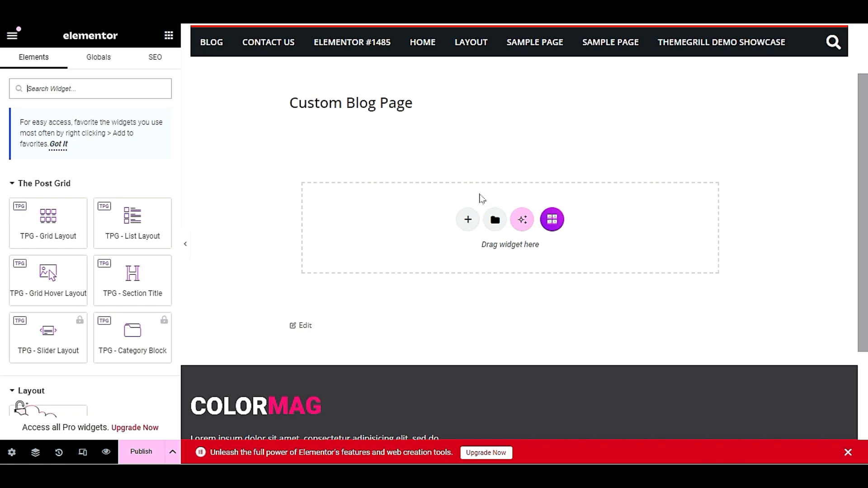
# Add a single-column container below the page title and select it
pyautogui.click(469, 220)
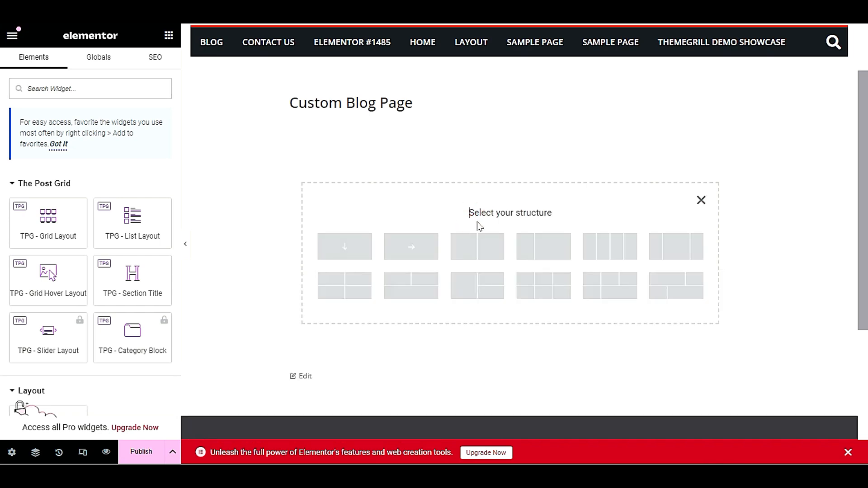
pyautogui.click(346, 250)
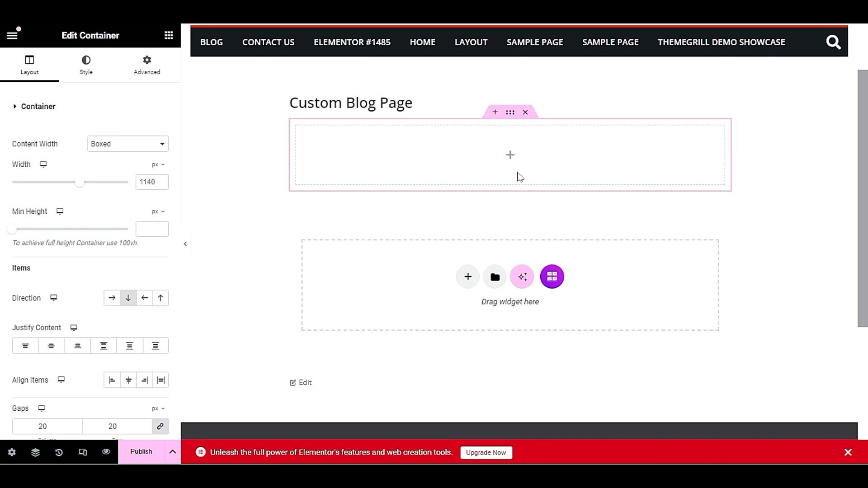
pyautogui.click(510, 114)
# Set the container's Content Width to Full Width
pyautogui.rightClick(369, 149)
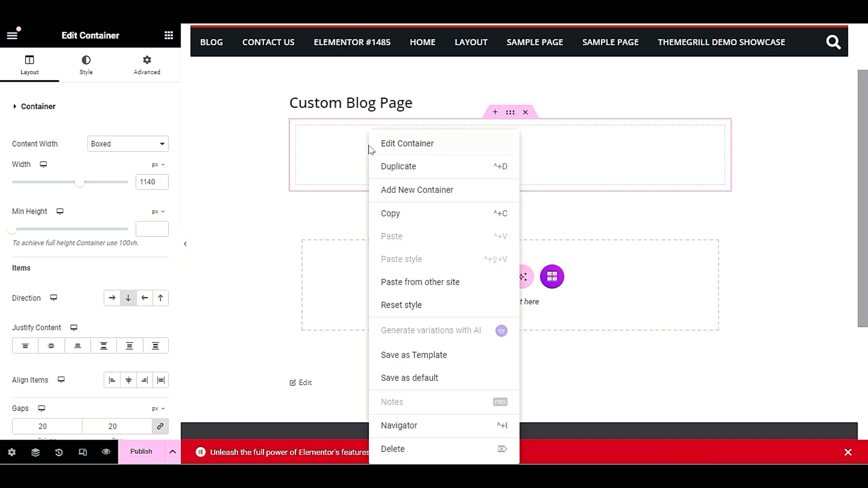
pyautogui.click(432, 142)
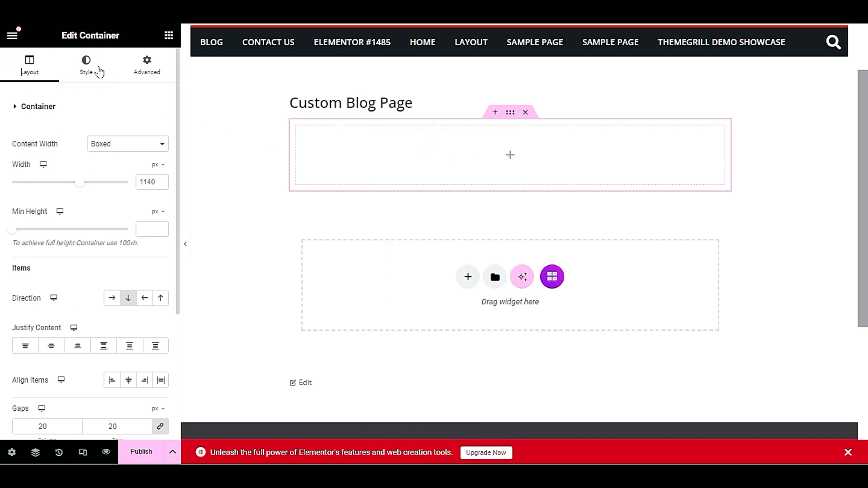
pyautogui.click(116, 145)
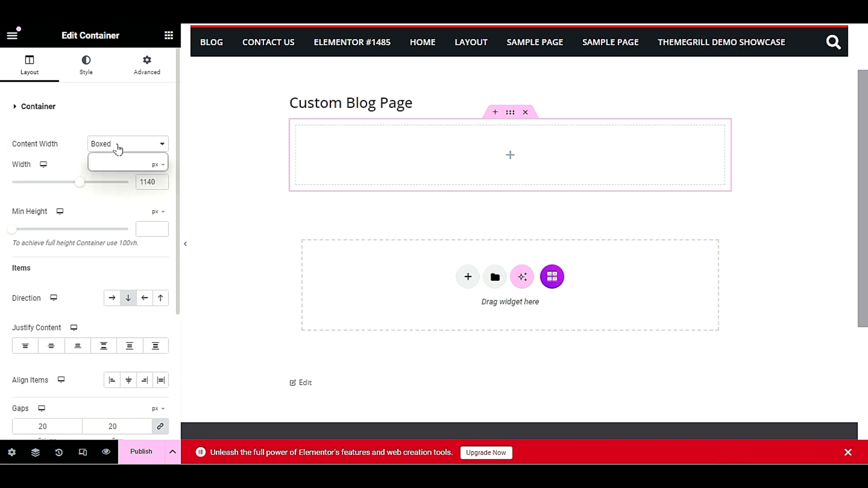
pyautogui.click(128, 167)
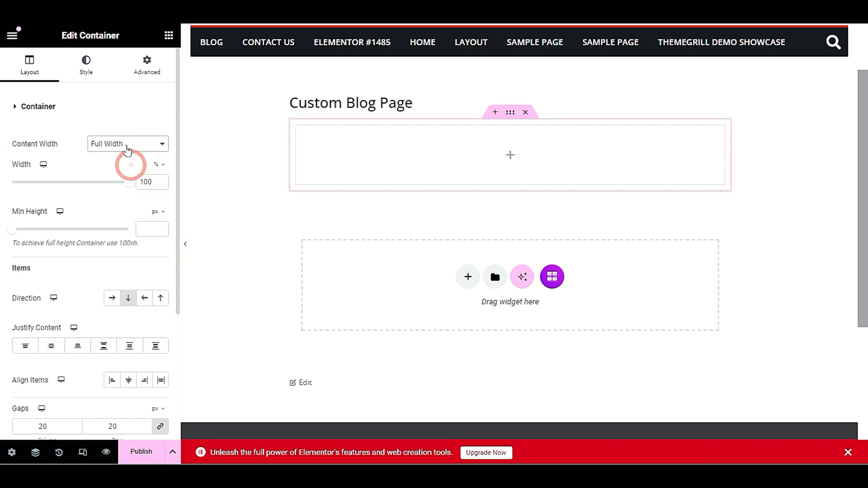
# Publish Custom Blog Page
pyautogui.click(141, 452)
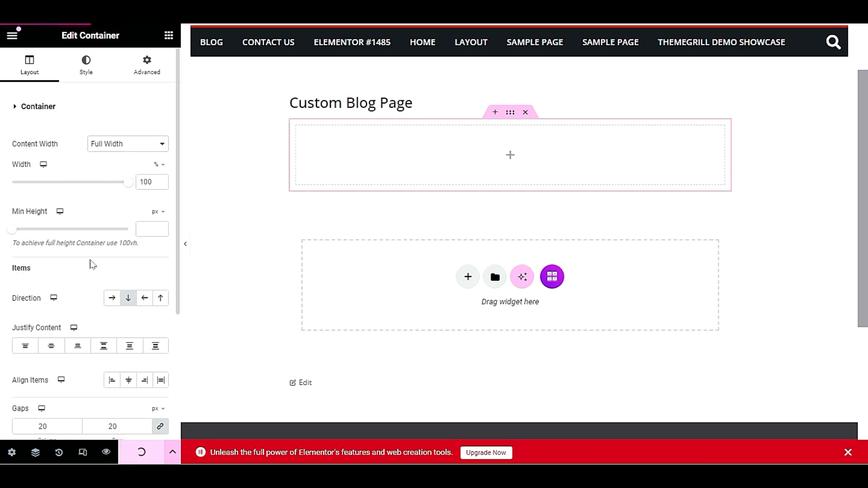
pyautogui.scroll(-3, 92, 273)
pyautogui.scroll(3, 91, 273)
pyautogui.click(86, 65)
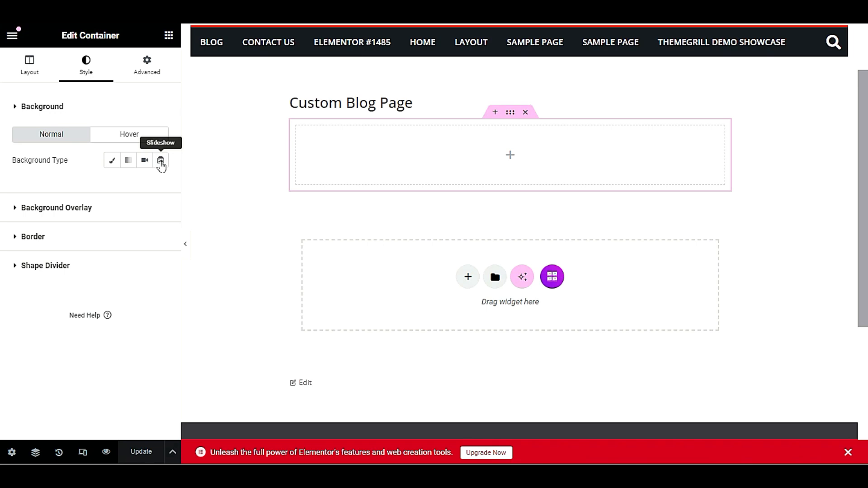
# Give the container a gradient background starting with dark teal #086E75, fading to red at 180°
pyautogui.click(129, 161)
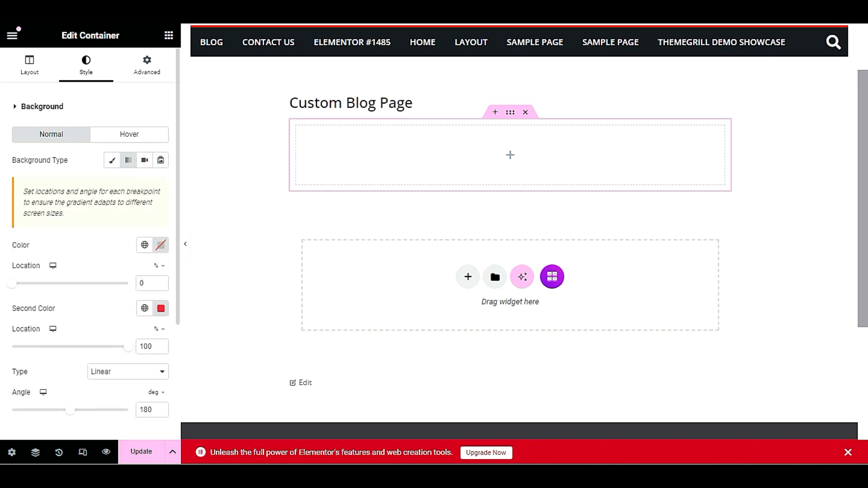
pyautogui.click(160, 247)
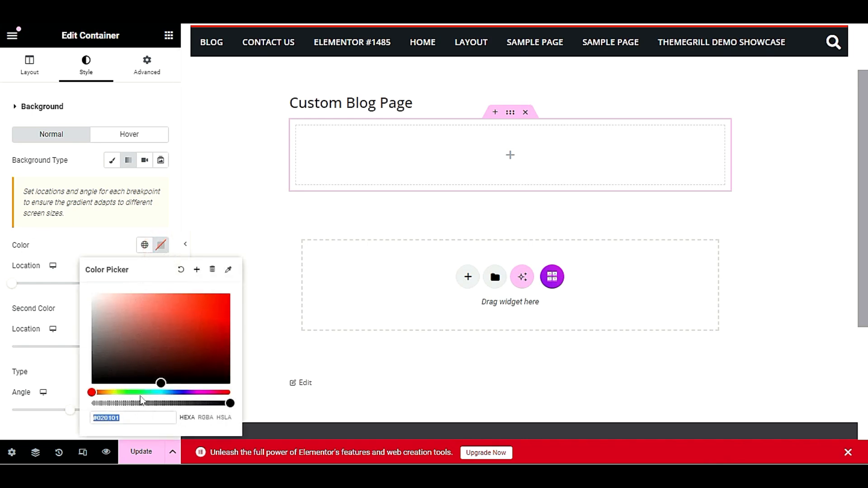
pyautogui.click(157, 392)
pyautogui.moveTo(179, 334); pyautogui.dragTo(85, 329)
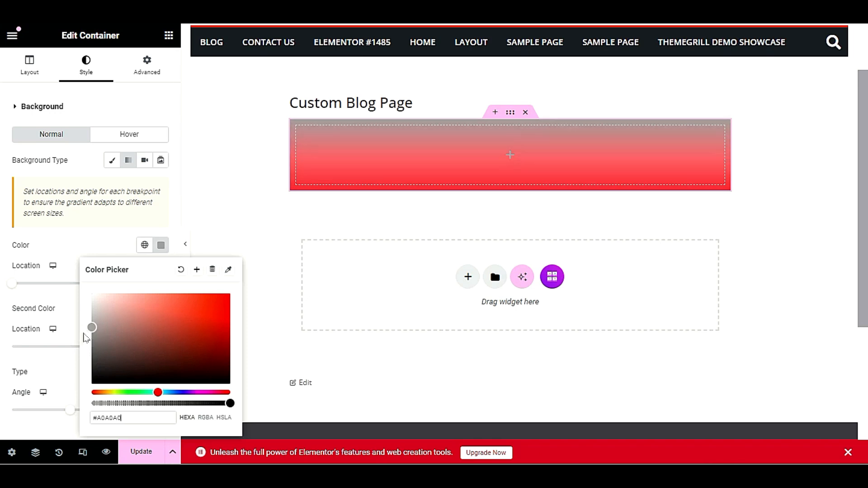
pyautogui.click(162, 392)
pyautogui.moveTo(165, 397); pyautogui.dragTo(162, 396)
pyautogui.moveTo(211, 310); pyautogui.dragTo(221, 342)
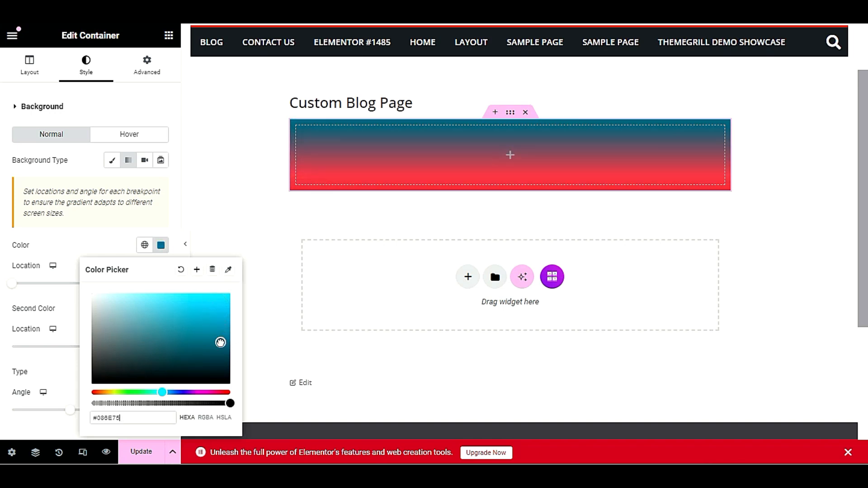
pyautogui.click(166, 208)
pyautogui.scroll(-3, 101, 230)
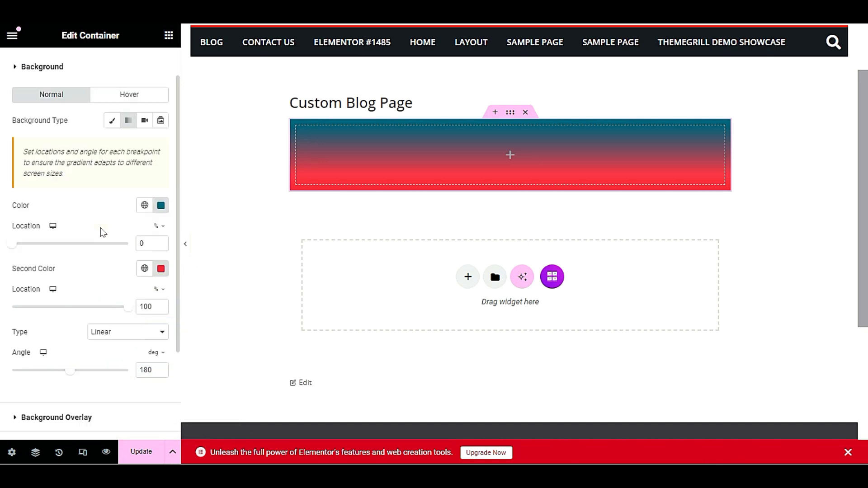
pyautogui.scroll(3, 97, 236)
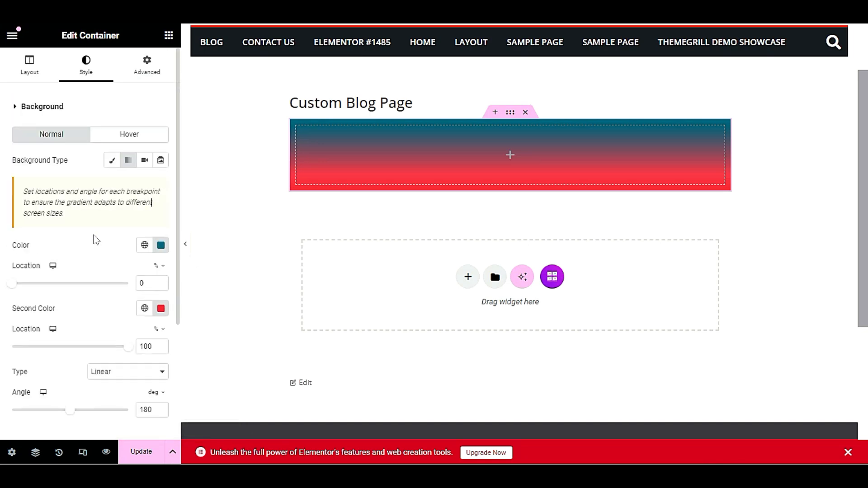
pyautogui.click(114, 137)
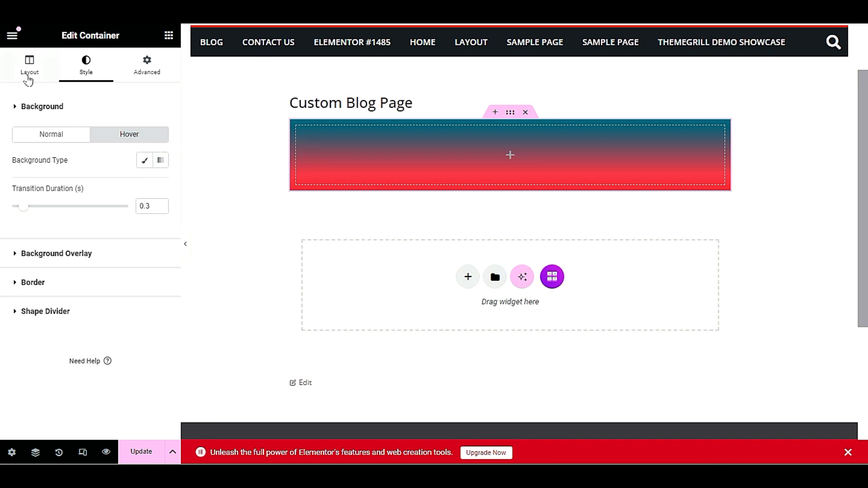
# Drag the 'TPG - Section Title' widget into the gradient container
pyautogui.click(167, 38)
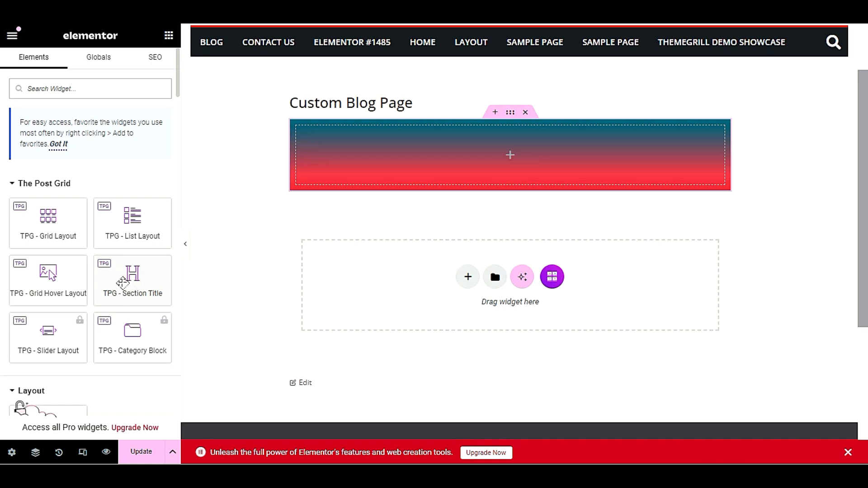
pyautogui.moveTo(114, 277); pyautogui.dragTo(452, 161)
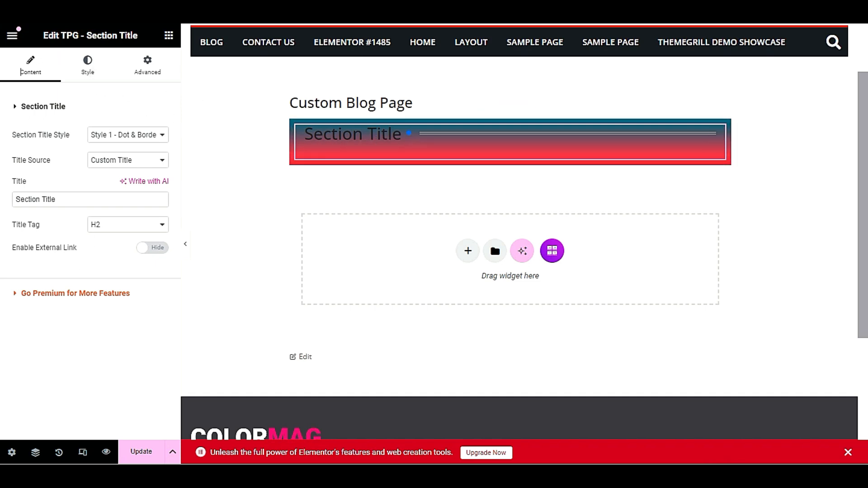
# Retitle the heading 'Top Stories' and set its title colour to #F3F3F3
pyautogui.tripleClick(59, 201)
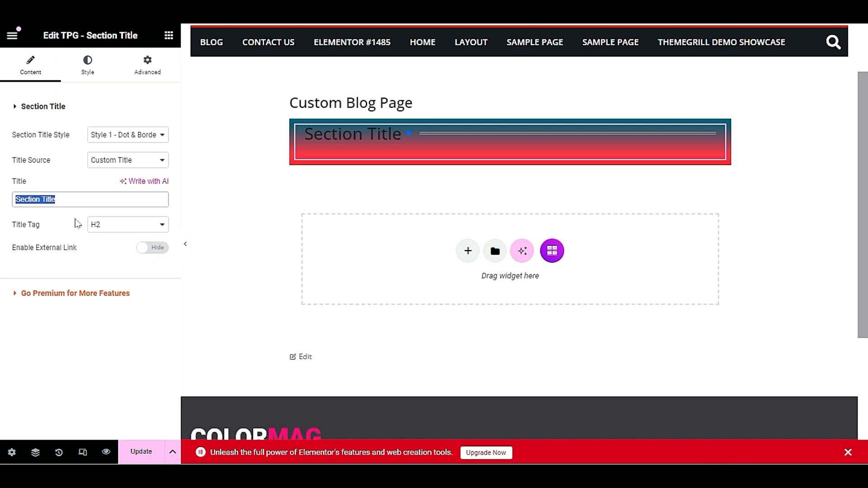
pyautogui.write('T')
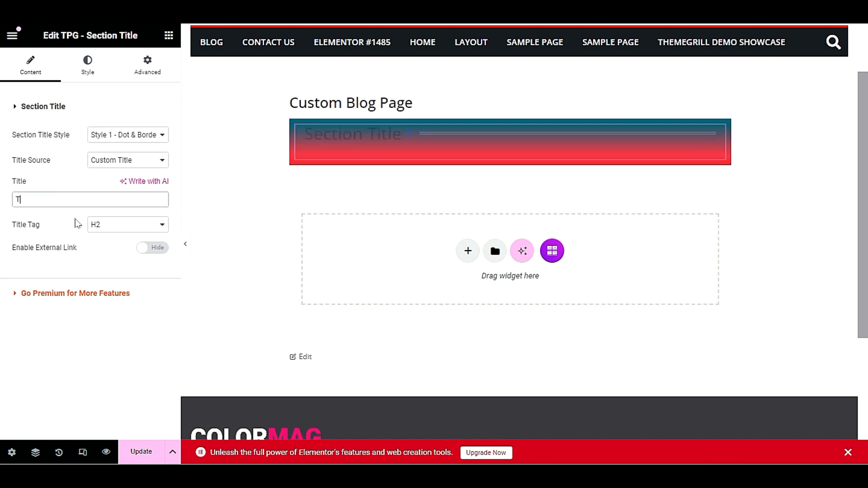
pyautogui.write('op Stories')
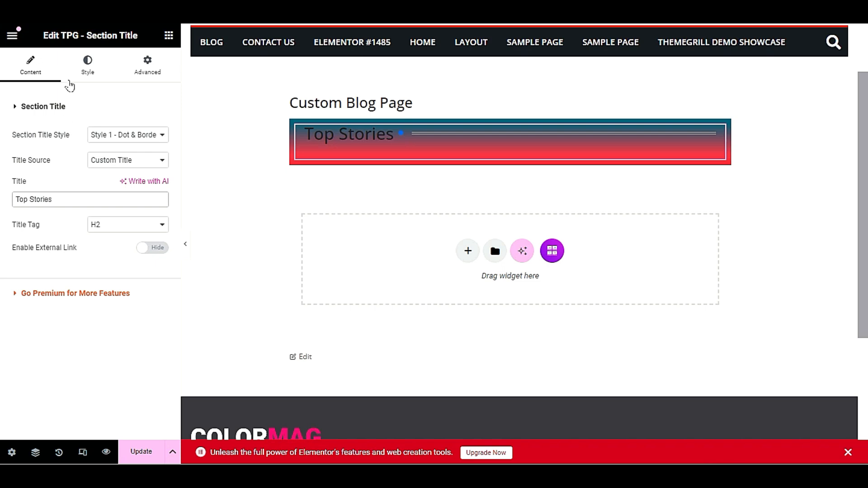
pyautogui.click(95, 67)
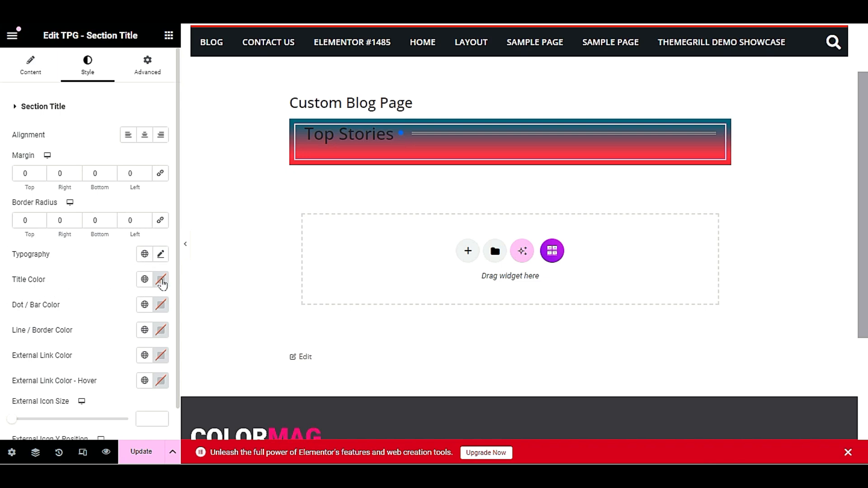
pyautogui.click(161, 279)
pyautogui.moveTo(114, 148); pyautogui.dragTo(86, 128)
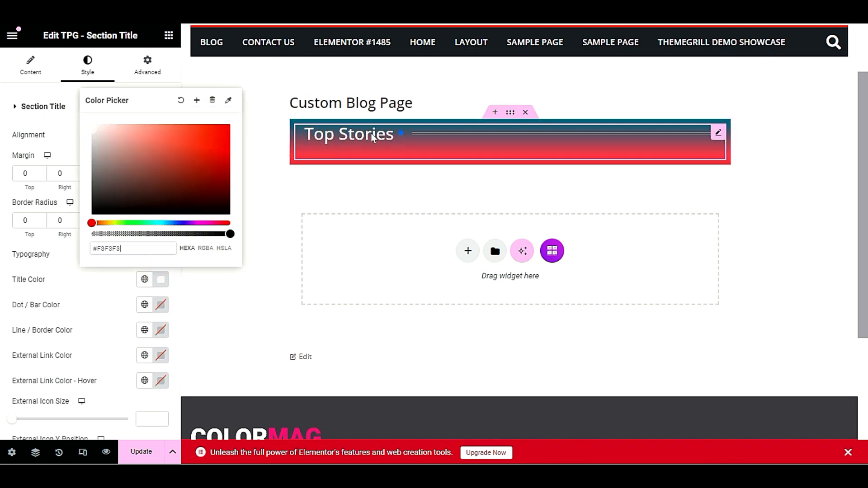
pyautogui.click(62, 132)
pyautogui.click(38, 66)
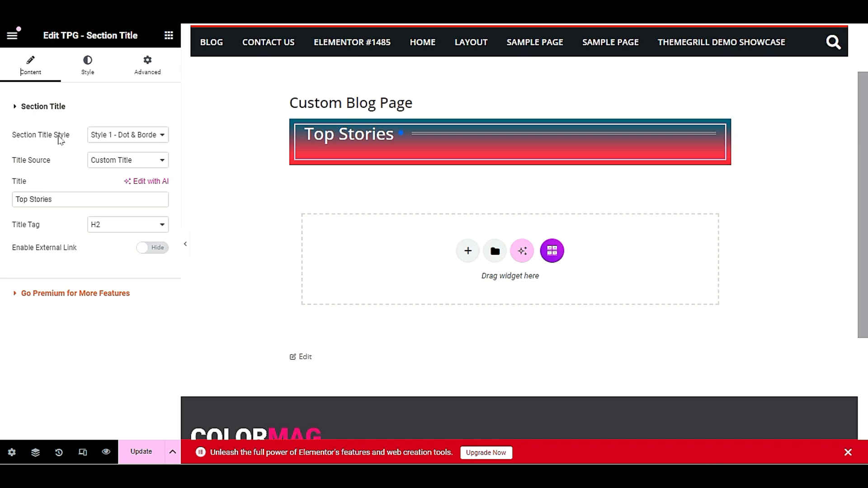
# Try the BG & Border, second BG & Border and Border Bottom title styles on the heading
pyautogui.click(121, 135)
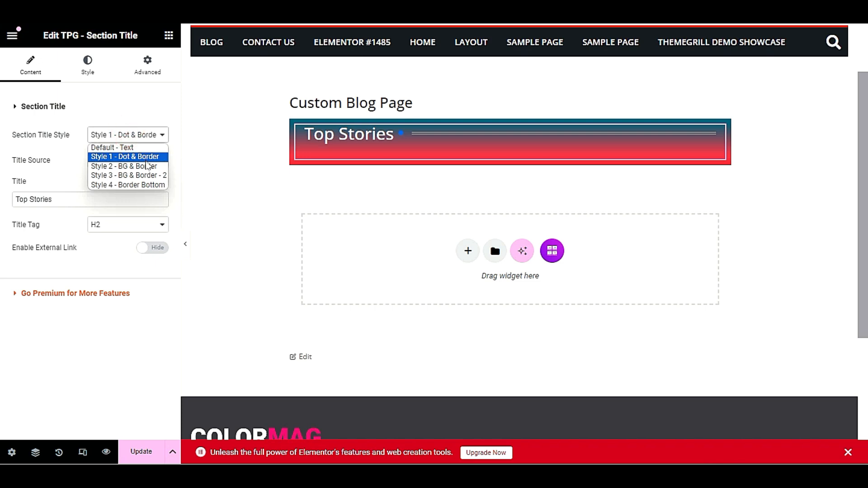
pyautogui.click(156, 166)
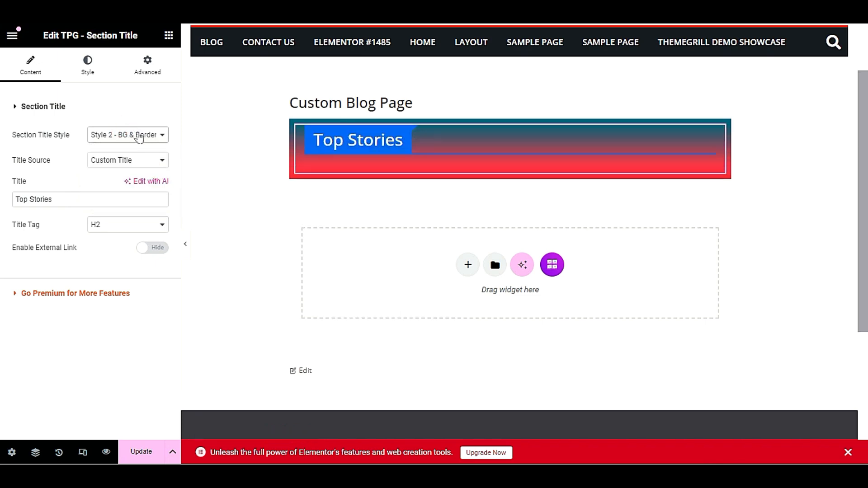
pyautogui.click(139, 138)
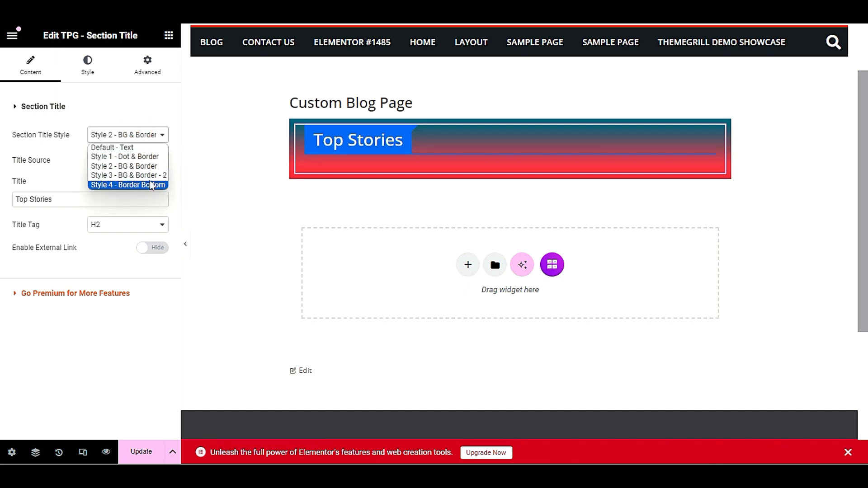
pyautogui.click(151, 175)
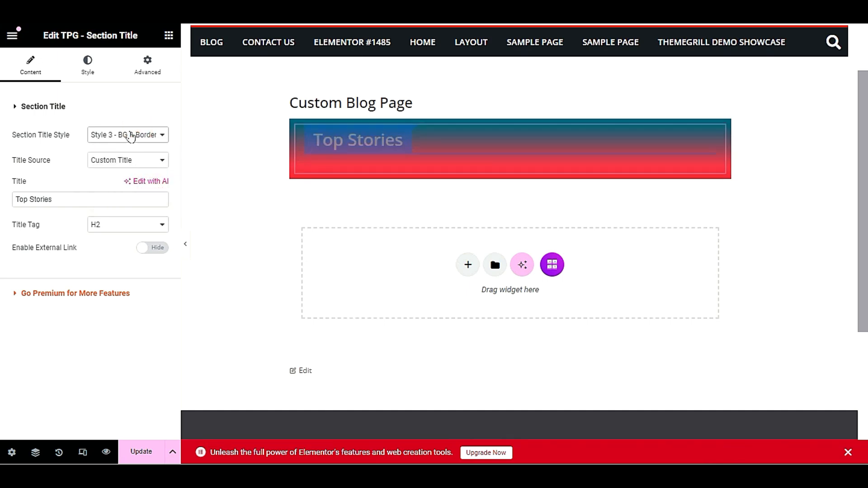
pyautogui.click(130, 138)
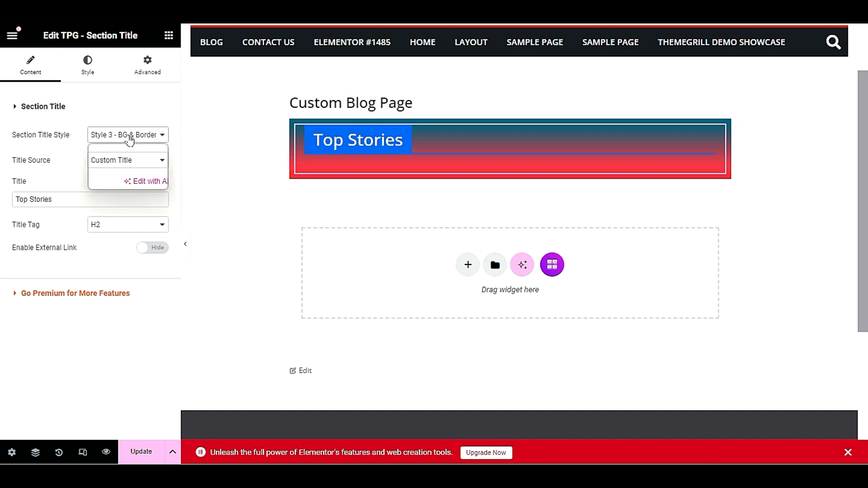
pyautogui.click(127, 182)
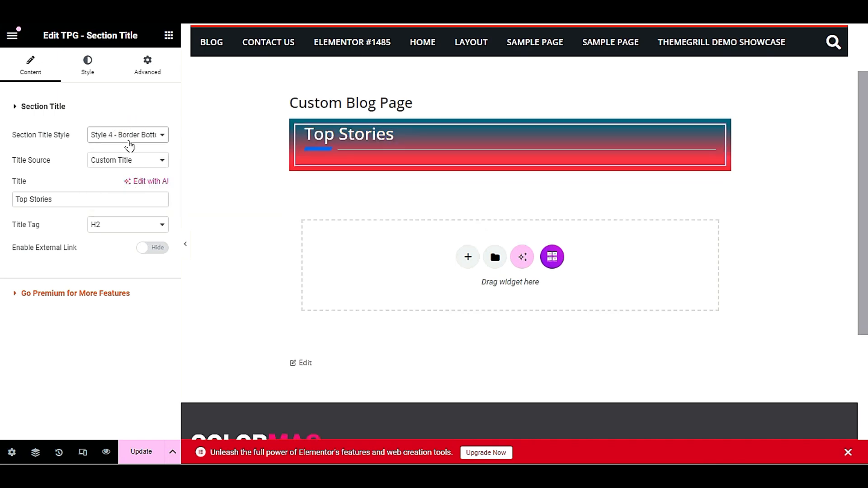
pyautogui.click(129, 156)
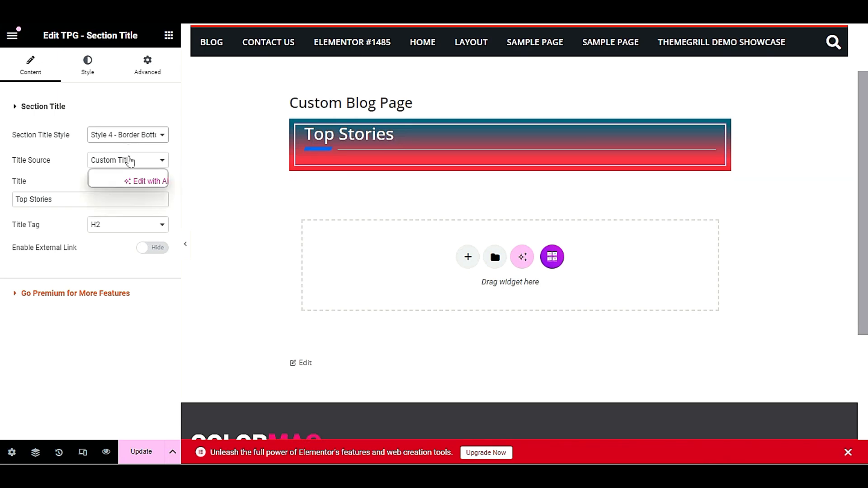
pyautogui.click(127, 155)
# Try the default title style, then settle on Style 1 - Dot & Border
pyautogui.click(131, 137)
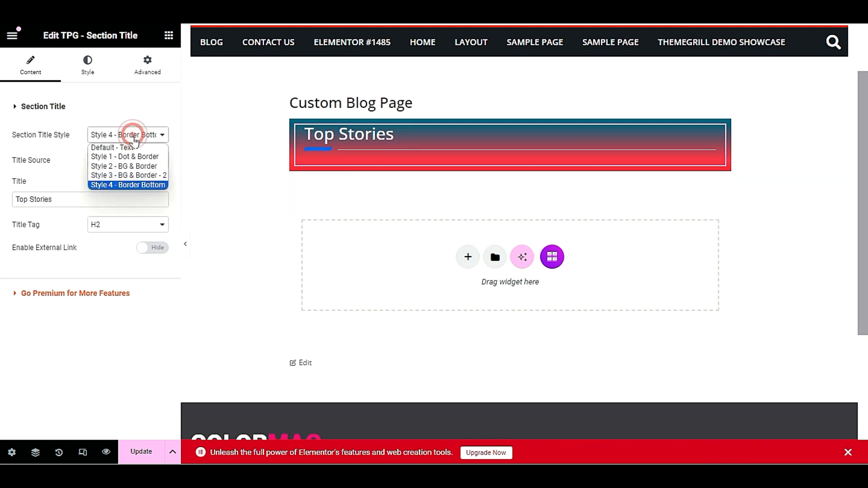
pyautogui.click(134, 144)
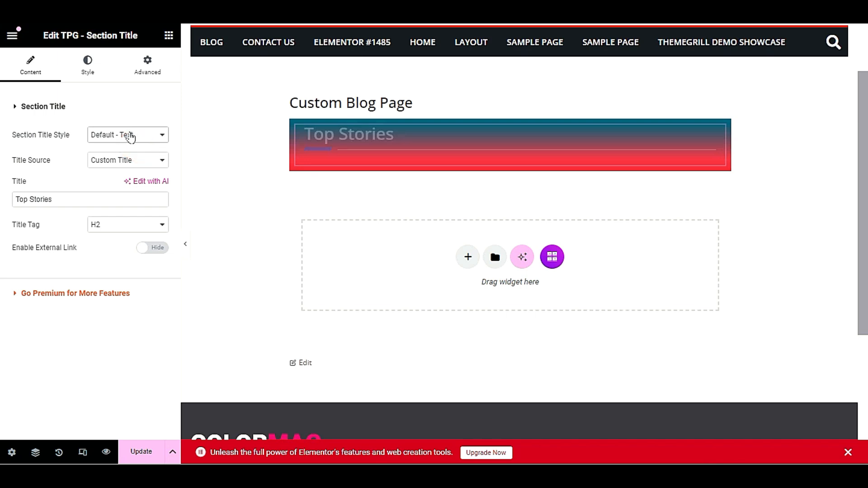
pyautogui.click(131, 137)
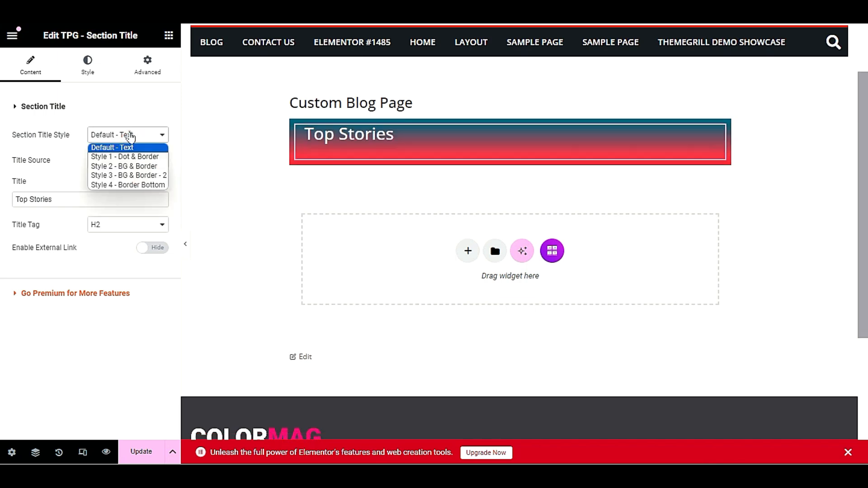
pyautogui.click(123, 157)
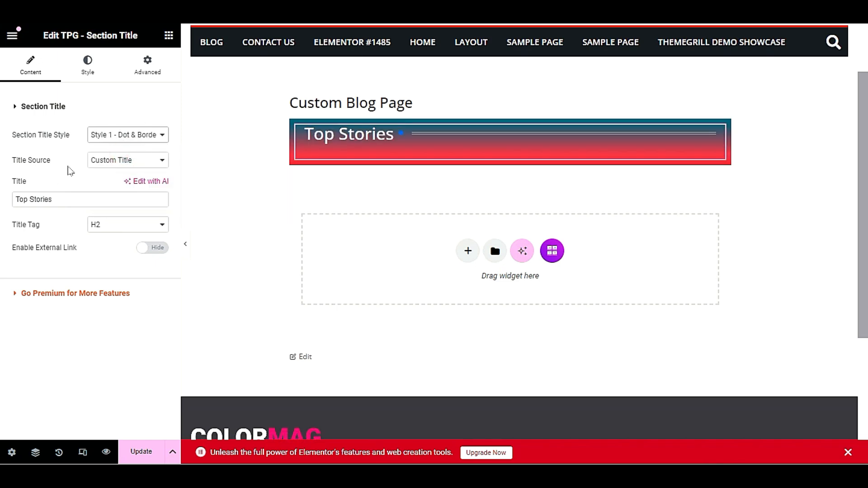
pyautogui.click(69, 168)
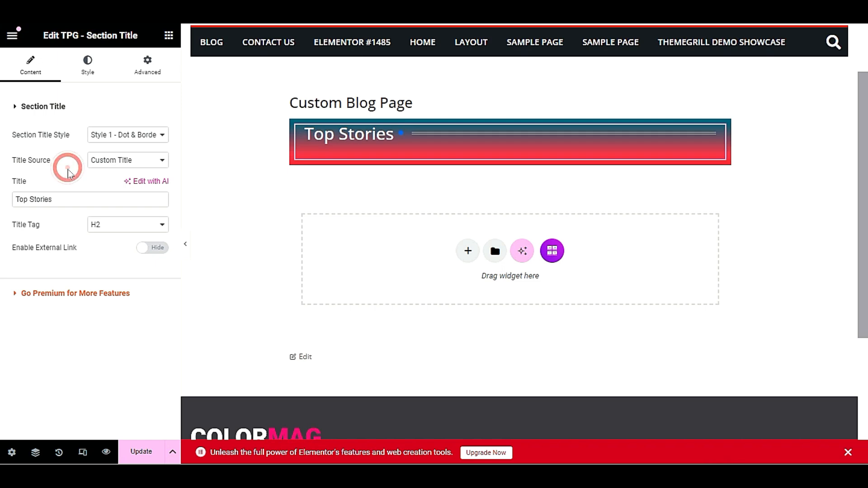
pyautogui.click(89, 69)
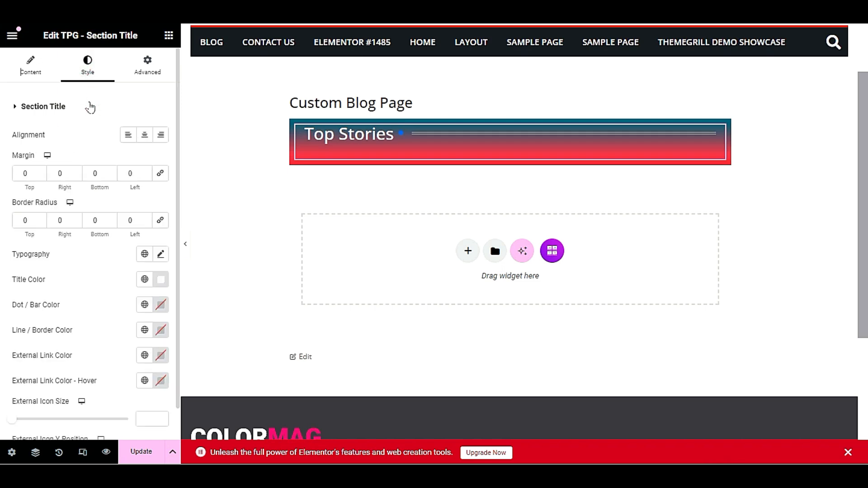
# Center-align the Top Stories title within its banner
pyautogui.click(145, 138)
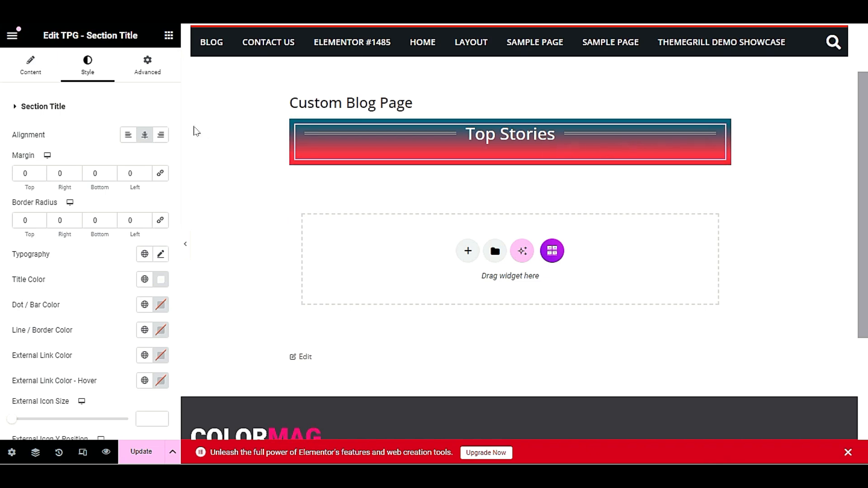
pyautogui.click(145, 71)
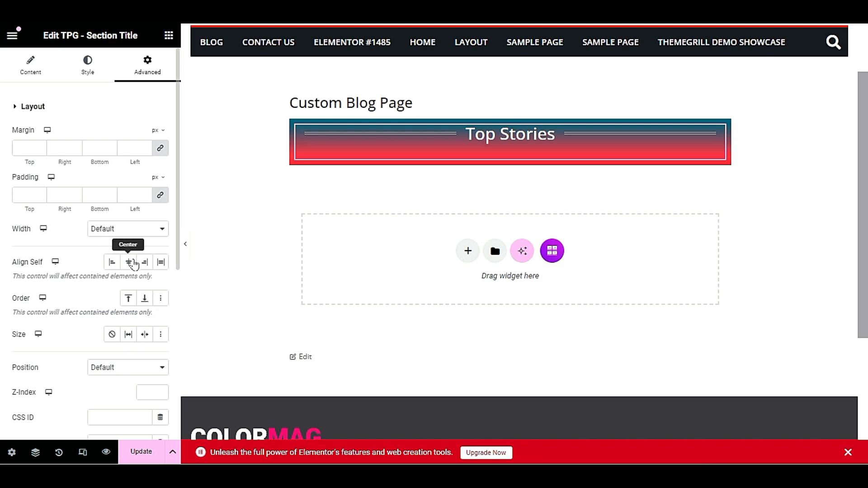
# Try left, right and centre Align Self options for the heading box
pyautogui.click(132, 265)
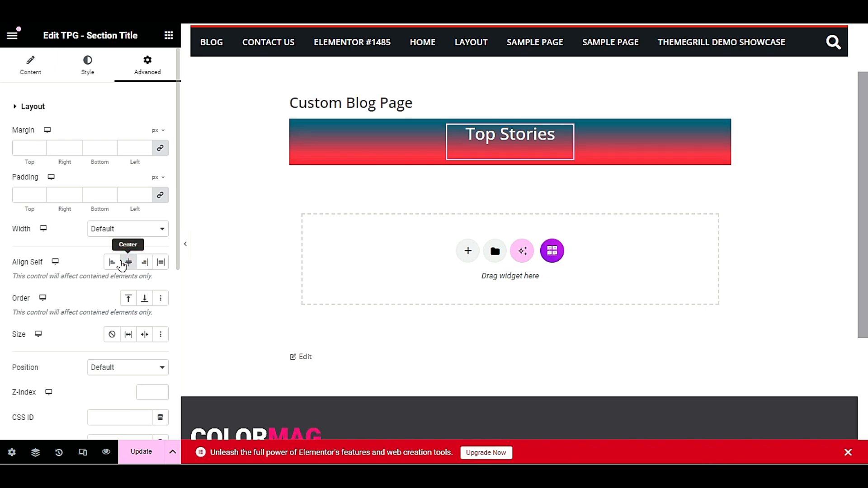
pyautogui.click(113, 264)
pyautogui.click(130, 264)
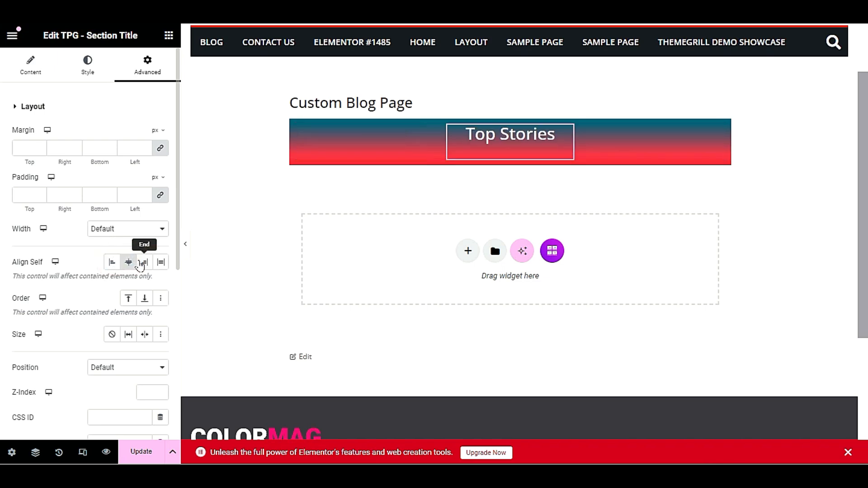
pyautogui.click(124, 274)
pyautogui.click(123, 243)
pyautogui.click(145, 263)
pyautogui.click(129, 263)
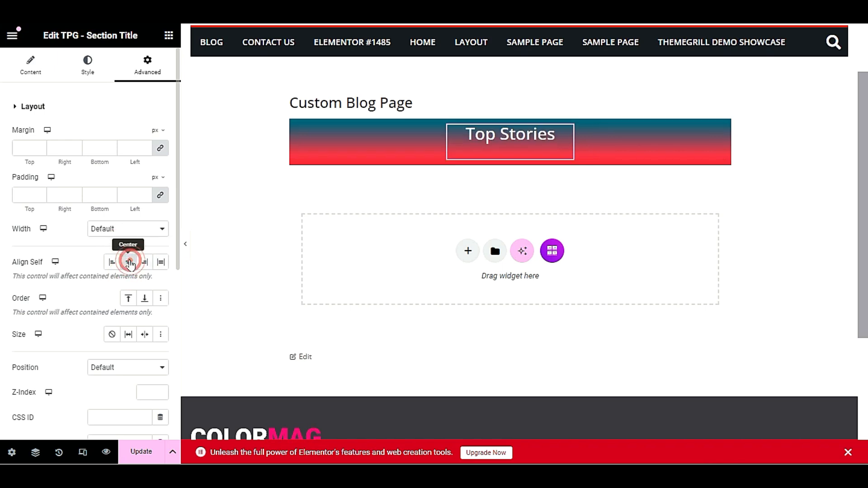
pyautogui.click(130, 263)
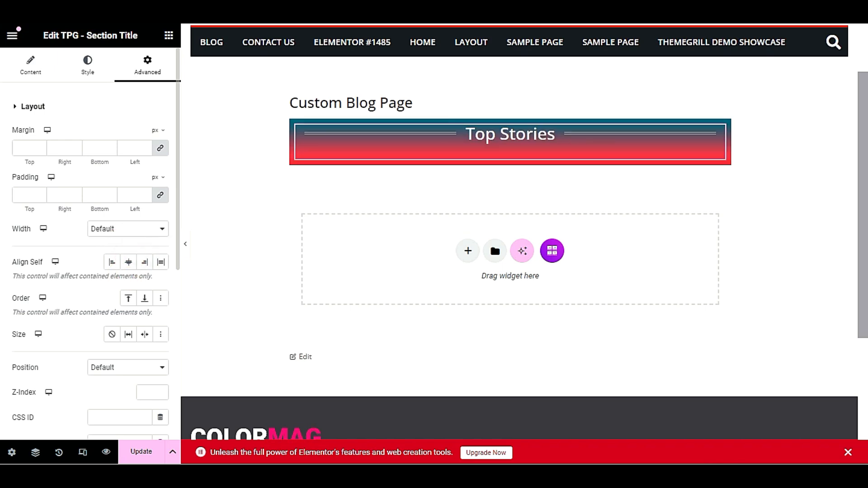
# Cycle the heading width through Inline (auto), Full Width (100%) and back to Default
pyautogui.click(101, 229)
pyautogui.click(113, 231)
pyautogui.click(114, 232)
pyautogui.click(110, 260)
pyautogui.click(125, 233)
pyautogui.click(118, 251)
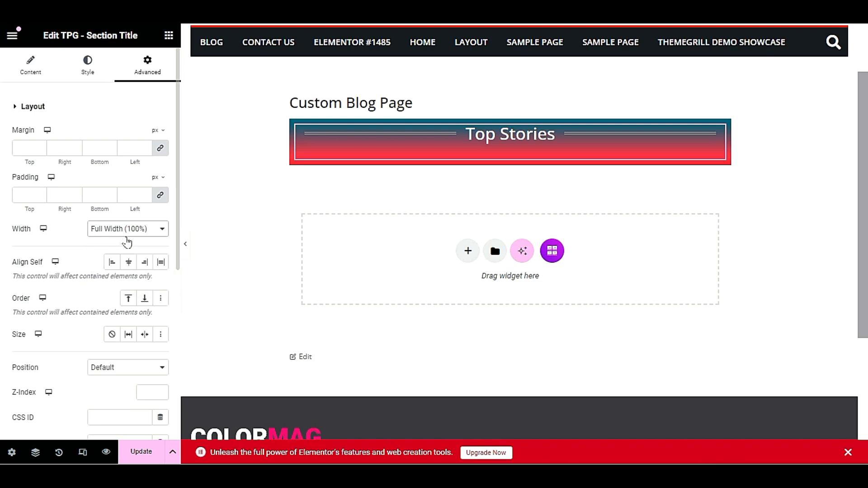
pyautogui.click(126, 233)
pyautogui.click(121, 240)
pyautogui.scroll(-1, 70, 311)
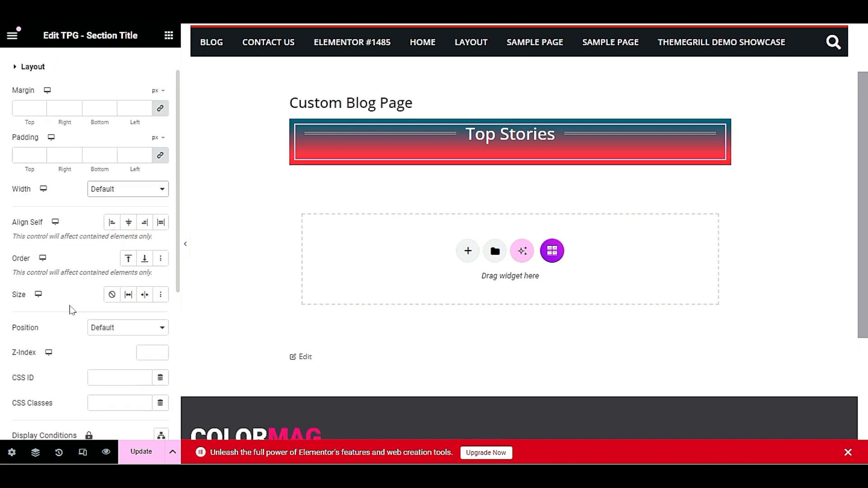
# Leave Position at Default and clear the heading's Z-Index value
pyautogui.click(125, 326)
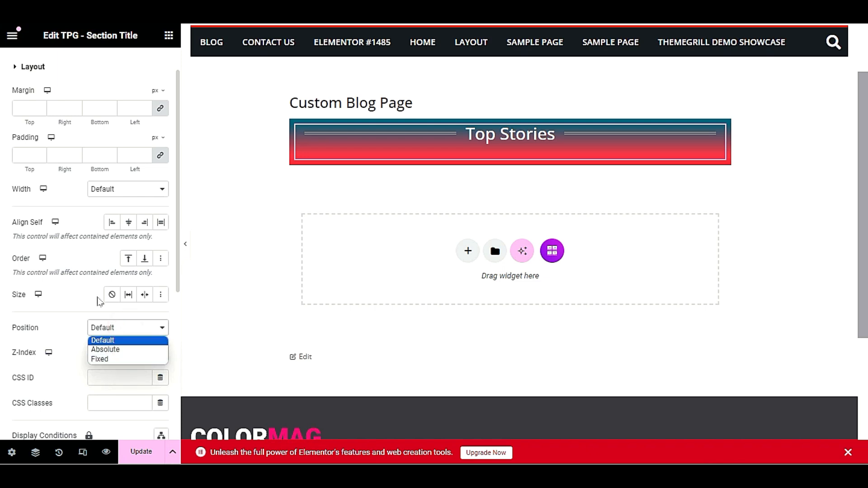
pyautogui.click(91, 304)
pyautogui.click(146, 352)
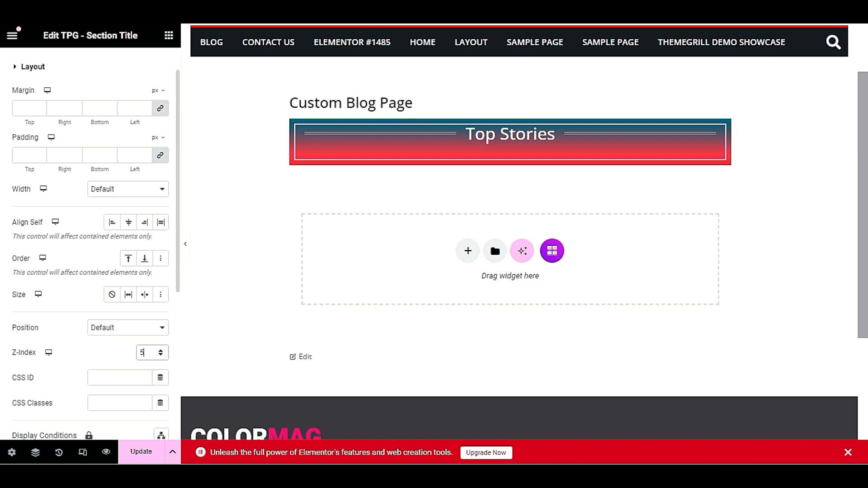
pyautogui.click(119, 352)
pyautogui.doubleClick(141, 352)
pyautogui.press('BackSpace')
pyautogui.click(80, 283)
# Set the heading width to Full Width (100%) and try the first-order and grow size options
pyautogui.click(110, 191)
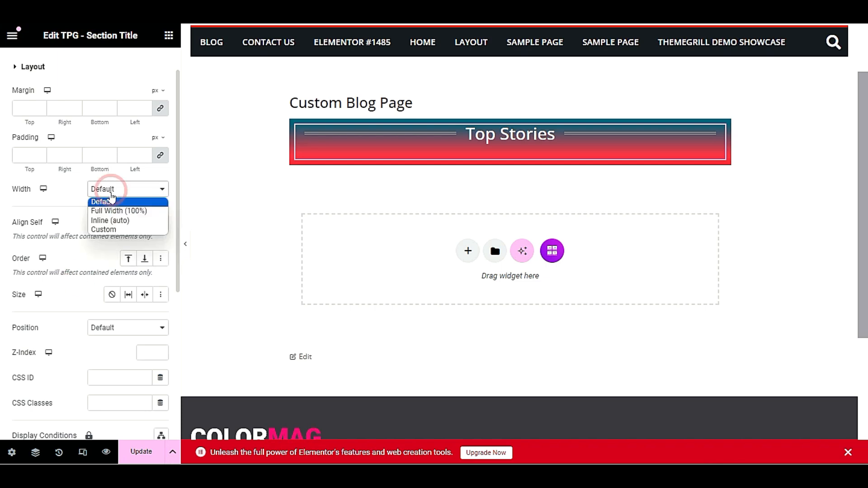
pyautogui.click(107, 212)
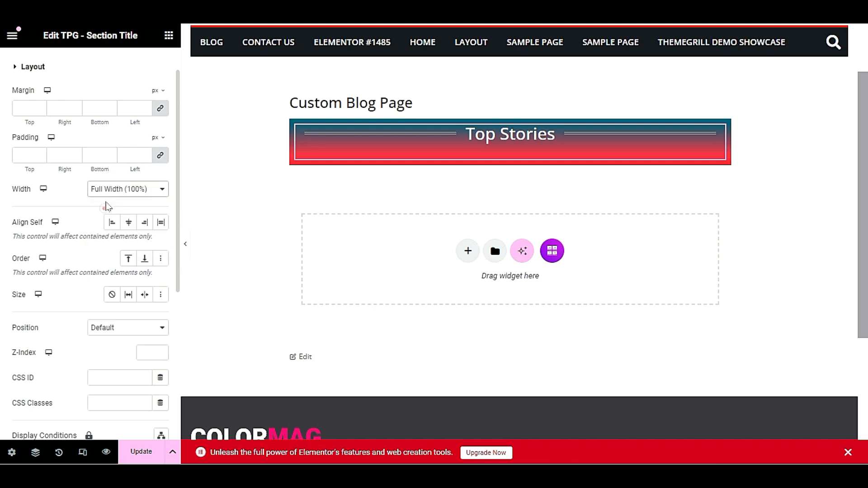
pyautogui.click(82, 208)
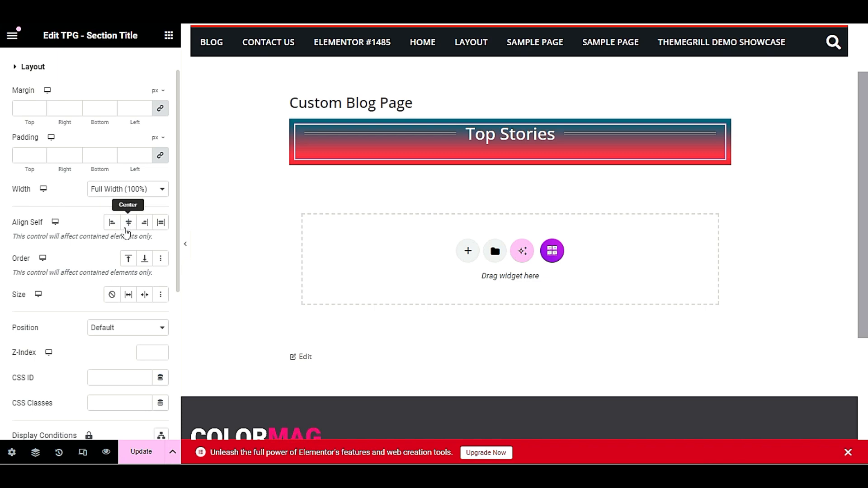
pyautogui.click(128, 257)
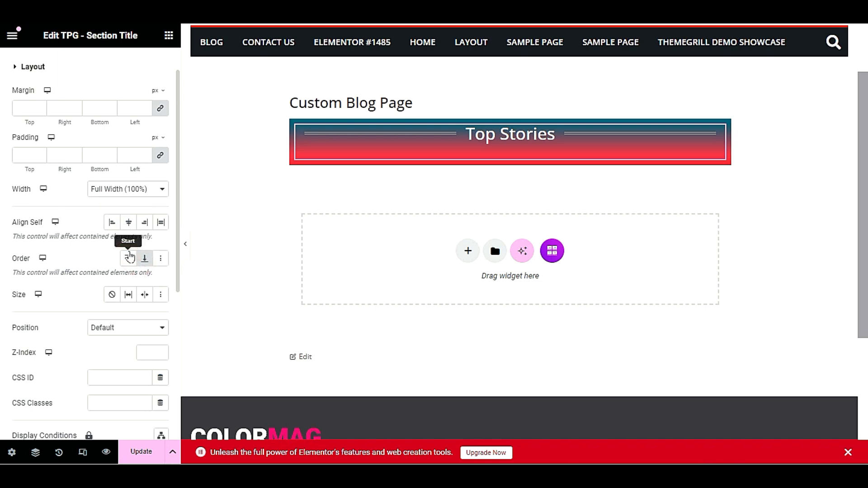
pyautogui.click(162, 259)
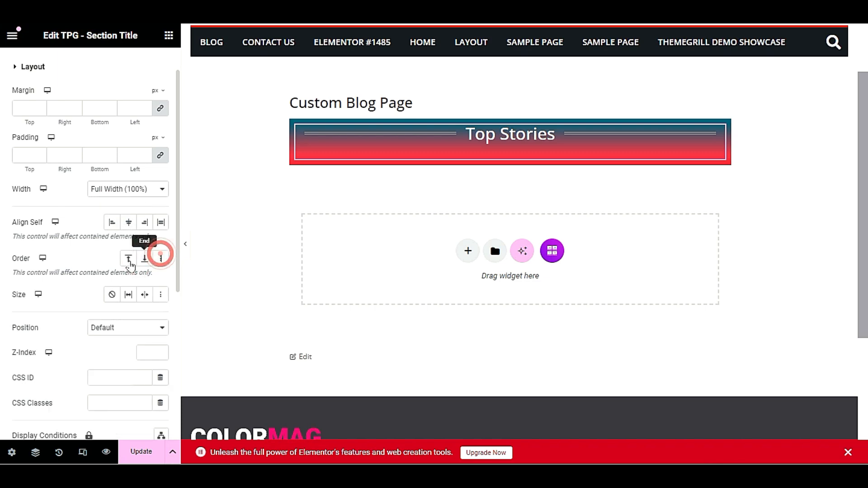
pyautogui.click(129, 296)
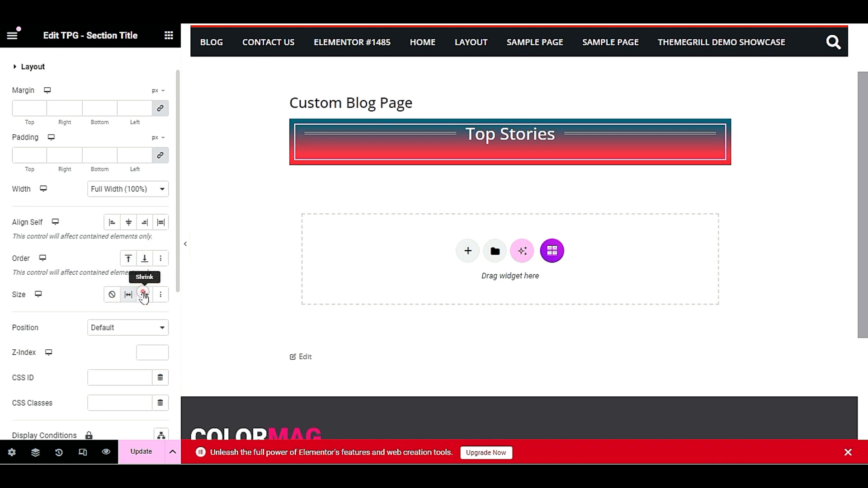
pyautogui.click(126, 258)
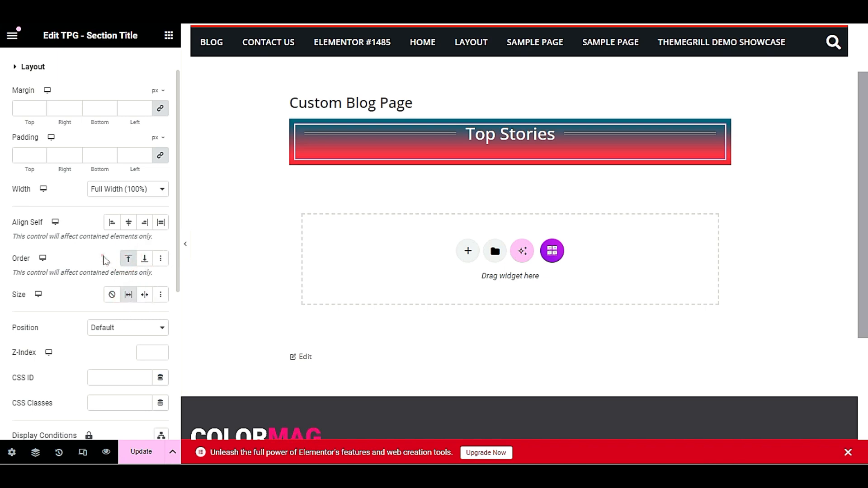
pyautogui.scroll(1, 105, 258)
pyautogui.click(28, 66)
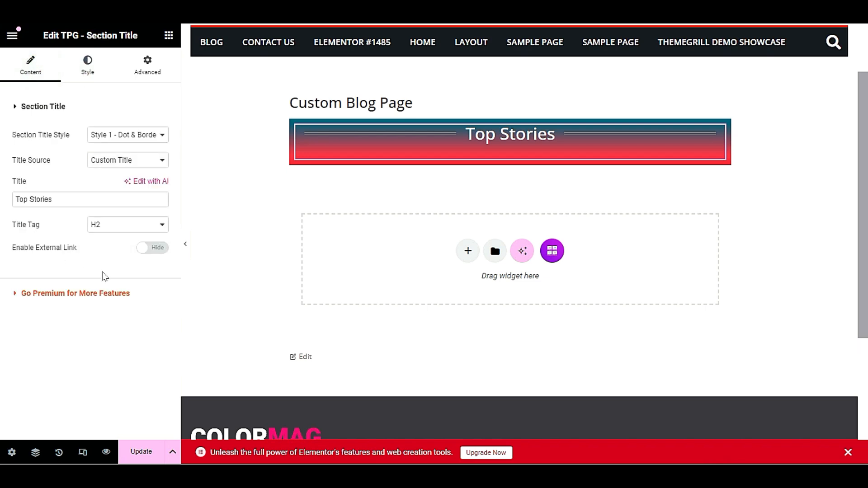
# Experiment with heading padding values of 50, 20, 11 and 0
pyautogui.click(89, 70)
pyautogui.click(145, 74)
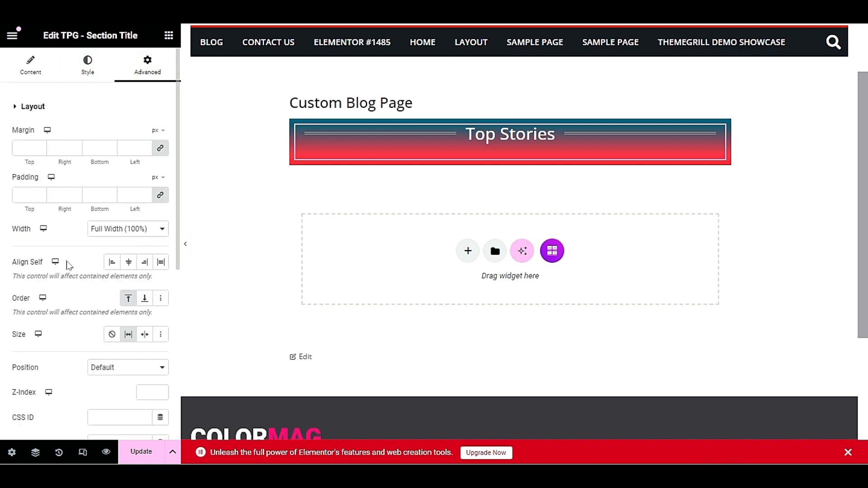
pyautogui.click(96, 195)
pyautogui.write('5')
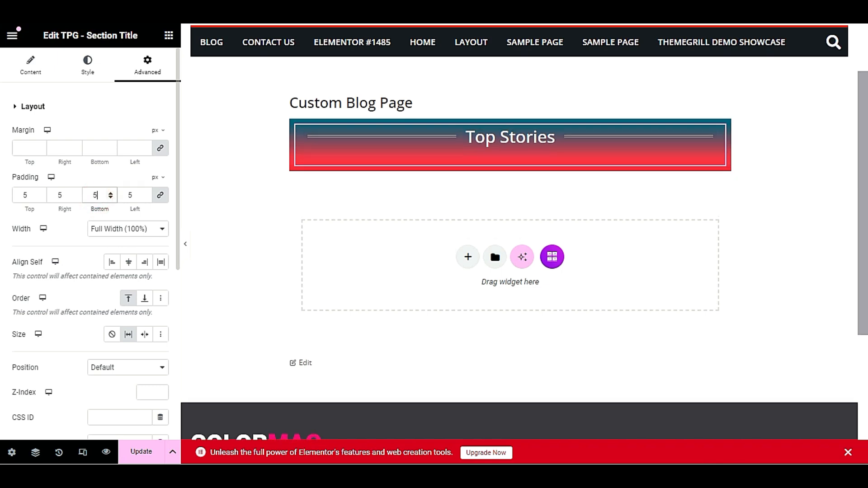
pyautogui.write('0')
pyautogui.doubleClick(97, 195)
pyautogui.write('2')
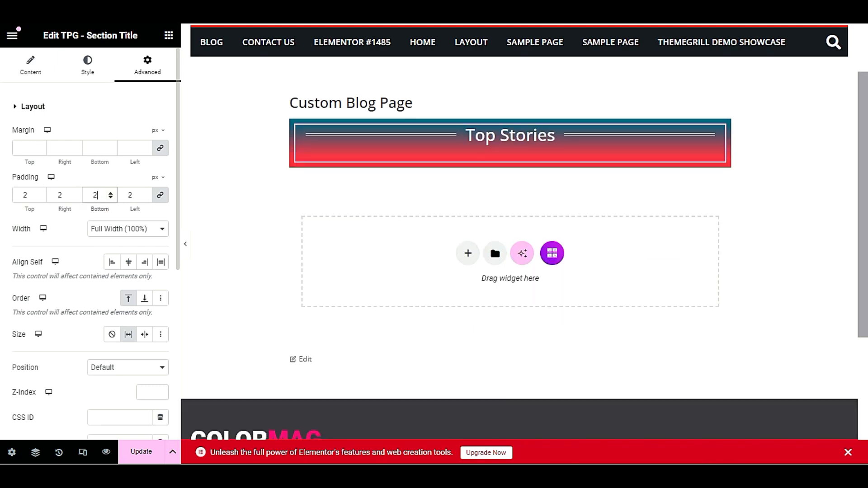
pyautogui.write('0')
pyautogui.moveTo(93, 195); pyautogui.dragTo(98, 195)
pyautogui.write('11')
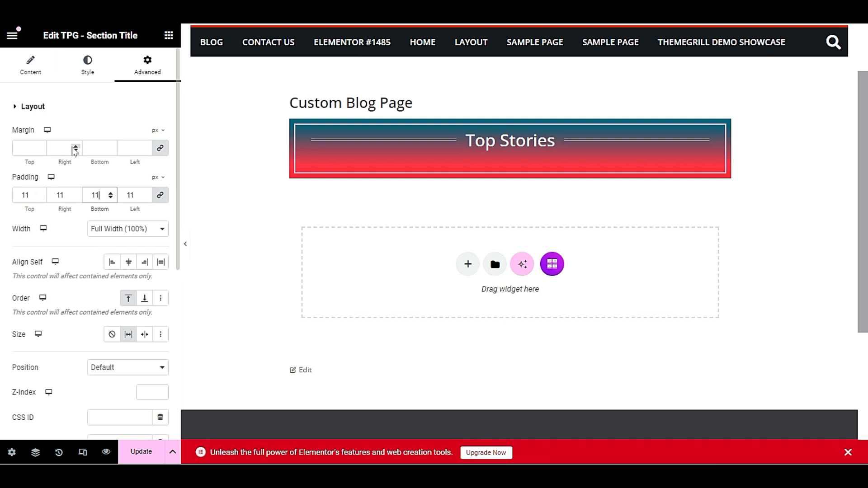
pyautogui.doubleClick(60, 195)
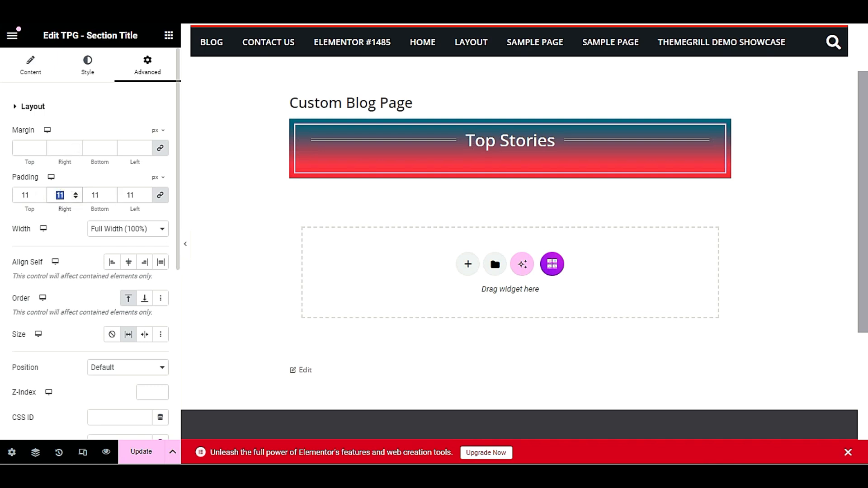
pyautogui.write('0')
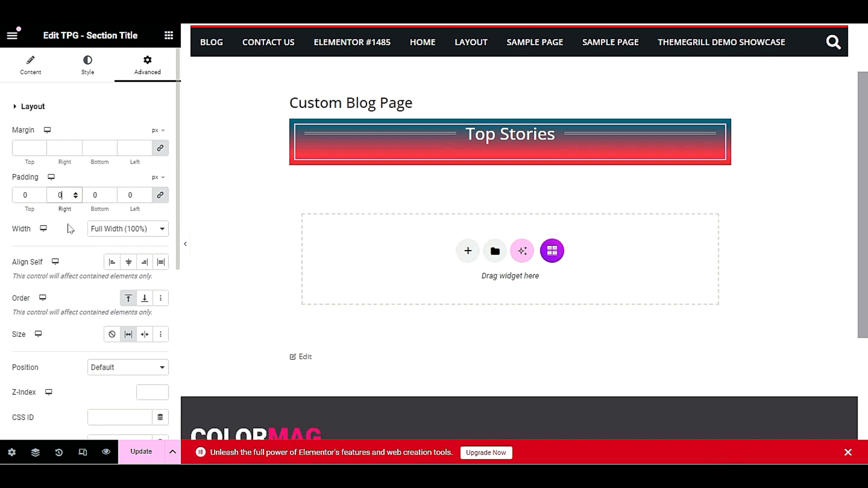
# Try em and percent padding units with values 101, 5 and 2
pyautogui.click(155, 176)
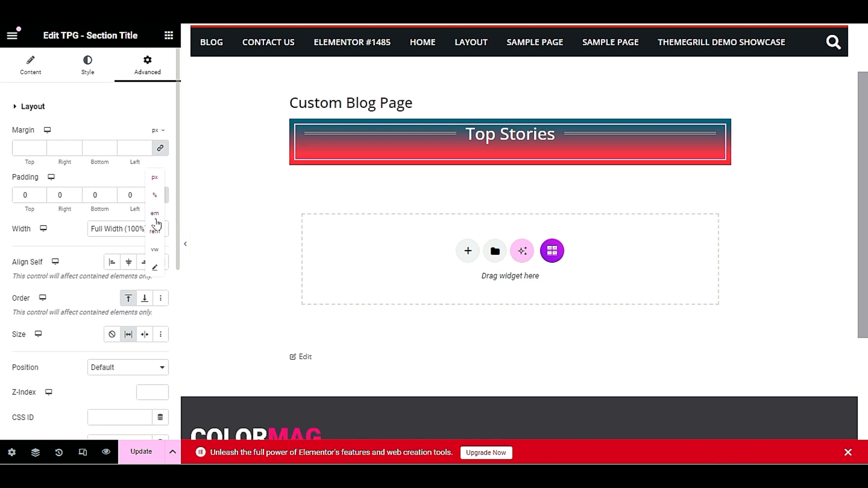
pyautogui.click(154, 213)
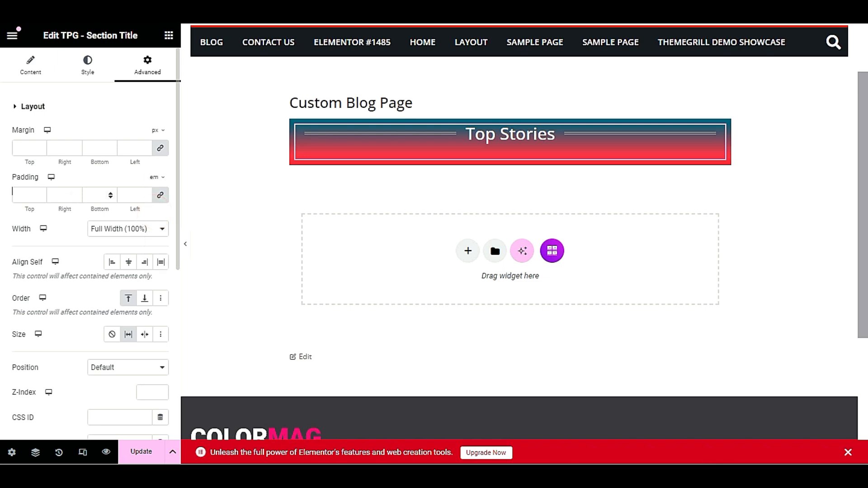
pyautogui.click(97, 195)
pyautogui.write('10')
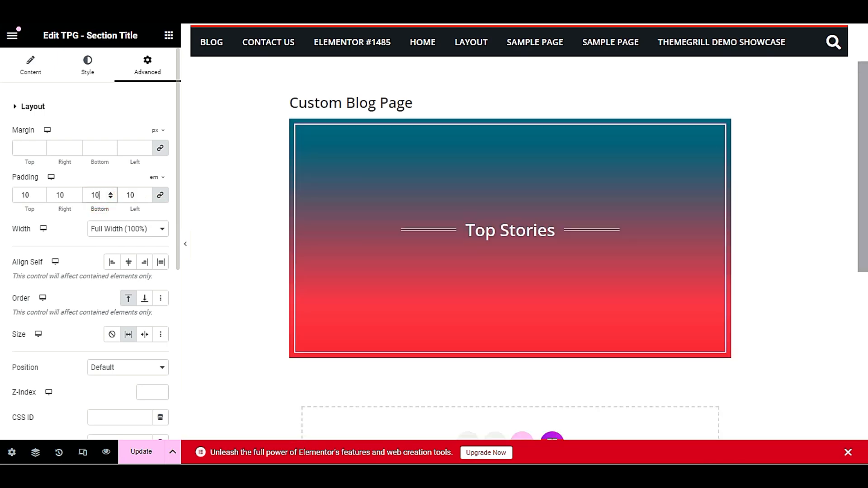
pyautogui.write('1')
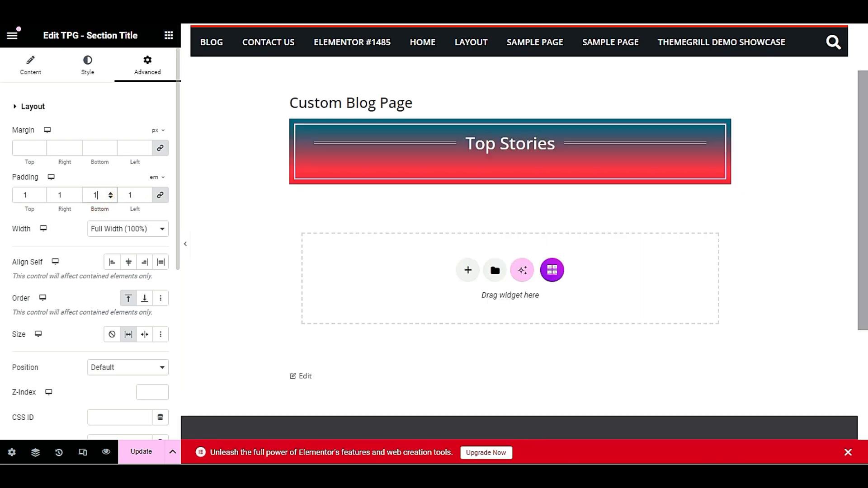
pyautogui.click(156, 177)
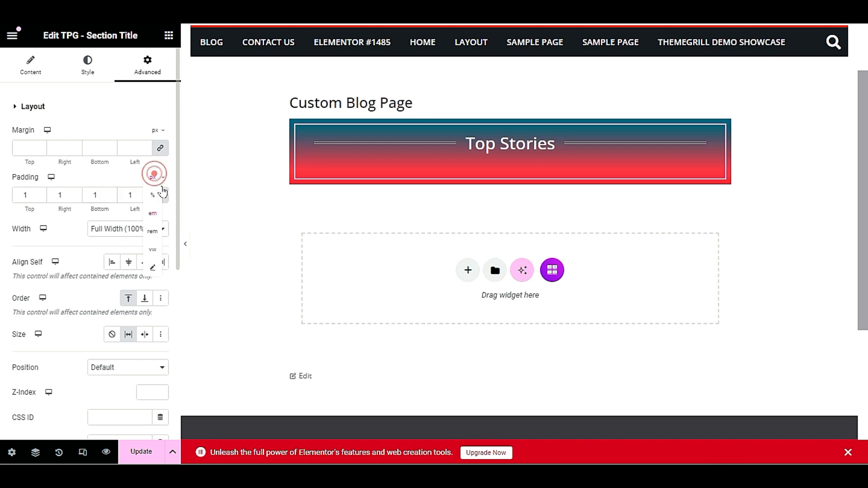
pyautogui.click(149, 195)
pyautogui.click(96, 196)
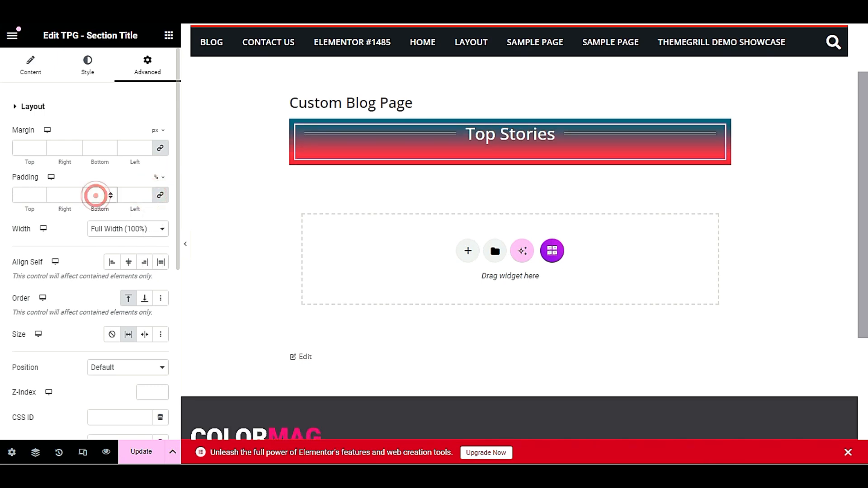
pyautogui.write('5')
pyautogui.doubleClick(94, 196)
pyautogui.write('2')
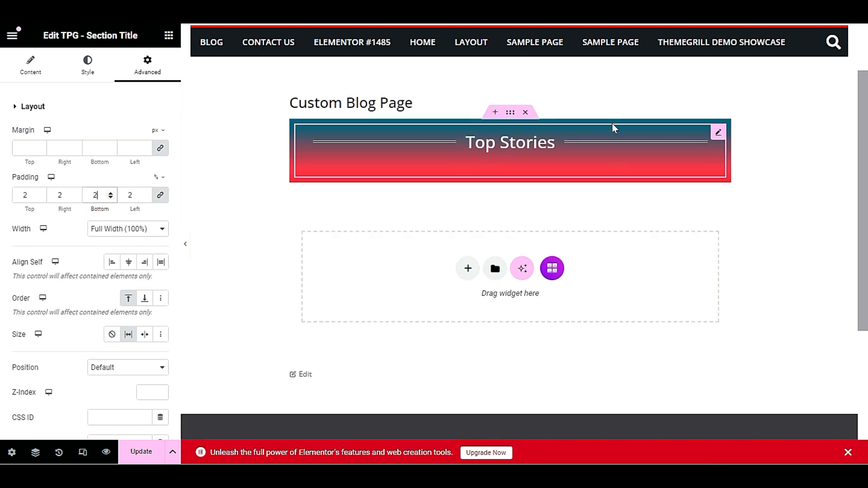
# Return the title width to Default and set 11 px padding on every side
pyautogui.click(101, 230)
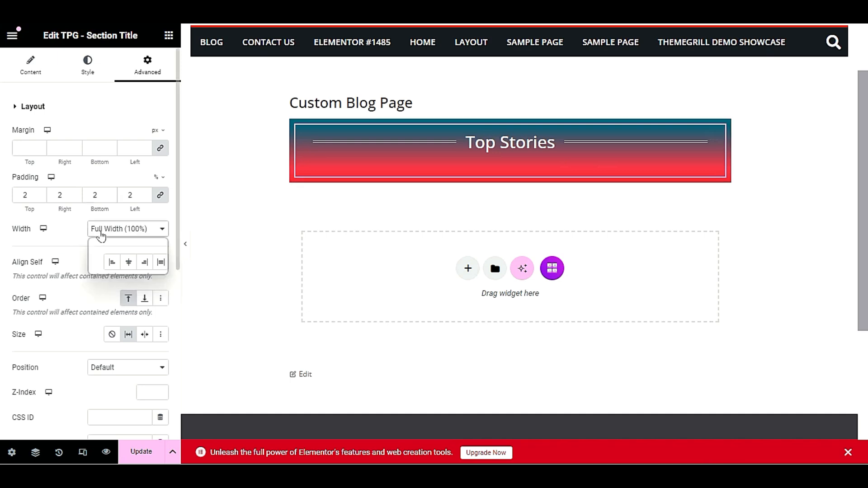
pyautogui.click(113, 240)
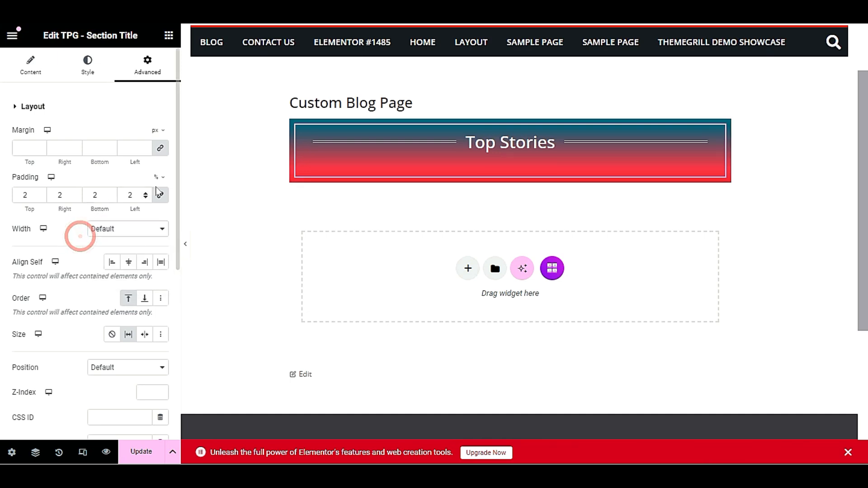
pyautogui.click(159, 177)
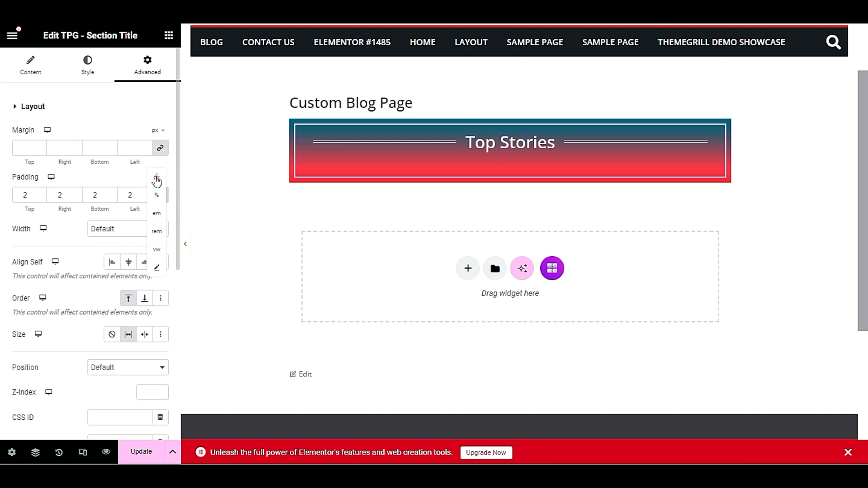
pyautogui.click(156, 177)
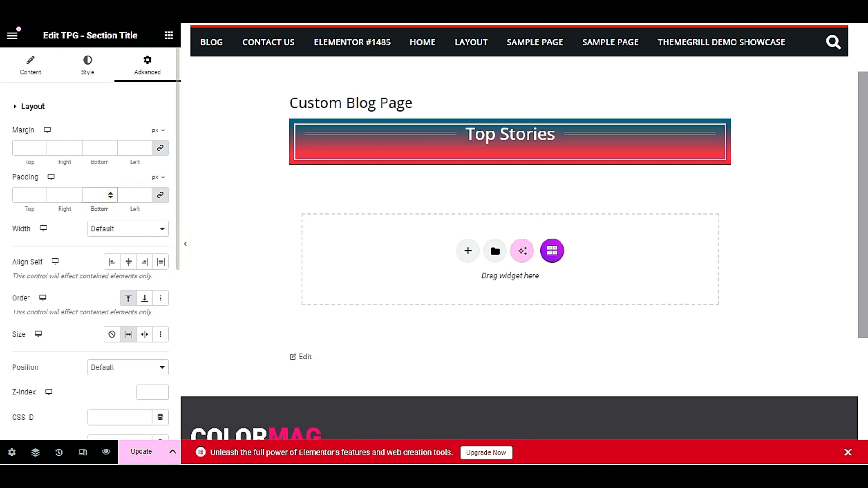
pyautogui.write('11')
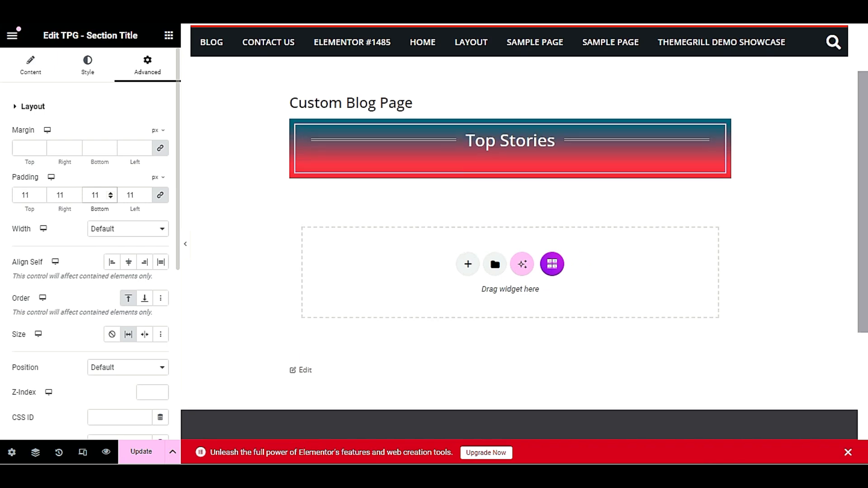
# Make the title absolutely positioned and nudge it slightly down and right
pyautogui.click(76, 232)
pyautogui.scroll(-2, 75, 244)
pyautogui.click(128, 219)
pyautogui.click(128, 255)
pyautogui.click(132, 288)
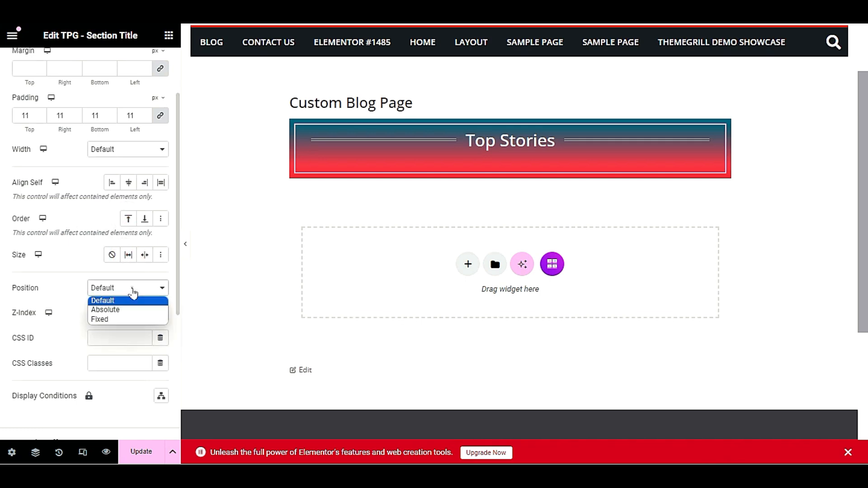
pyautogui.click(138, 314)
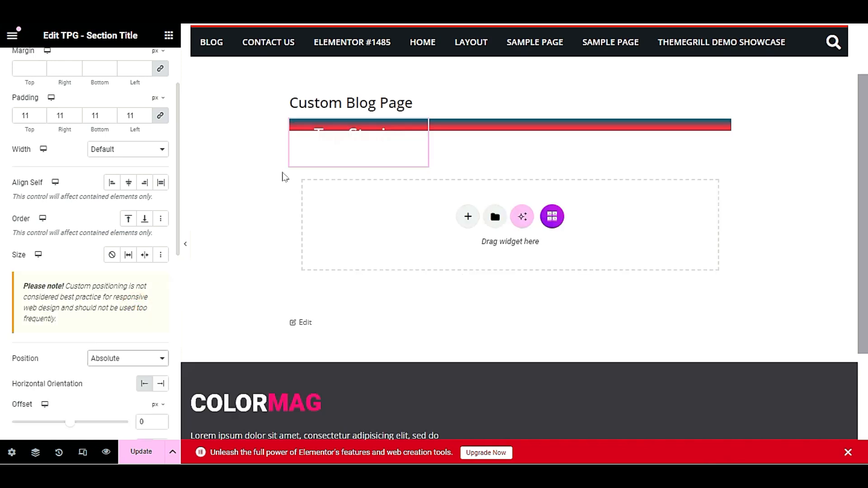
pyautogui.moveTo(353, 137); pyautogui.dragTo(355, 150)
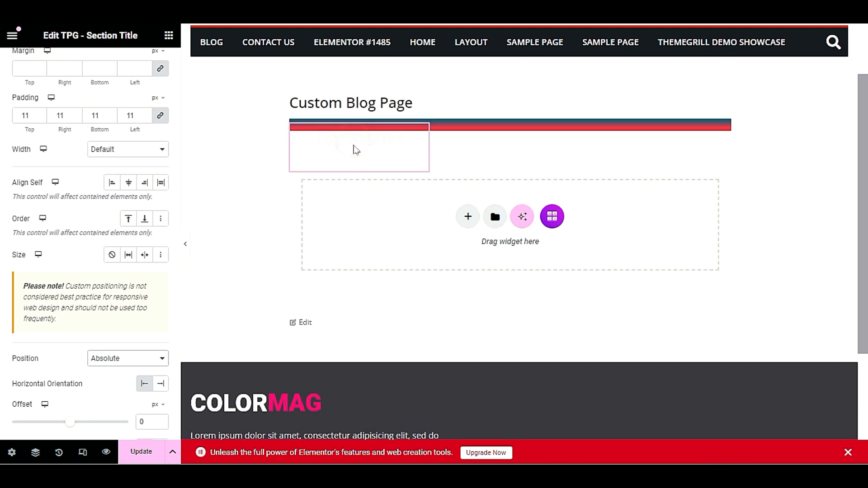
# Restore the title's Default position and save the page with Update
pyautogui.click(91, 255)
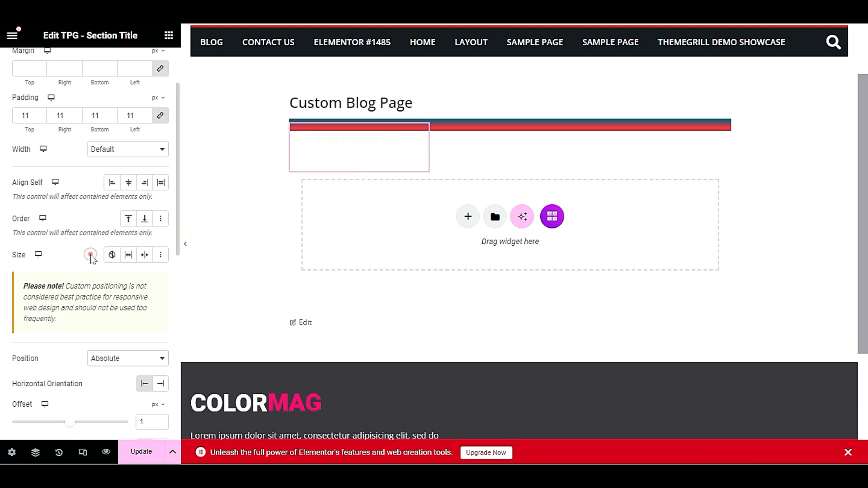
pyautogui.click(233, 149)
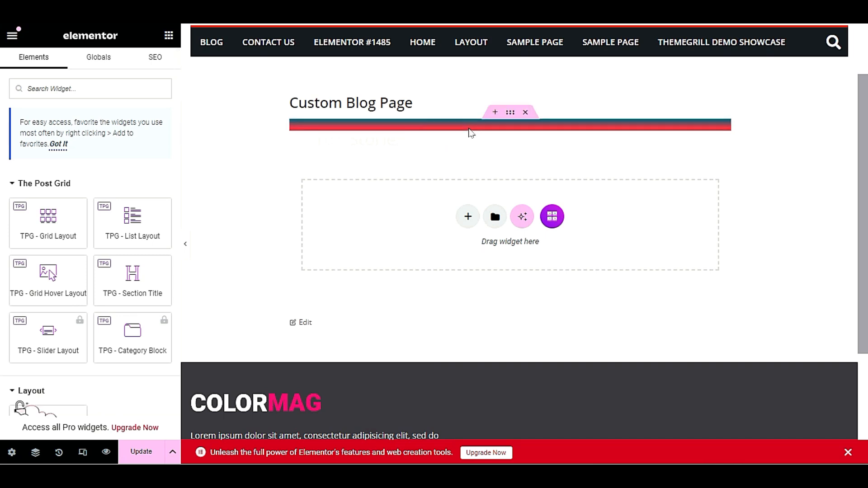
pyautogui.click(351, 150)
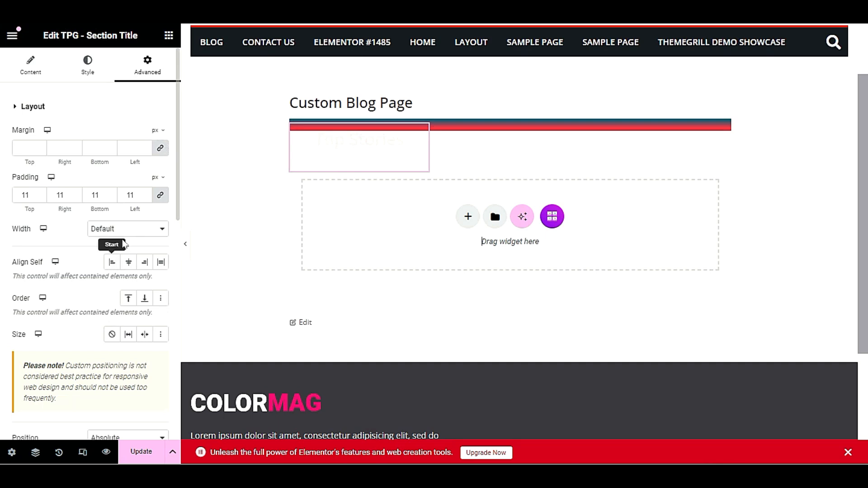
pyautogui.scroll(-2, 111, 289)
pyautogui.scroll(-4, 111, 290)
pyautogui.click(123, 198)
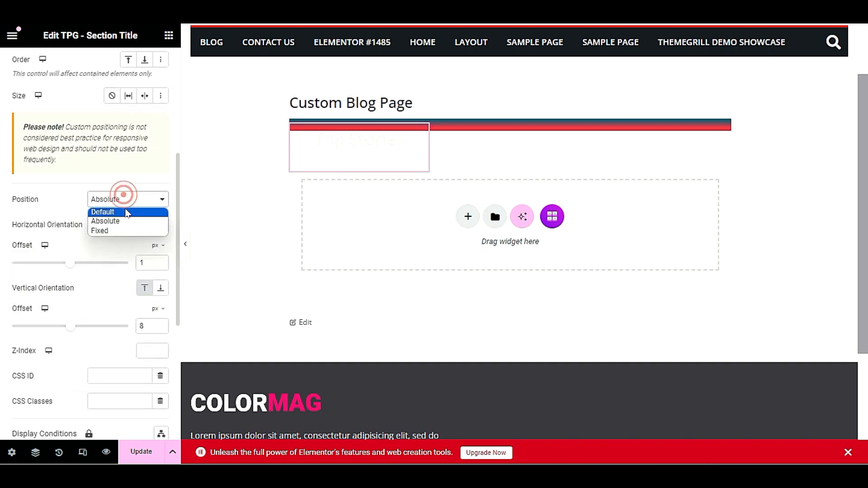
pyautogui.click(125, 210)
pyautogui.click(116, 222)
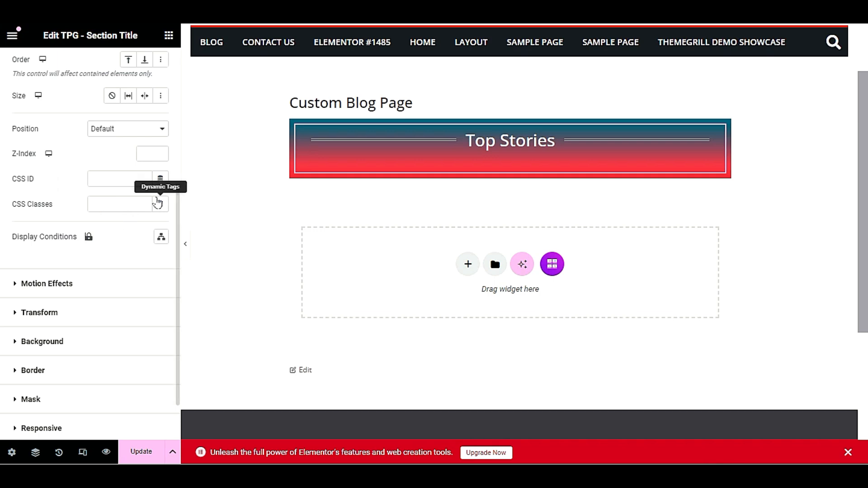
pyautogui.click(142, 451)
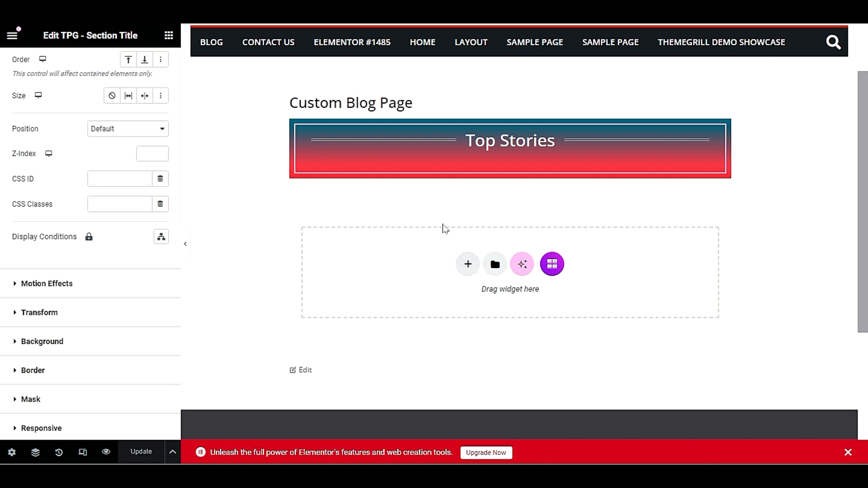
# Add a Direction Column container below the Top Stories banner and show the widget list
pyautogui.click(467, 264)
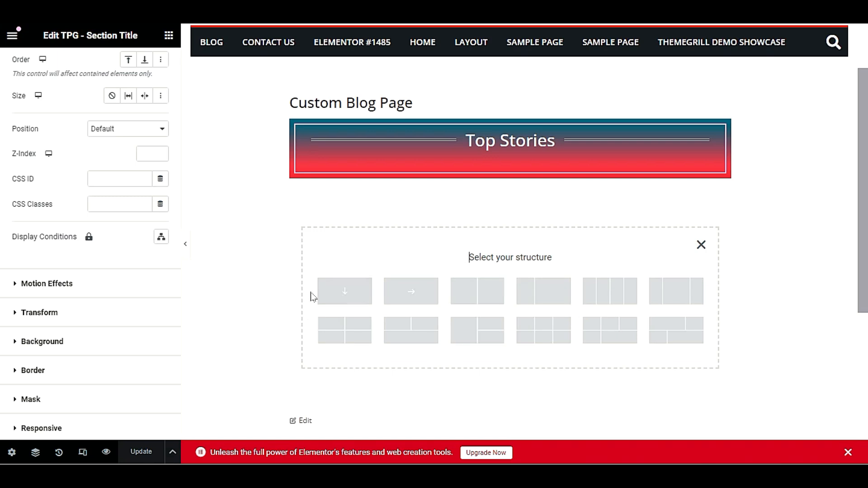
pyautogui.click(349, 290)
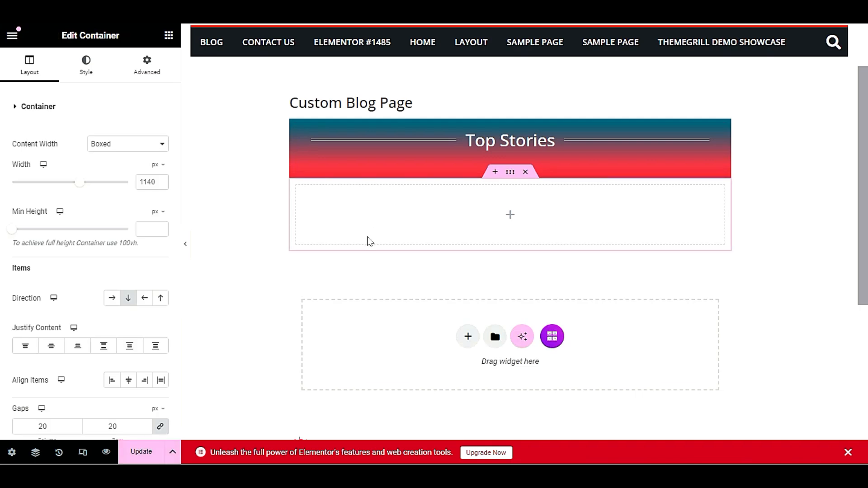
pyautogui.click(169, 37)
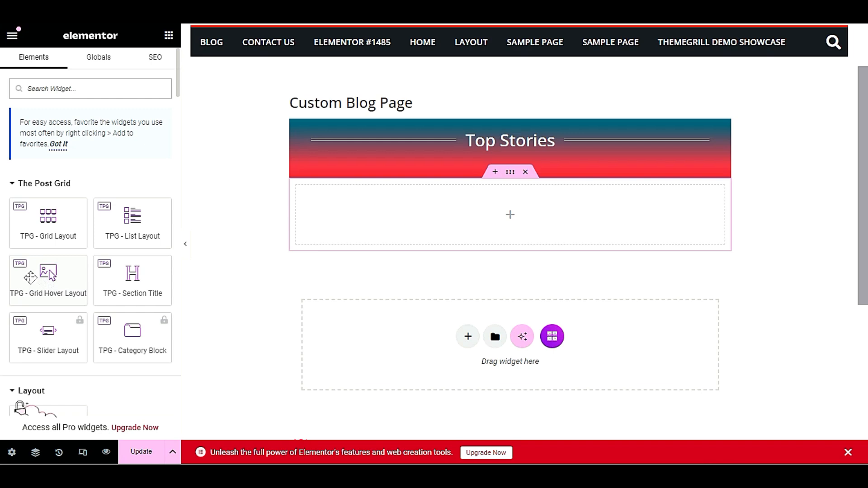
# Drop a TPG - Grid Hover Layout widget into the container, keeping columns at Default from layout
pyautogui.moveTo(30, 278); pyautogui.dragTo(493, 219)
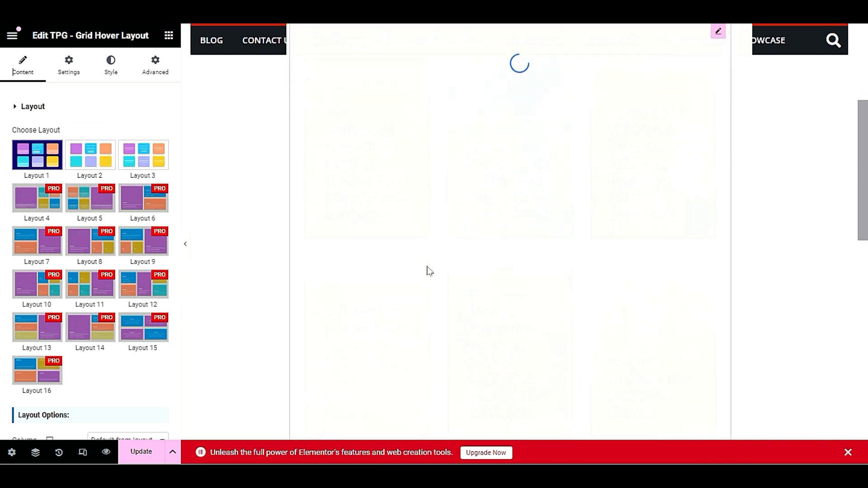
pyautogui.scroll(-2, 430, 272)
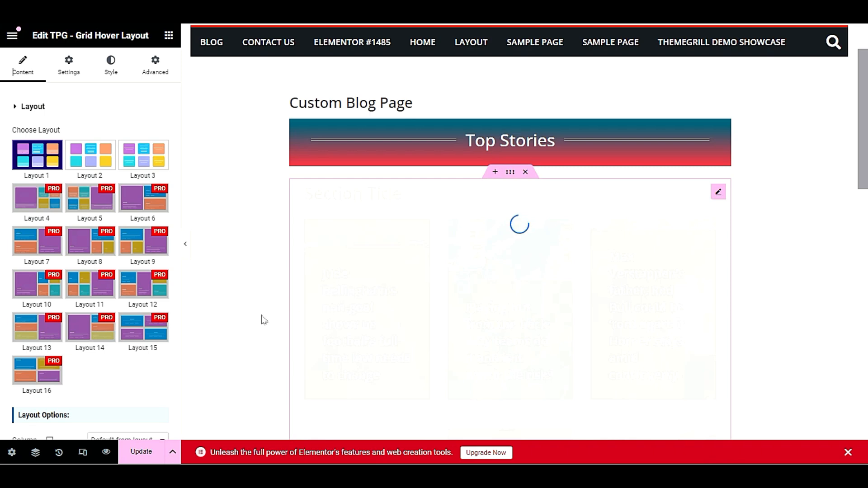
pyautogui.scroll(-2, 263, 321)
pyautogui.scroll(-6, 196, 356)
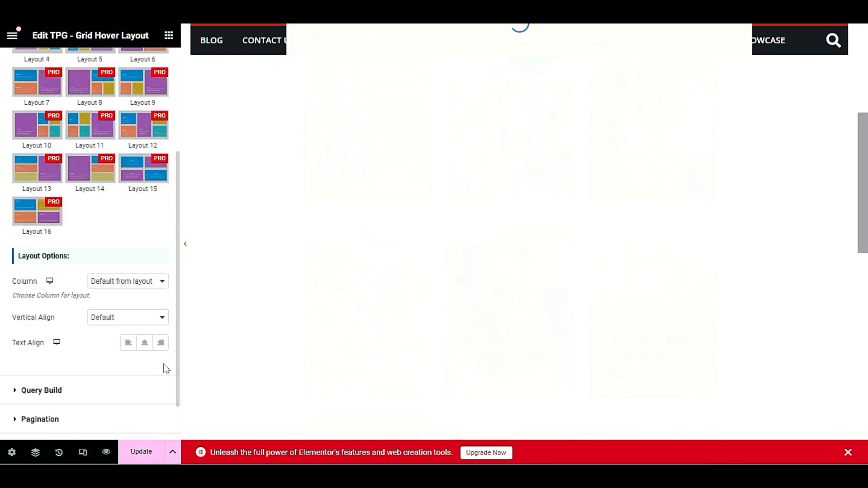
pyautogui.click(141, 282)
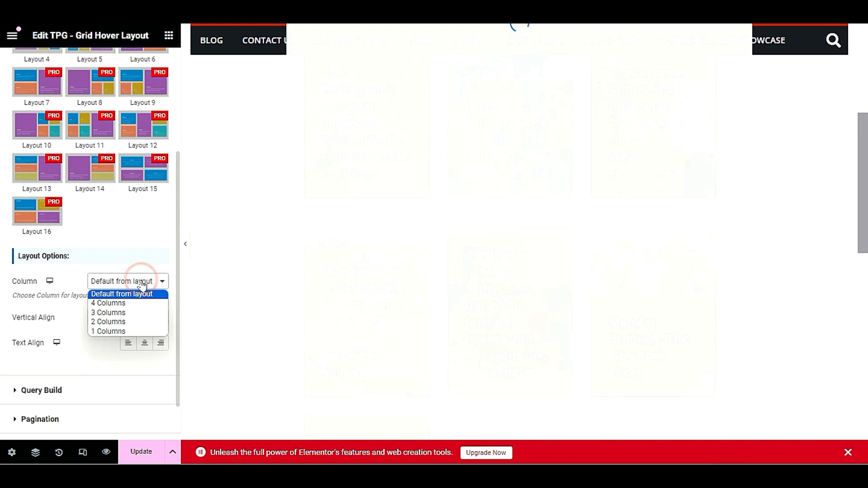
pyautogui.click(144, 256)
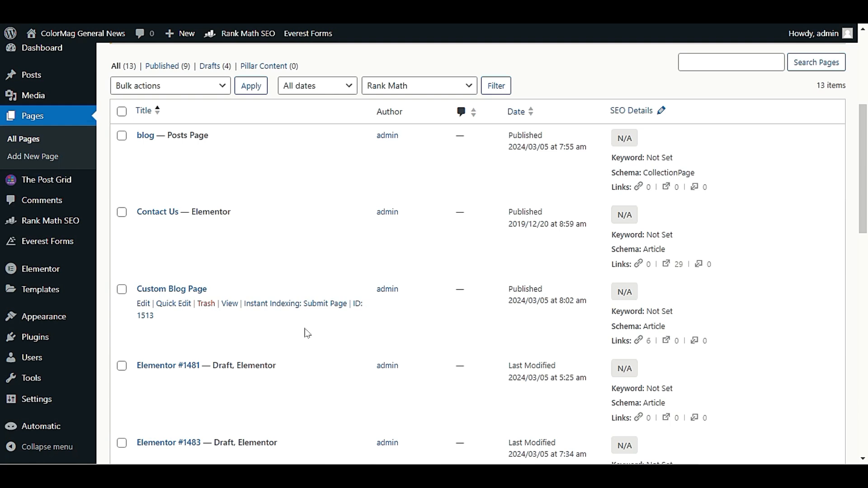
# Open Elementor's Settings page from the admin sidebar
pyautogui.scroll(-4, 306, 333)
pyautogui.moveTo(62, 269)
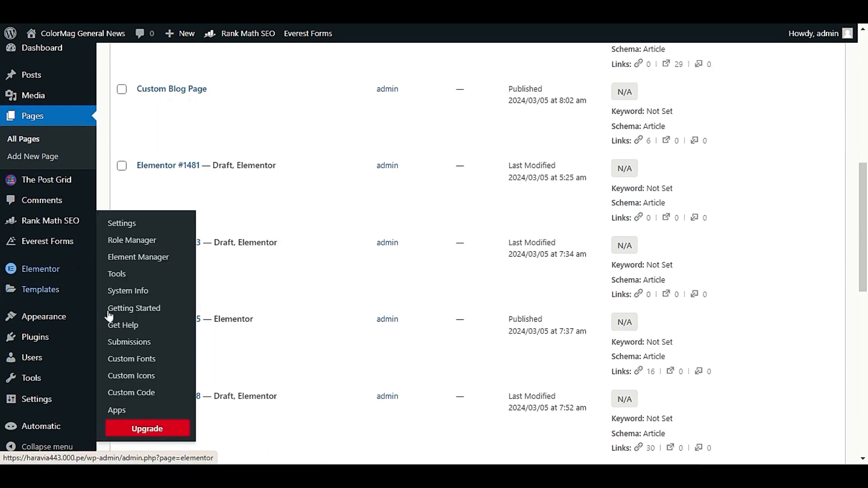
pyautogui.click(121, 223)
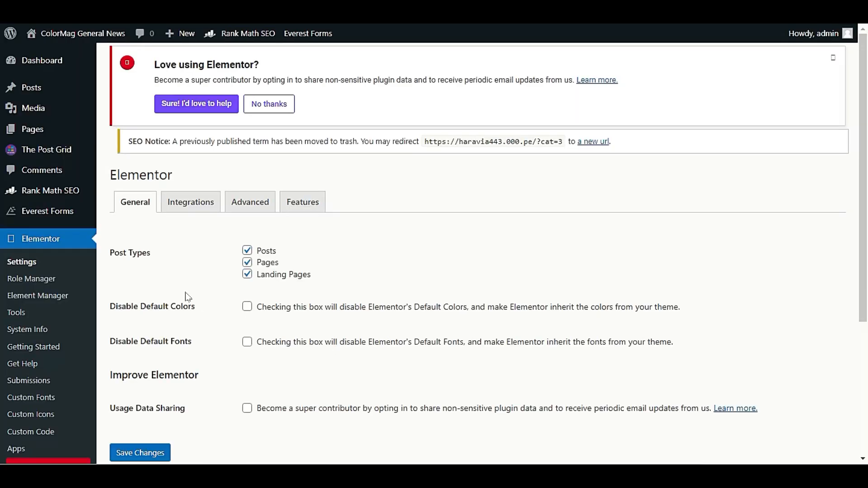
# Look through the Integrations, Advanced and Features tabs, then return to General
pyautogui.scroll(-4, 213, 293)
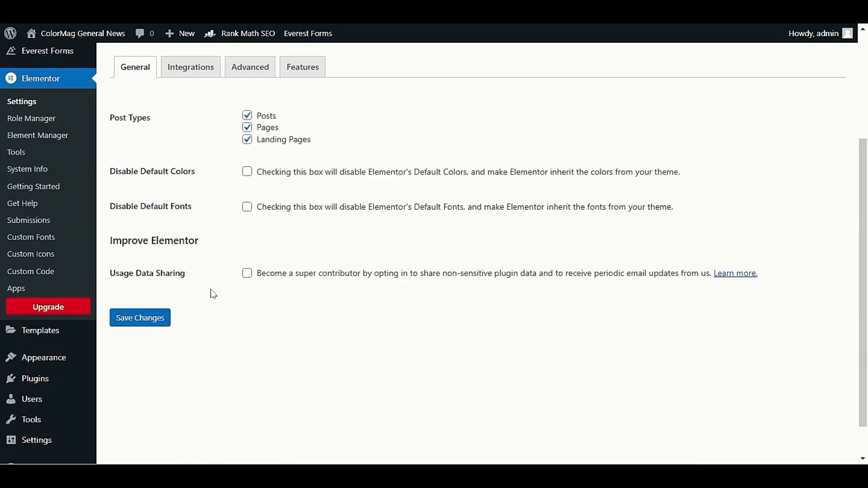
pyautogui.scroll(4, 213, 294)
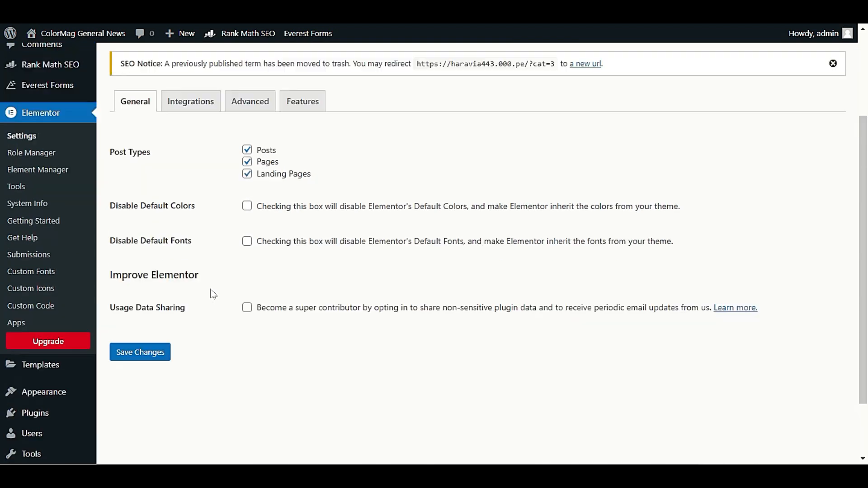
pyautogui.click(213, 224)
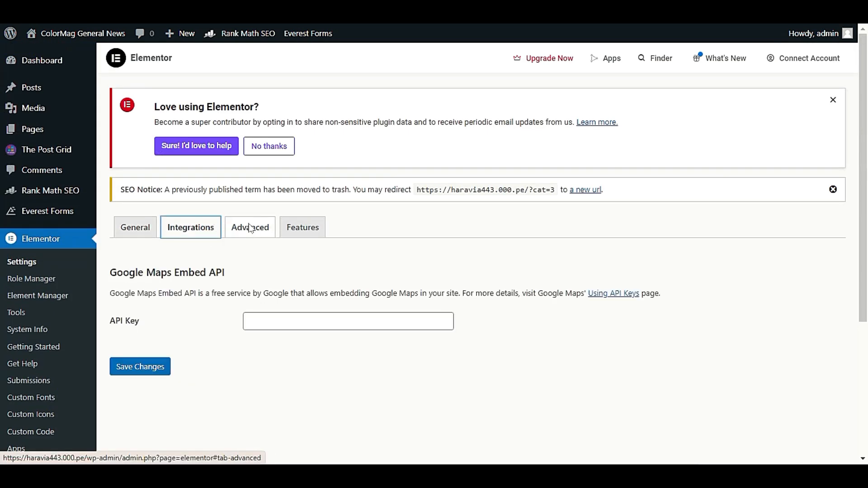
pyautogui.click(250, 229)
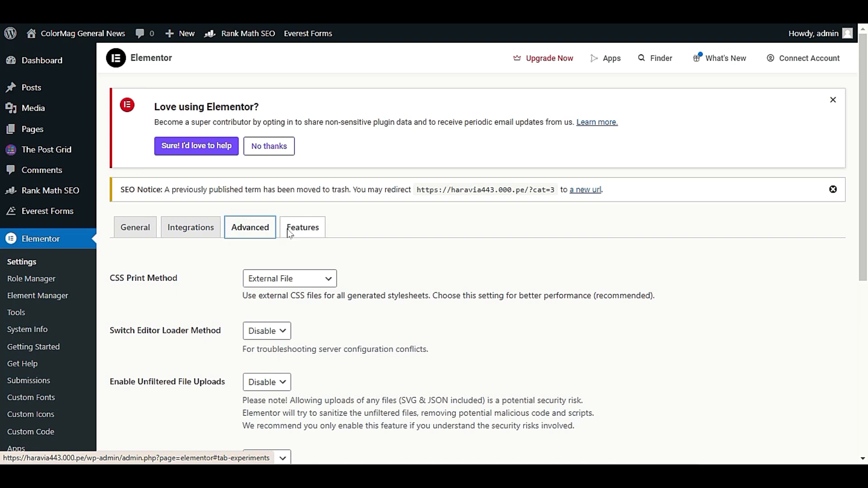
pyautogui.click(289, 231)
pyautogui.click(145, 227)
pyautogui.scroll(-4, 172, 343)
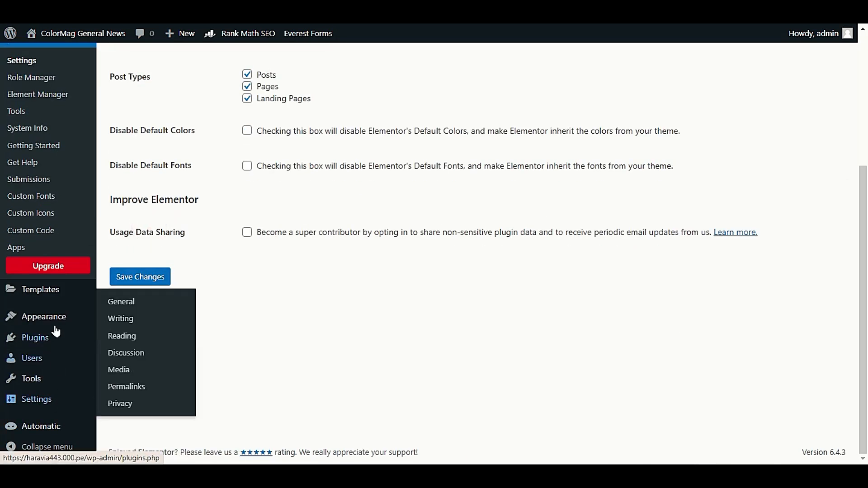
pyautogui.moveTo(57, 322)
pyautogui.scroll(4, 63, 338)
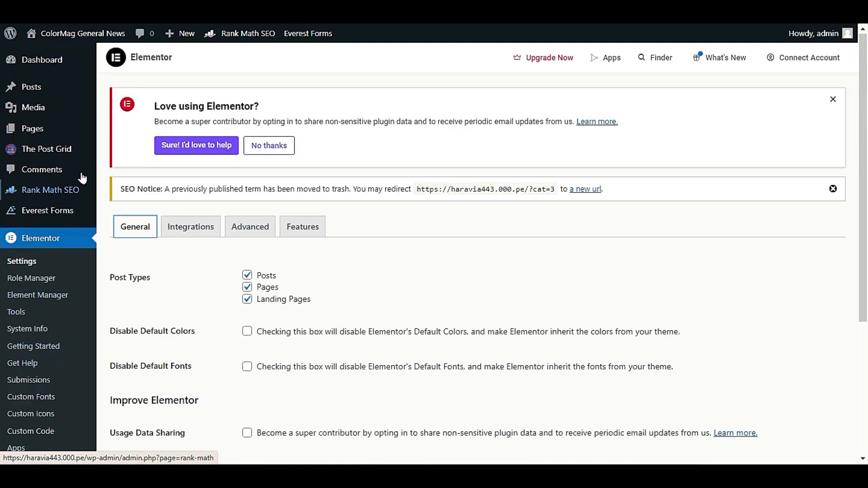
pyautogui.moveTo(68, 150)
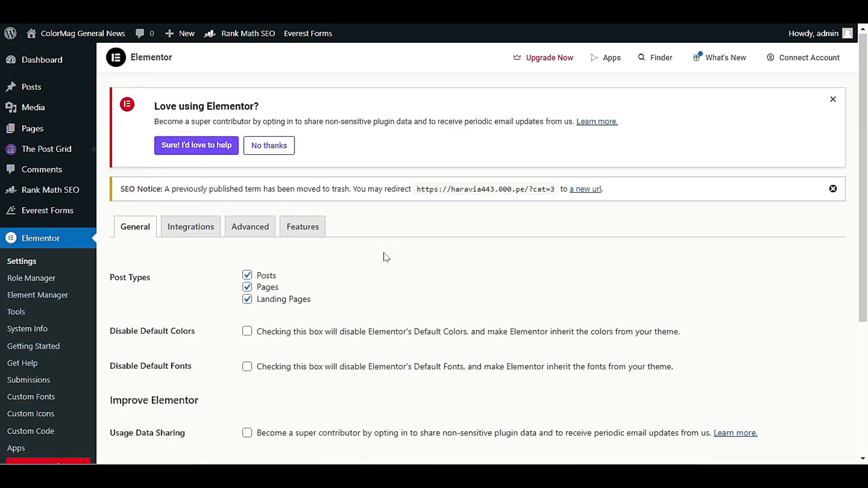
# Turn off Disable Font Awesome Script, Enable Pre-loader and block-dependent script loading, then save
pyautogui.scroll(-9, 382, 264)
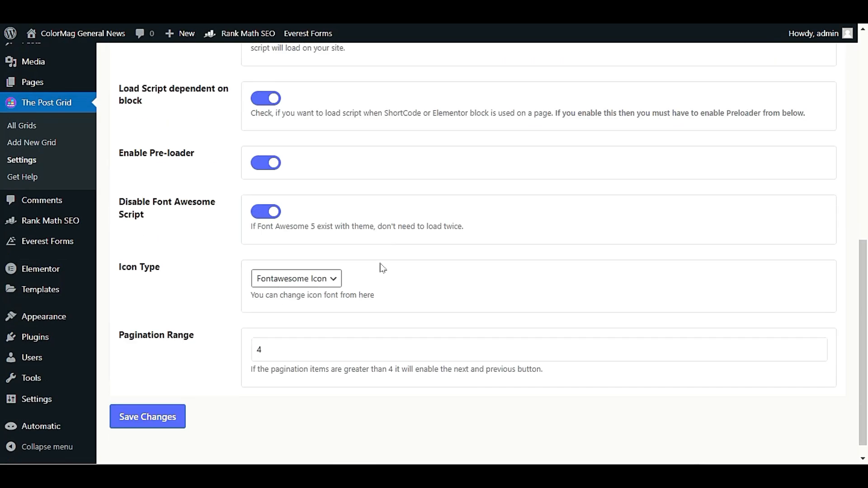
pyautogui.click(268, 215)
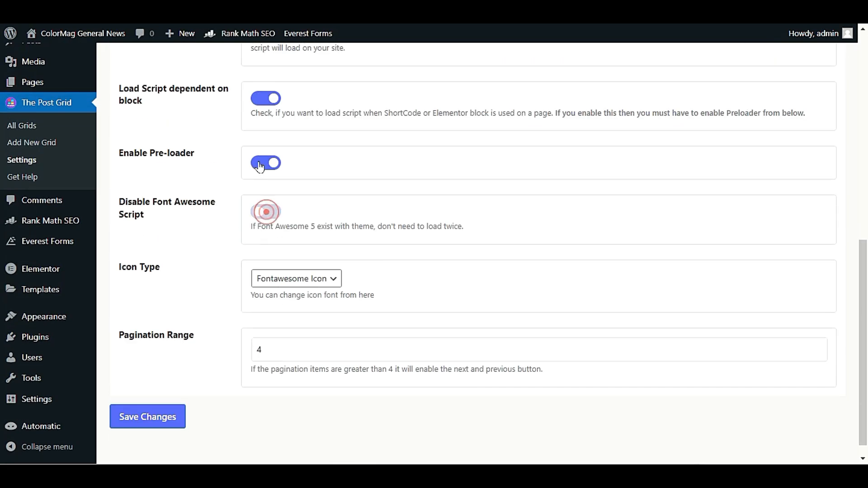
pyautogui.click(266, 165)
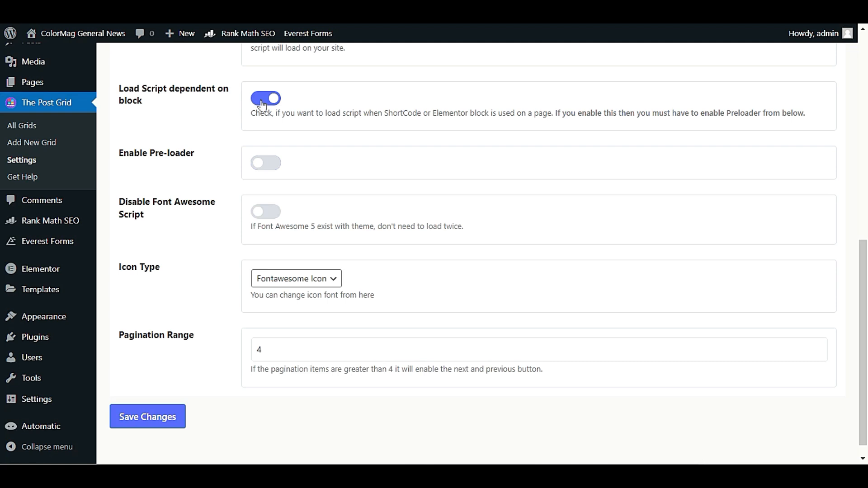
pyautogui.click(266, 98)
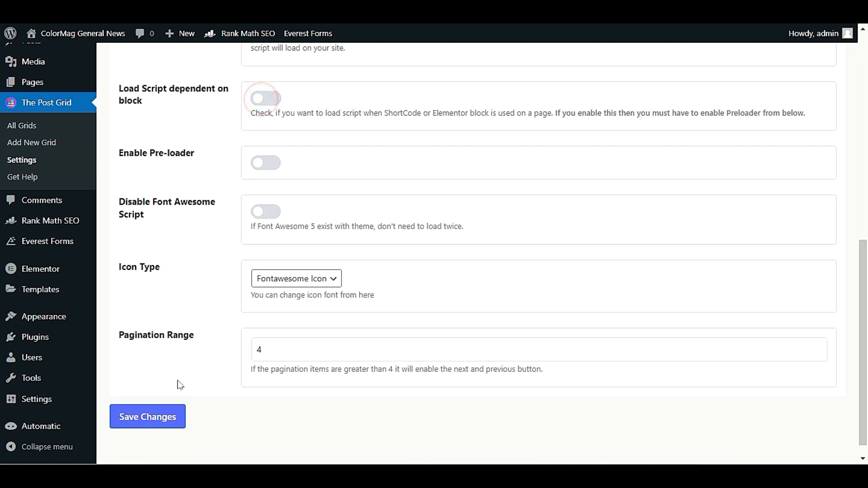
pyautogui.click(163, 413)
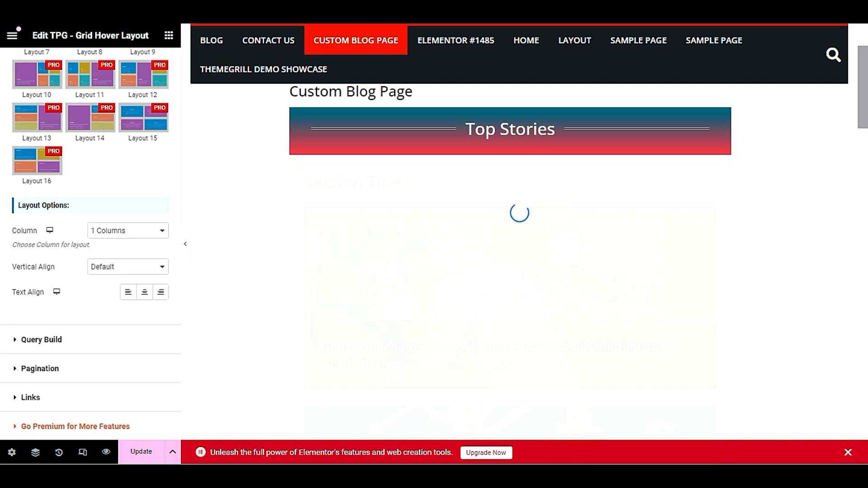
# Click Update, then reload the Elementor editor, confirming Reload past the unsaved-changes warning
pyautogui.click(142, 452)
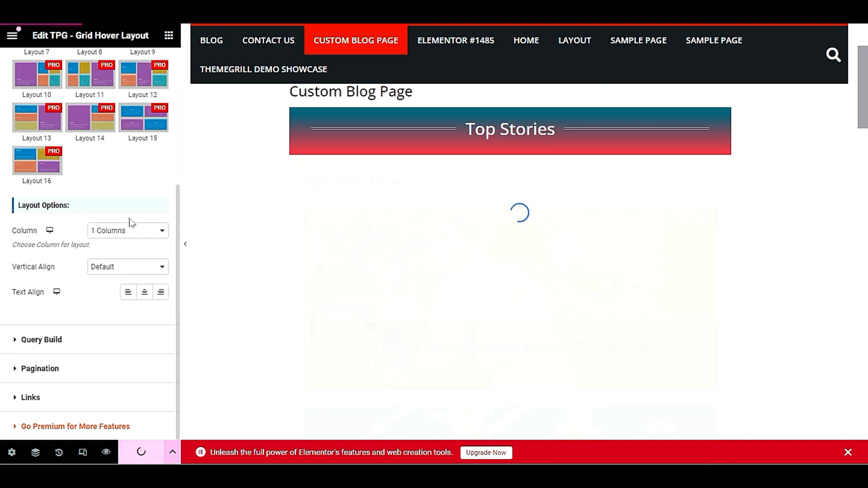
pyautogui.press('F5')
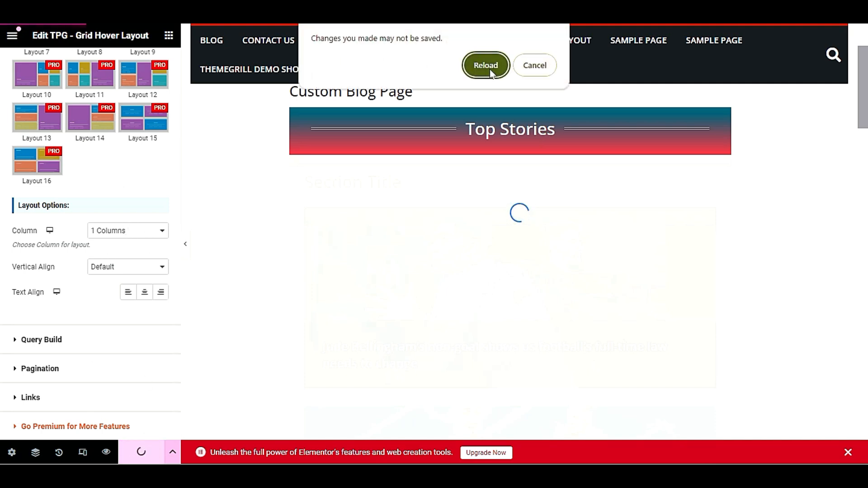
pyautogui.click(490, 72)
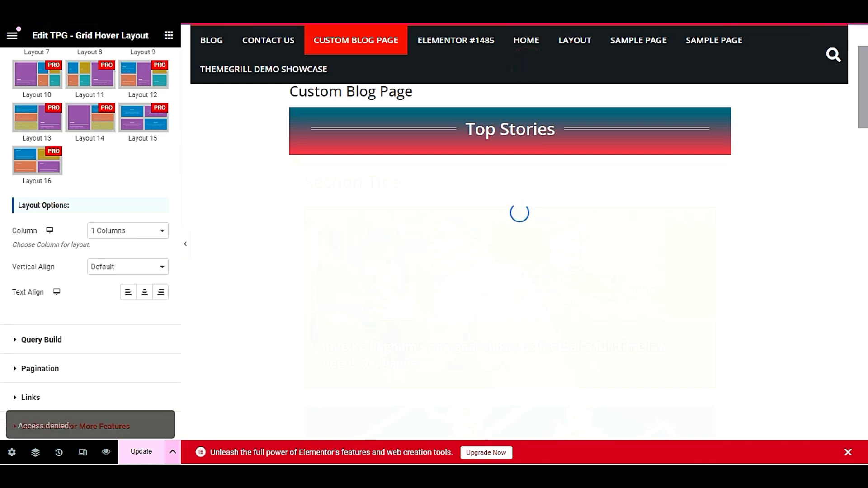
pyautogui.press('F5')
pyautogui.click(484, 84)
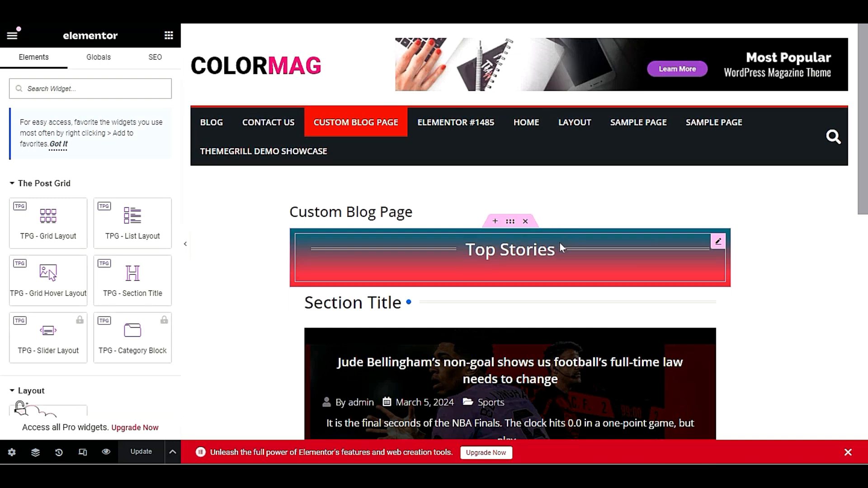
# Delete the single-column post grid container and add a new one-column container below Top Stories
pyautogui.scroll(-4, 560, 243)
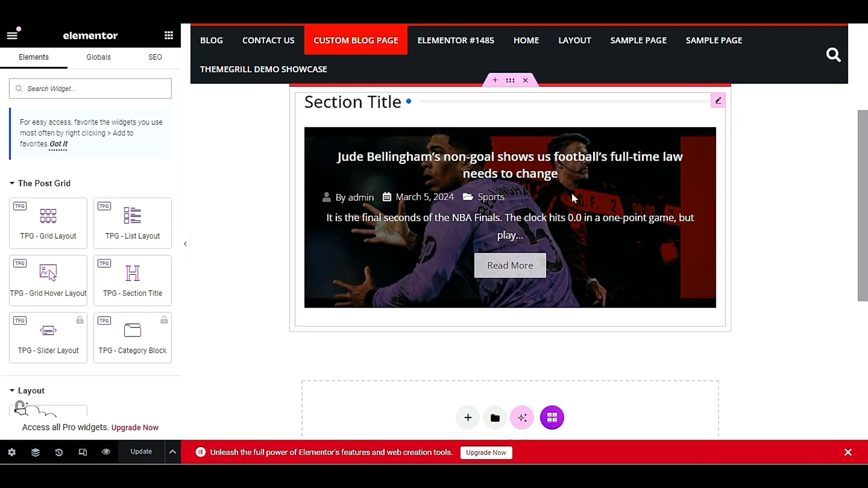
pyautogui.scroll(2, 573, 196)
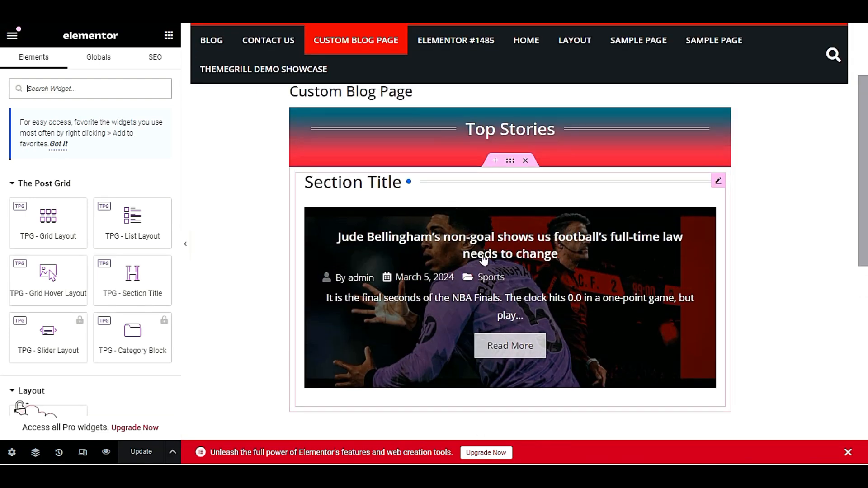
pyautogui.click(526, 161)
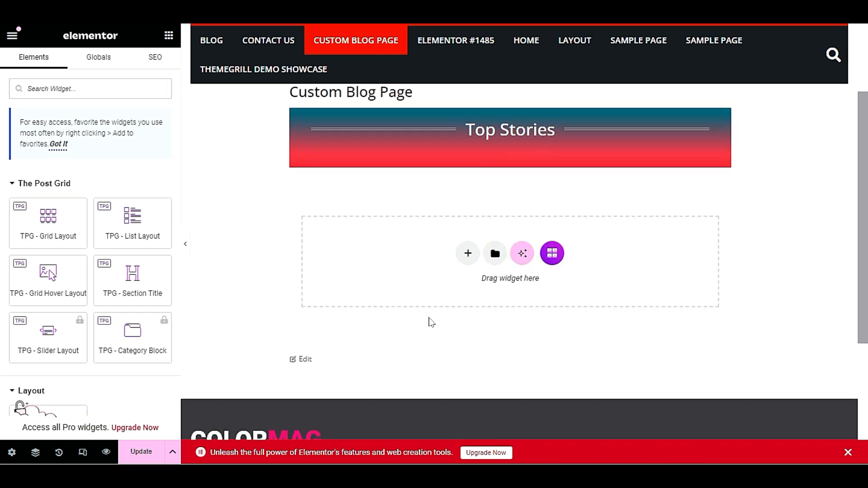
pyautogui.scroll(1, 431, 321)
pyautogui.click(466, 293)
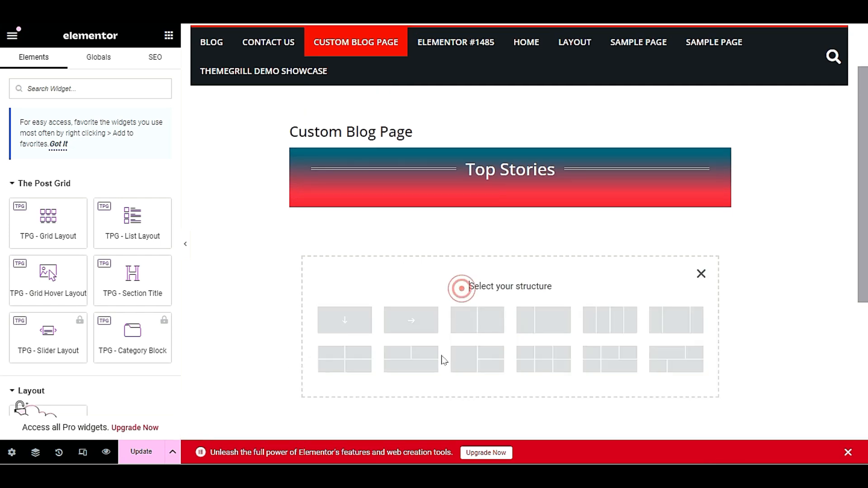
pyautogui.click(342, 324)
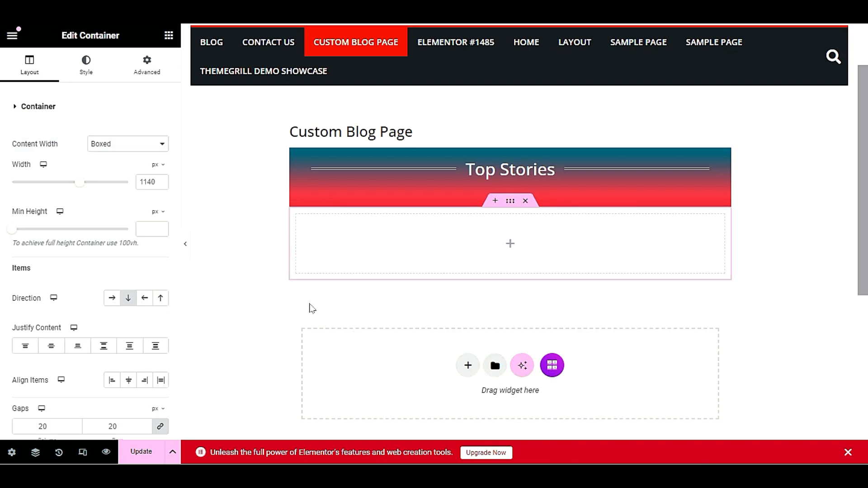
pyautogui.click(169, 35)
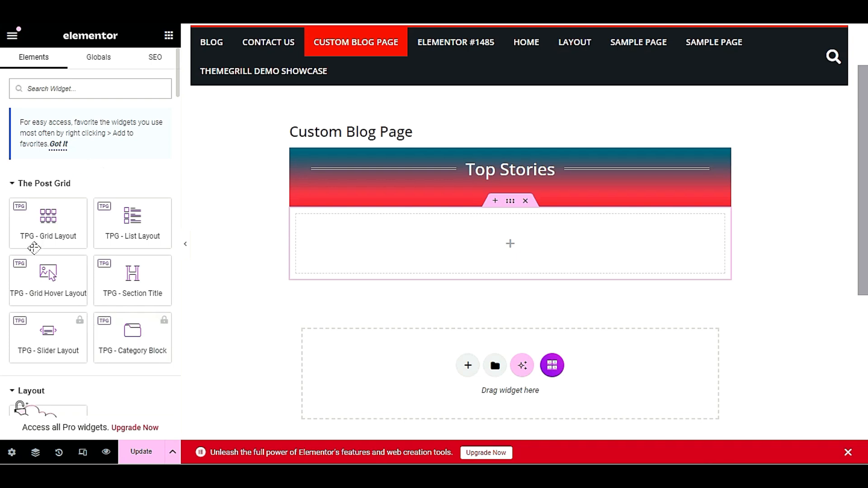
# Drag the TPG - Grid Hover Layout widget into the empty container under the Top Stories banner
pyautogui.moveTo(48, 276); pyautogui.dragTo(456, 256)
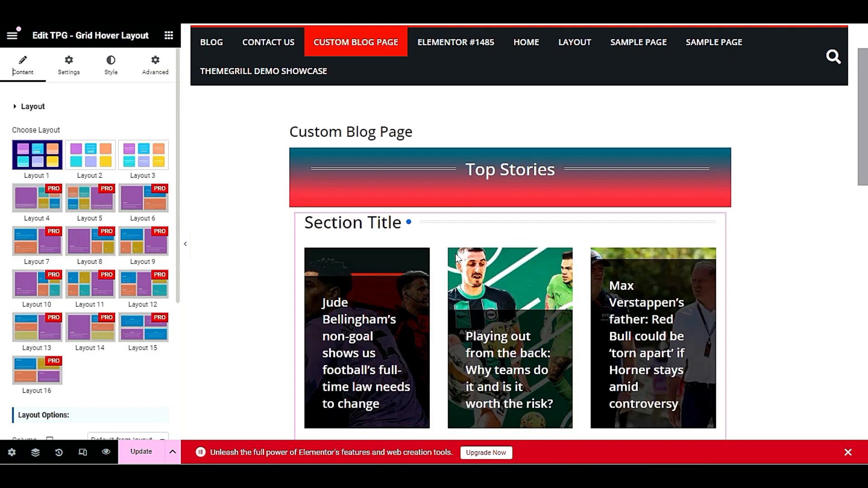
pyautogui.scroll(-3, 204, 353)
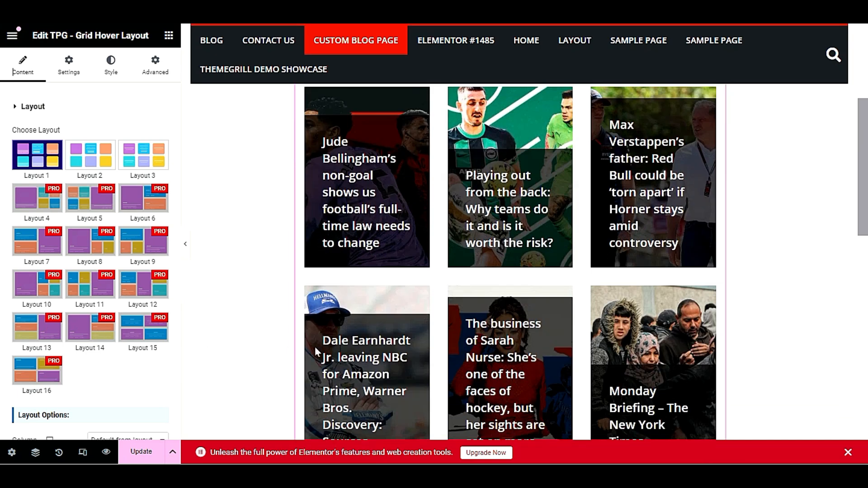
pyautogui.scroll(2, 317, 352)
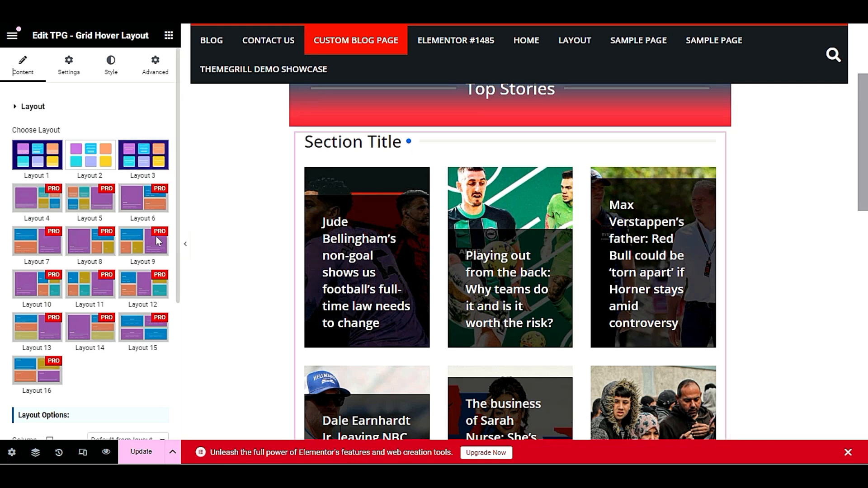
pyautogui.scroll(-3, 129, 406)
pyautogui.scroll(3, 129, 403)
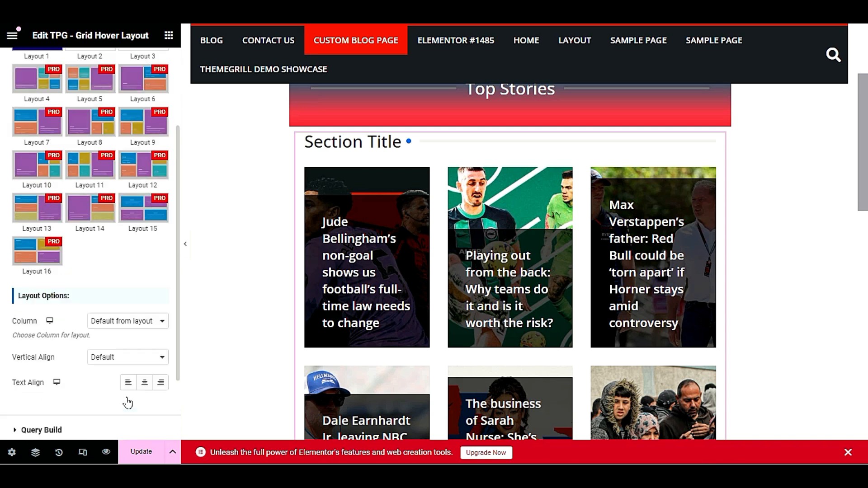
# Set Section Title to Hide in the grid widget's Field Selection settings
pyautogui.click(83, 74)
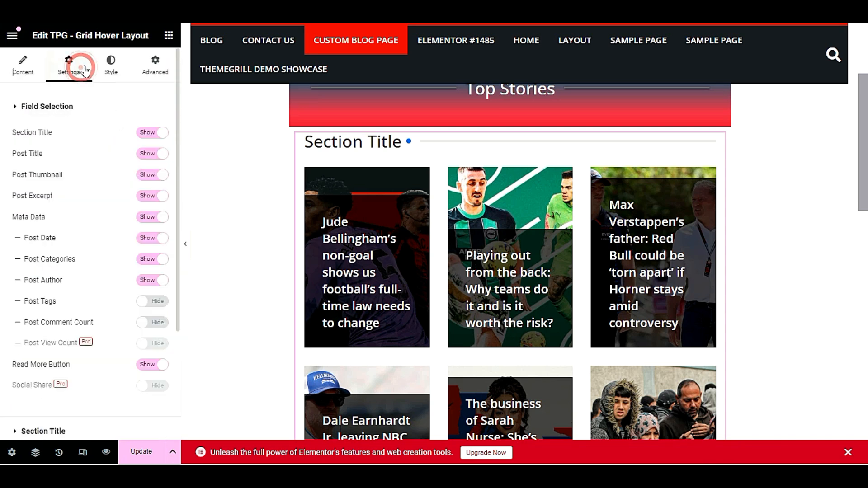
pyautogui.scroll(3, 579, 252)
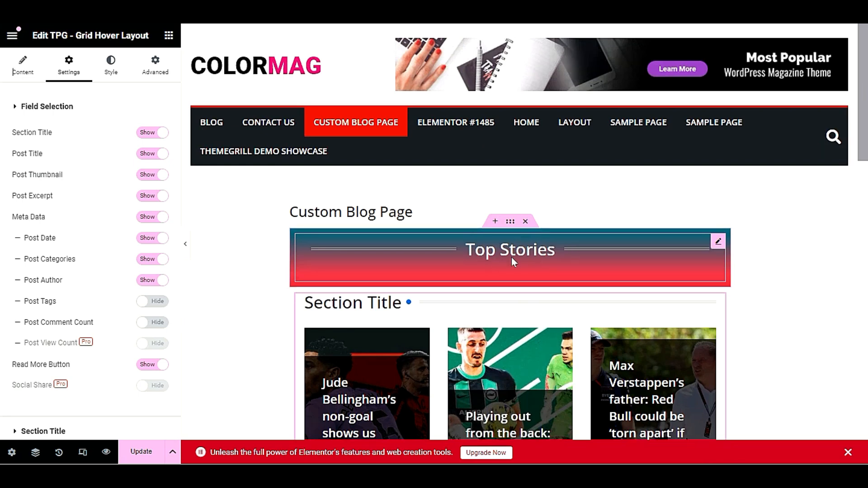
pyautogui.scroll(-2, 512, 257)
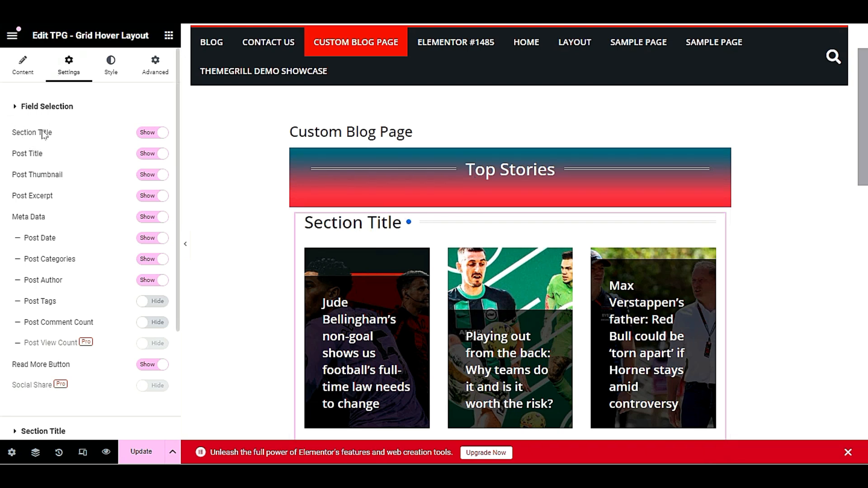
pyautogui.click(151, 134)
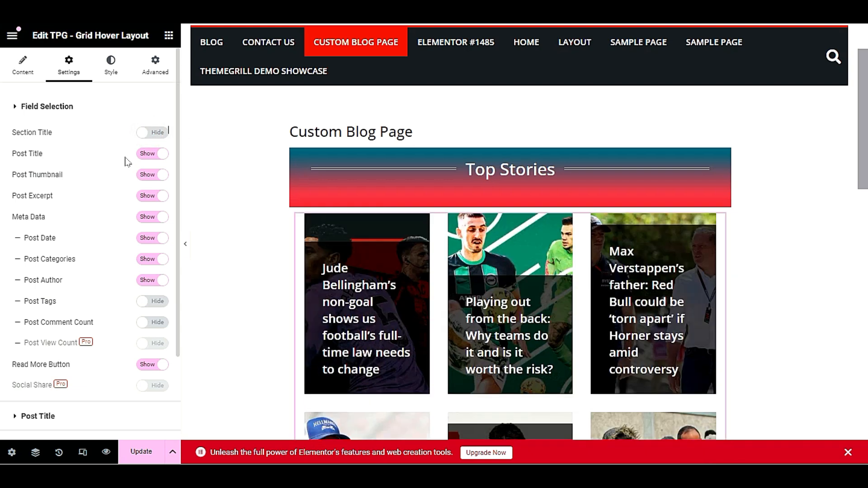
pyautogui.scroll(-3, 398, 312)
pyautogui.scroll(5, 431, 328)
pyautogui.scroll(-3, 432, 328)
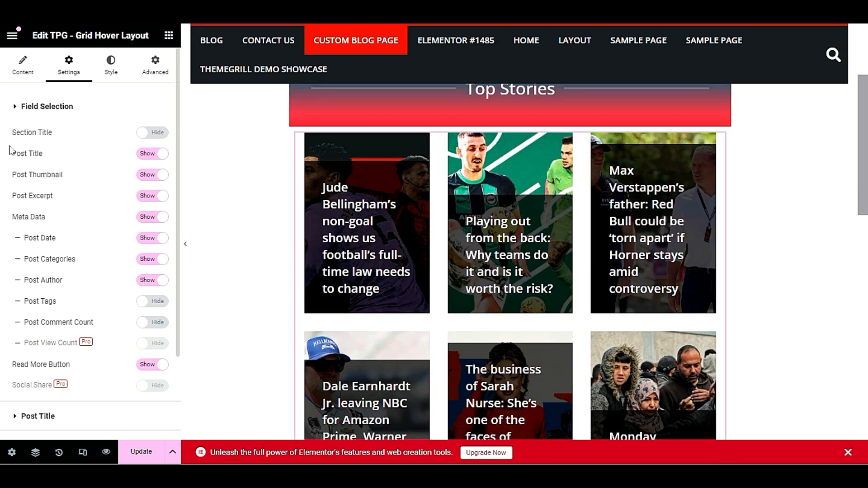
# Choose Layout 2 for the Grid Hover Layout after briefly trying Layout 3
pyautogui.click(22, 81)
pyautogui.click(91, 157)
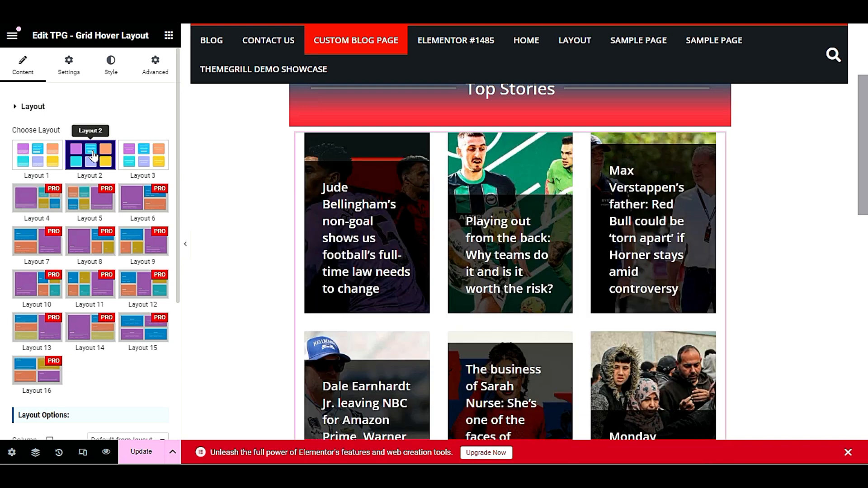
pyautogui.click(149, 158)
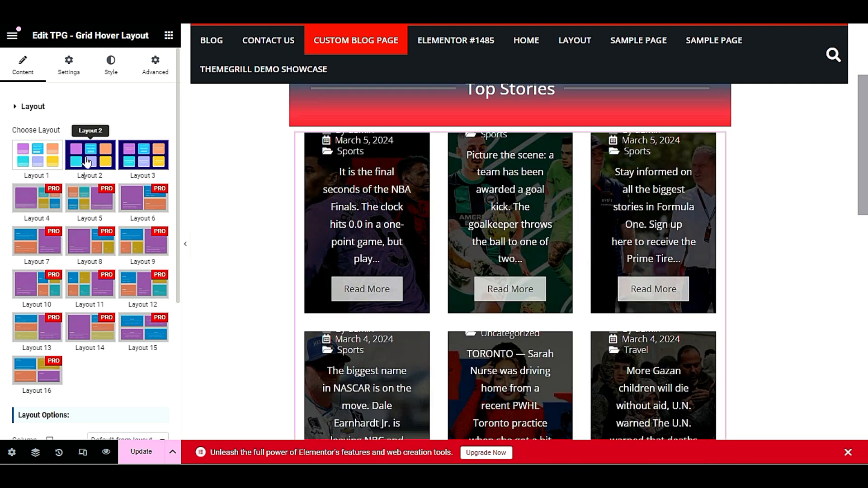
pyautogui.click(87, 162)
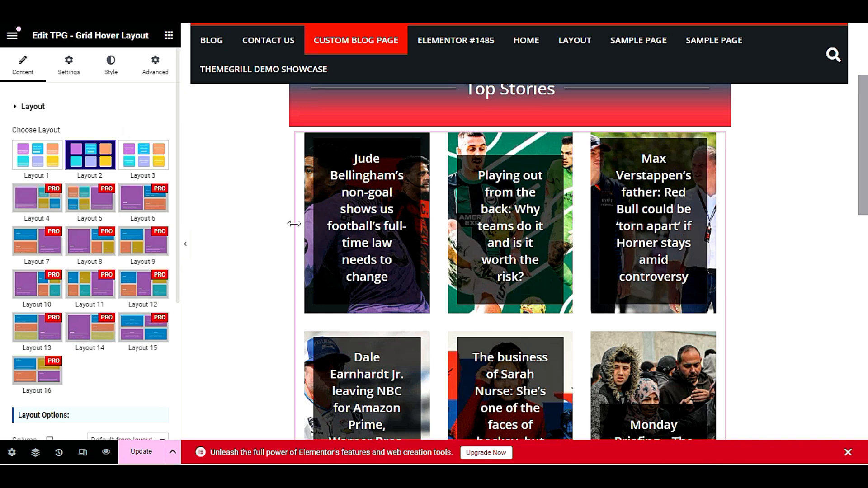
pyautogui.scroll(1, 283, 245)
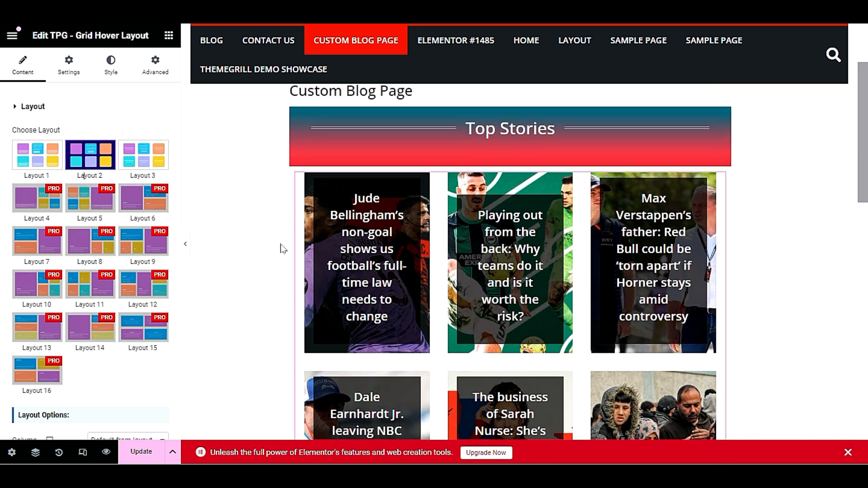
pyautogui.scroll(-4, 348, 247)
pyautogui.scroll(-4, 149, 255)
# Set Layout Options Column to 1 Columns and expand the Query Build options
pyautogui.click(146, 279)
pyautogui.click(128, 333)
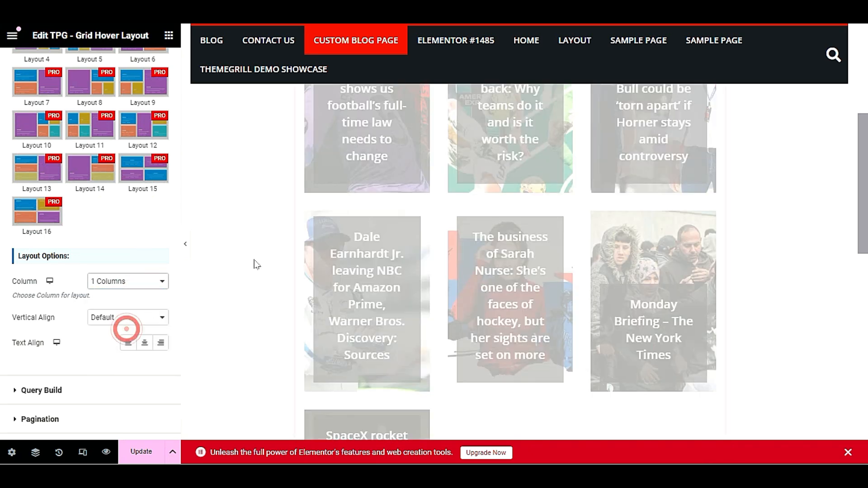
pyautogui.scroll(1, 260, 268)
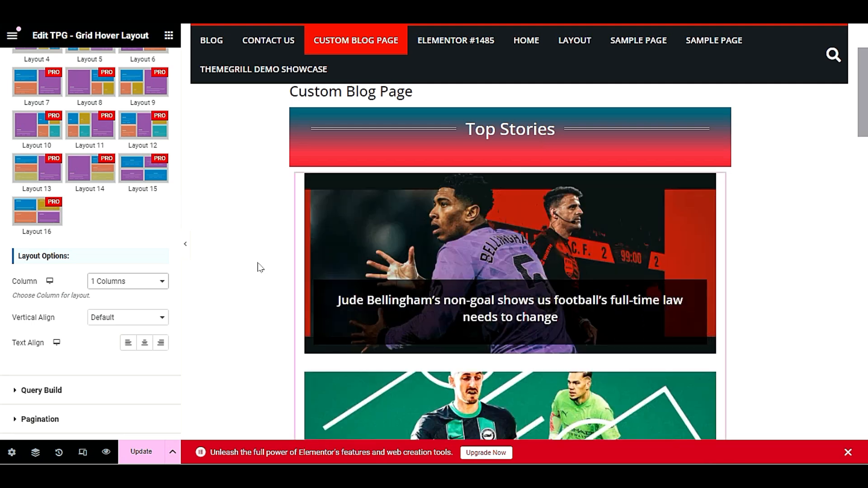
pyautogui.scroll(-3, 260, 268)
pyautogui.scroll(3, 260, 268)
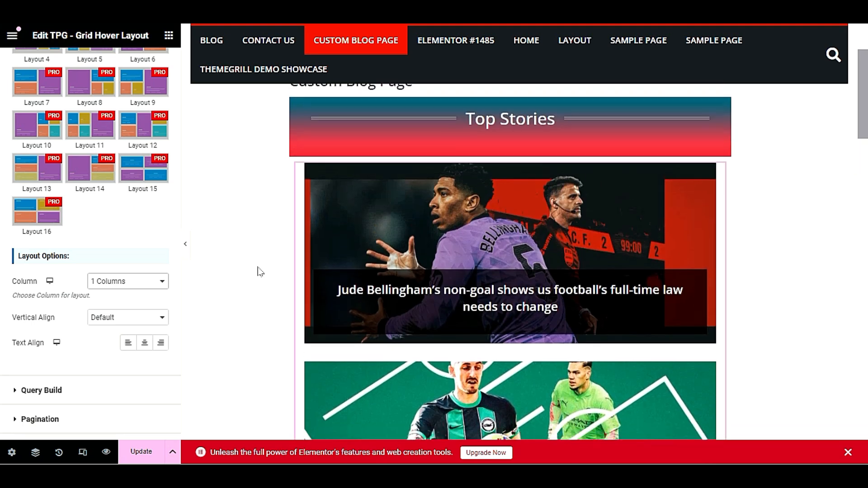
pyautogui.scroll(-9, 258, 269)
pyautogui.scroll(5, 248, 272)
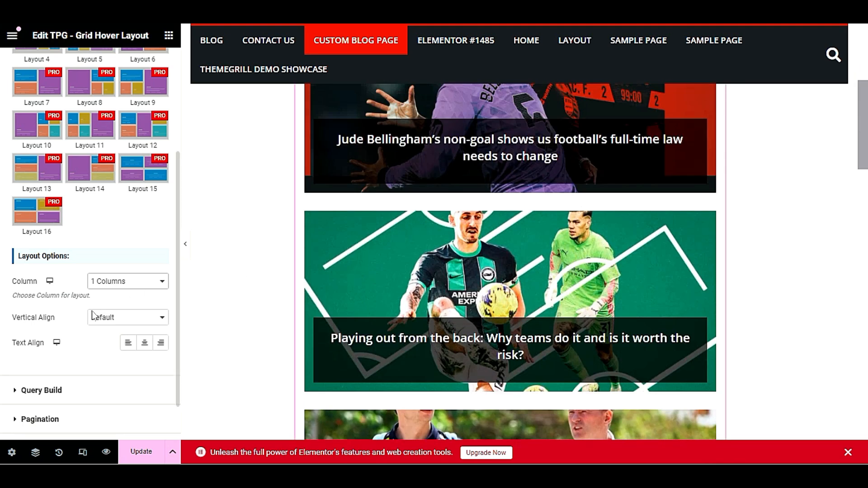
pyautogui.scroll(-1, 93, 316)
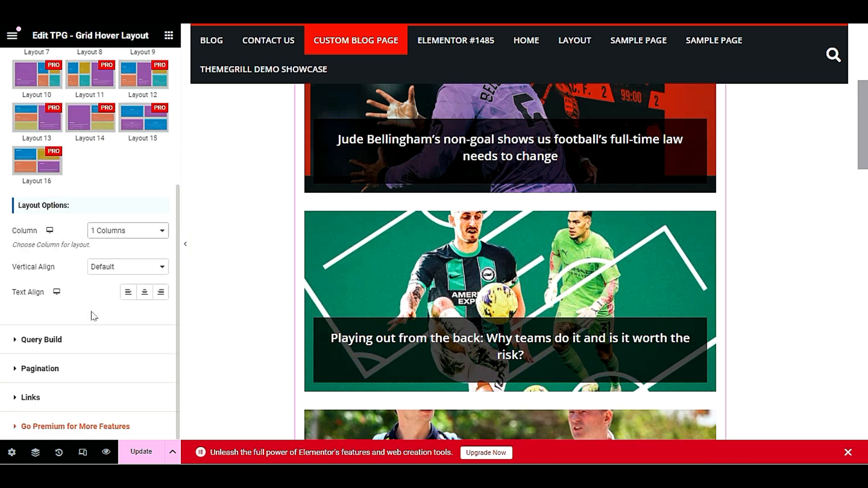
pyautogui.click(92, 343)
pyautogui.click(154, 302)
# Enter 1 in the Query Build Limit field so only one post card shows
pyautogui.click(41, 132)
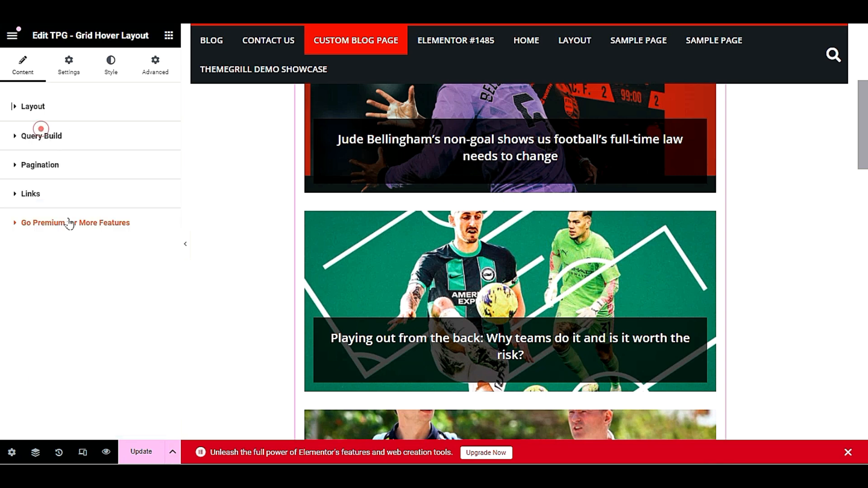
pyautogui.click(54, 135)
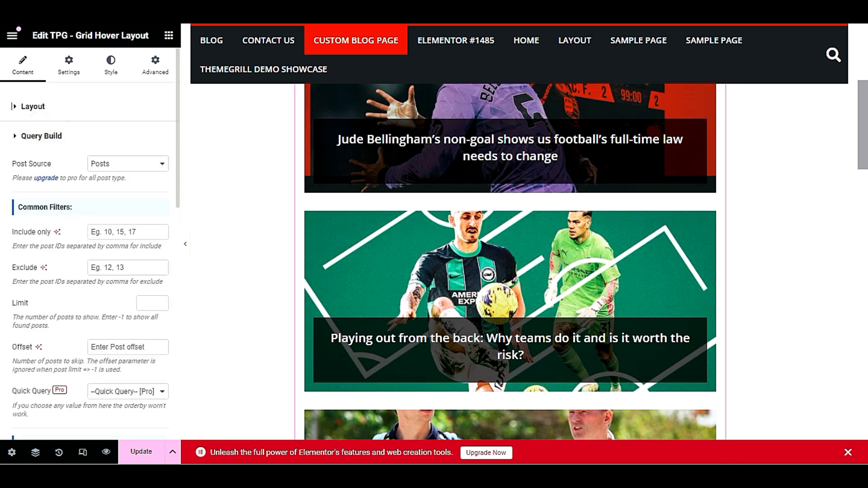
pyautogui.click(142, 302)
pyautogui.write('1')
pyautogui.click(97, 310)
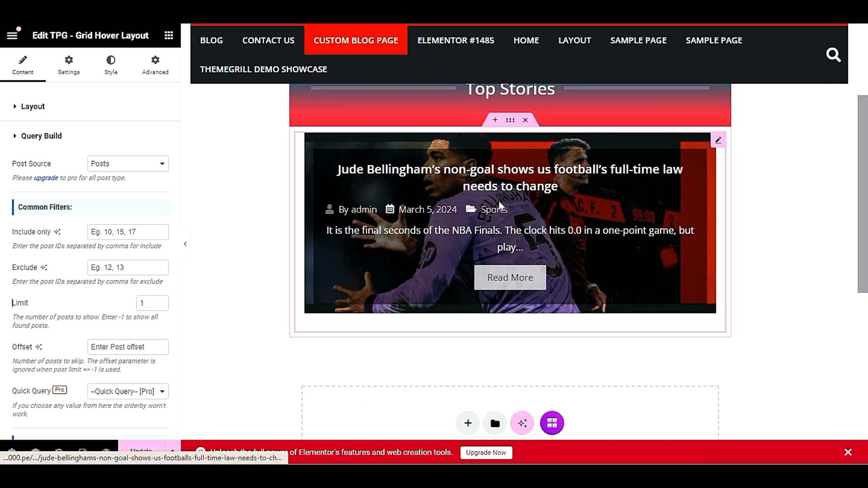
pyautogui.scroll(-3, 281, 280)
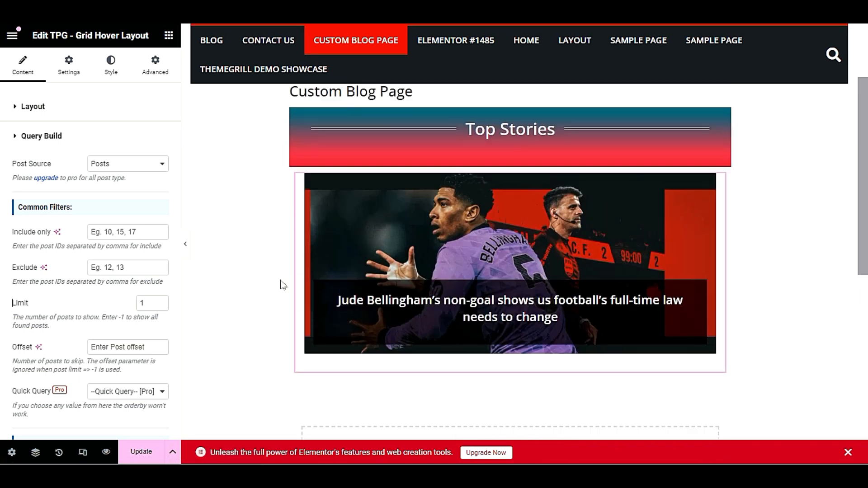
pyautogui.scroll(4, 346, 338)
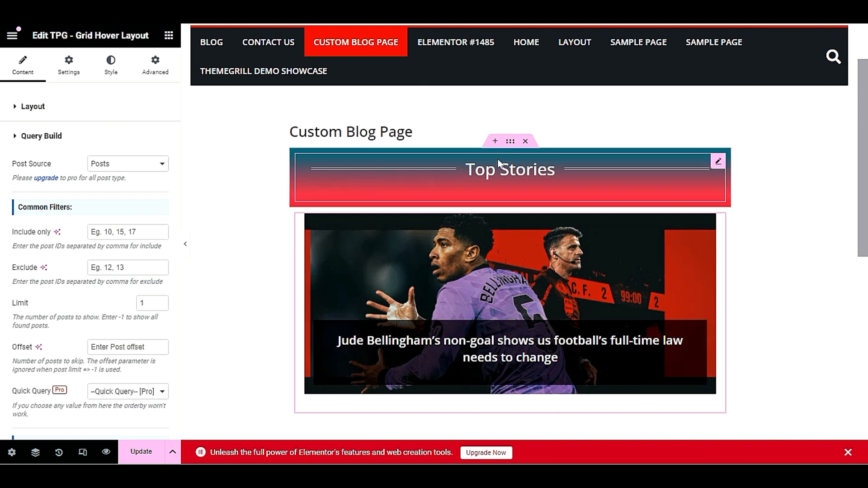
pyautogui.scroll(-2, 612, 186)
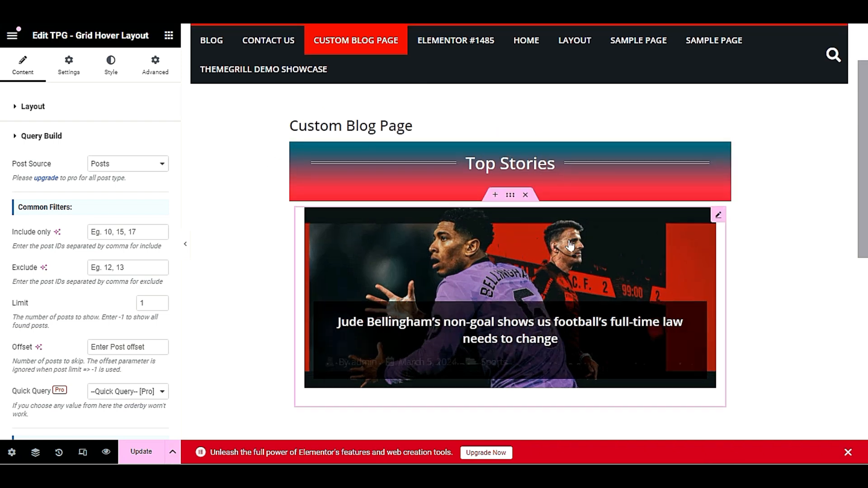
pyautogui.scroll(2, 591, 98)
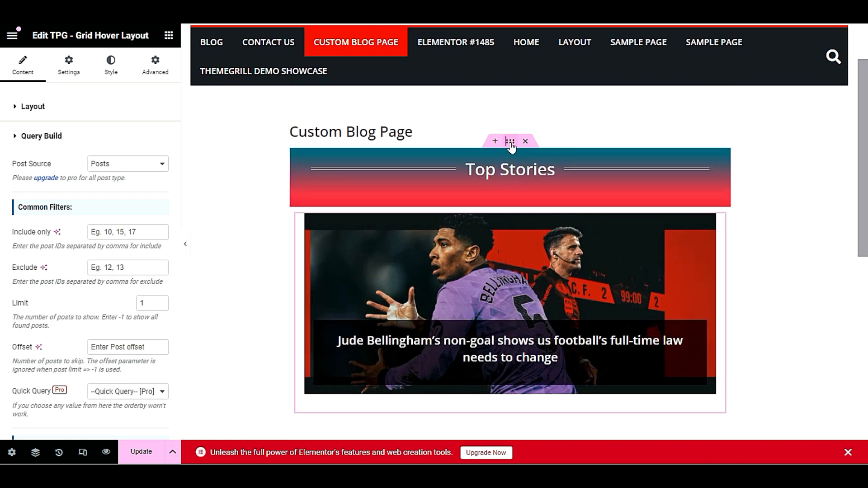
# Copy the Top Stories container and paste it into a new one-column container below the post
pyautogui.rightClick(511, 145)
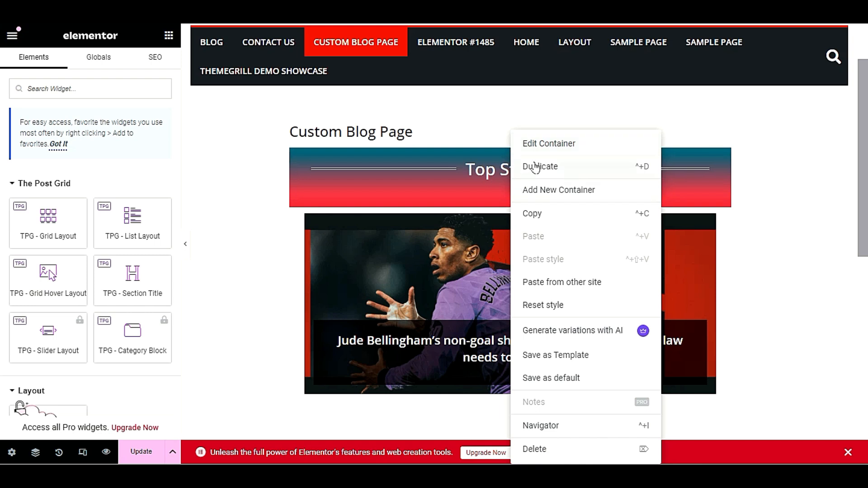
pyautogui.click(559, 216)
pyautogui.scroll(-5, 284, 294)
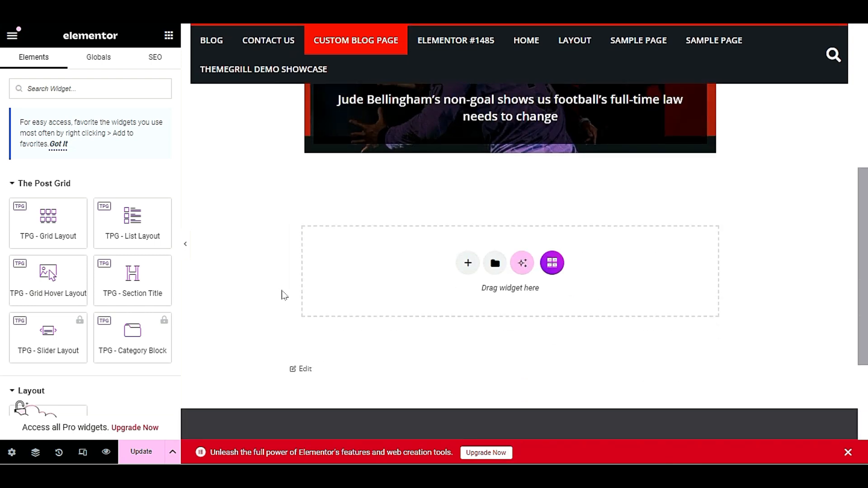
pyautogui.scroll(3, 284, 295)
pyautogui.click(467, 379)
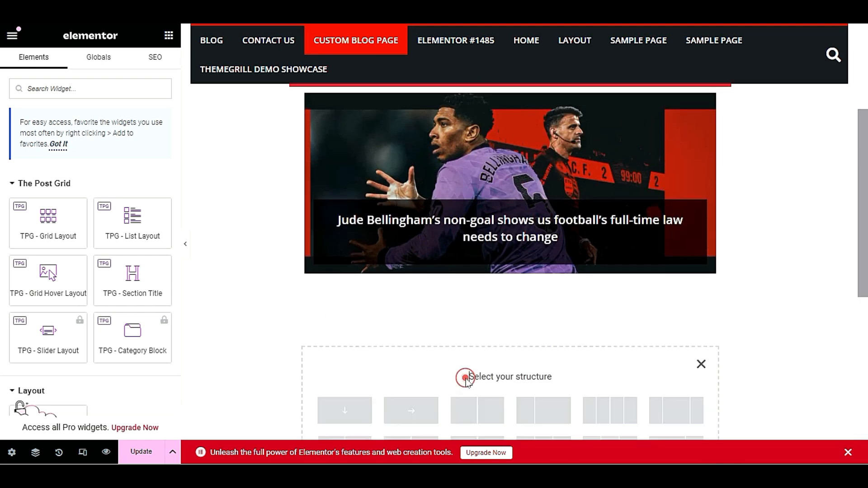
pyautogui.scroll(-2, 419, 364)
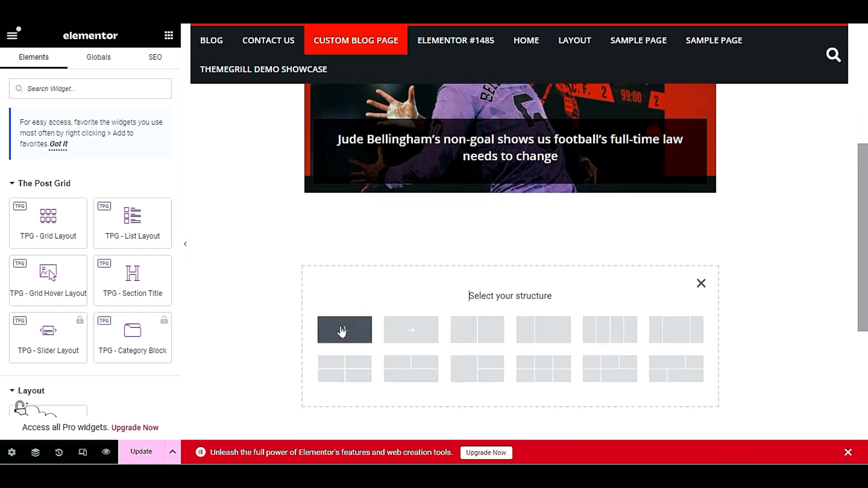
pyautogui.click(342, 332)
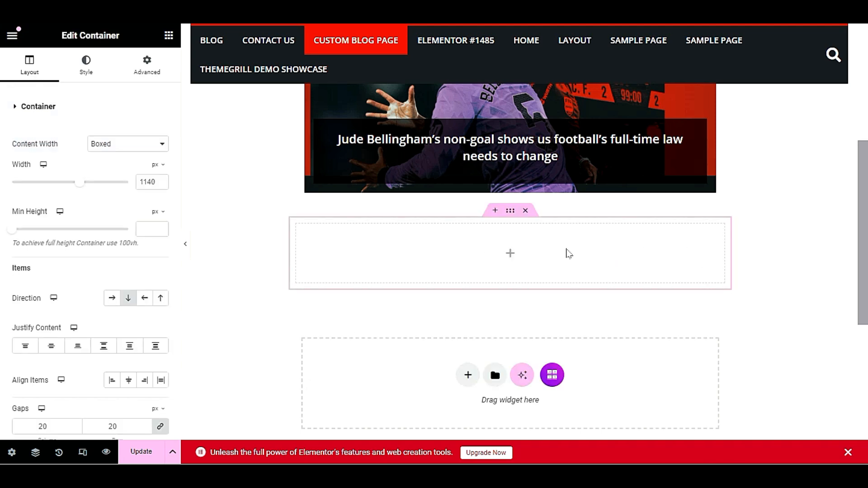
pyautogui.rightClick(568, 254)
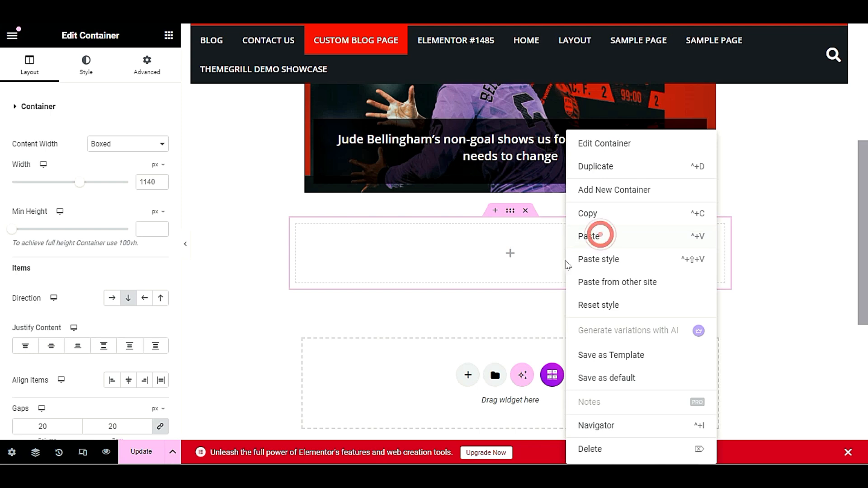
pyautogui.click(600, 237)
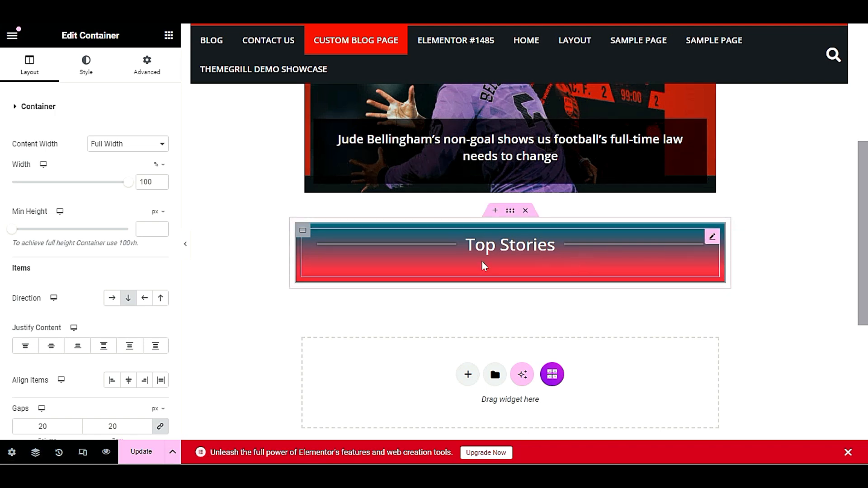
# Replace the pasted banner's Title text 'Top Stories' with 'Older Posts'
pyautogui.click(713, 237)
pyautogui.moveTo(68, 199); pyautogui.dragTo(8, 200)
pyautogui.write('Older Posts')
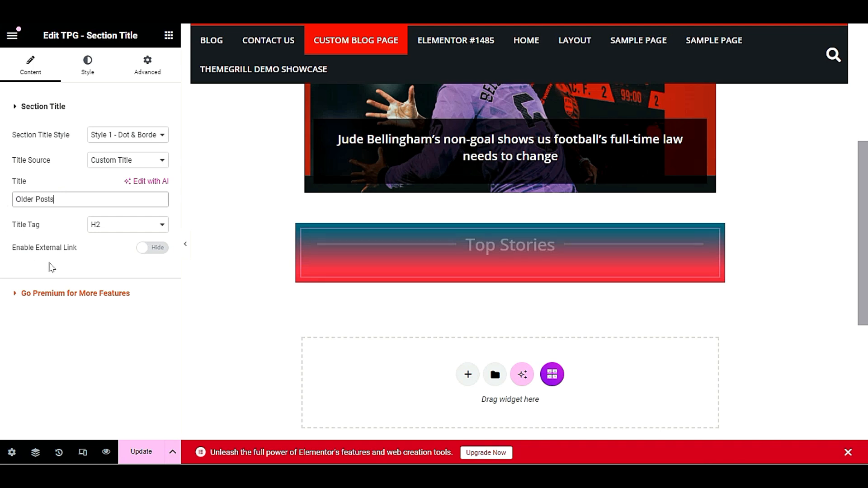
pyautogui.click(93, 248)
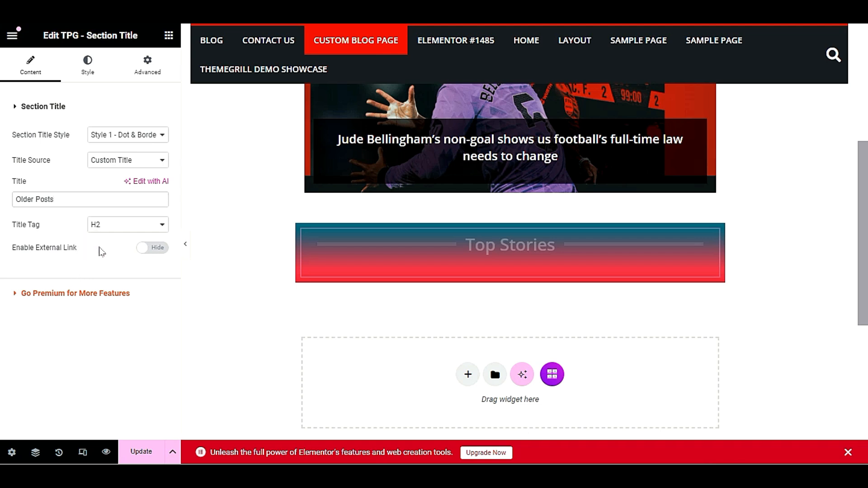
pyautogui.scroll(5, 343, 279)
pyautogui.scroll(-4, 342, 279)
pyautogui.scroll(-1, 342, 279)
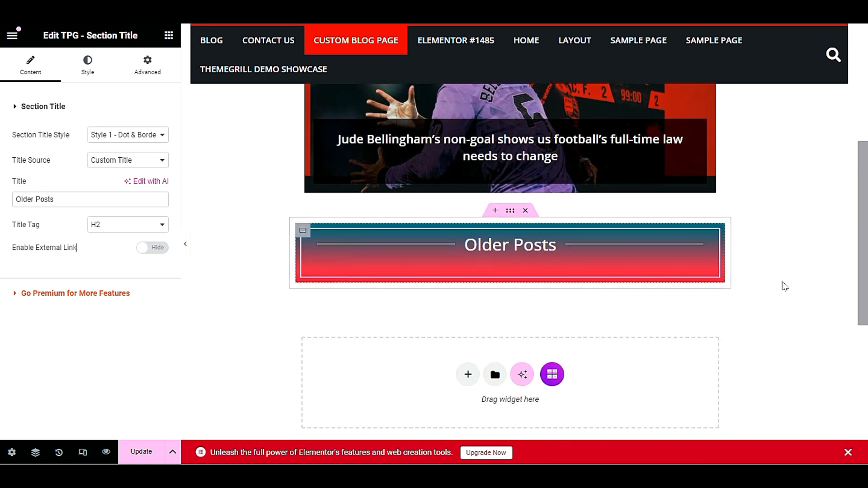
pyautogui.scroll(3, 489, 294)
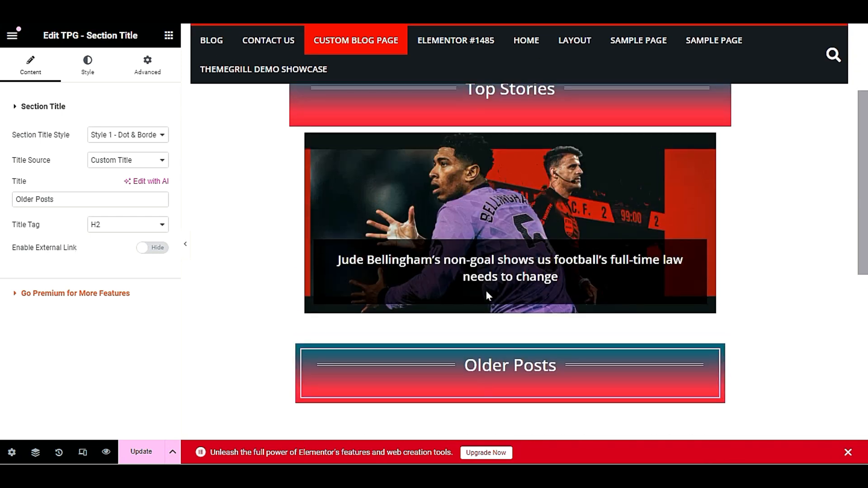
pyautogui.scroll(-4, 489, 295)
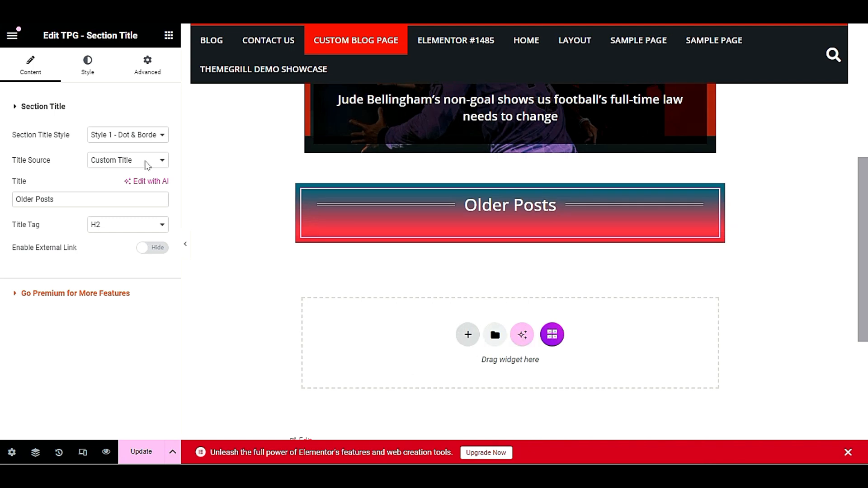
pyautogui.scroll(5, 410, 306)
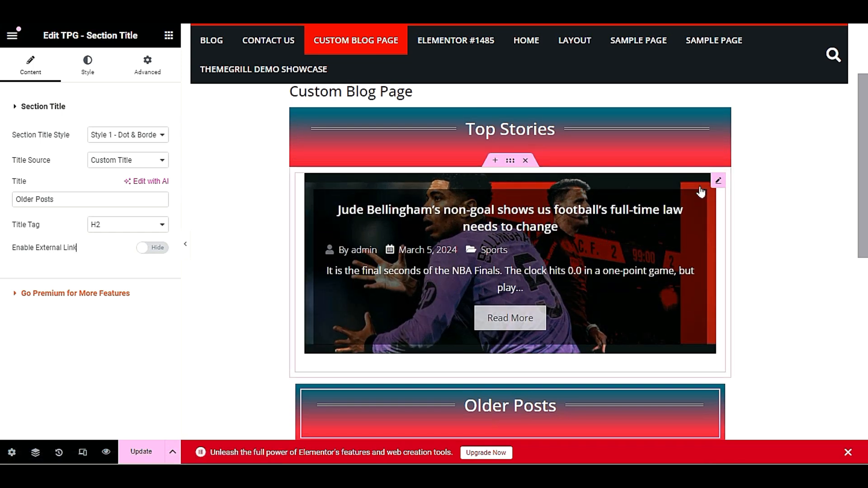
# In Field Selection, set Post Excerpt and Post Author to Hide, keeping Post Title shown
pyautogui.click(718, 181)
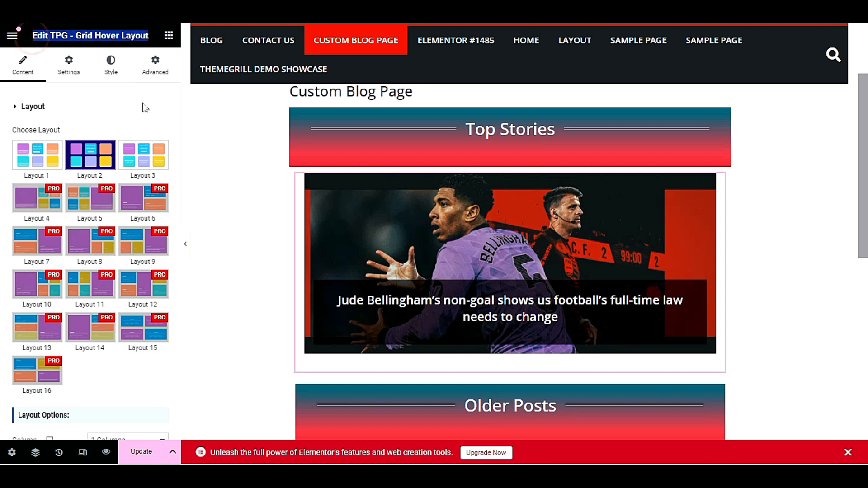
pyautogui.click(120, 117)
pyautogui.click(120, 115)
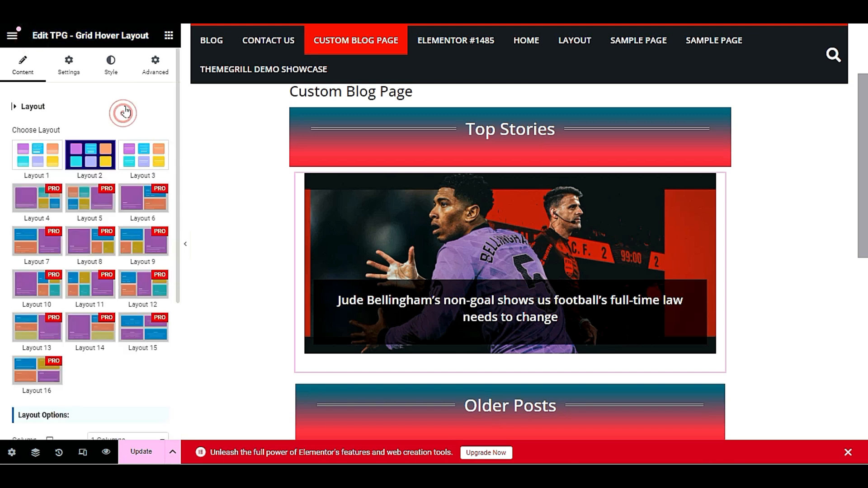
pyautogui.click(68, 68)
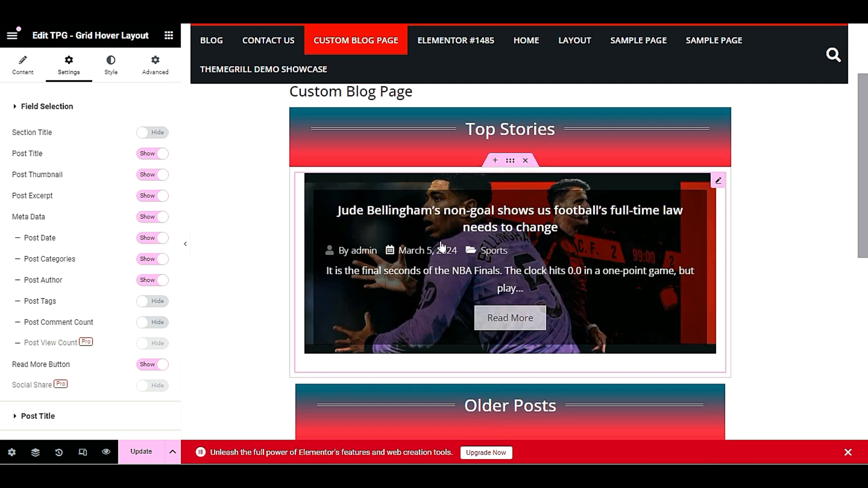
pyautogui.click(146, 155)
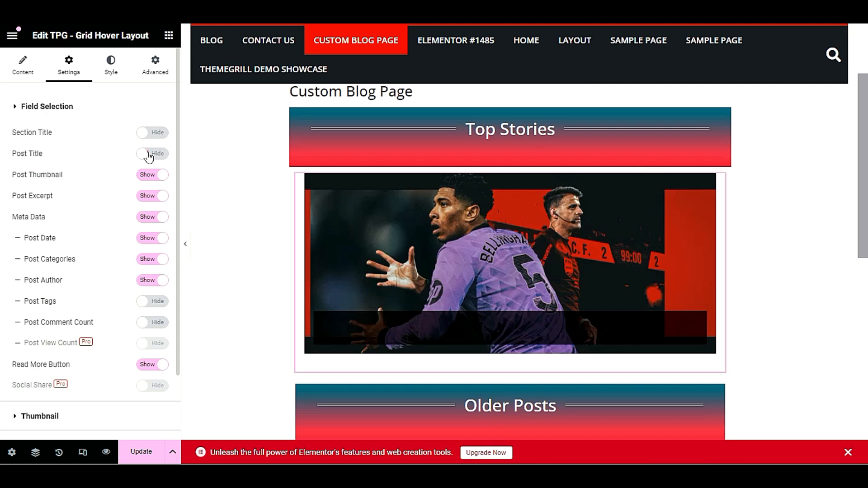
pyautogui.click(149, 155)
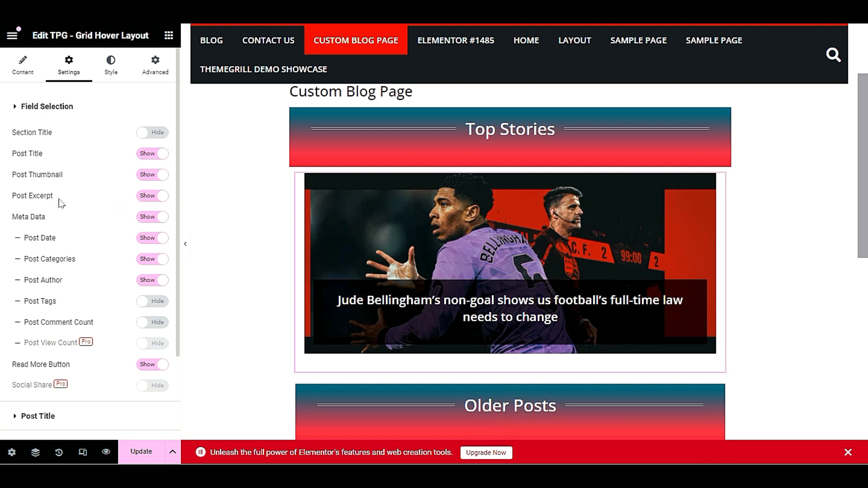
pyautogui.click(149, 197)
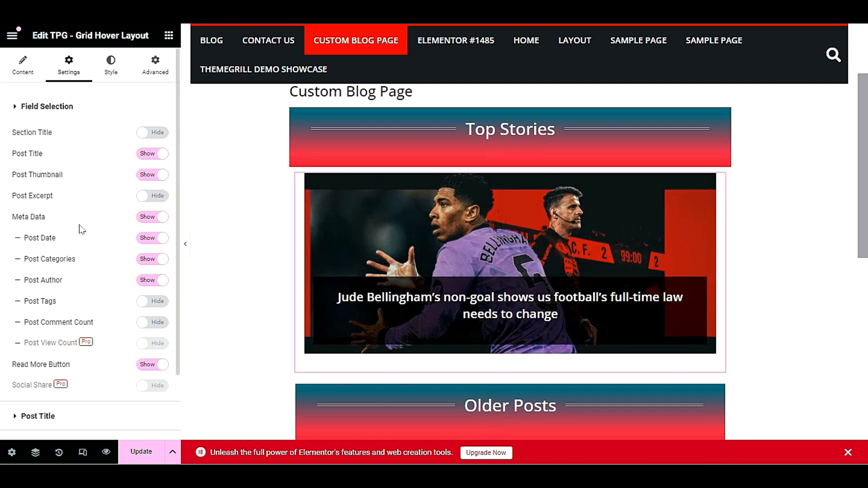
pyautogui.scroll(-1, 86, 233)
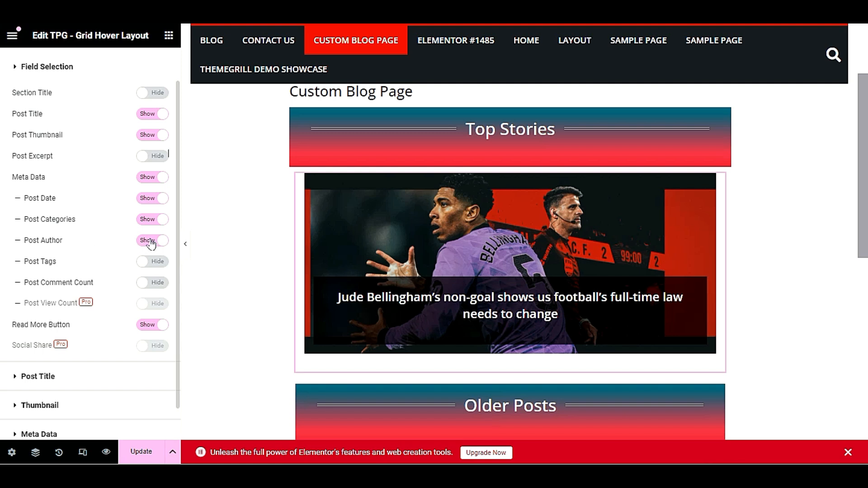
pyautogui.scroll(-1, 106, 254)
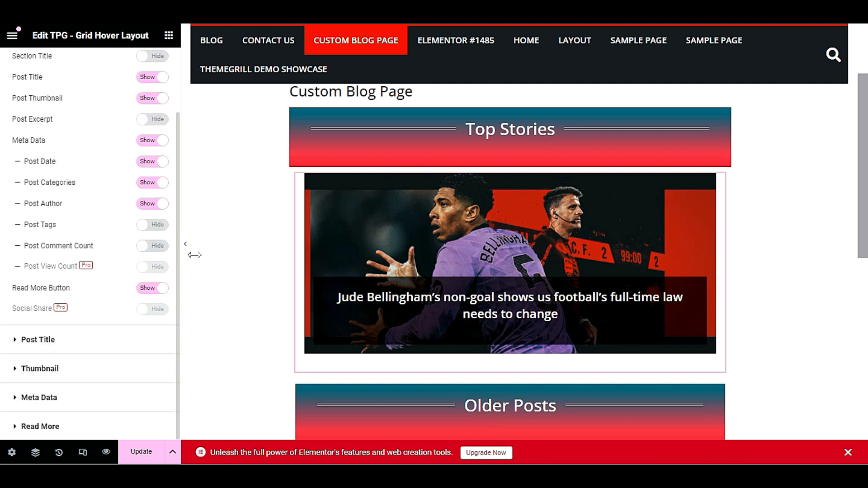
pyautogui.moveTo(649, 282)
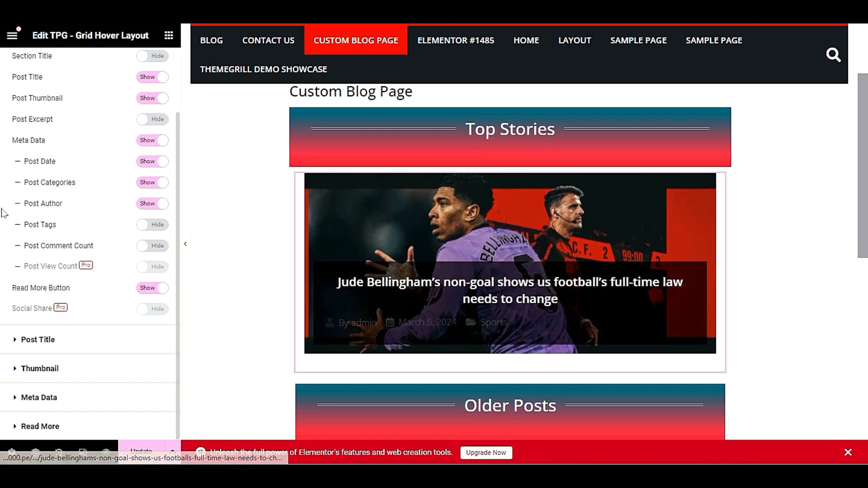
pyautogui.click(156, 203)
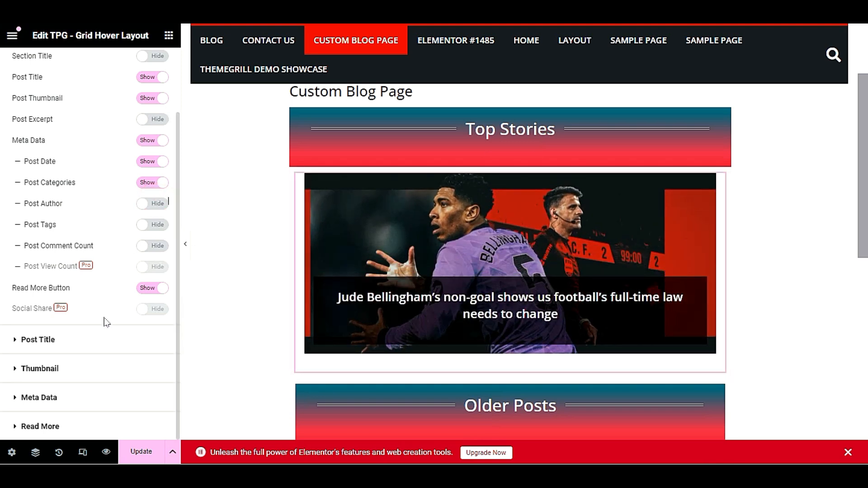
pyautogui.click(105, 339)
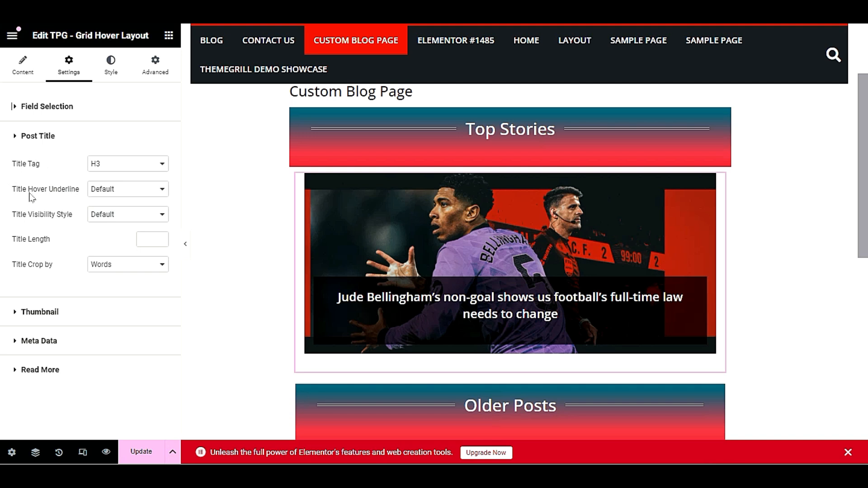
# Enable Title Hover Underline and set Title Visibility Style to Show in 1 line
pyautogui.click(139, 192)
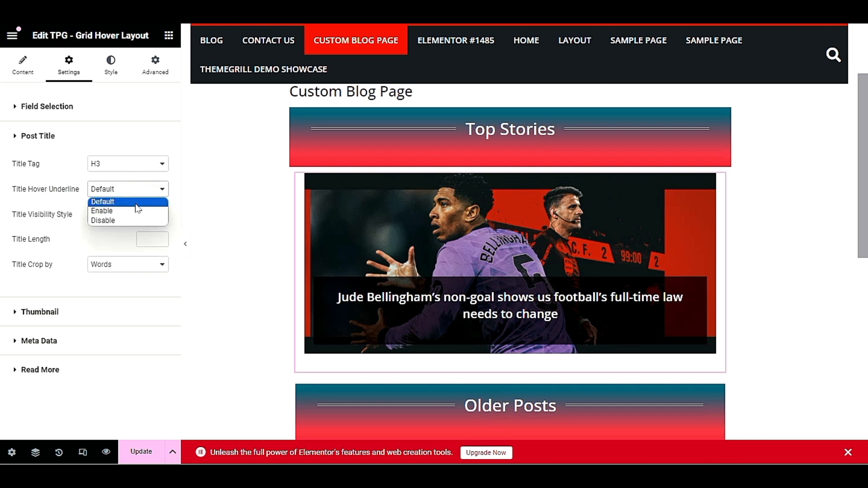
pyautogui.click(137, 211)
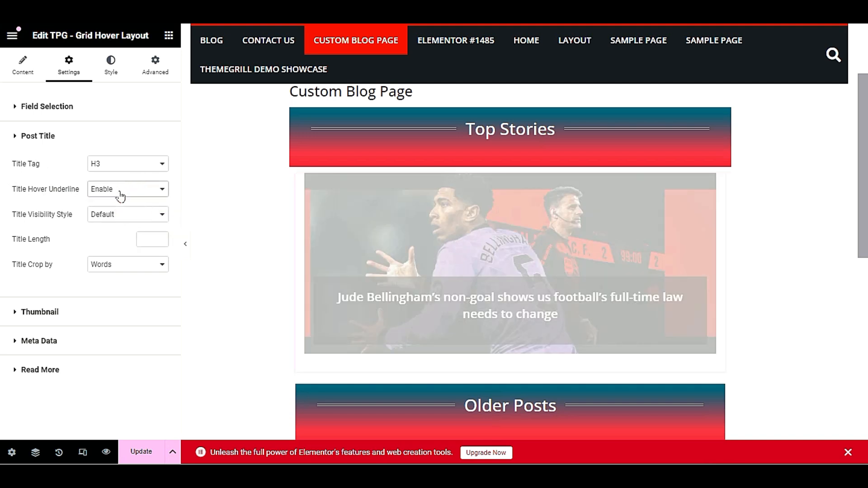
pyautogui.moveTo(431, 274)
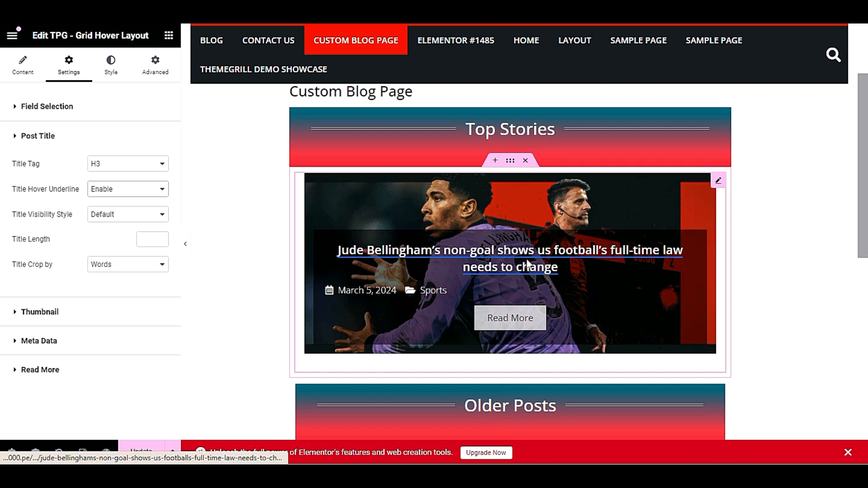
pyautogui.click(112, 216)
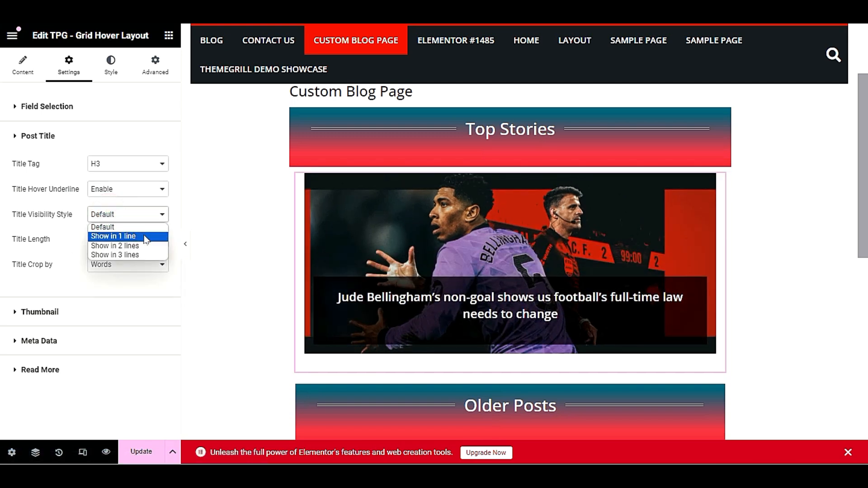
pyautogui.click(146, 240)
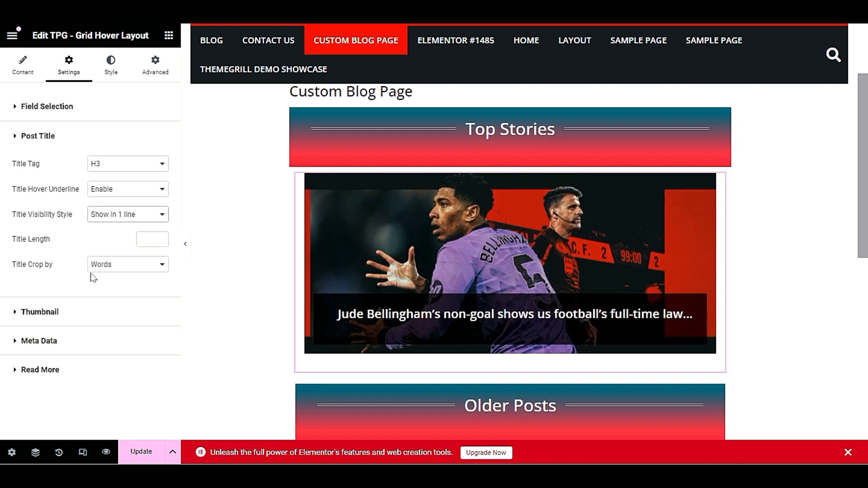
pyautogui.click(88, 311)
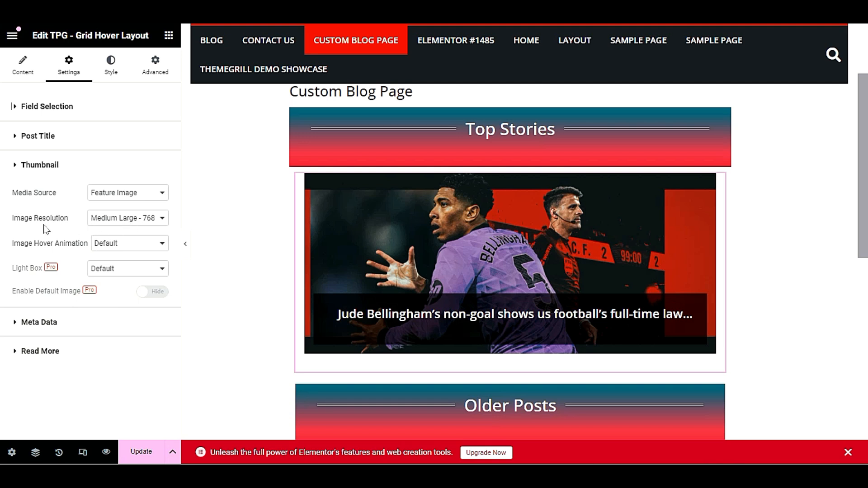
# Keep the Top Stories image at Medium Large resolution after trying Large, and set hover animation to Zoom In
pyautogui.click(118, 217)
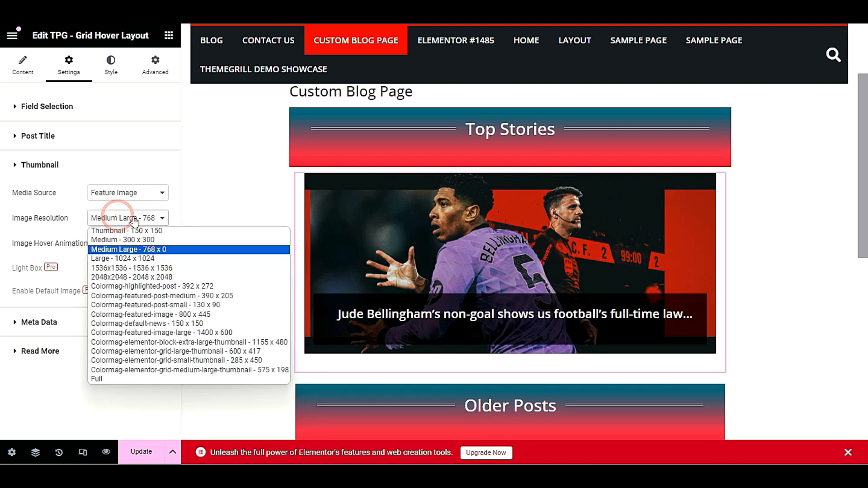
pyautogui.click(130, 259)
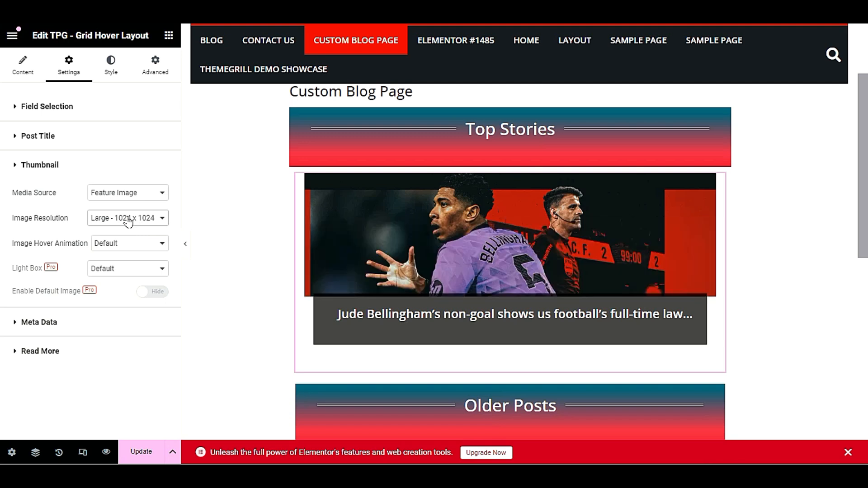
pyautogui.click(129, 221)
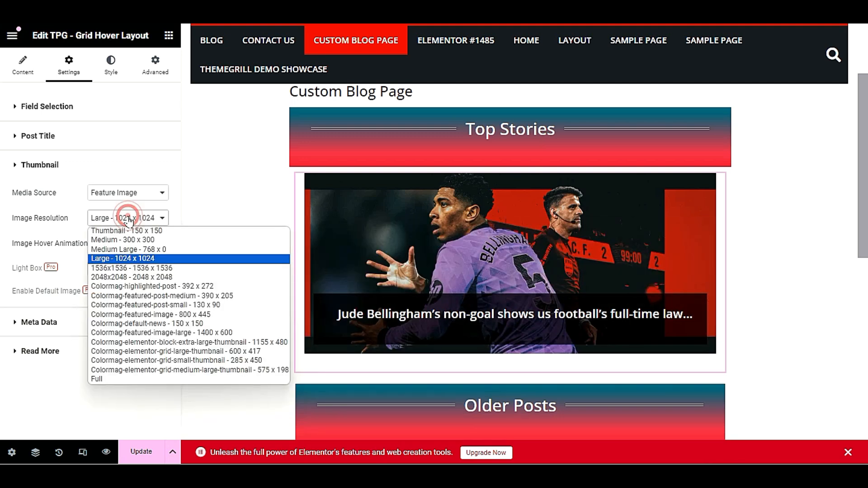
pyautogui.click(137, 249)
pyautogui.click(76, 219)
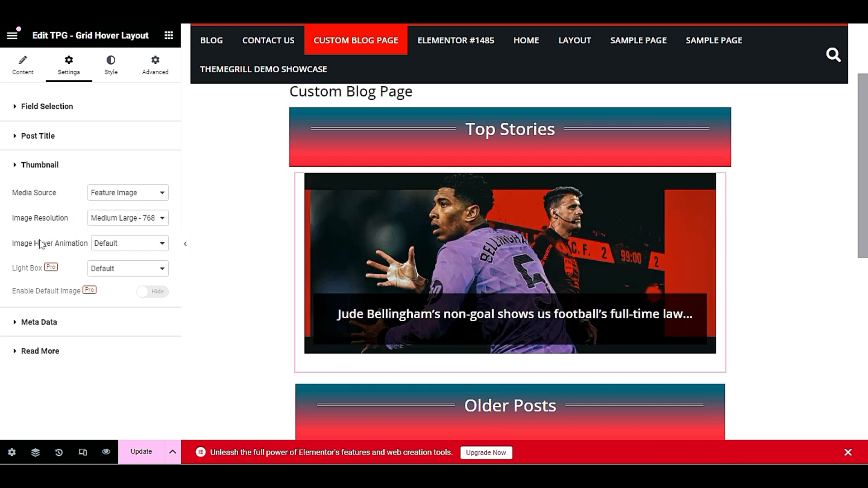
pyautogui.click(118, 247)
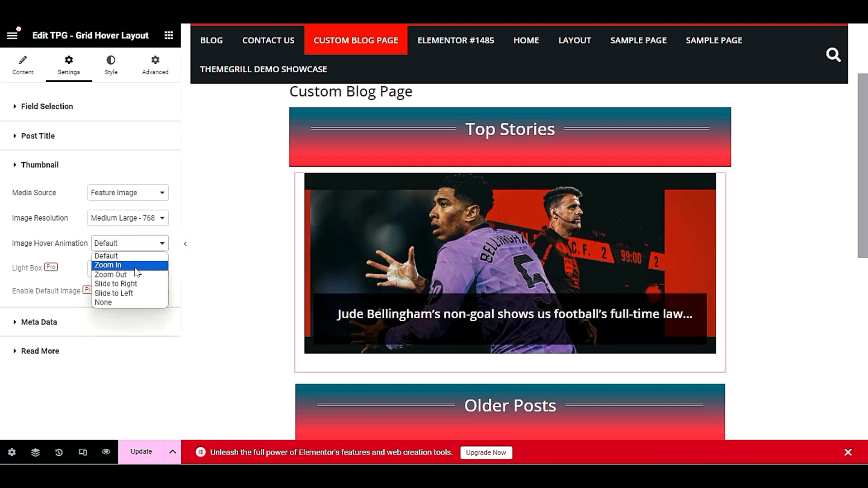
pyautogui.click(137, 266)
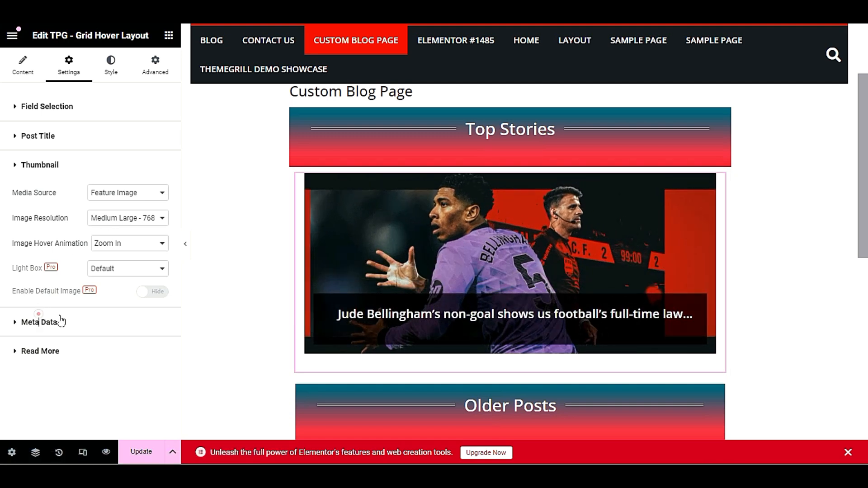
# Review the Meta Data settings, then go back to the widget's layout settings
pyautogui.click(39, 322)
pyautogui.scroll(-2, 88, 277)
pyautogui.scroll(-3, 95, 280)
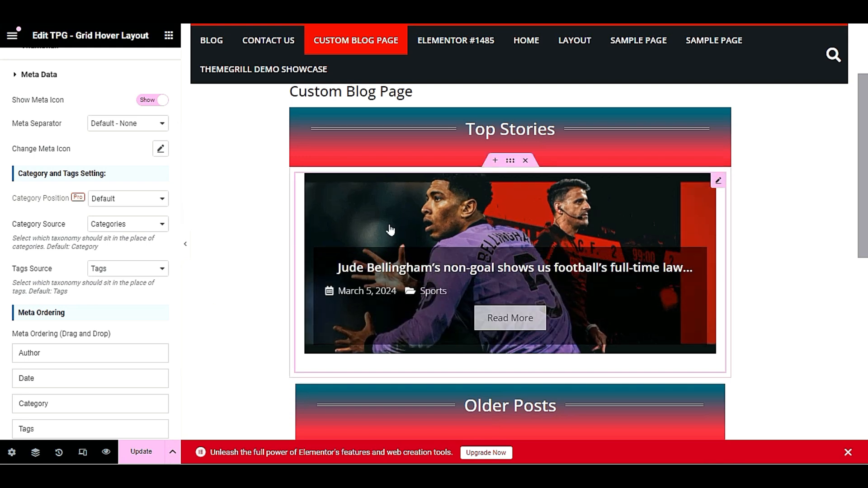
pyautogui.scroll(-3, 95, 311)
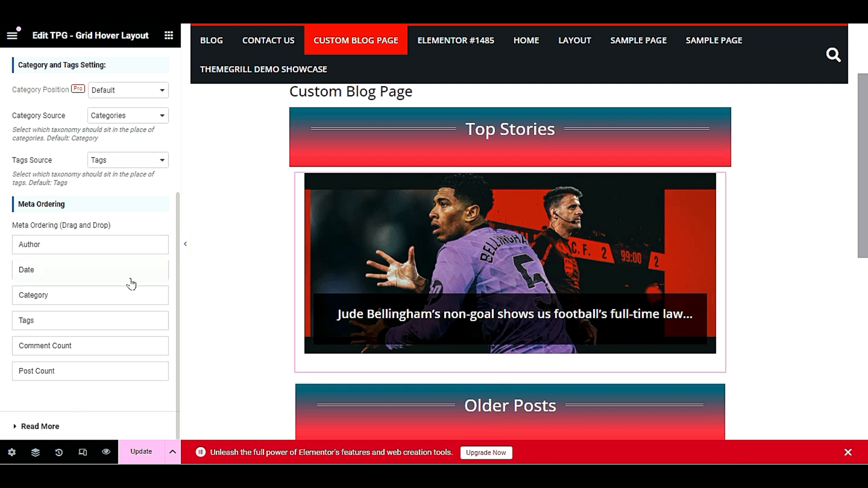
pyautogui.scroll(6, 94, 286)
pyautogui.click(34, 72)
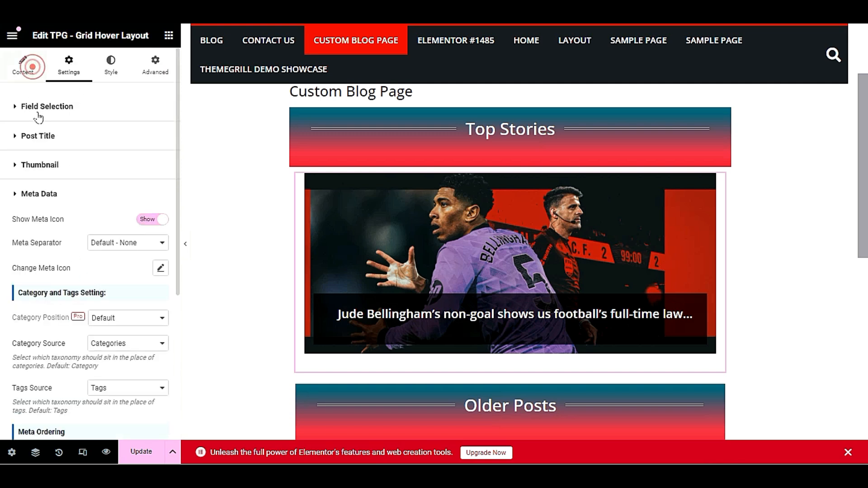
pyautogui.scroll(-4, 351, 238)
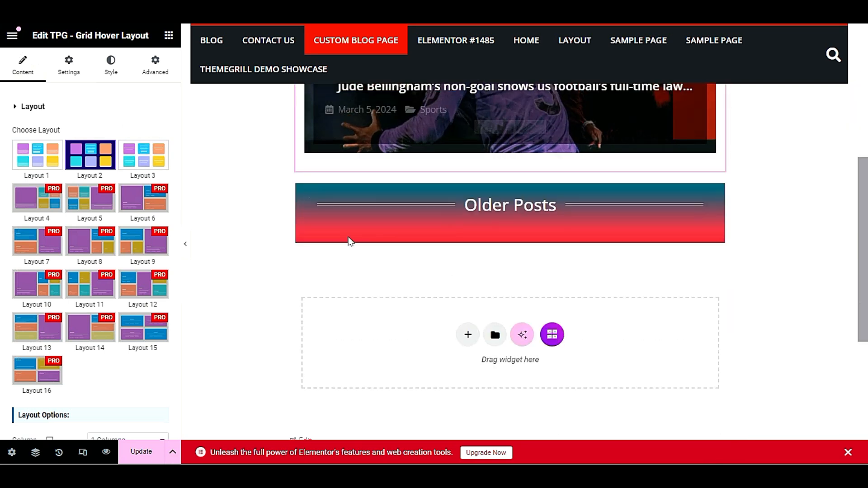
pyautogui.scroll(-2, 362, 250)
pyautogui.scroll(3, 373, 253)
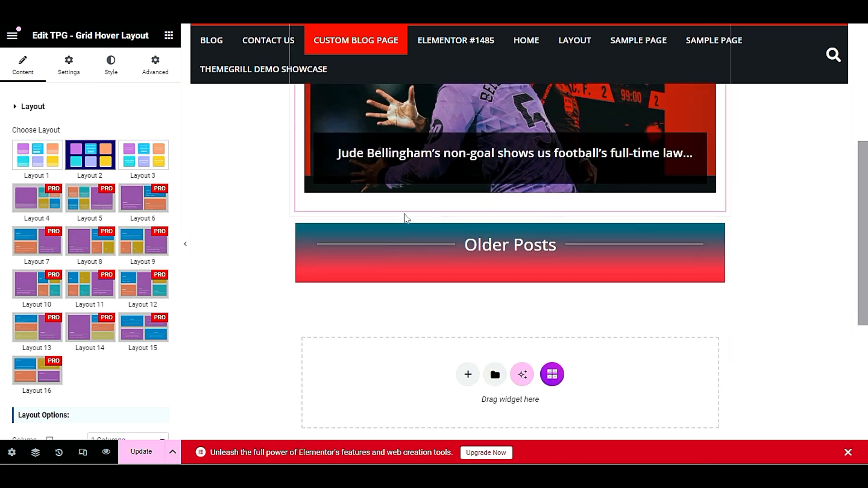
pyautogui.scroll(2, 406, 226)
pyautogui.scroll(-3, 588, 226)
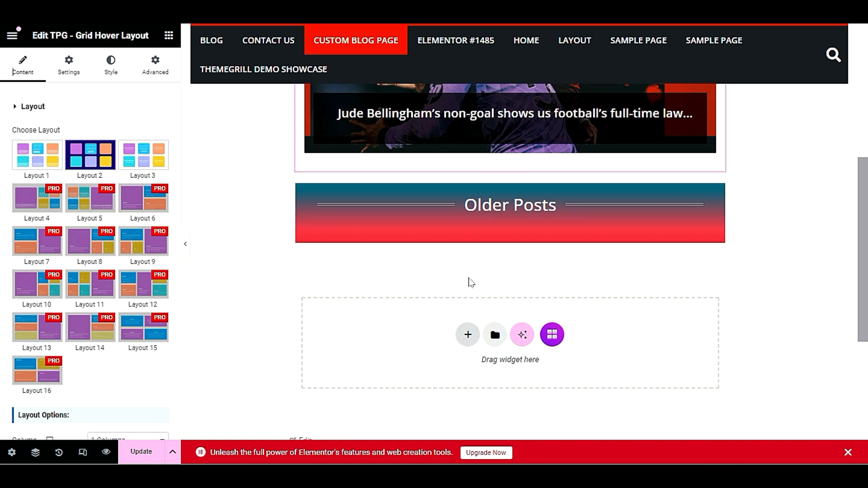
# Add a single-column container below the Older Posts banner and show the Elements widget list
pyautogui.click(468, 335)
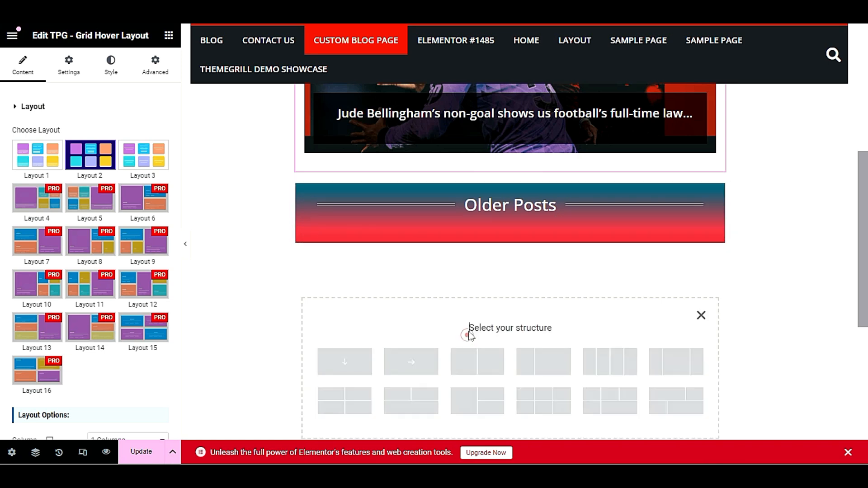
pyautogui.click(353, 363)
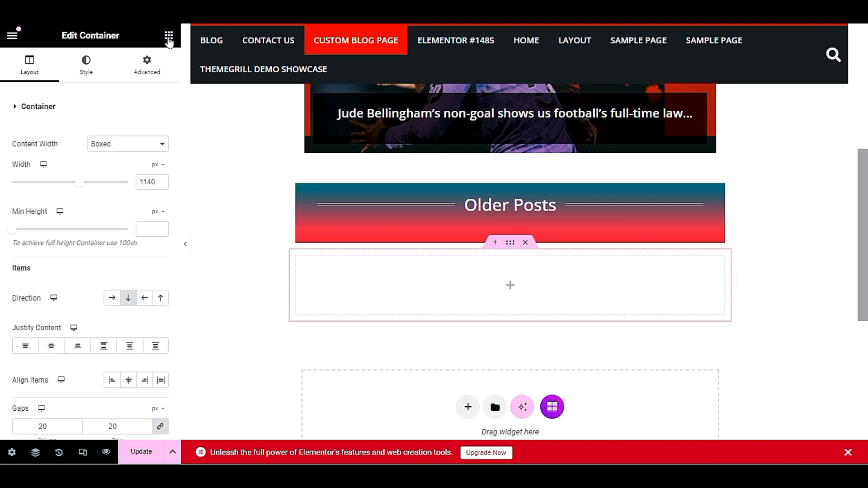
pyautogui.click(169, 38)
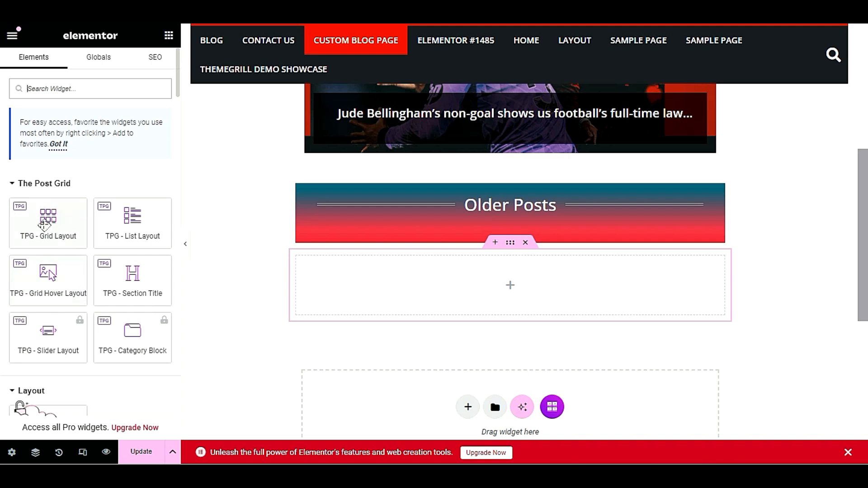
pyautogui.moveTo(48, 223); pyautogui.dragTo(473, 291)
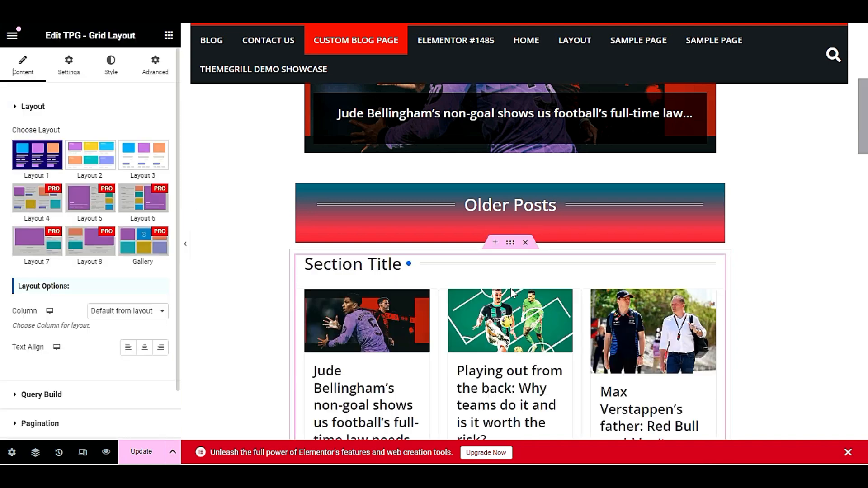
pyautogui.scroll(-9, 512, 294)
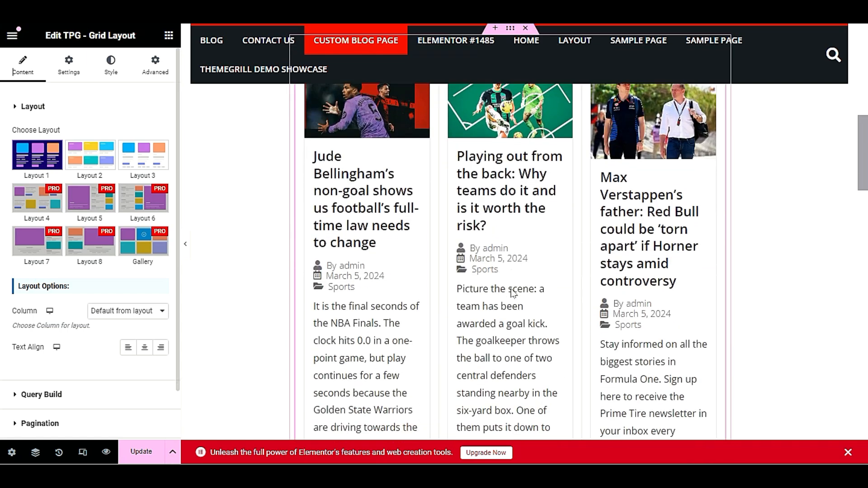
pyautogui.scroll(7, 513, 293)
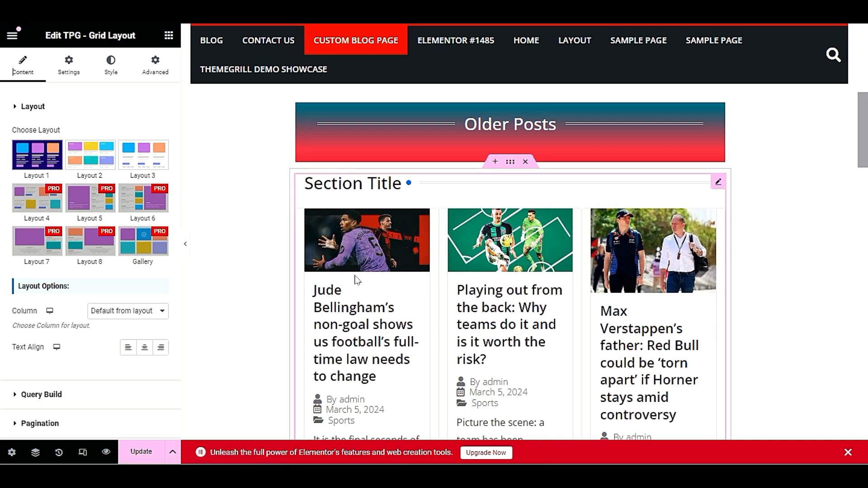
pyautogui.scroll(-5, 359, 285)
pyautogui.scroll(-6, 361, 286)
pyautogui.scroll(-5, 638, 254)
pyautogui.scroll(10, 608, 257)
pyautogui.scroll(5, 605, 258)
pyautogui.scroll(-2, 68, 299)
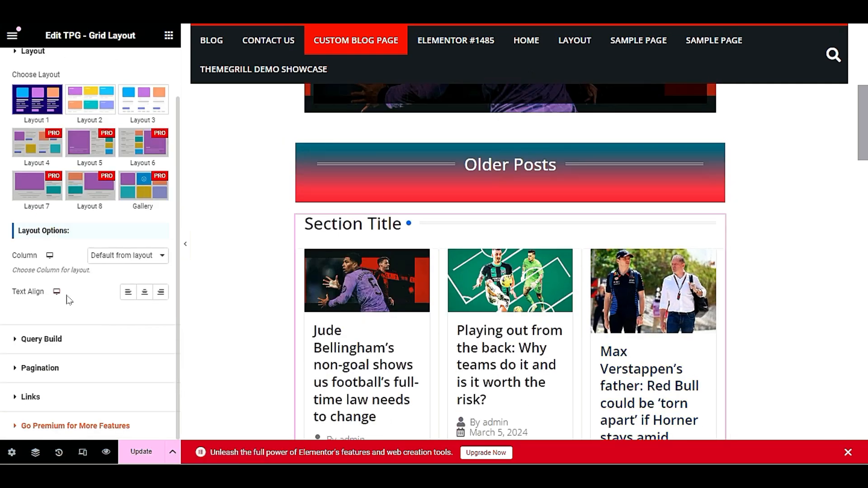
# Set the Older Posts grid to 2 columns after briefly trying 4 columns
pyautogui.click(126, 255)
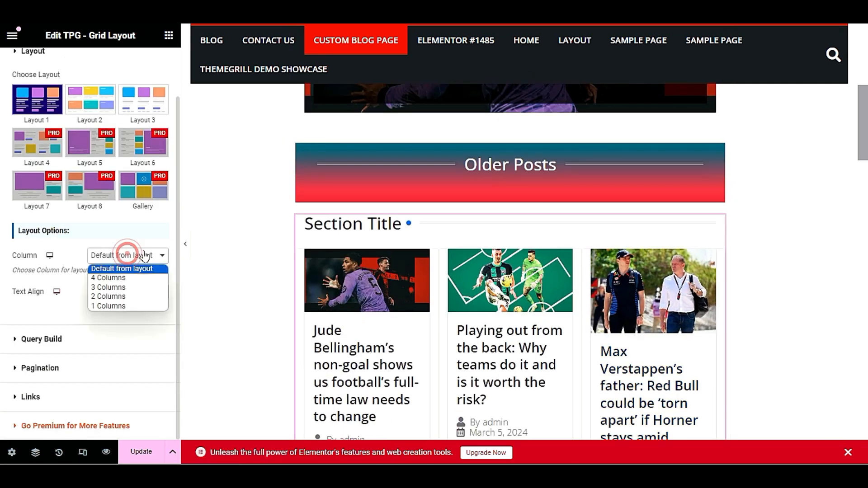
pyautogui.click(138, 276)
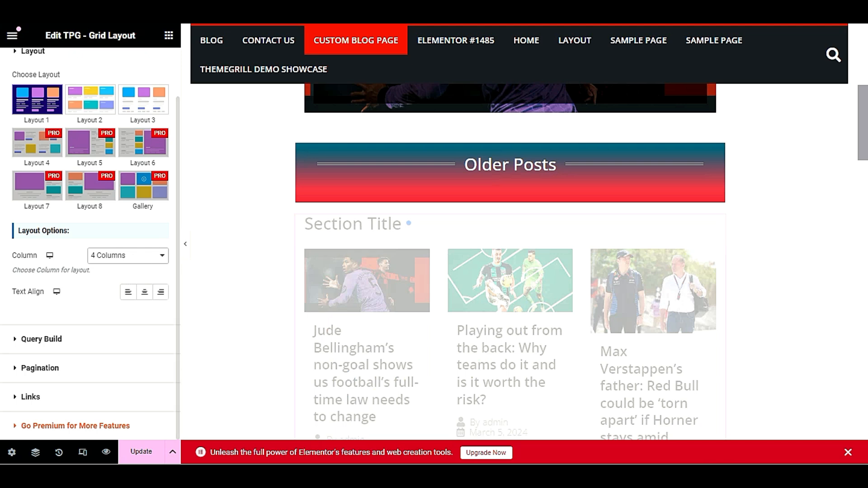
pyautogui.click(114, 257)
pyautogui.click(115, 290)
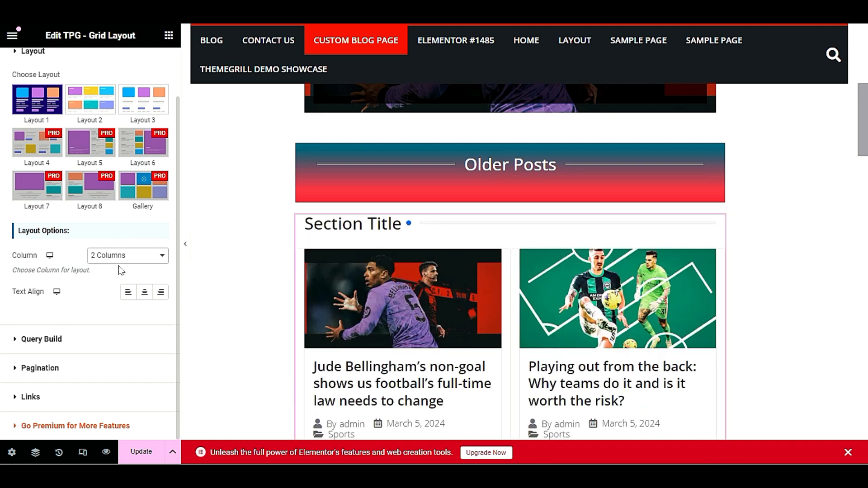
# Keep the post card text left-aligned after trying center alignment
pyautogui.scroll(-5, 516, 334)
pyautogui.scroll(5, 516, 334)
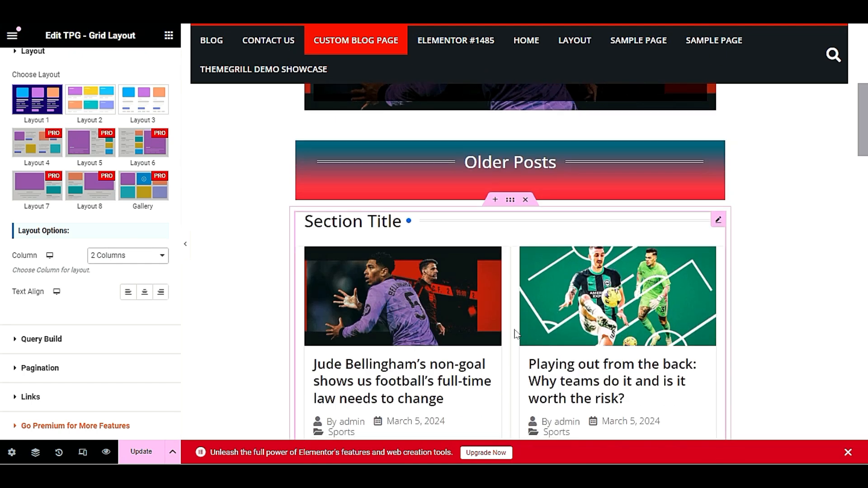
pyautogui.scroll(-4, 517, 334)
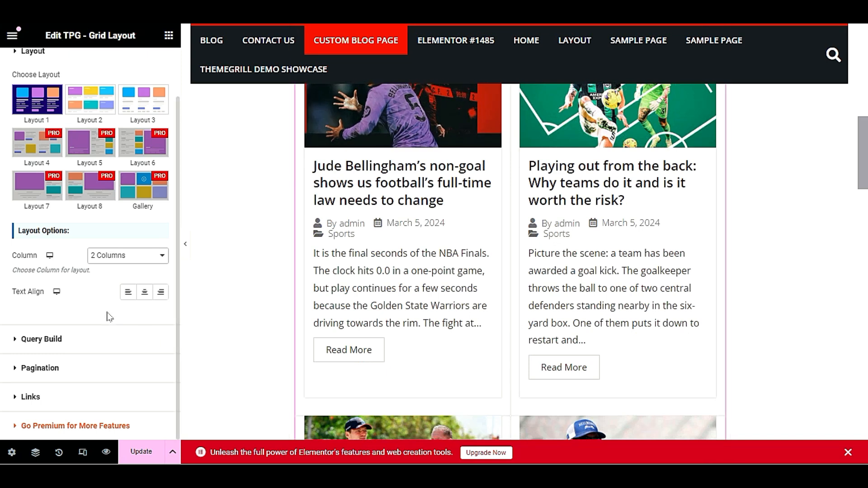
pyautogui.click(146, 293)
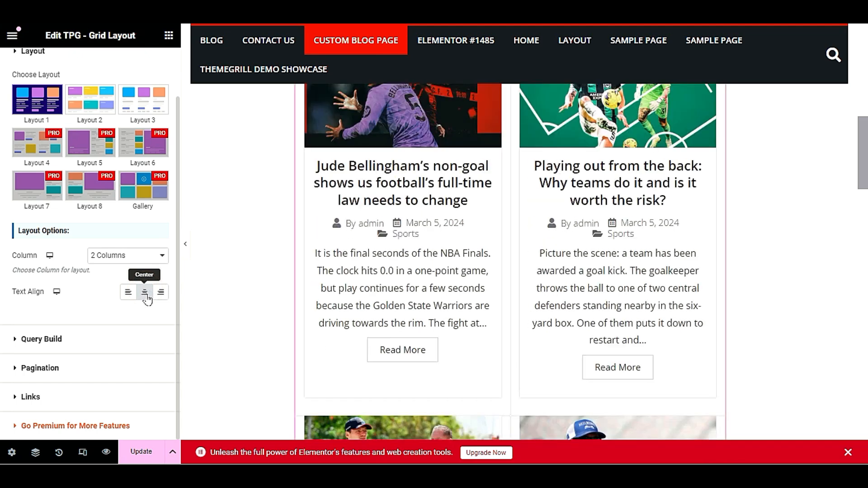
pyautogui.click(128, 292)
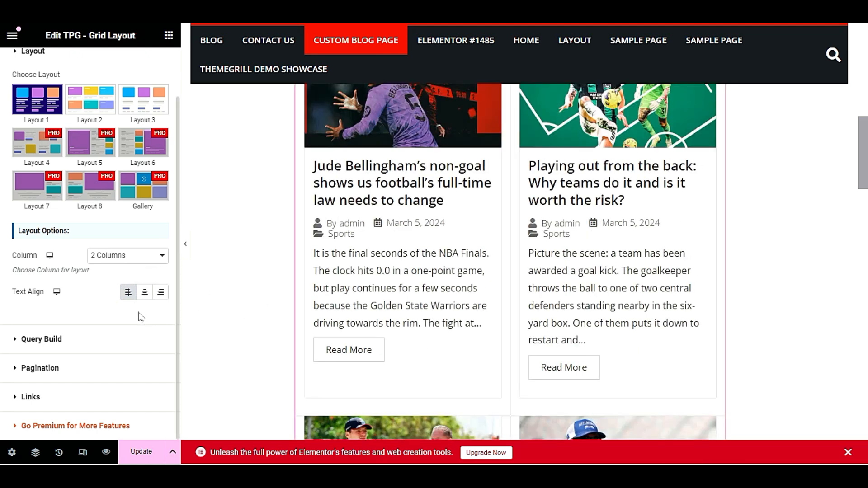
pyautogui.scroll(2, 81, 120)
pyautogui.click(64, 68)
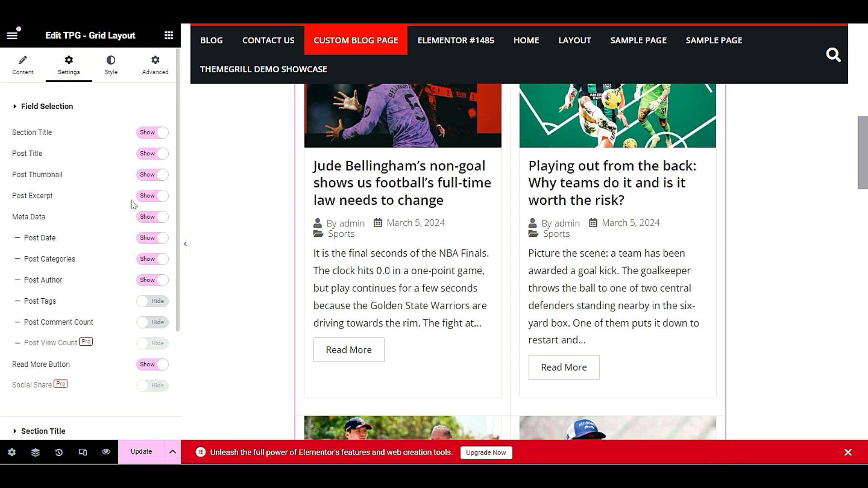
# Set Post Excerpt, Post Author and Post Categories to Hide in Field Selection
pyautogui.click(157, 197)
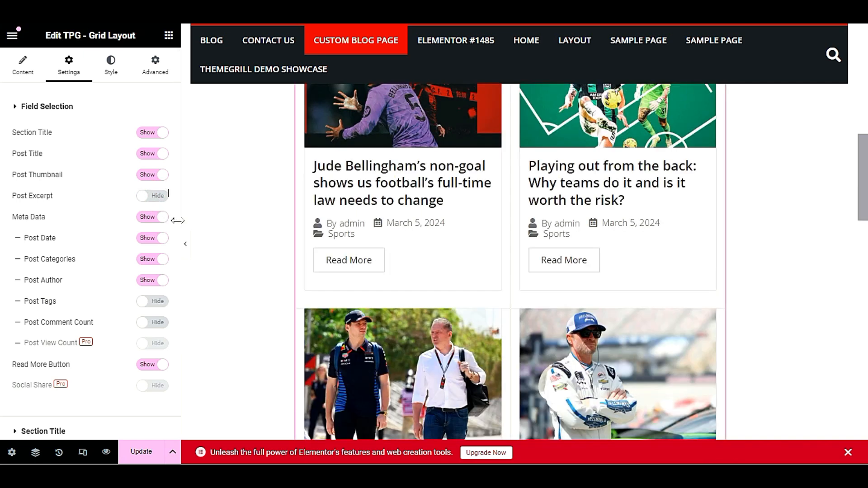
pyautogui.scroll(-5, 400, 243)
pyautogui.scroll(10, 398, 243)
pyautogui.scroll(-4, 394, 243)
pyautogui.scroll(-2, 393, 243)
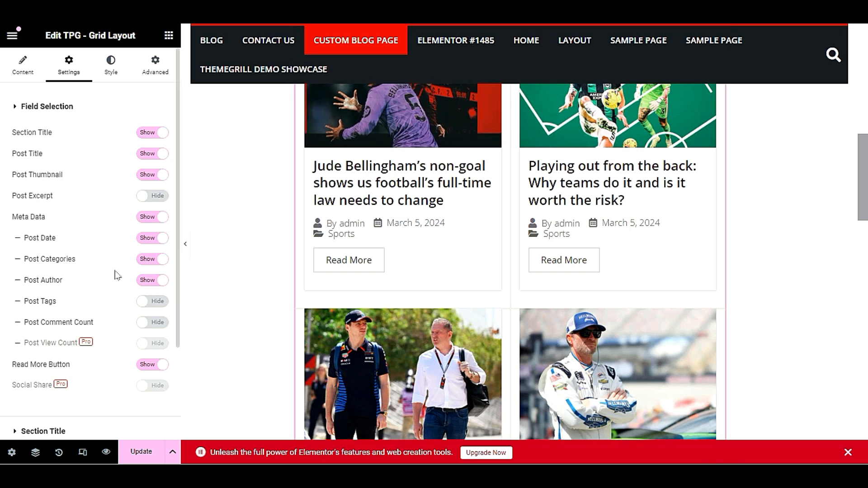
pyautogui.click(154, 281)
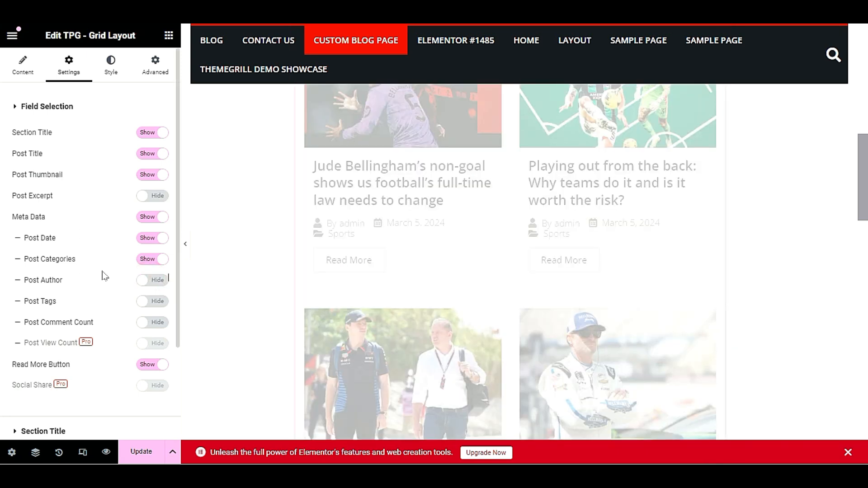
pyautogui.click(153, 259)
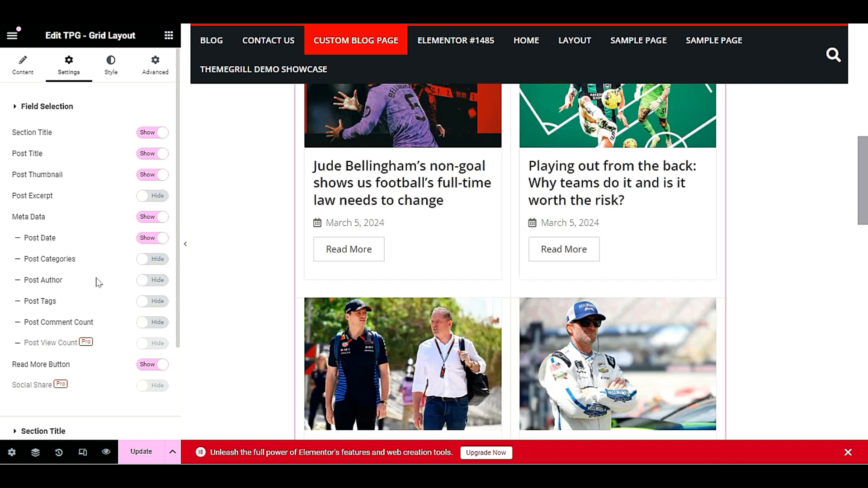
pyautogui.scroll(-12, 390, 219)
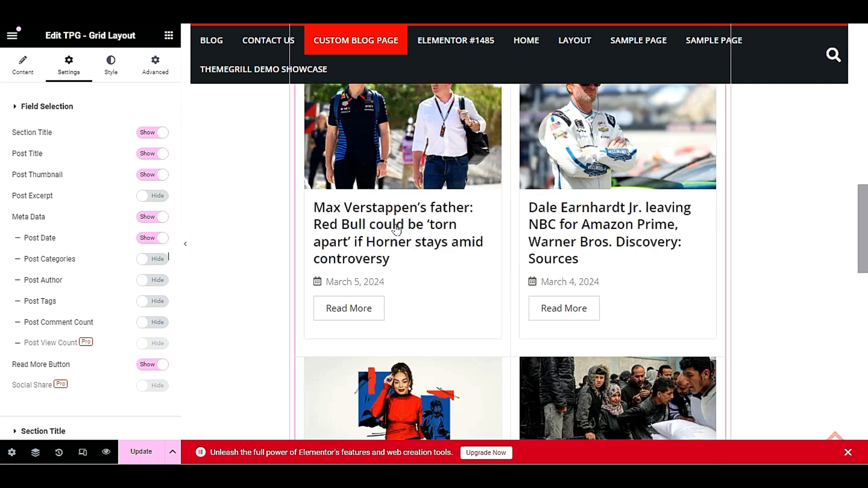
pyautogui.scroll(15, 393, 232)
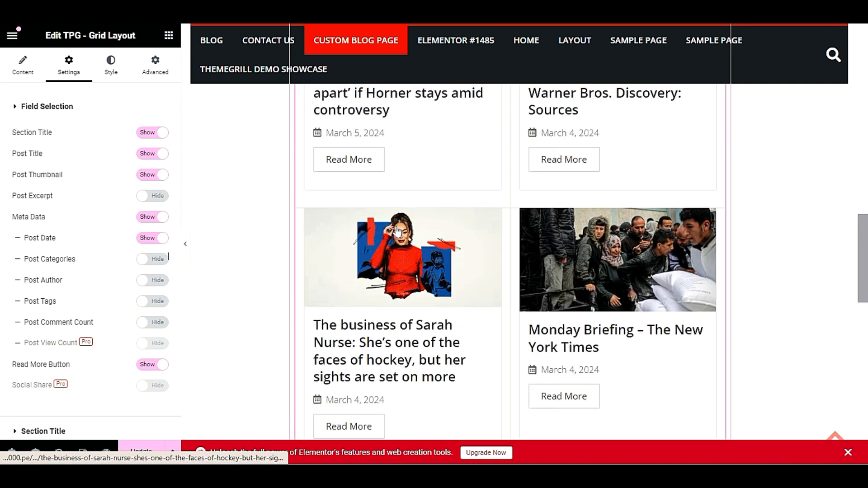
pyautogui.scroll(-3, 391, 234)
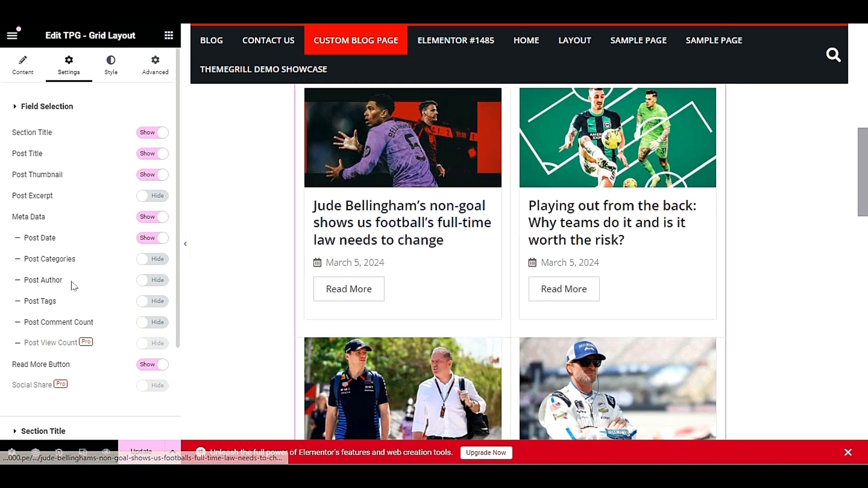
pyautogui.scroll(-3, 79, 292)
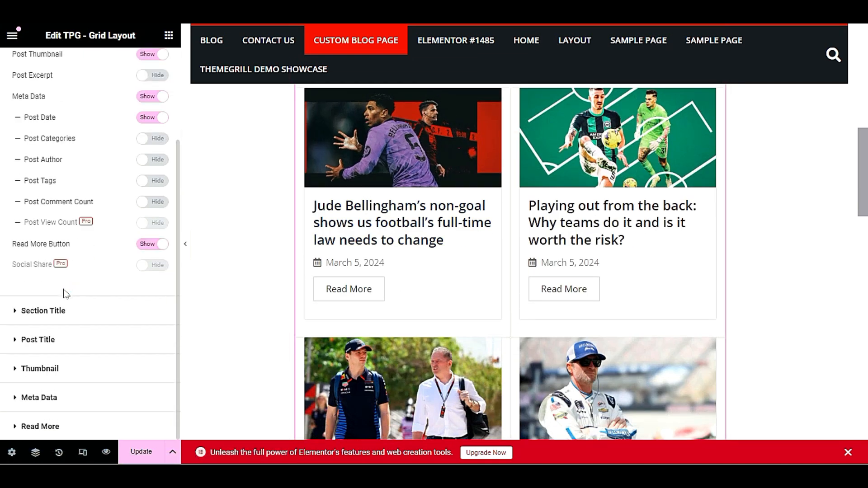
# Keep the dot-and-border Section Title style, then hide the grid's Section Title
pyautogui.click(58, 313)
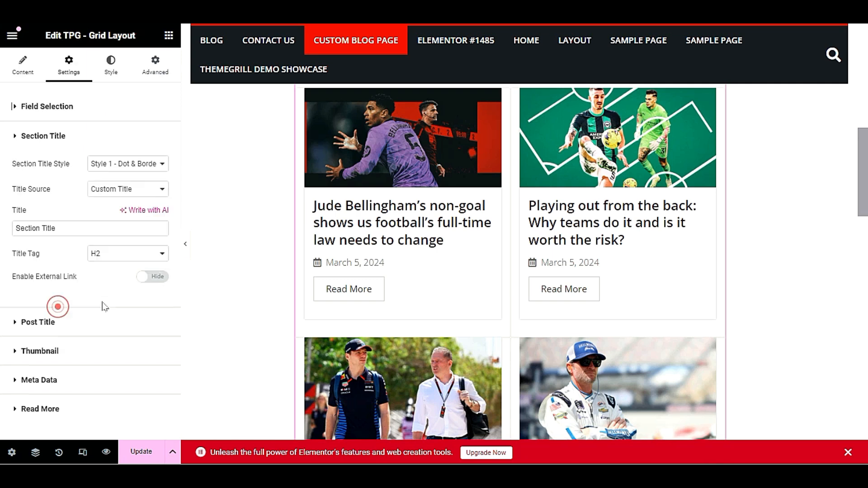
pyautogui.click(119, 163)
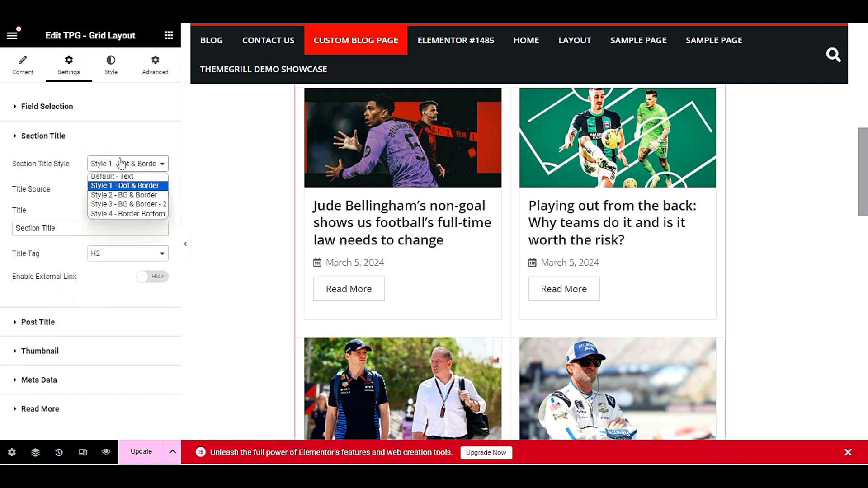
pyautogui.click(125, 185)
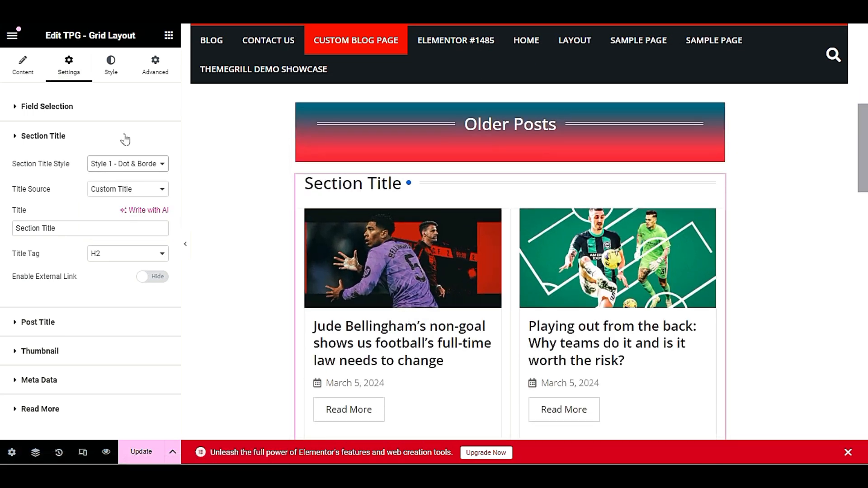
pyautogui.click(68, 107)
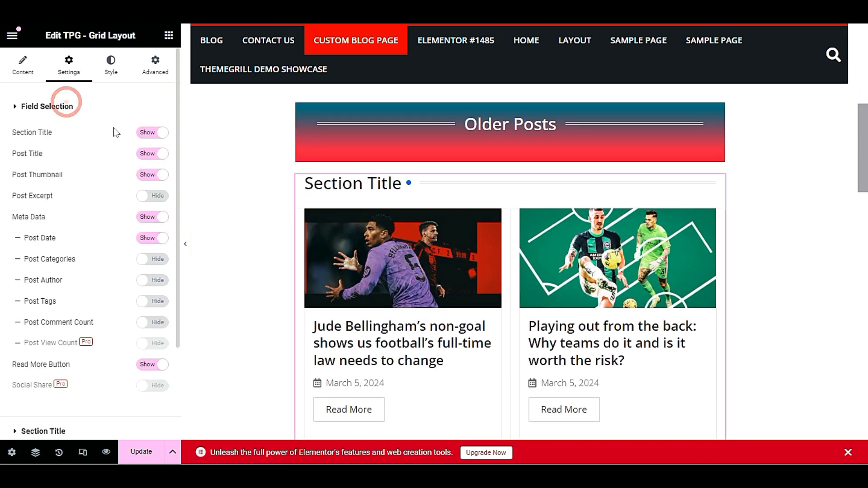
pyautogui.click(147, 128)
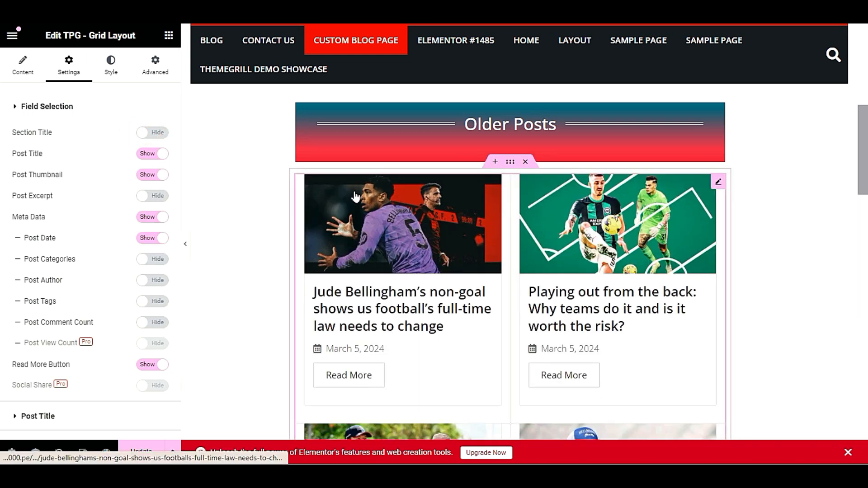
# Enable Title Hover Underline in the Post Title settings
pyautogui.click(28, 74)
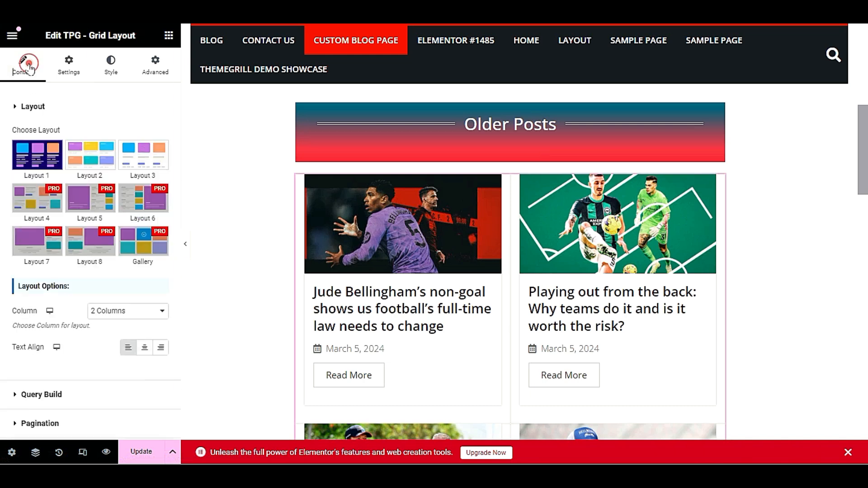
pyautogui.click(68, 65)
pyautogui.scroll(-2, 95, 289)
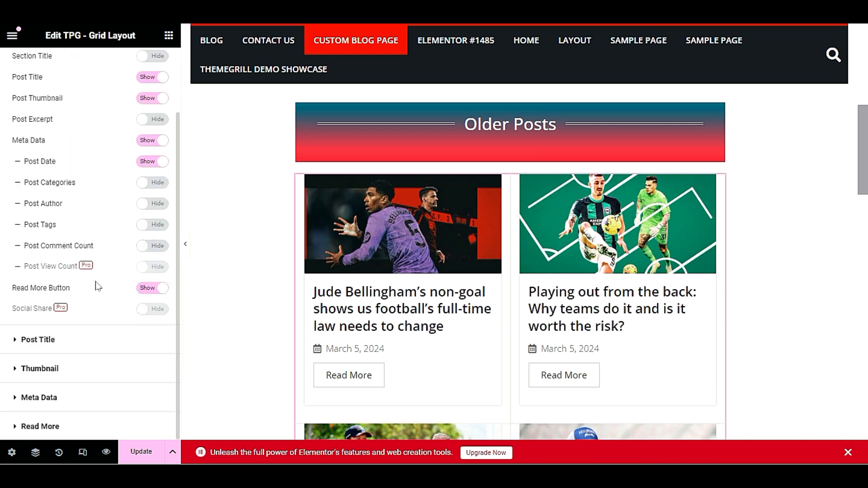
pyautogui.click(63, 338)
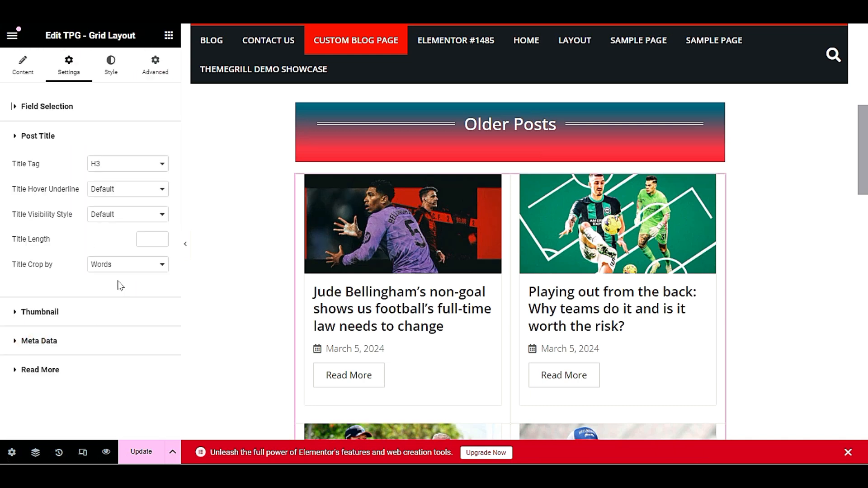
pyautogui.click(127, 190)
pyautogui.click(131, 209)
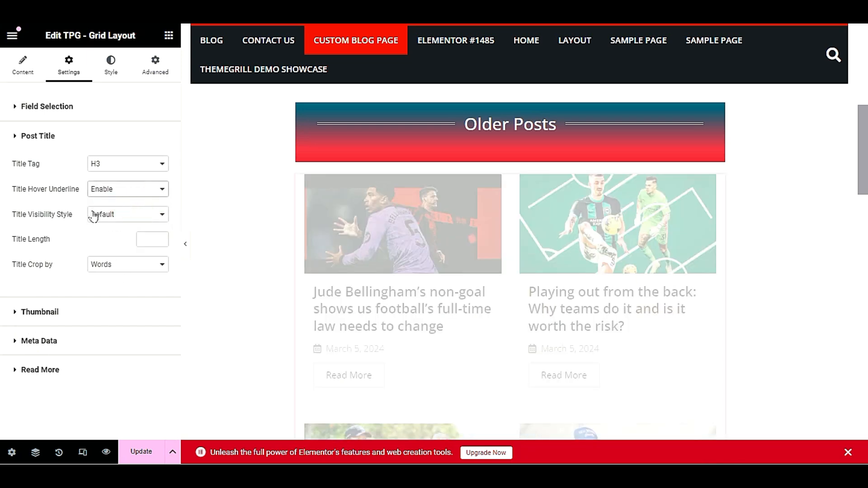
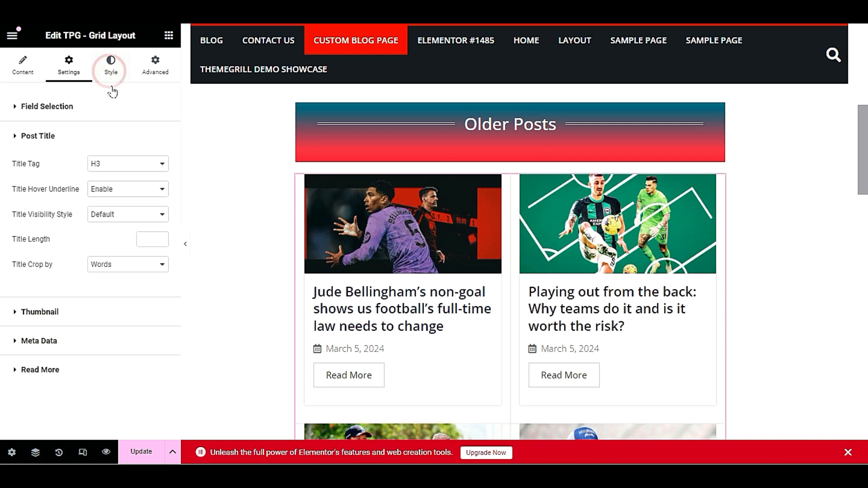
# Give hovered Post Titles colour #E60E0E on a #070707 background in the Style tab
pyautogui.click(111, 66)
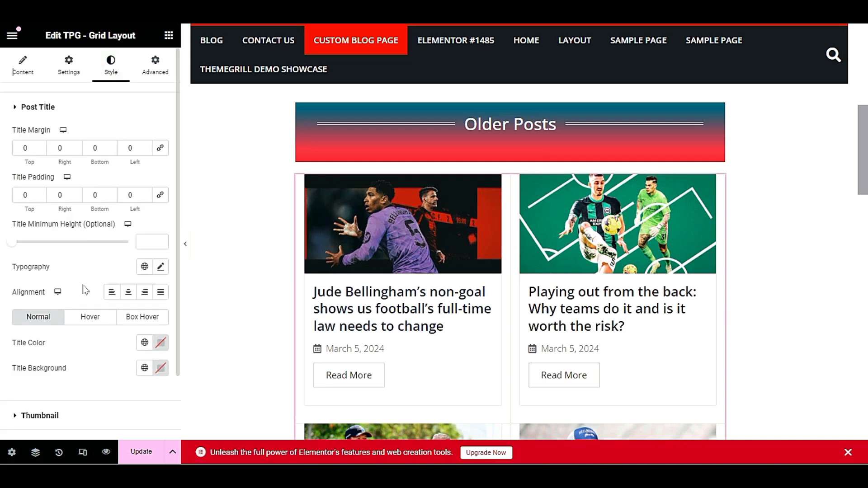
pyautogui.scroll(-2, 84, 290)
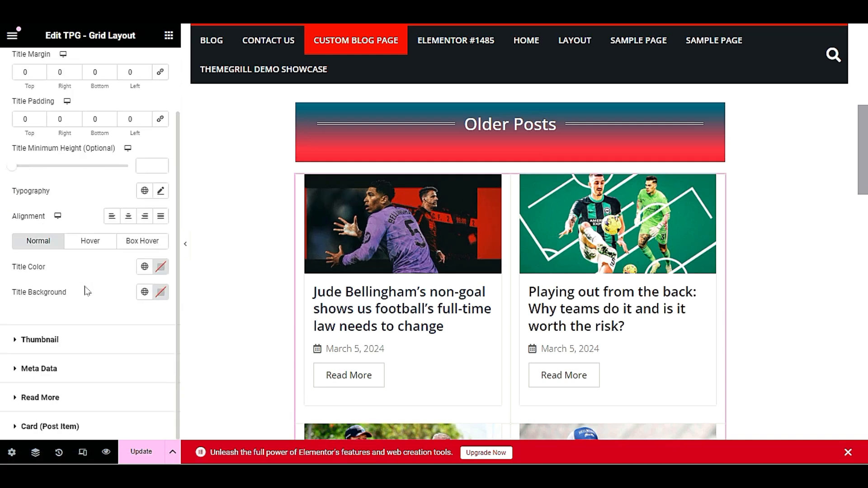
pyautogui.click(90, 242)
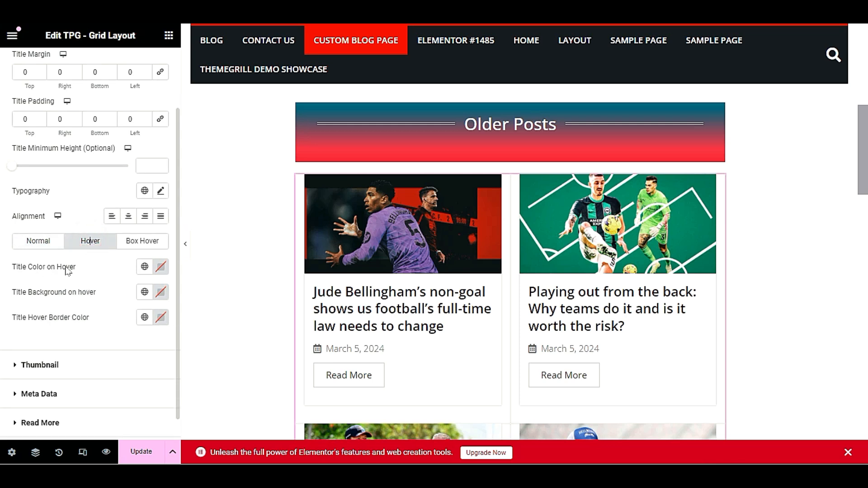
pyautogui.click(161, 269)
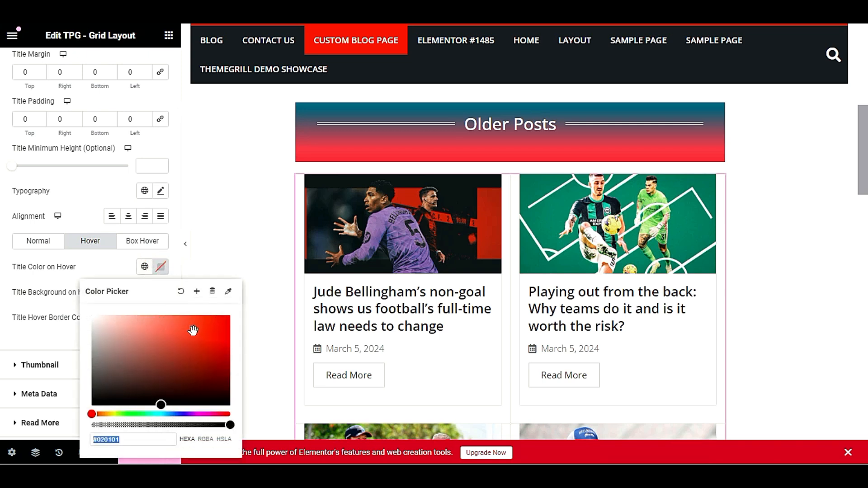
pyautogui.moveTo(190, 331); pyautogui.dragTo(221, 324)
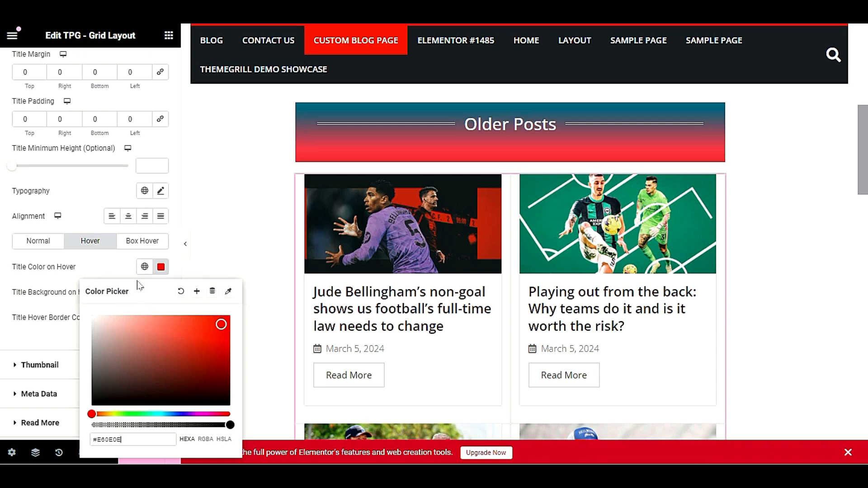
pyautogui.click(116, 268)
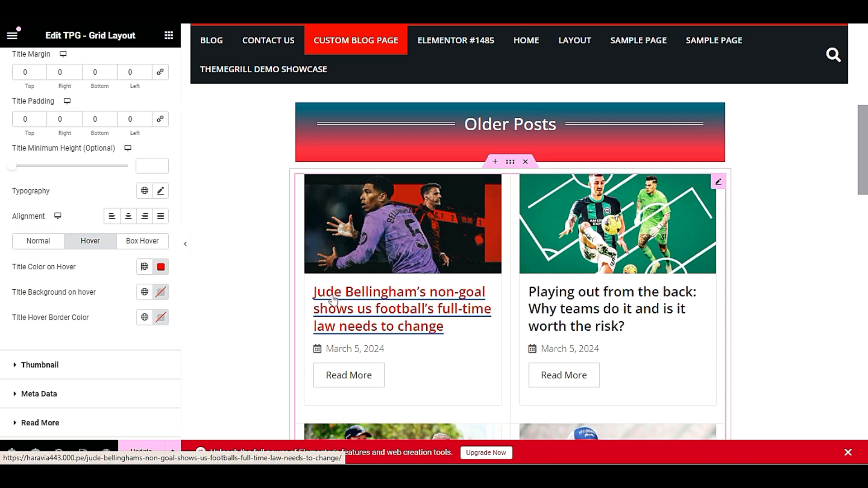
pyautogui.click(160, 291)
pyautogui.moveTo(107, 188); pyautogui.dragTo(93, 224)
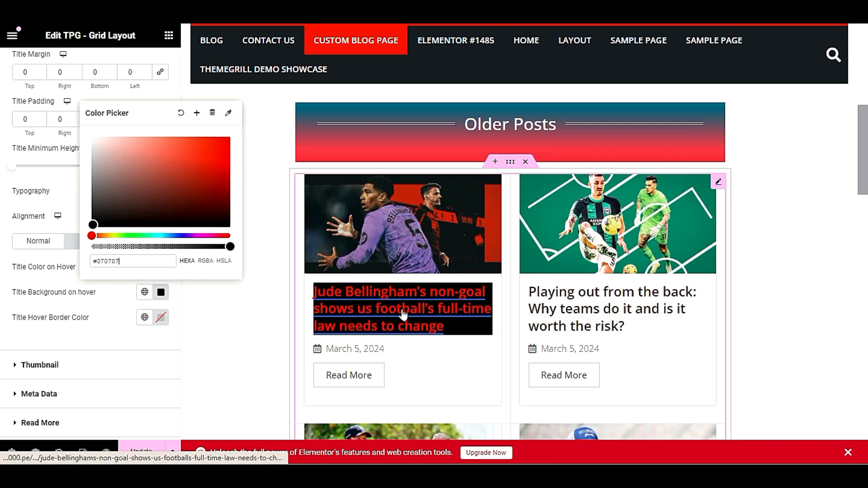
pyautogui.click(37, 298)
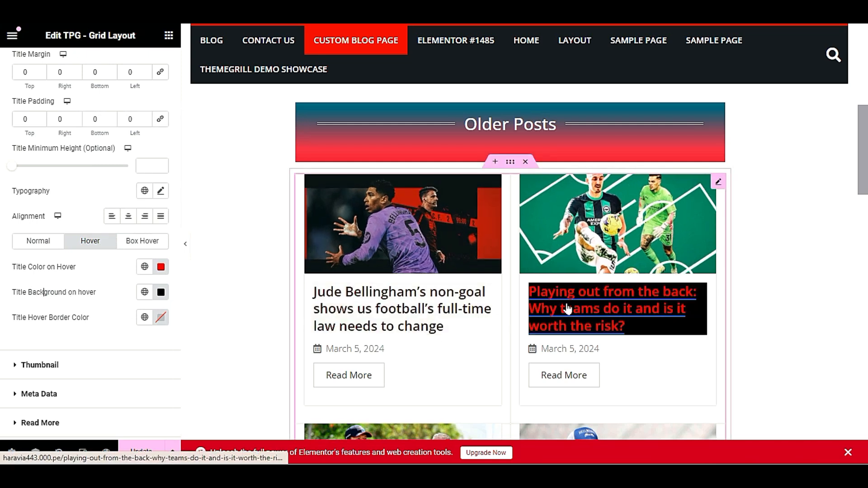
pyautogui.scroll(-3, 594, 266)
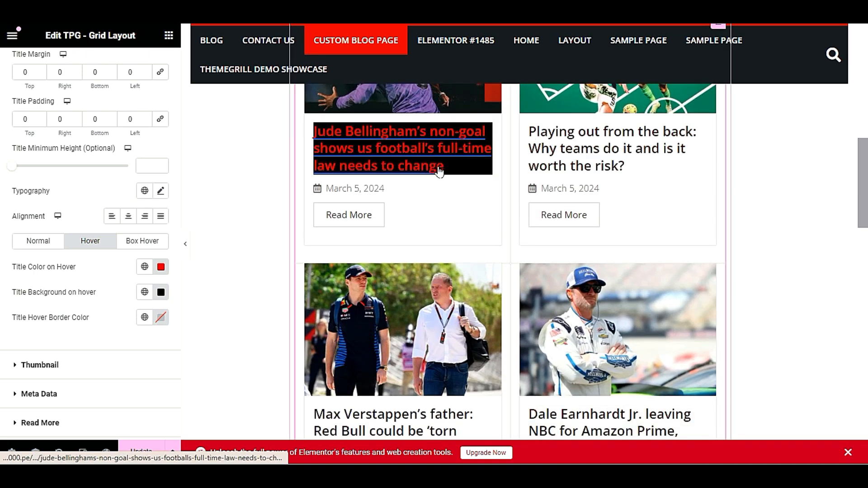
pyautogui.scroll(-1, 117, 311)
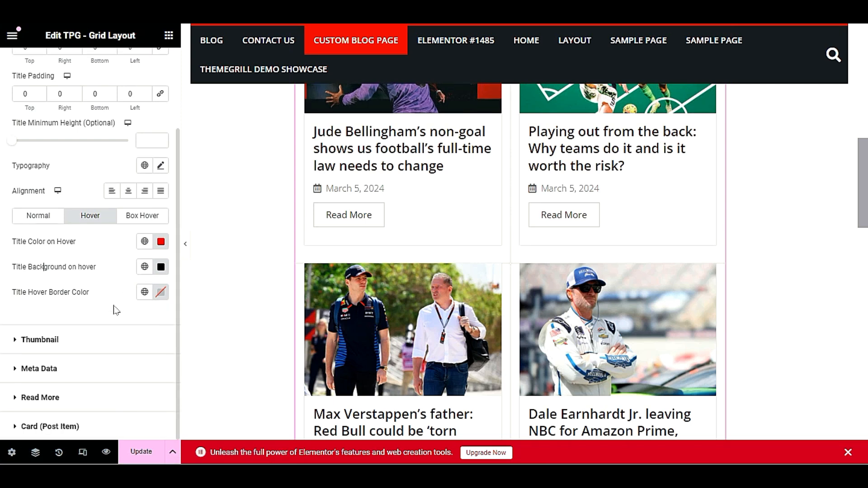
pyautogui.scroll(3, 116, 311)
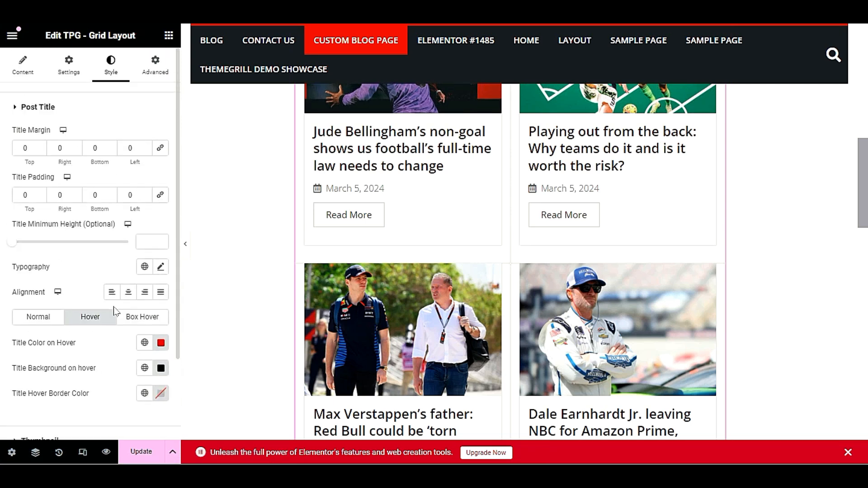
pyautogui.click(28, 71)
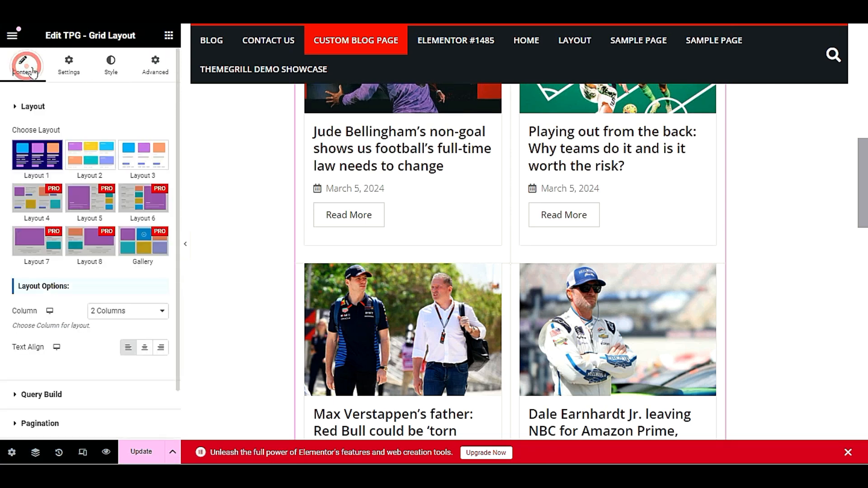
pyautogui.click(75, 162)
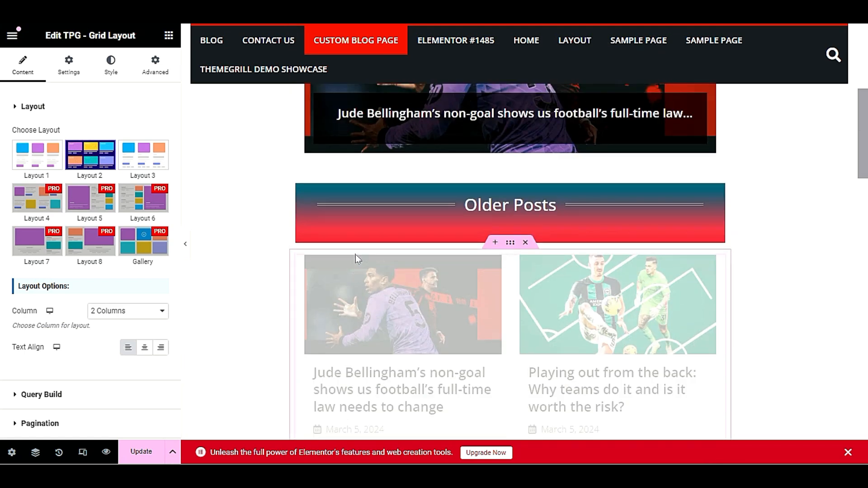
pyautogui.scroll(-4, 355, 262)
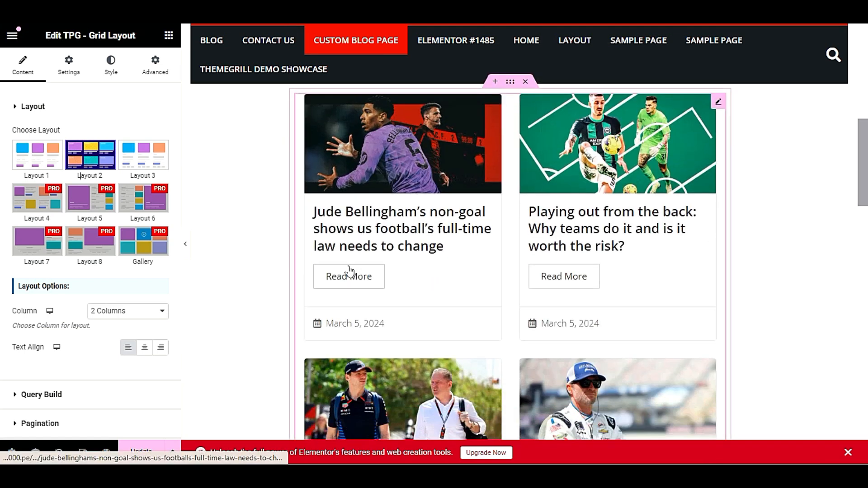
pyautogui.click(147, 158)
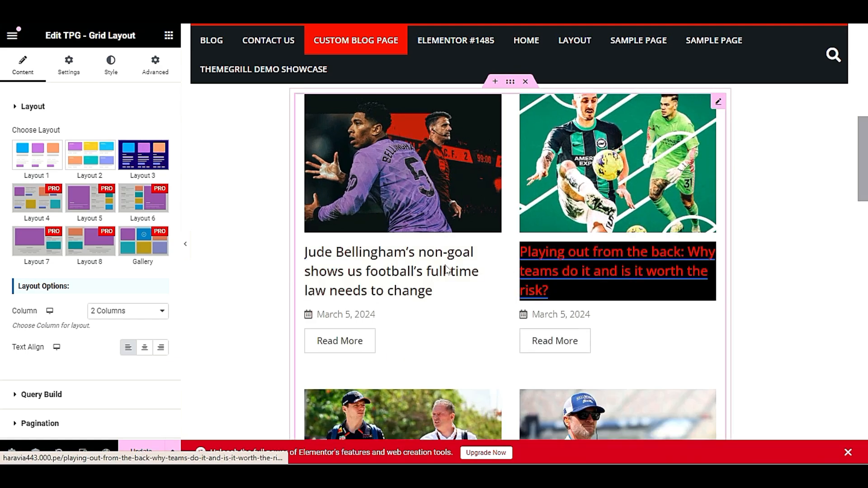
pyautogui.scroll(-10, 473, 279)
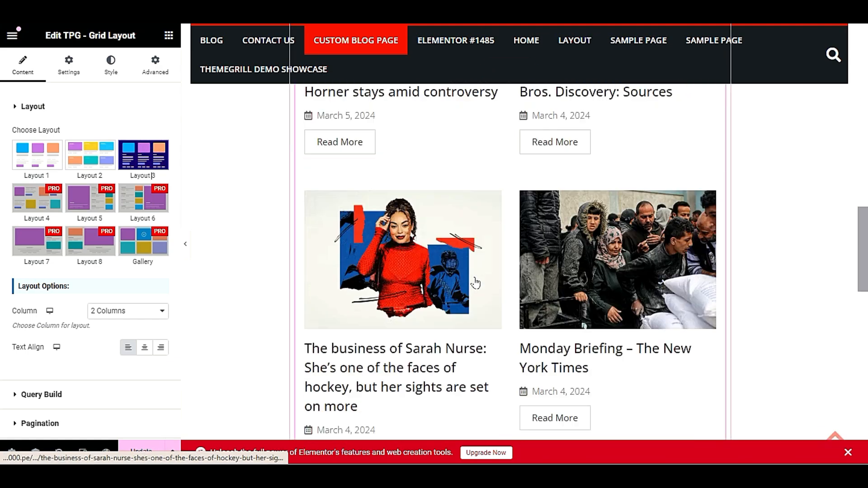
pyautogui.scroll(9, 472, 283)
pyautogui.scroll(5, 472, 283)
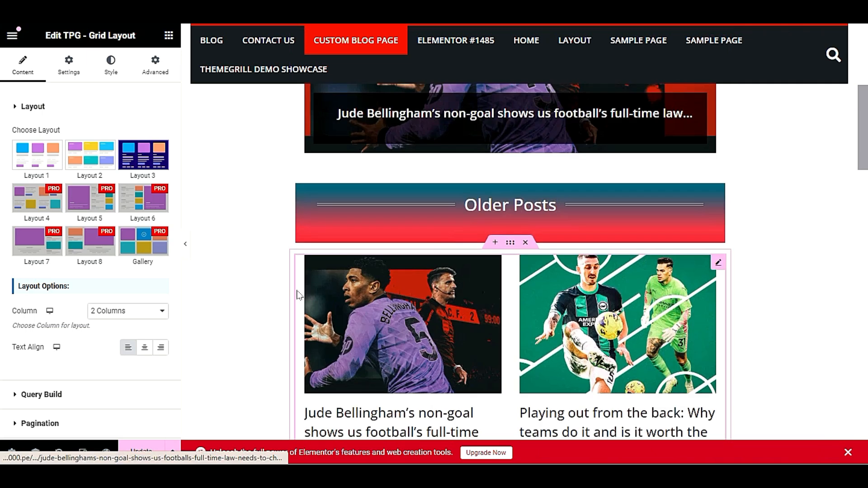
pyautogui.click(116, 318)
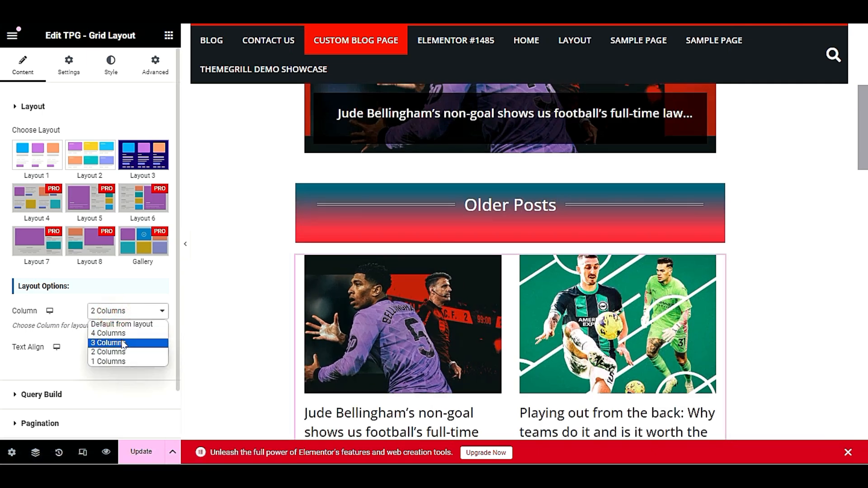
pyautogui.click(123, 342)
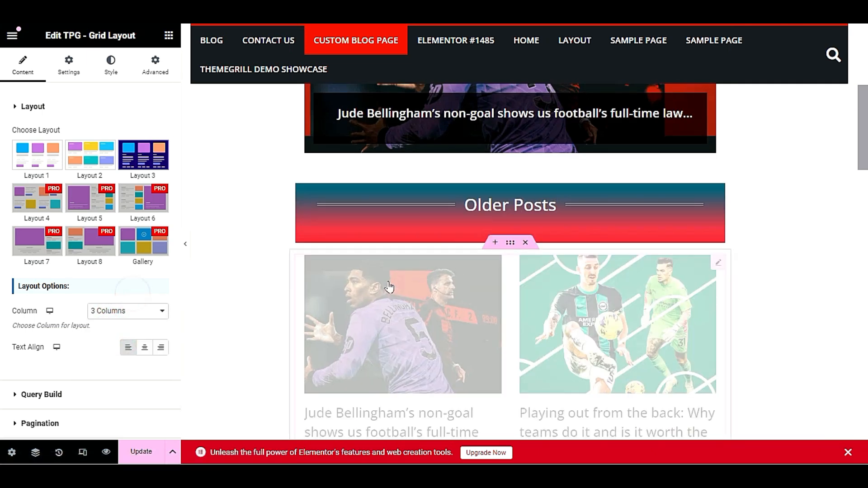
pyautogui.scroll(-3, 334, 283)
pyautogui.scroll(-2, 344, 284)
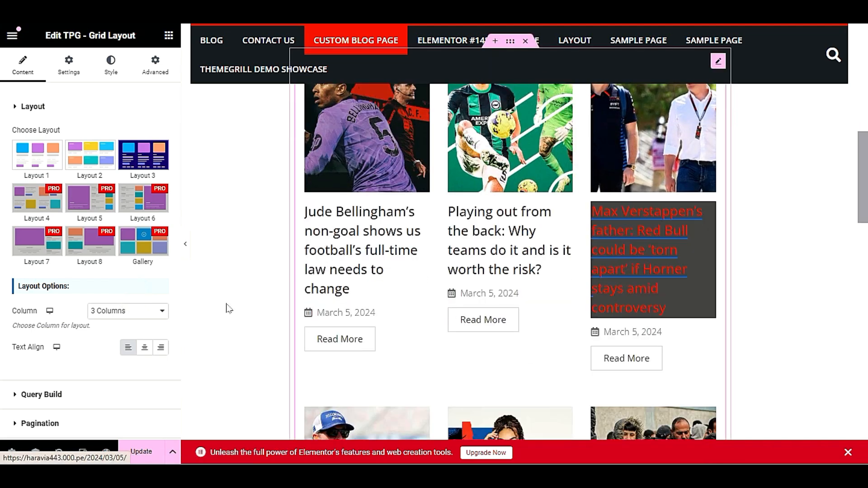
pyautogui.click(108, 311)
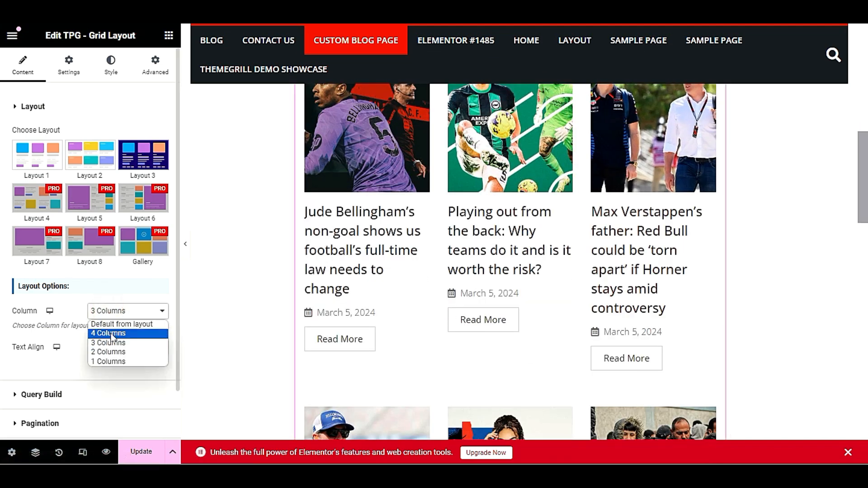
pyautogui.click(108, 334)
pyautogui.click(99, 327)
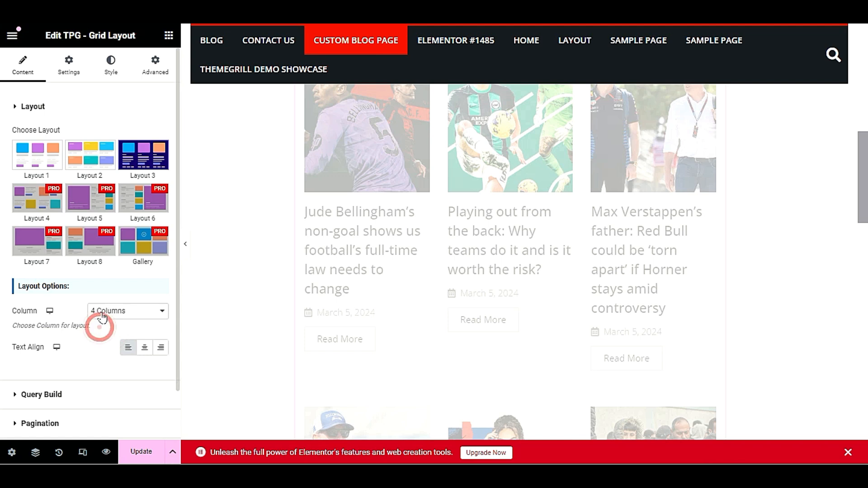
pyautogui.scroll(3, 713, 268)
pyautogui.scroll(5, 714, 271)
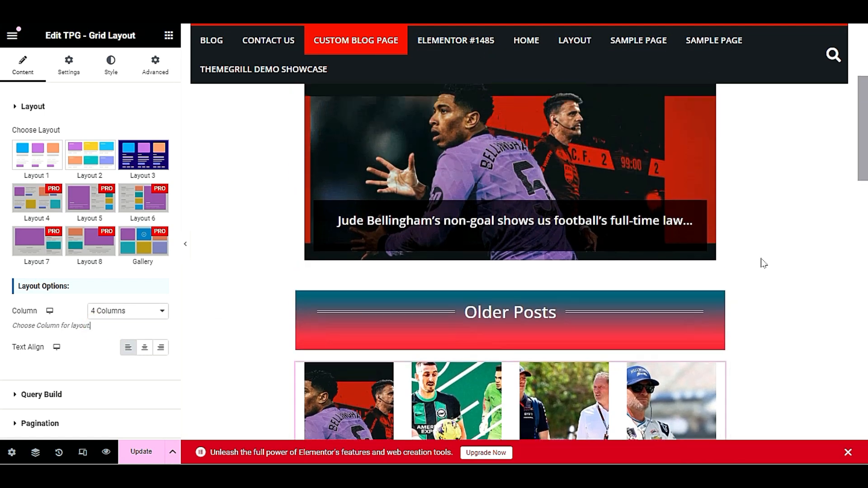
pyautogui.scroll(3, 832, 247)
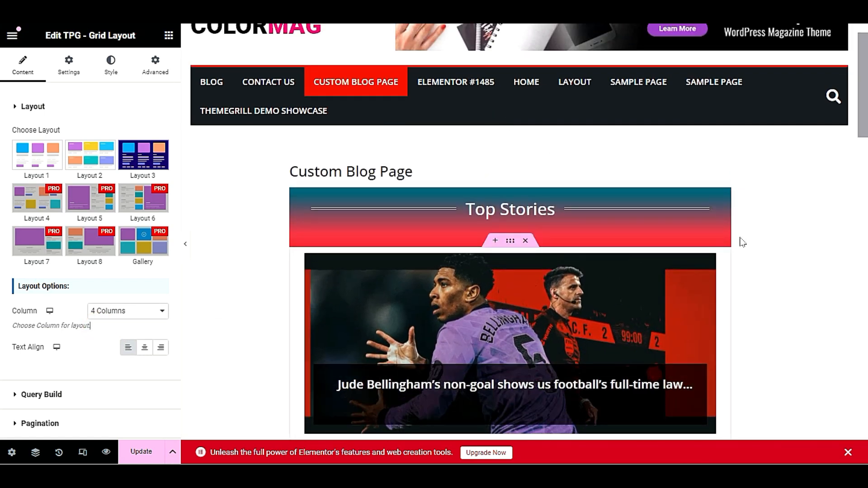
pyautogui.scroll(-5, 775, 289)
pyautogui.scroll(4, 783, 286)
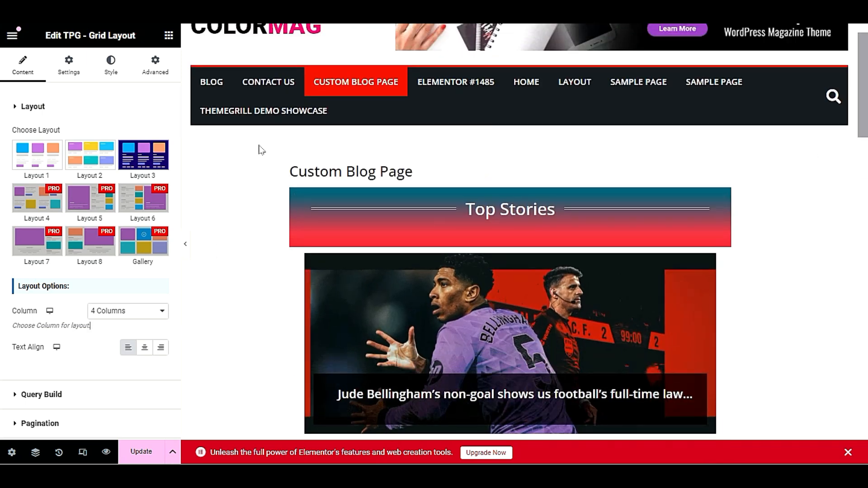
pyautogui.scroll(-2, 269, 318)
pyautogui.scroll(2, 269, 318)
pyautogui.scroll(-2, 269, 318)
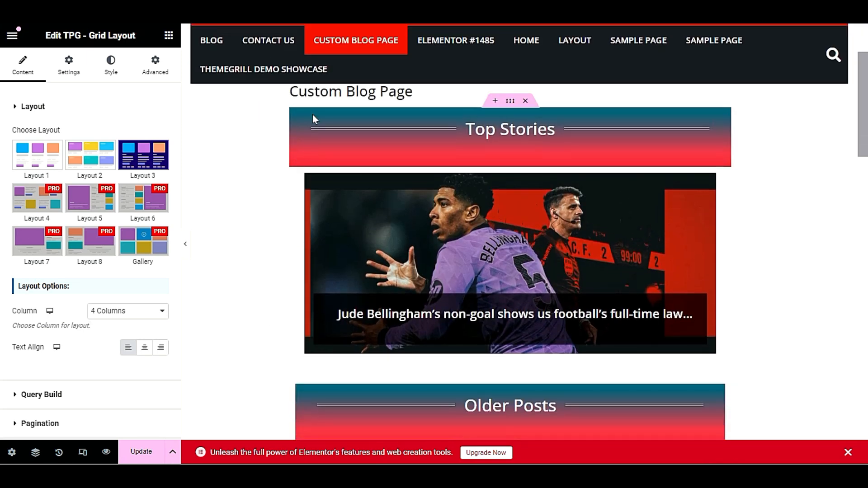
pyautogui.scroll(-4, 710, 226)
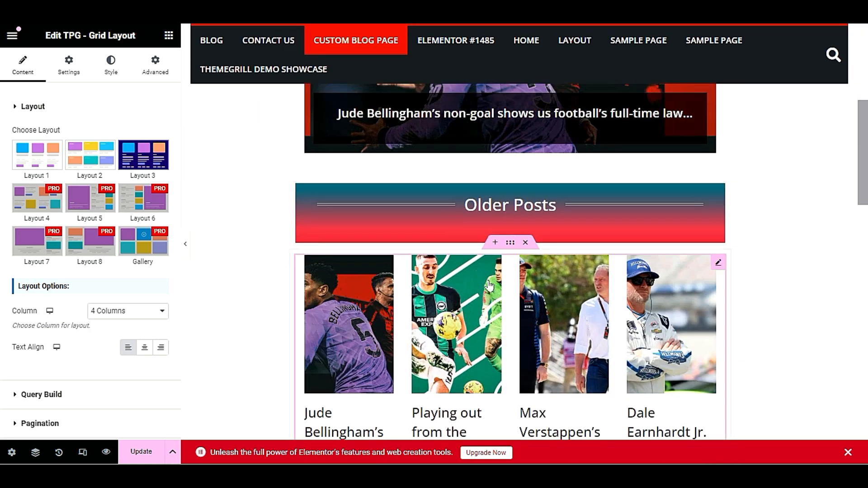
pyautogui.scroll(-3, 490, 285)
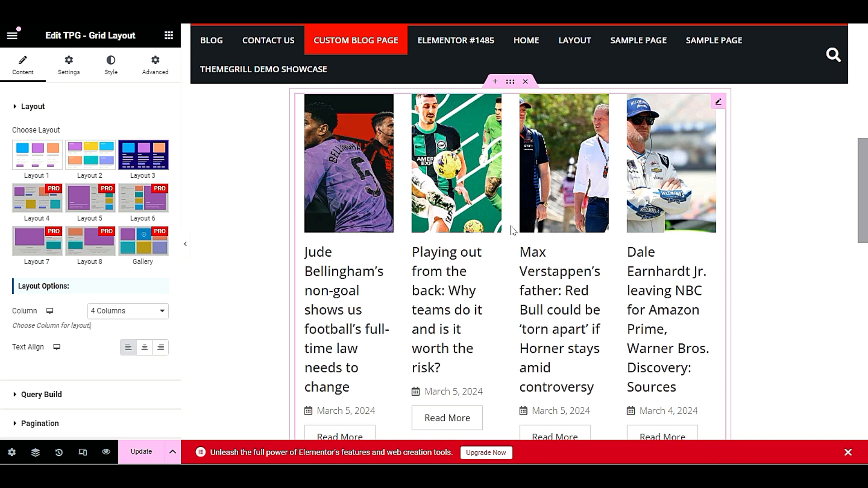
pyautogui.click(103, 311)
pyautogui.click(112, 352)
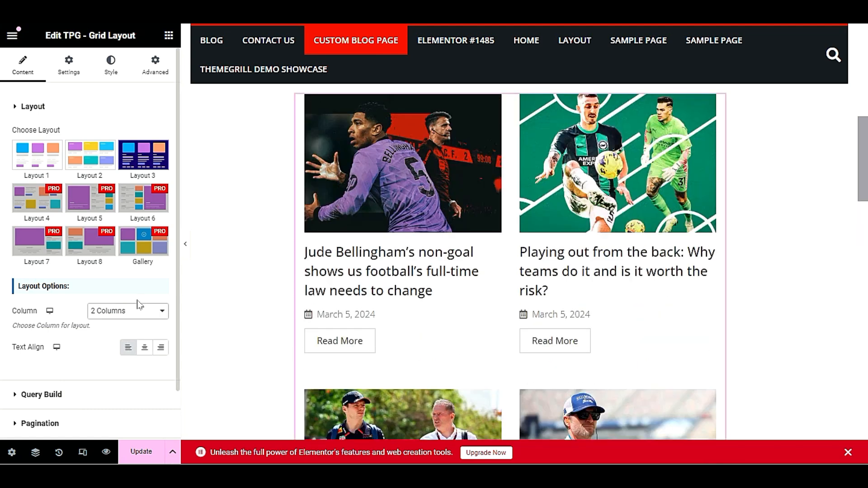
pyautogui.scroll(4, 282, 219)
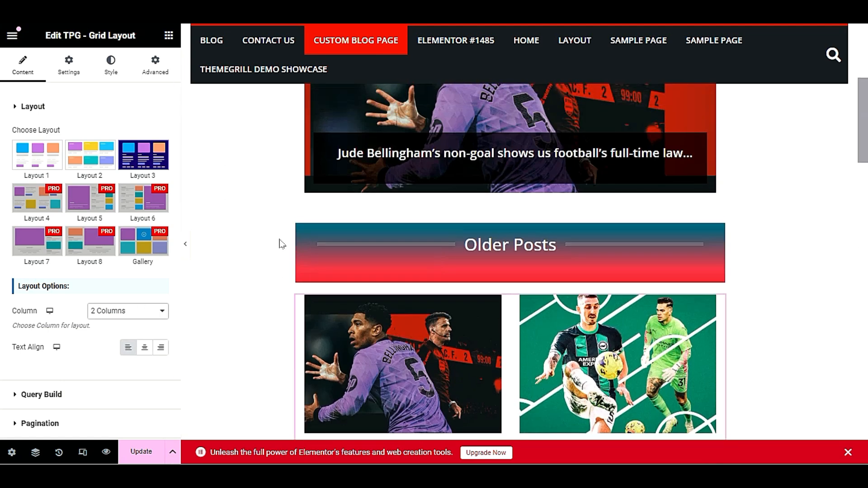
pyautogui.scroll(-5, 734, 276)
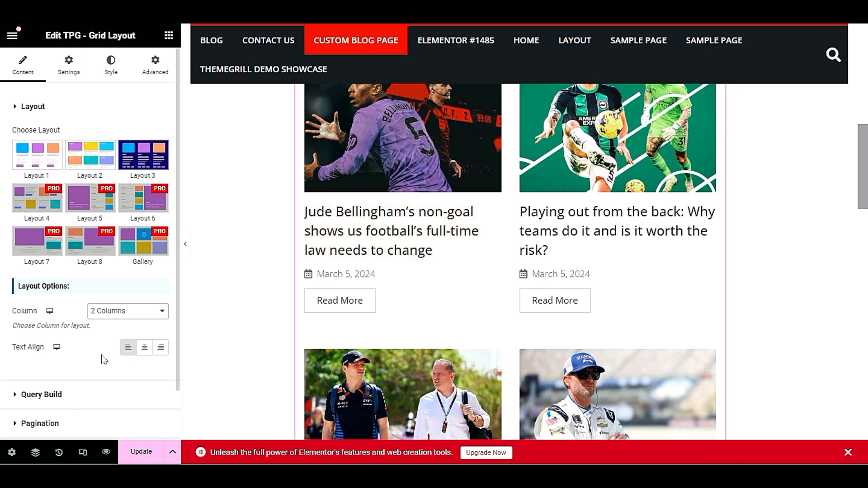
pyautogui.scroll(-2, 78, 361)
# Expand the grid's Query Build and enter post ID 1 in the Exclude field
pyautogui.click(20, 338)
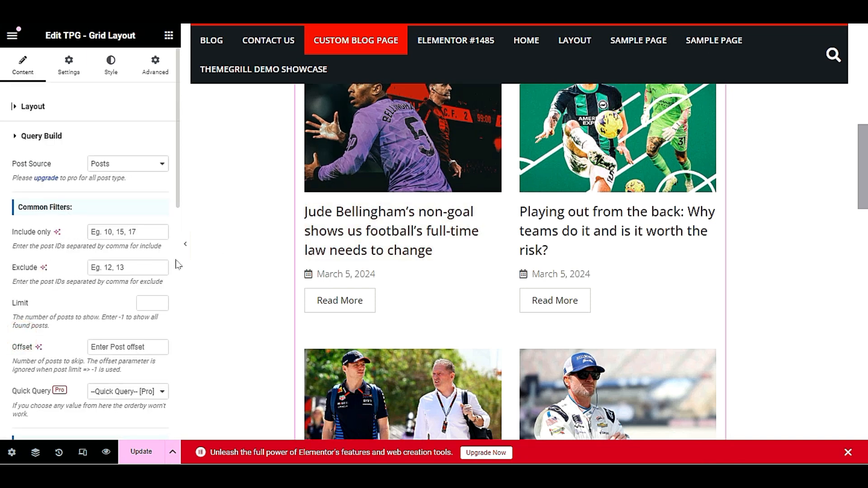
pyautogui.scroll(5, 240, 257)
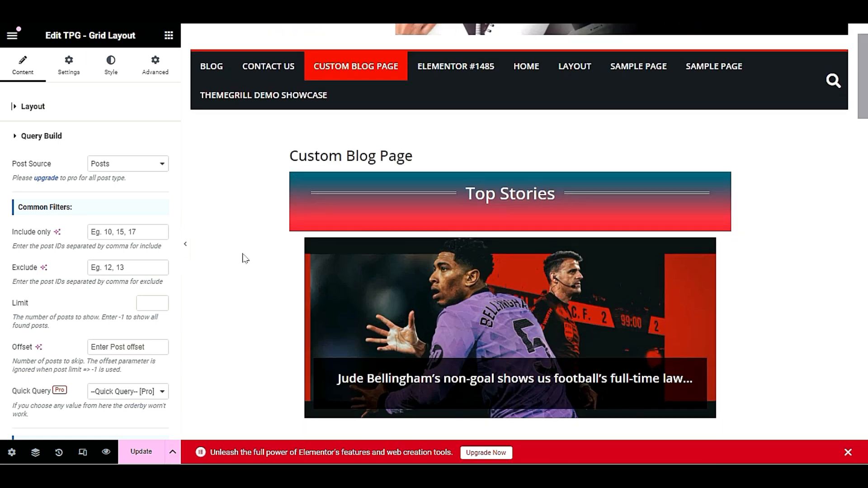
pyautogui.scroll(-3, 244, 259)
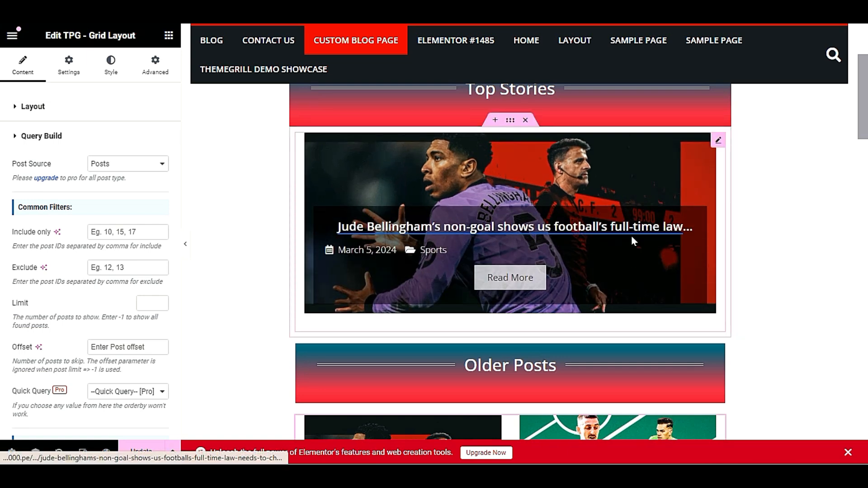
pyautogui.scroll(-6, 431, 218)
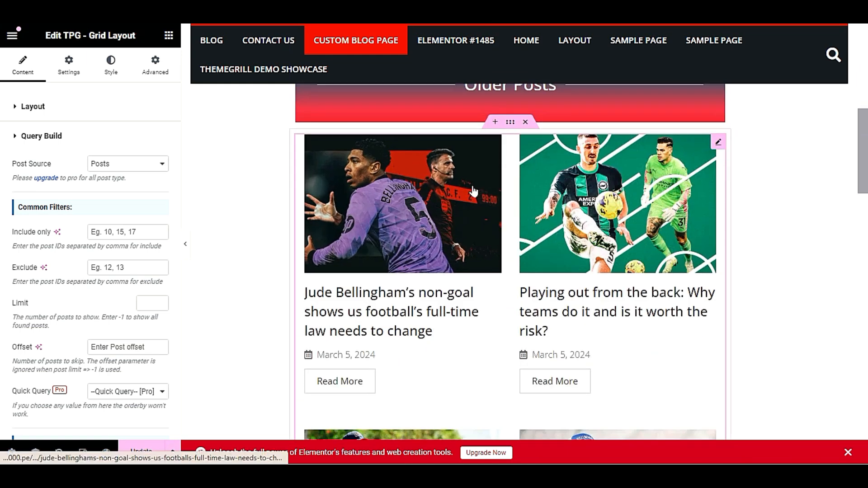
pyautogui.scroll(2, 418, 250)
pyautogui.scroll(-2, 417, 254)
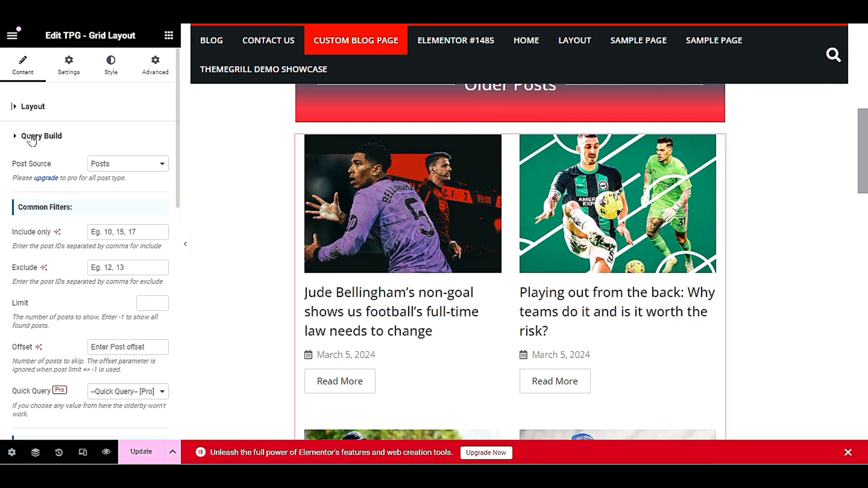
pyautogui.click(119, 267)
pyautogui.write('1')
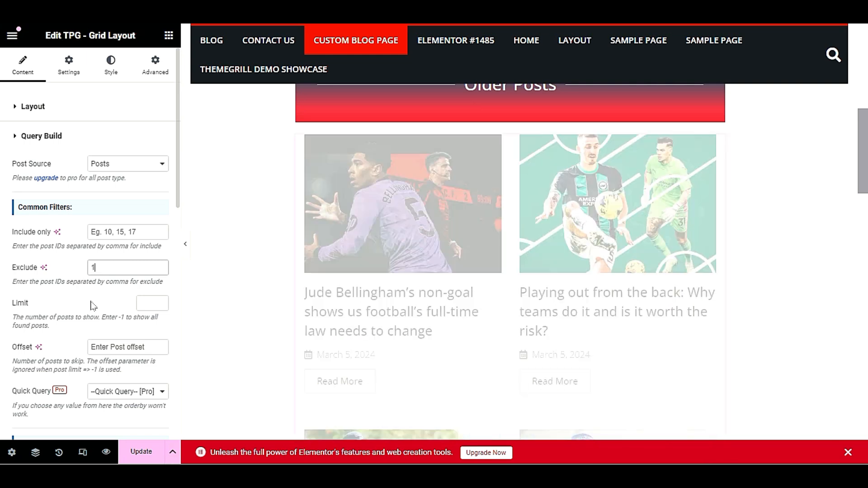
pyautogui.click(102, 302)
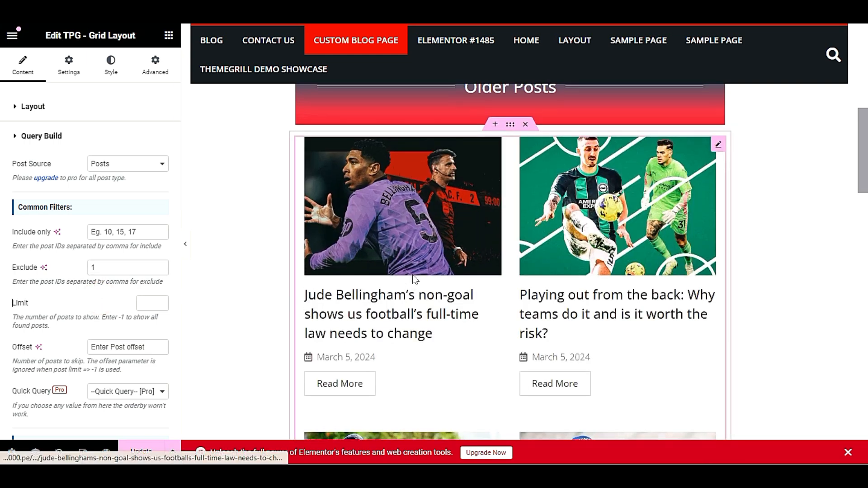
# Re-enter and then clear the Exclude value, leaving no posts excluded
pyautogui.scroll(7, 415, 280)
pyautogui.scroll(-4, 413, 282)
pyautogui.scroll(-3, 413, 280)
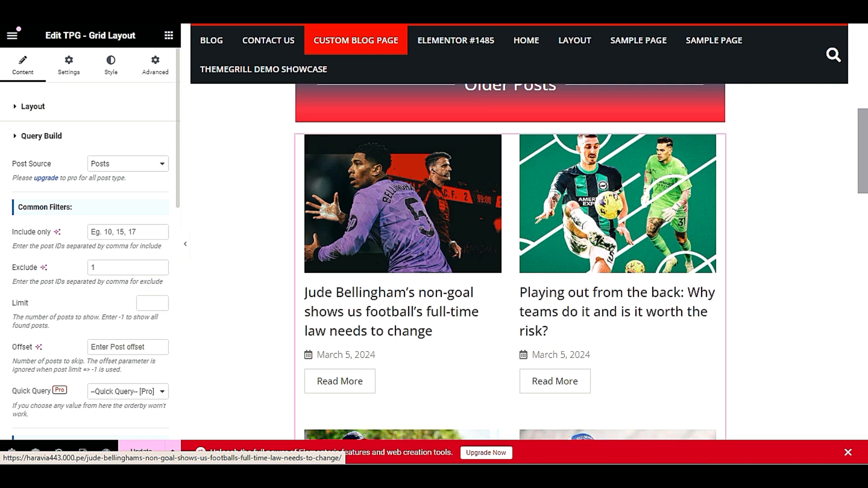
pyautogui.doubleClick(100, 267)
pyautogui.write('13')
pyautogui.doubleClick(110, 268)
pyautogui.press('BackSpace')
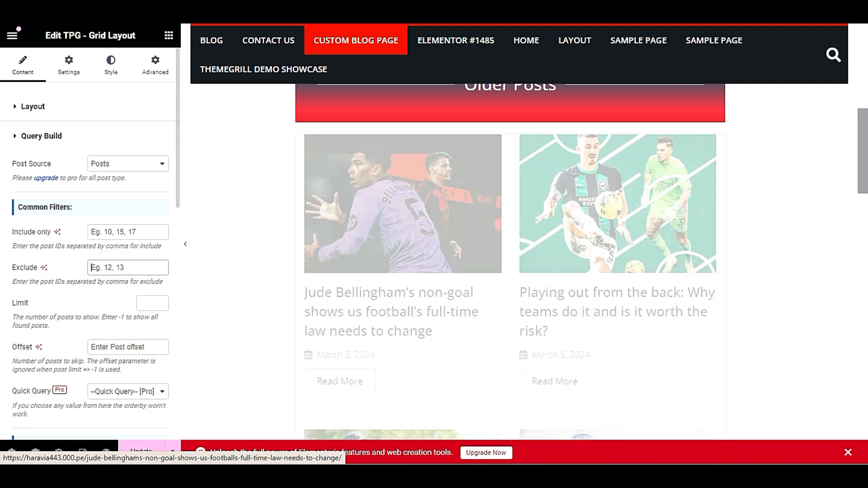
# Set the grid's Offset to 1 so it skips the newest post
pyautogui.click(124, 232)
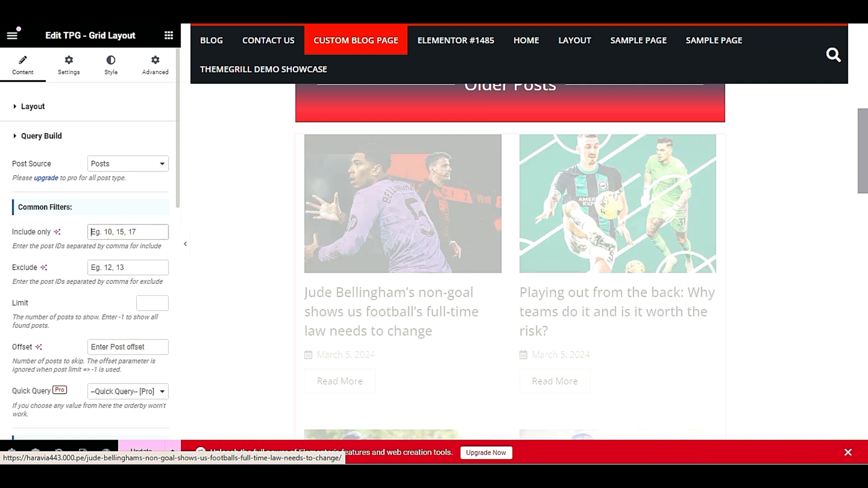
pyautogui.click(120, 348)
pyautogui.write('1')
pyautogui.click(76, 327)
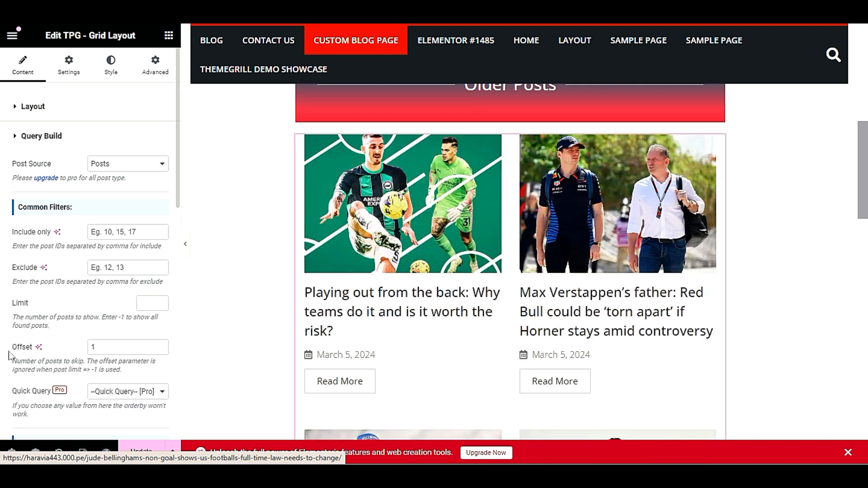
pyautogui.click(110, 351)
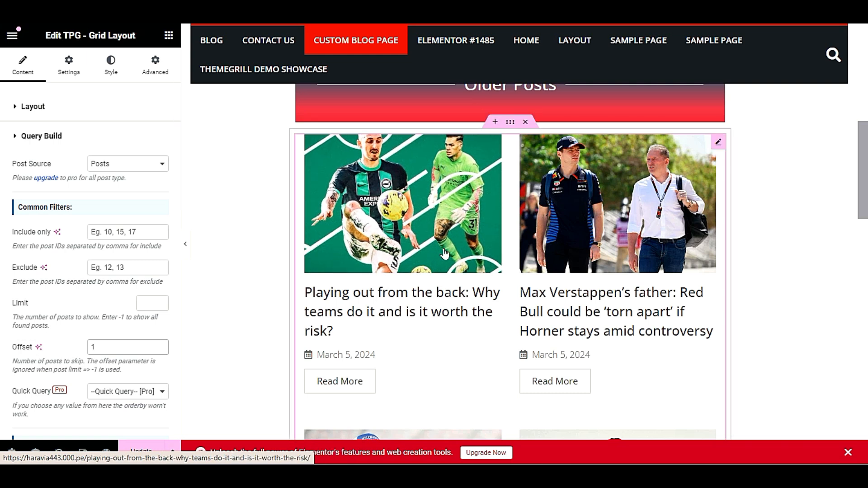
pyautogui.scroll(5, 442, 254)
pyautogui.scroll(3, 521, 271)
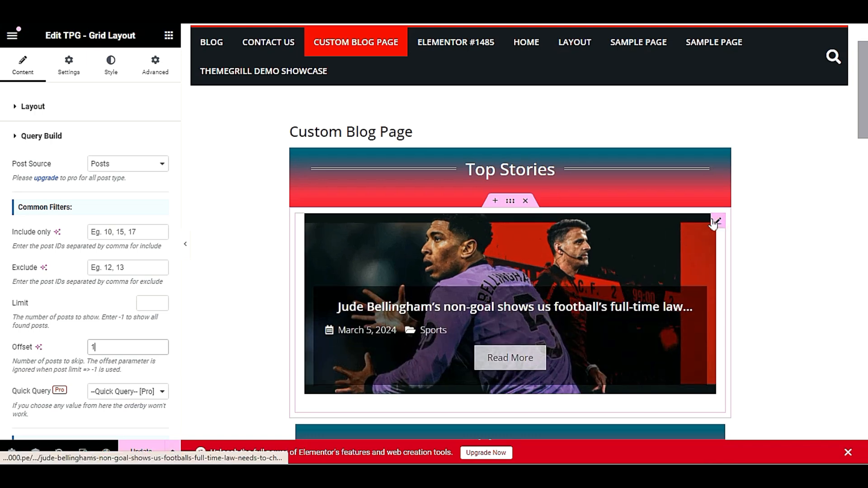
# Expand the Top Stories widget's Query Build and review the By Categories list without choosing one
pyautogui.click(719, 222)
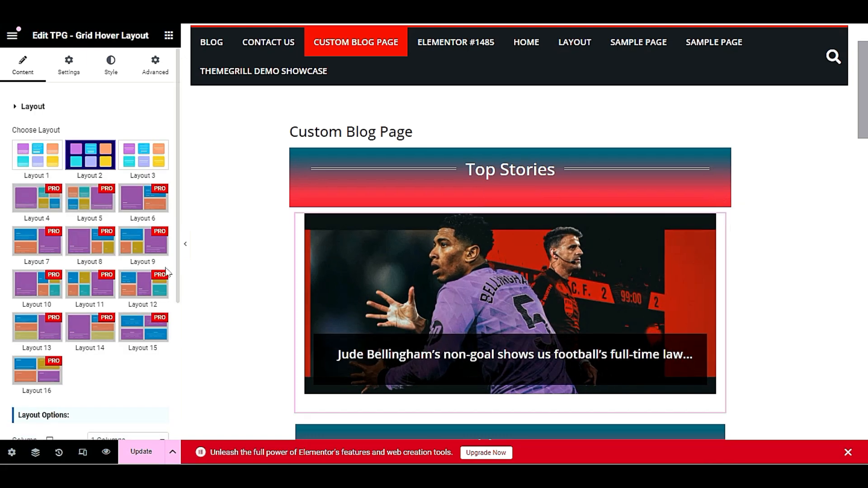
pyautogui.scroll(-5, 84, 317)
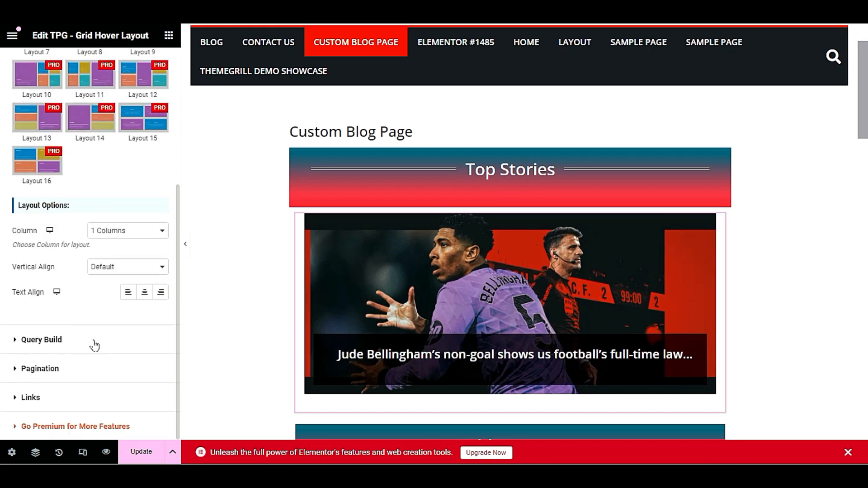
pyautogui.click(56, 340)
pyautogui.scroll(-4, 79, 339)
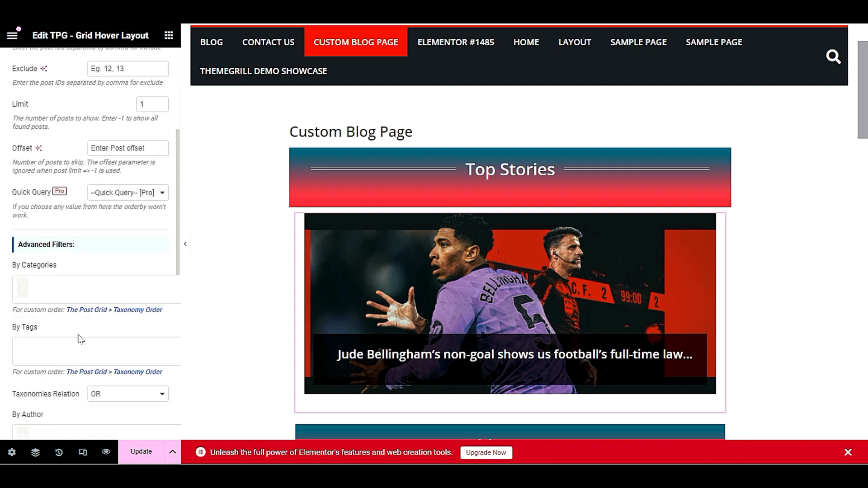
pyautogui.scroll(-2, 79, 339)
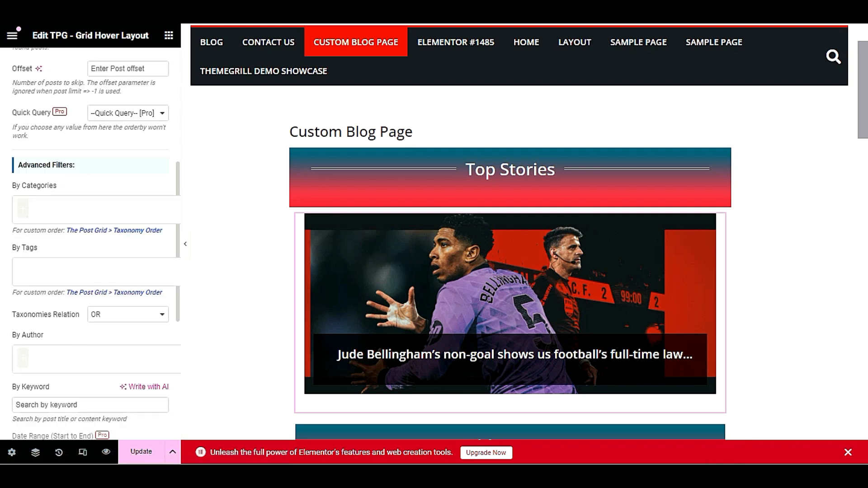
pyautogui.click(65, 206)
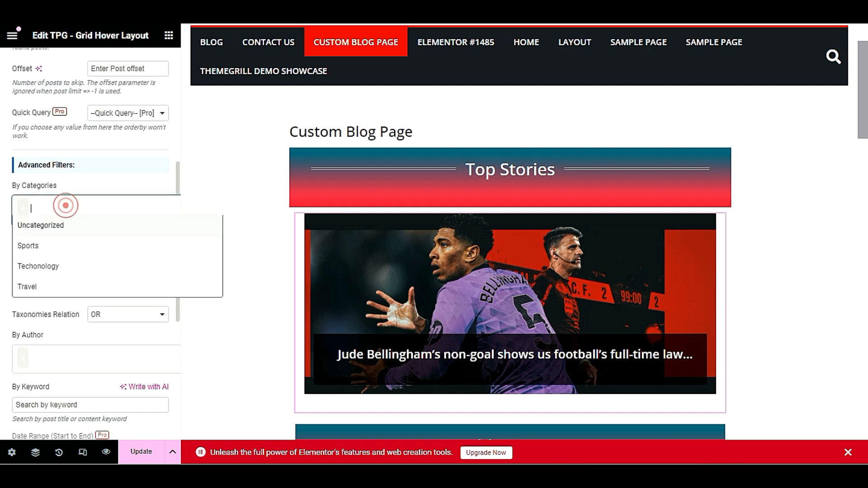
pyautogui.click(89, 200)
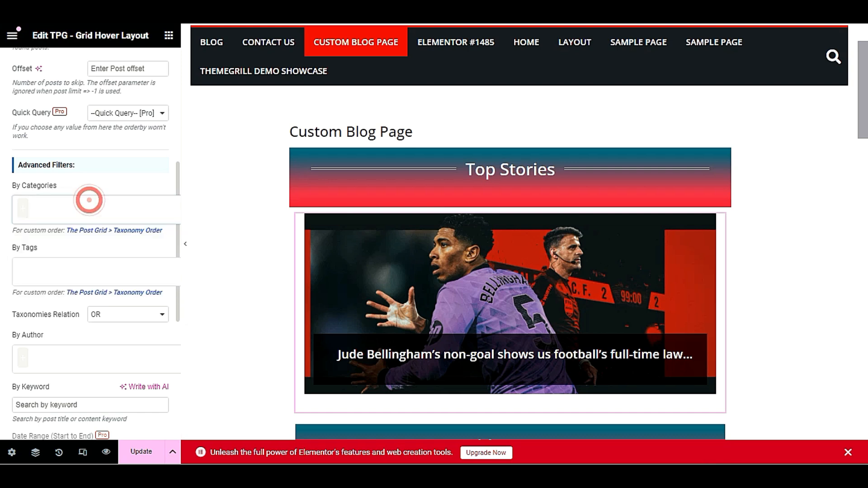
pyautogui.click(89, 208)
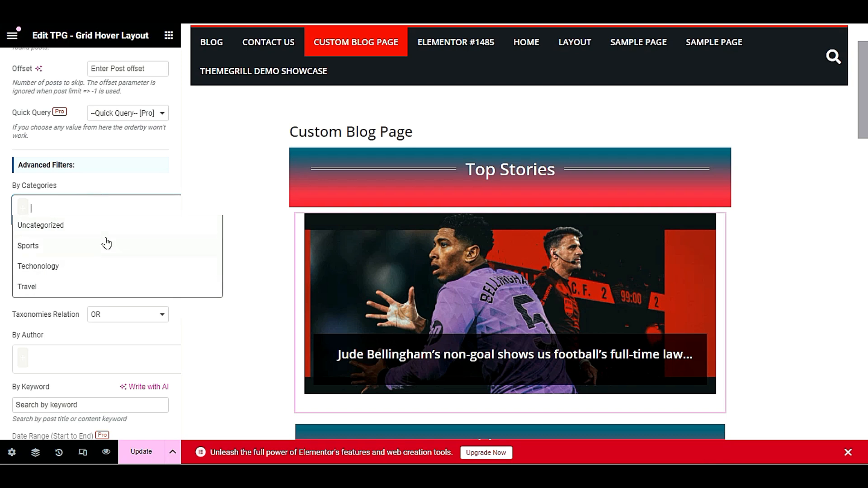
pyautogui.click(96, 175)
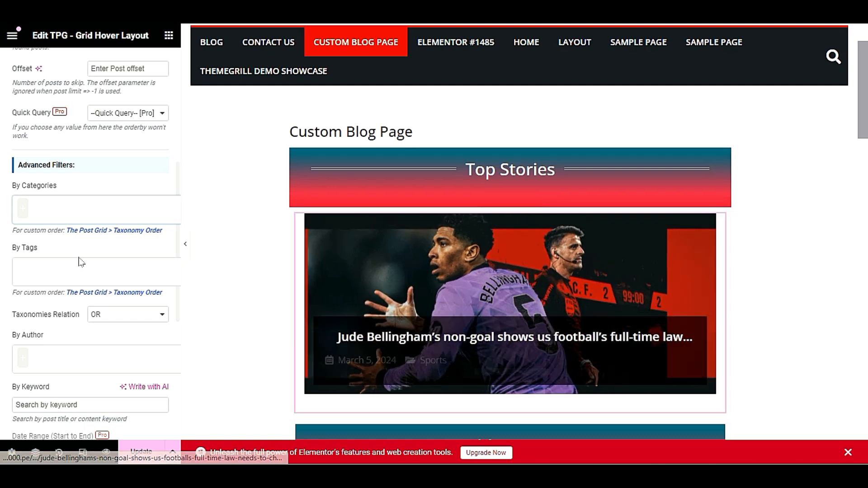
pyautogui.scroll(-3, 392, 288)
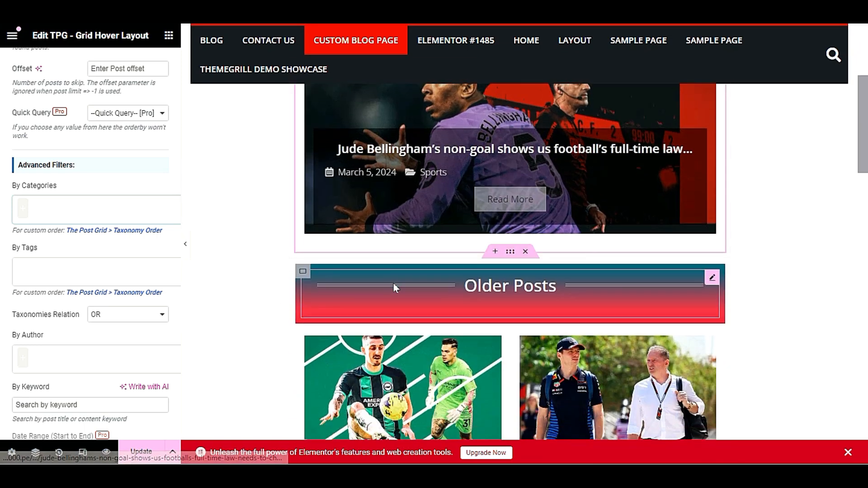
pyautogui.scroll(-3, 607, 234)
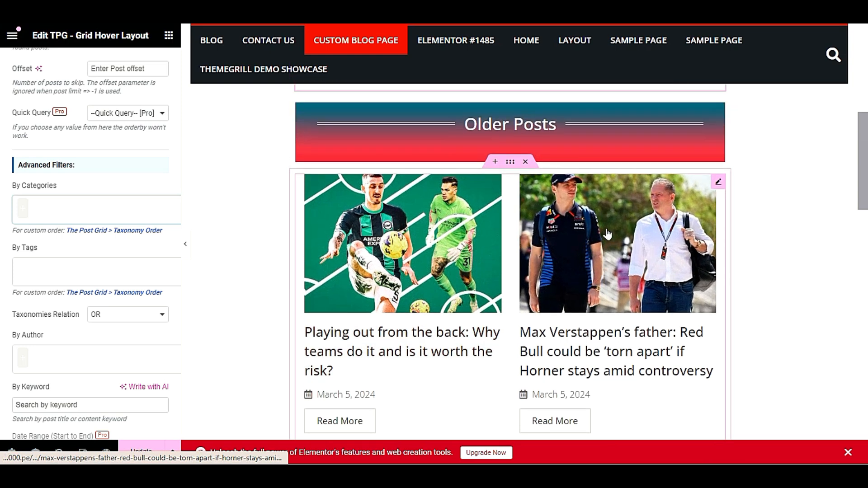
pyautogui.click(718, 182)
pyautogui.scroll(-1, 119, 305)
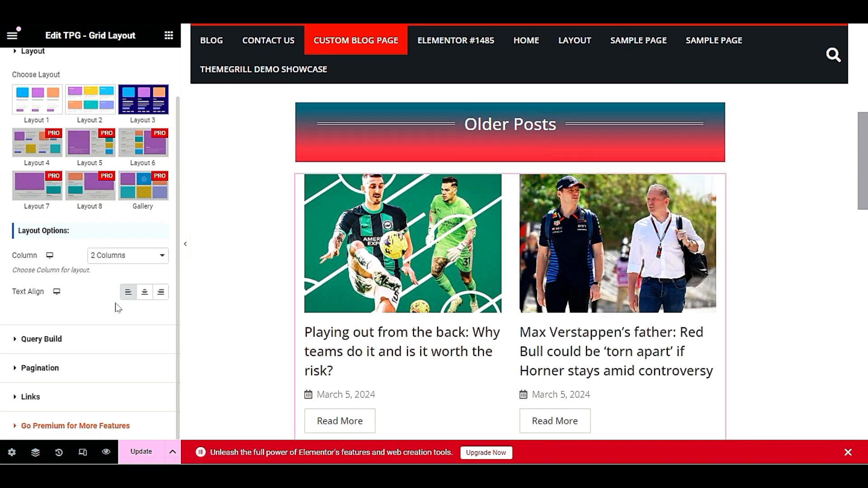
pyautogui.click(59, 340)
pyautogui.scroll(-3, 72, 312)
pyautogui.scroll(-2, 81, 308)
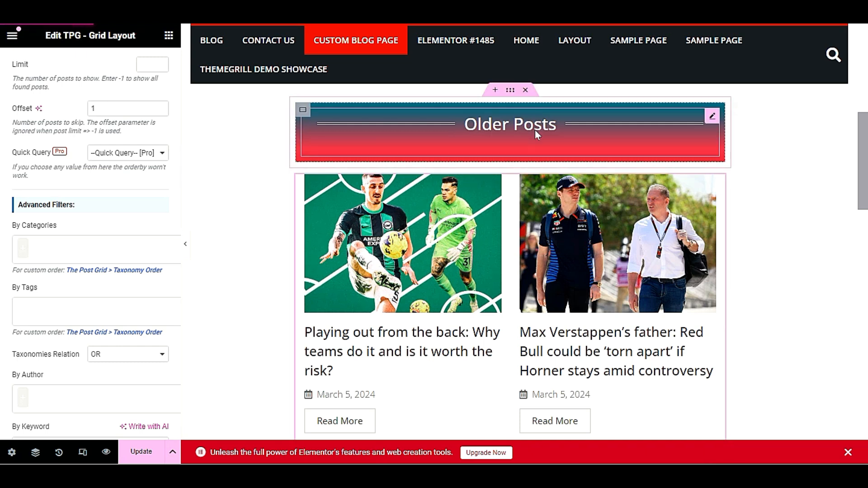
pyautogui.scroll(8, 535, 129)
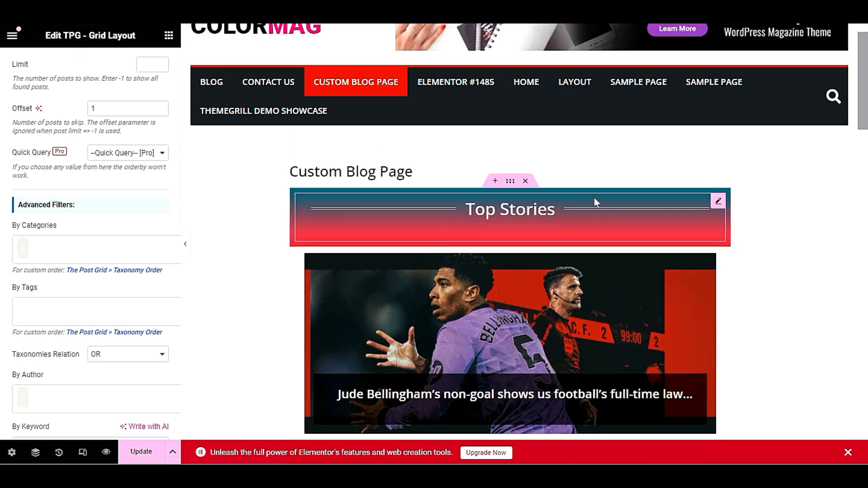
pyautogui.scroll(-7, 496, 208)
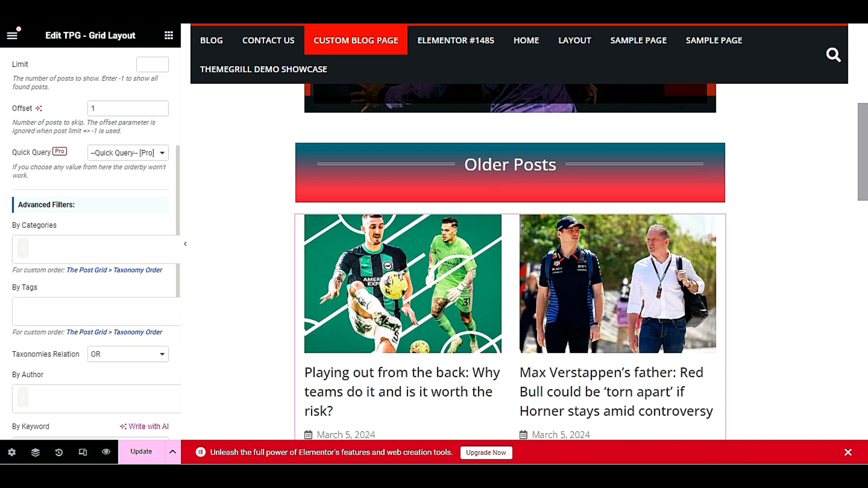
pyautogui.scroll(-3, 69, 263)
pyautogui.scroll(-1, 69, 267)
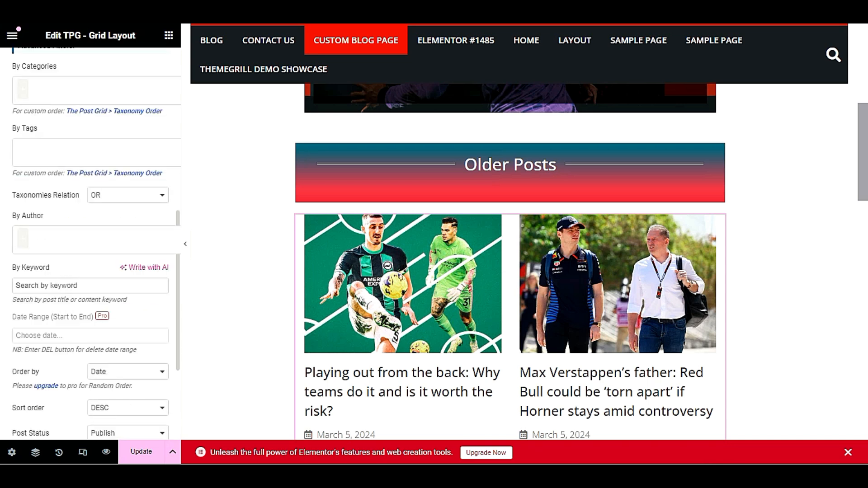
pyautogui.scroll(5, 527, 199)
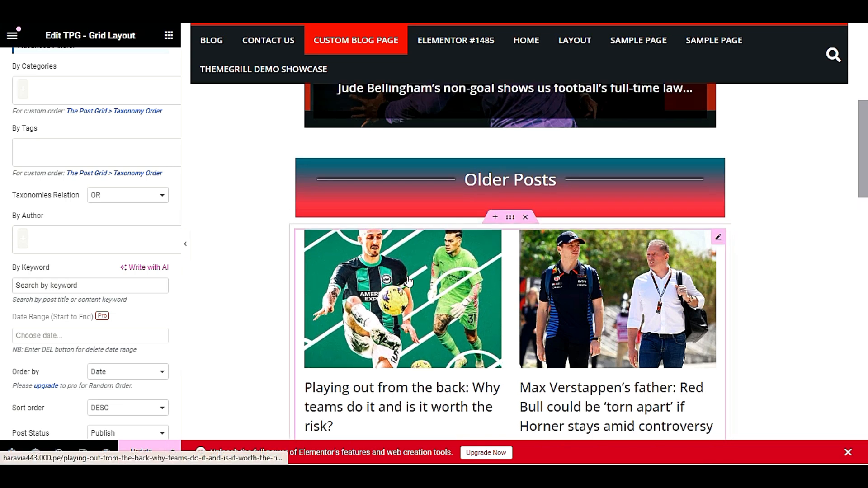
pyautogui.scroll(-3, 527, 199)
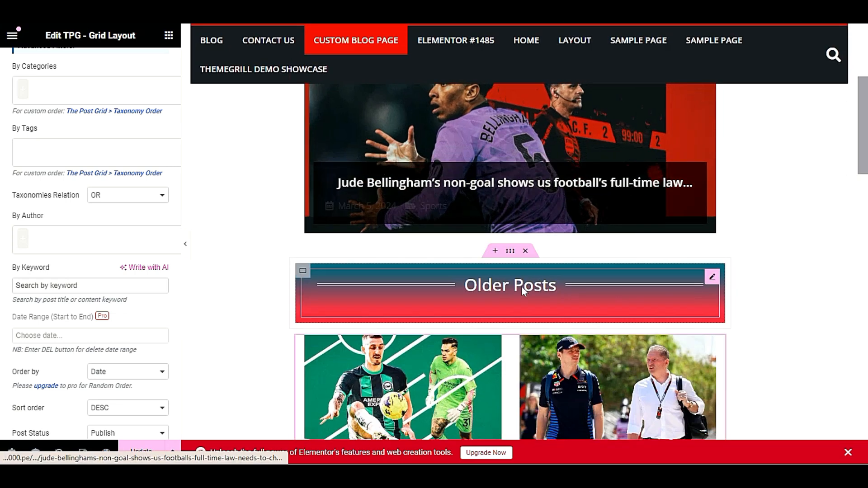
pyautogui.scroll(-3, 598, 298)
pyautogui.scroll(-4, 3, 333)
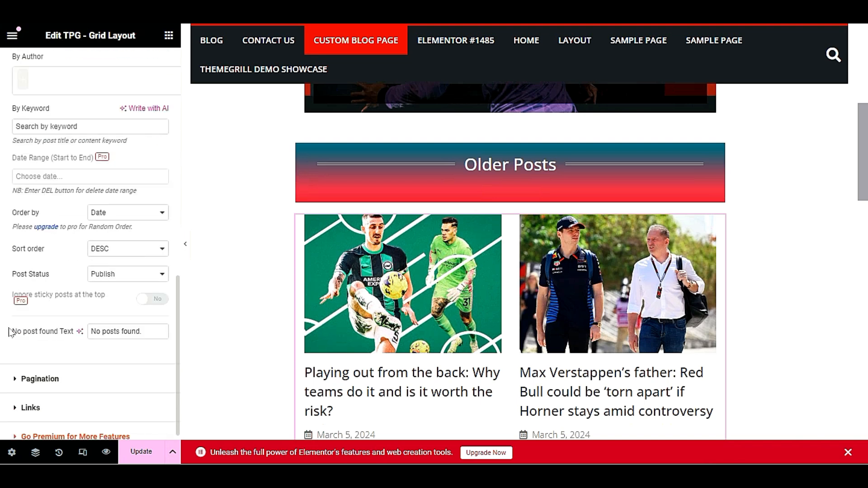
pyautogui.click(125, 214)
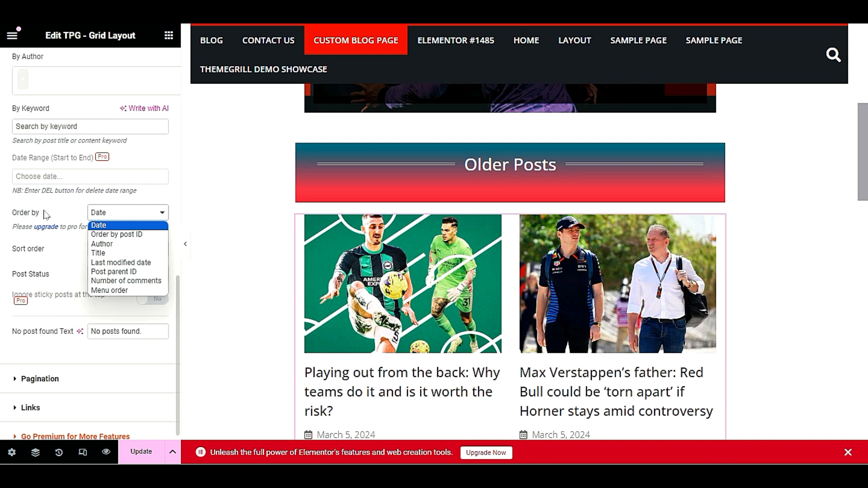
pyautogui.click(146, 217)
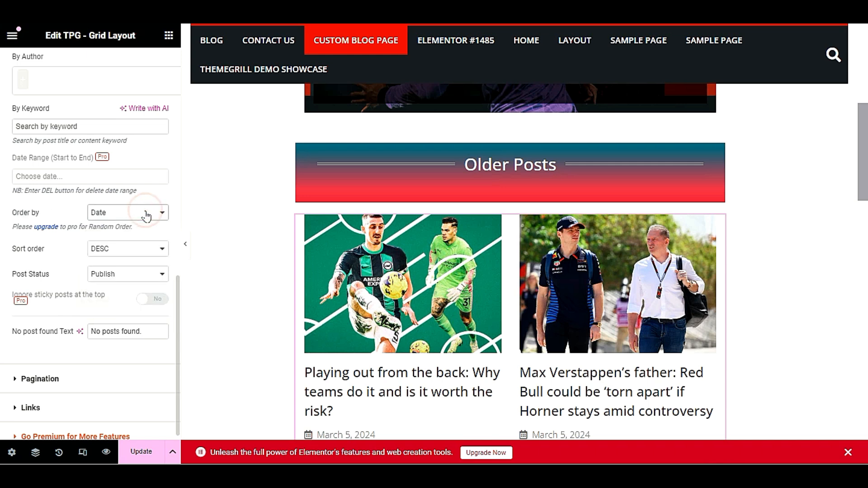
pyautogui.scroll(-2, 459, 264)
pyautogui.scroll(-5, 459, 264)
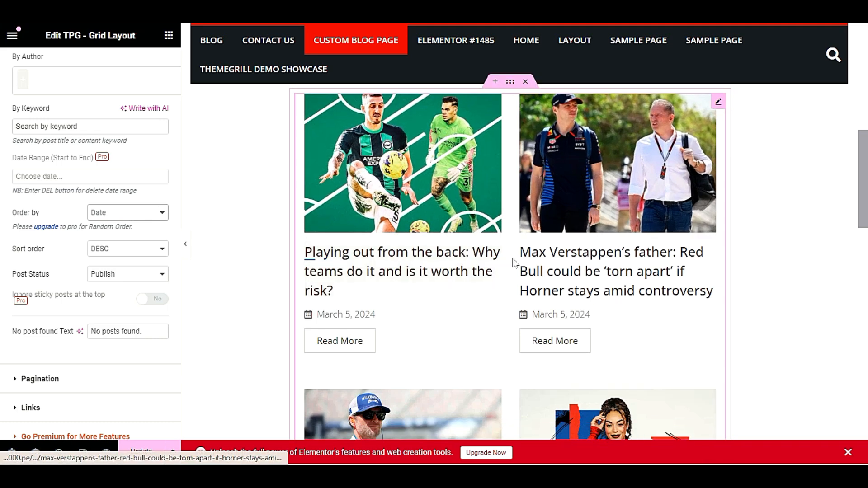
pyautogui.scroll(12, 520, 276)
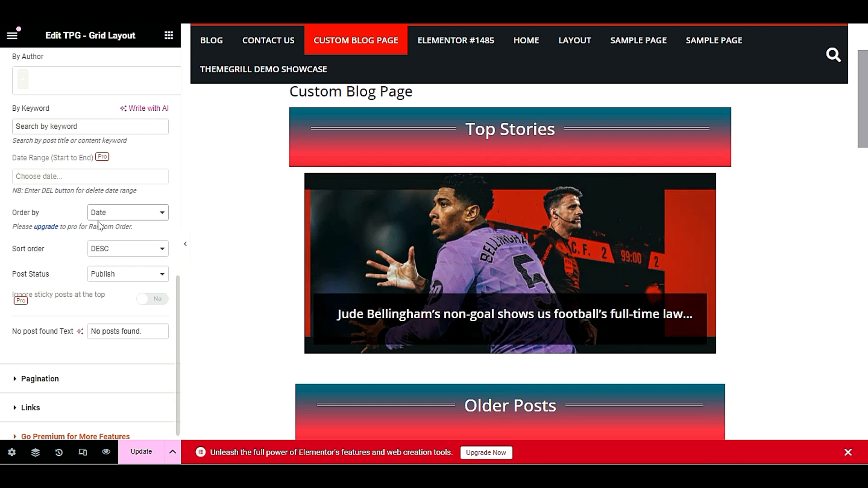
pyautogui.click(116, 215)
pyautogui.click(116, 214)
pyautogui.scroll(-1, 74, 307)
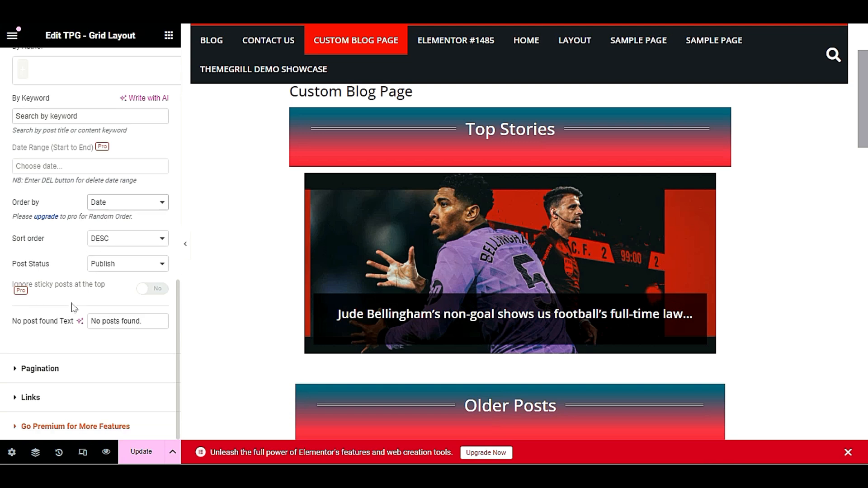
# Toggle Show Pagination on and back off, leaving the grid unpaginated
pyautogui.click(92, 370)
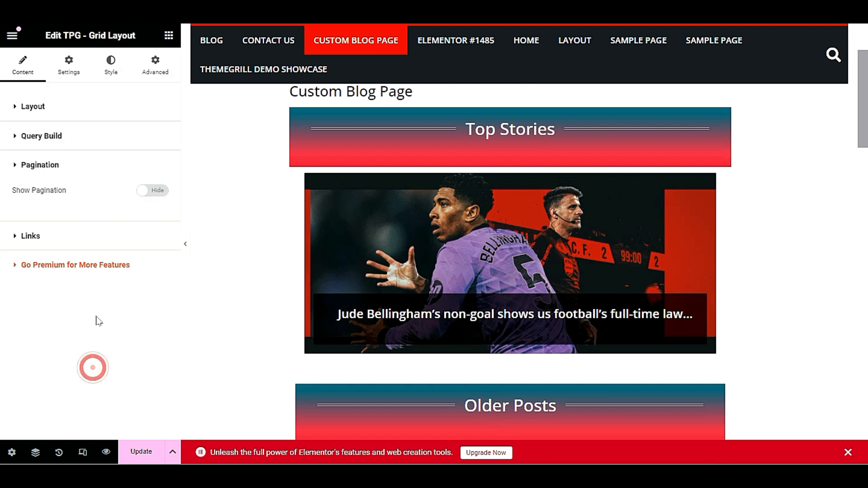
pyautogui.click(152, 191)
pyautogui.scroll(-7, 428, 311)
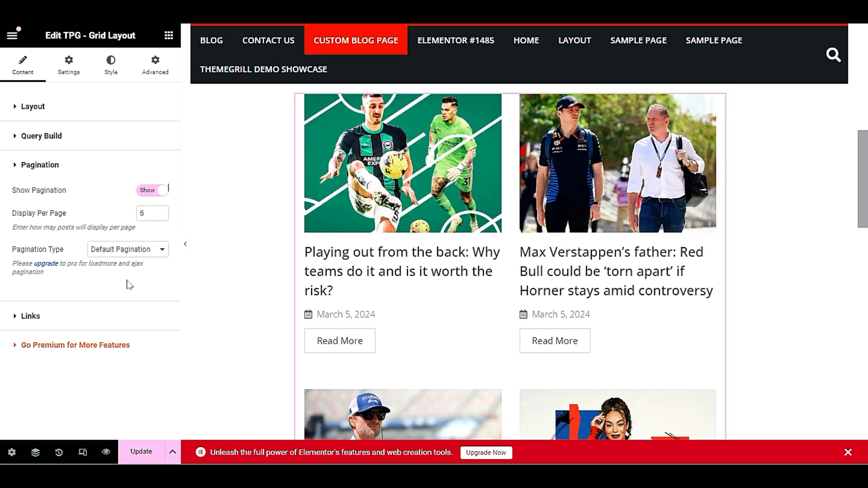
pyautogui.click(152, 190)
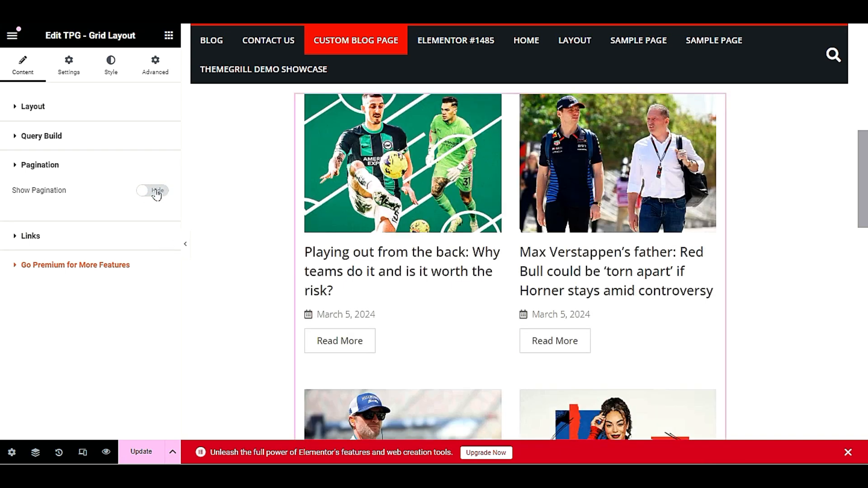
# Keep posts linking to their details page, with Link Target set back to Same Window
pyautogui.click(30, 237)
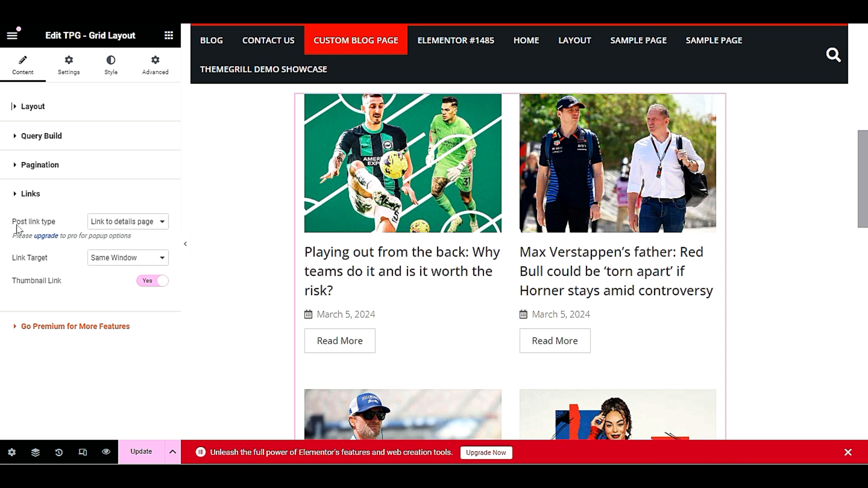
pyautogui.click(117, 225)
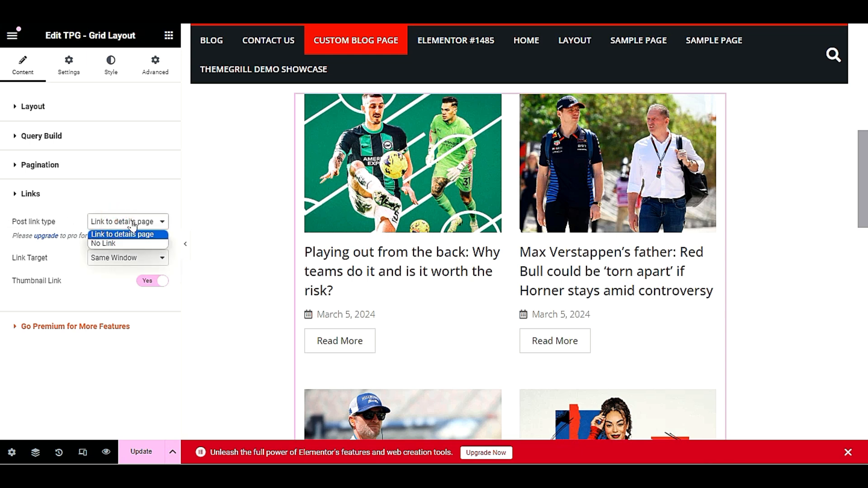
pyautogui.click(133, 223)
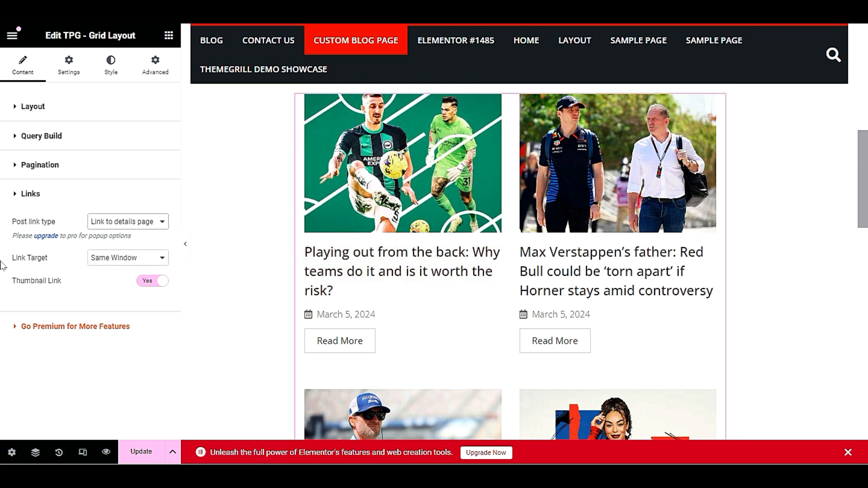
pyautogui.click(110, 258)
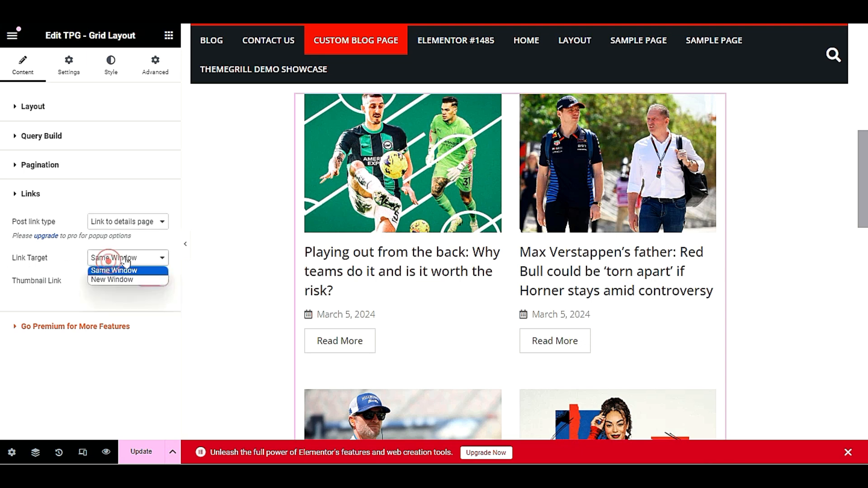
pyautogui.click(138, 279)
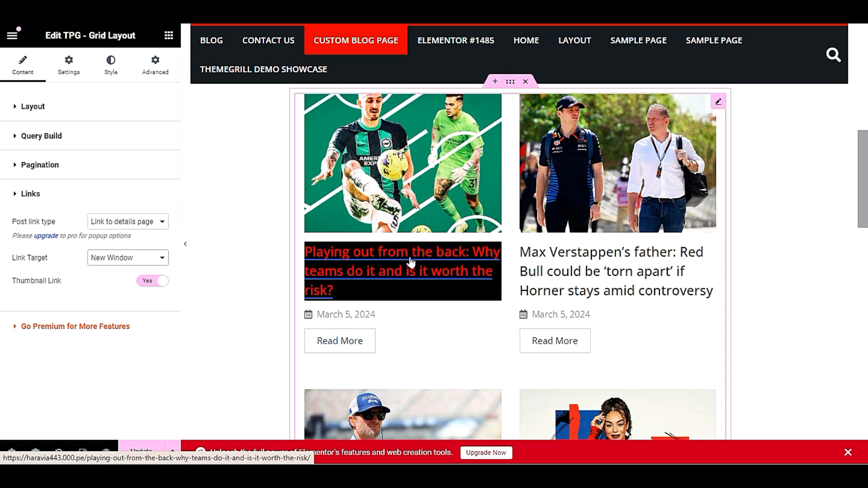
pyautogui.click(130, 257)
pyautogui.click(126, 271)
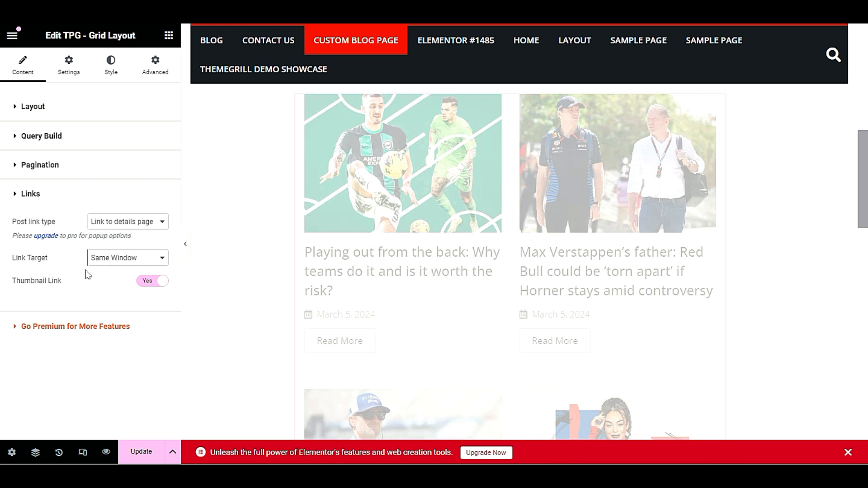
# Save the page with Update, then delete the existing post section
pyautogui.click(152, 448)
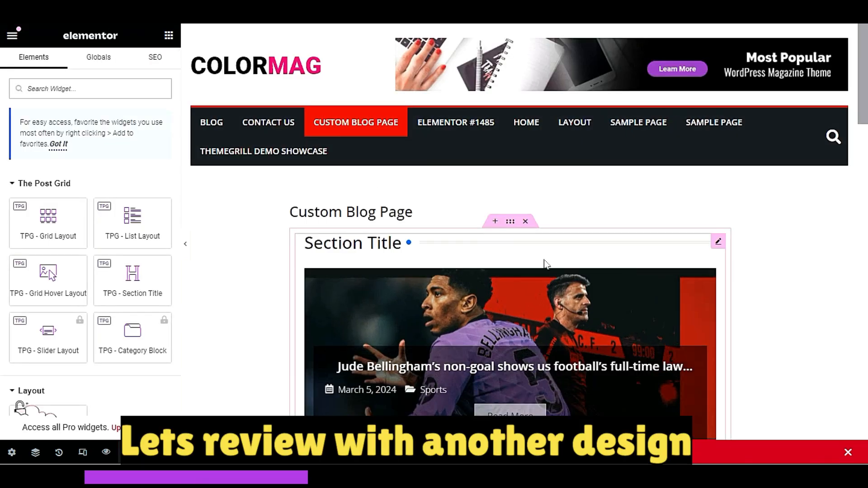
pyautogui.click(525, 221)
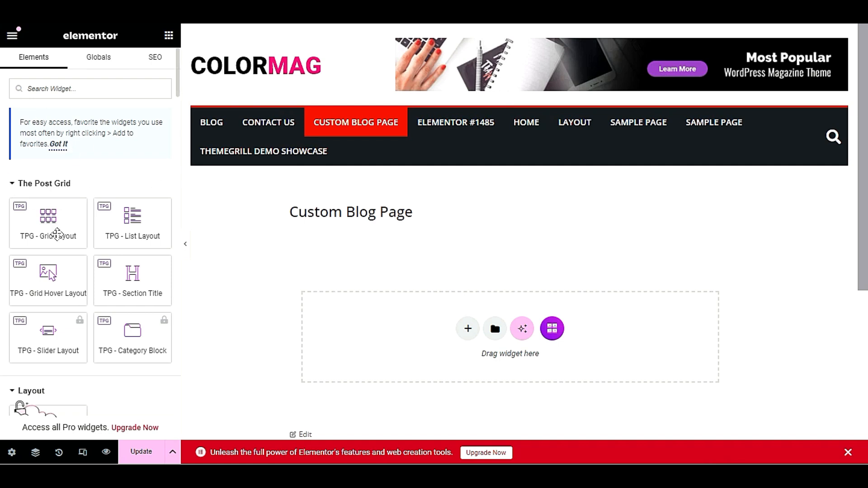
pyautogui.scroll(-1, 56, 233)
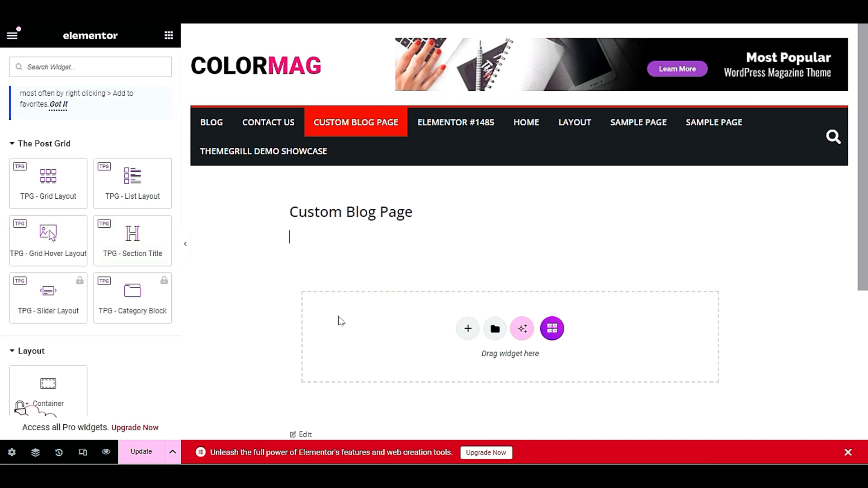
# Add a Direction Column container and drop a TPG - Section Title widget into it
pyautogui.click(468, 330)
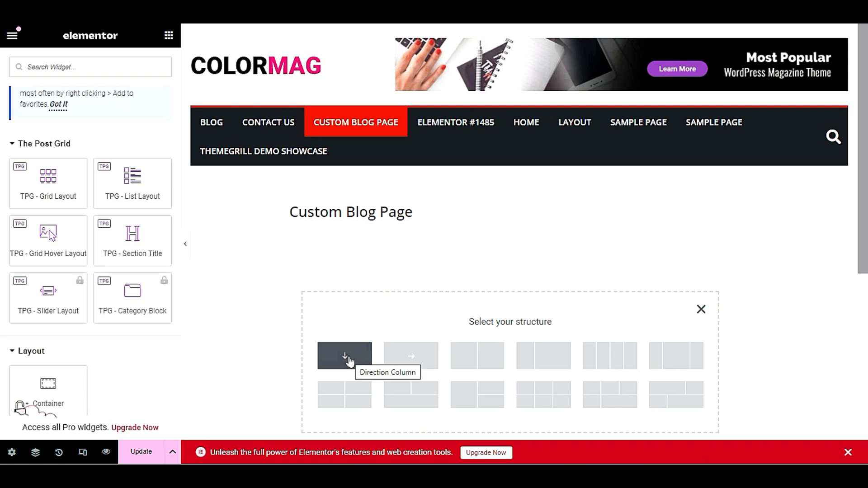
pyautogui.click(349, 356)
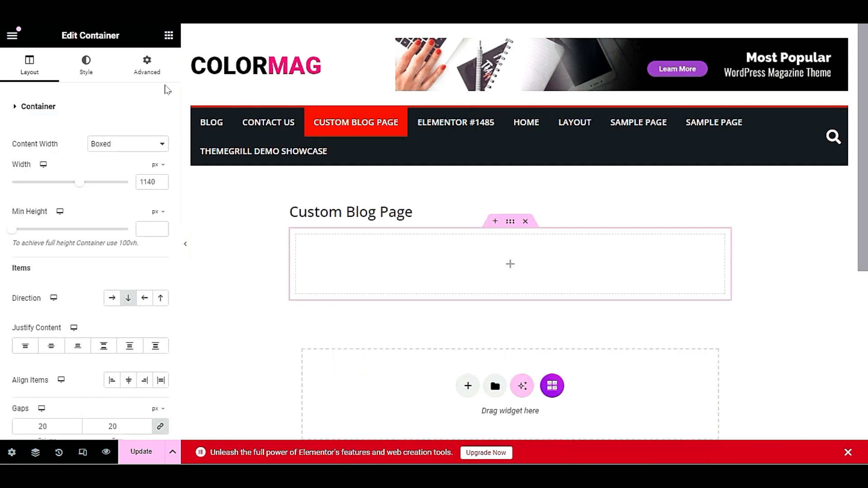
pyautogui.click(168, 35)
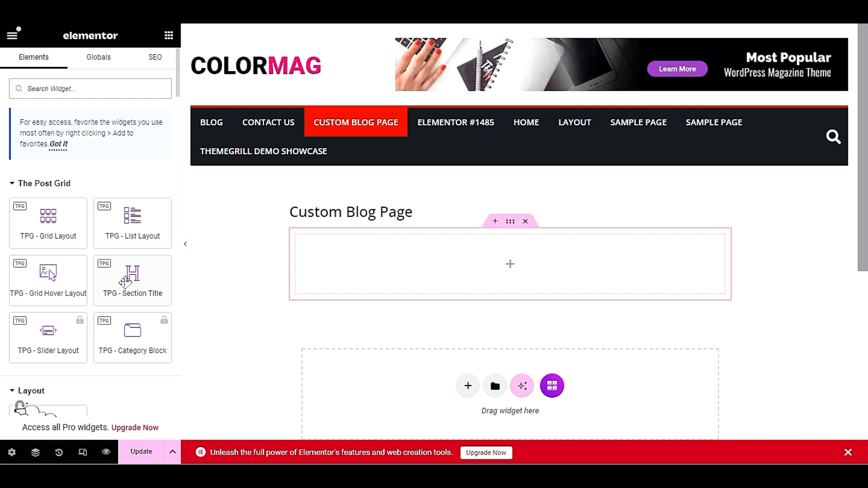
pyautogui.moveTo(128, 279); pyautogui.dragTo(389, 269)
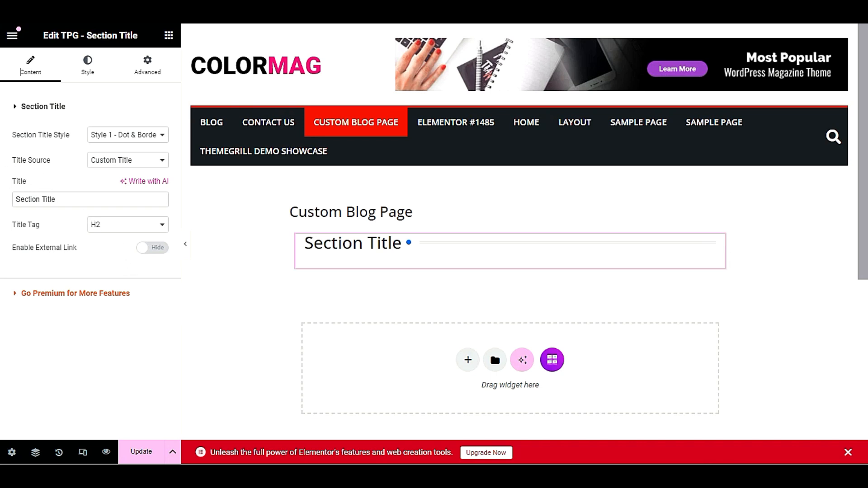
# Replace the default 'Section Title' text in the Title field with 'Top Stories'
pyautogui.doubleClick(29, 181)
pyautogui.click(84, 198)
pyautogui.tripleClick(84, 198)
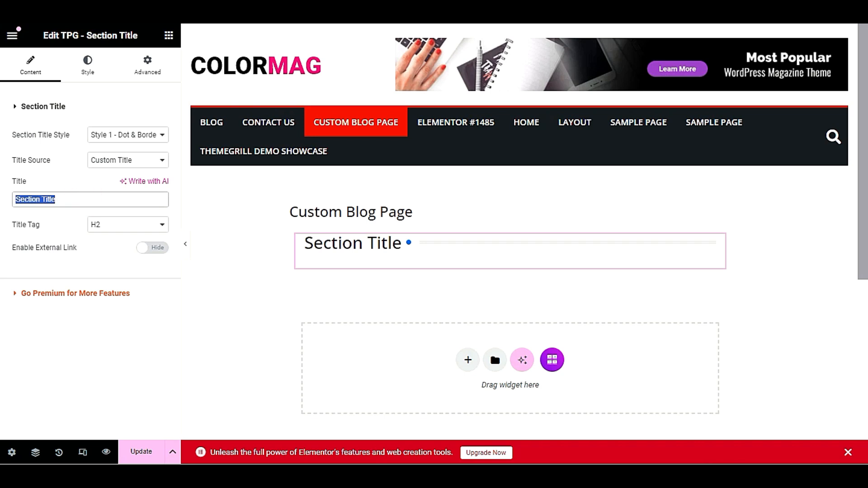
pyautogui.write('Top Stories')
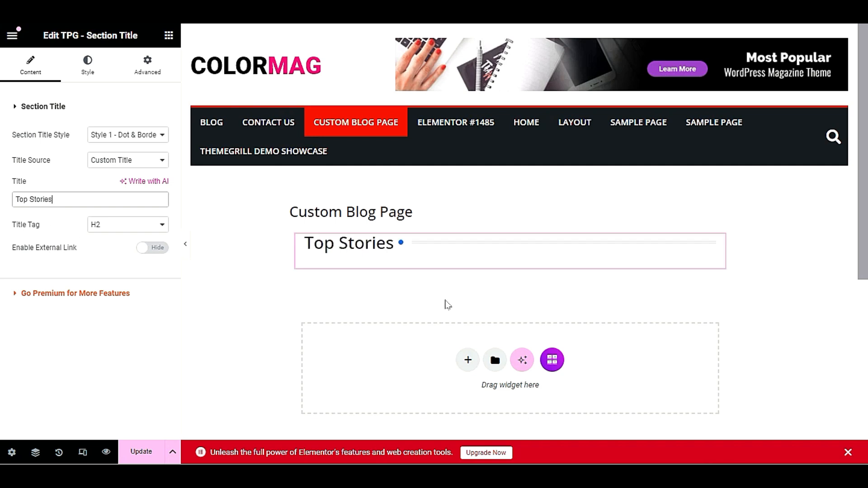
pyautogui.scroll(-2, 480, 266)
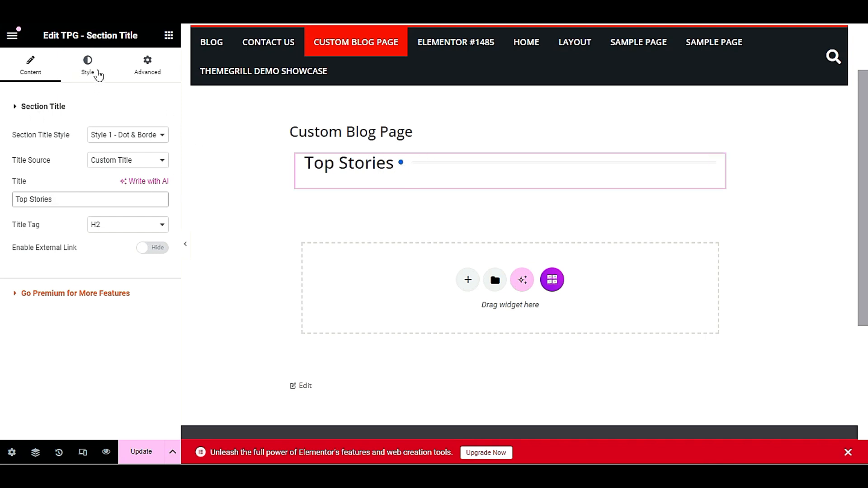
# Centre the heading and set Section Title Style to Style 2 - BG & Border
pyautogui.click(87, 64)
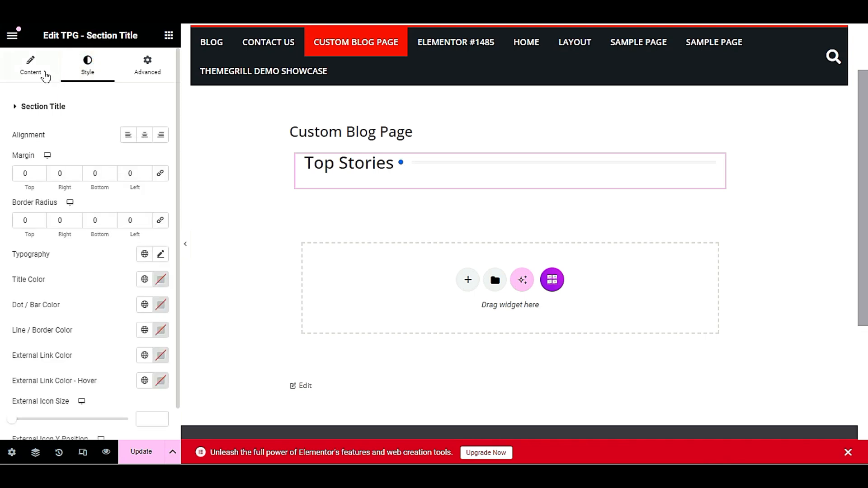
pyautogui.click(142, 135)
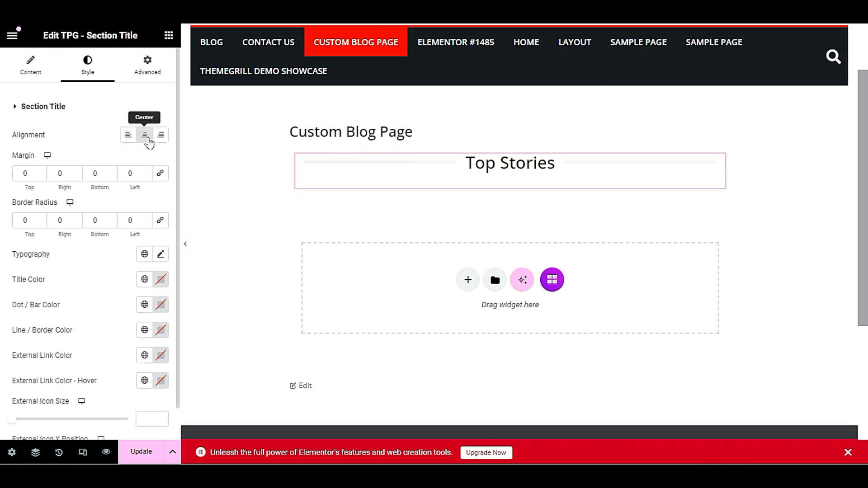
pyautogui.click(30, 68)
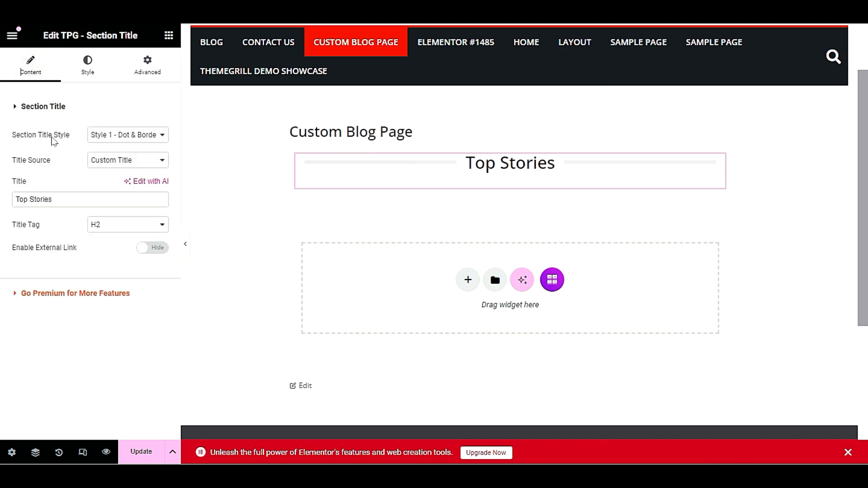
pyautogui.click(132, 138)
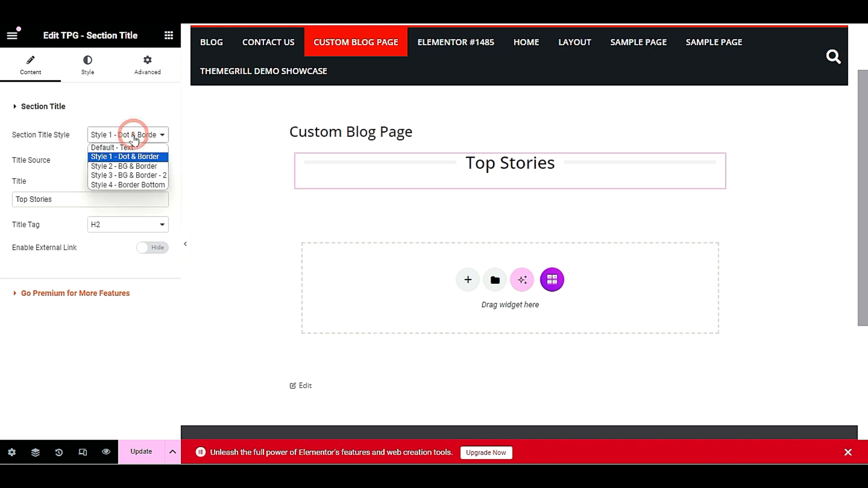
pyautogui.click(129, 167)
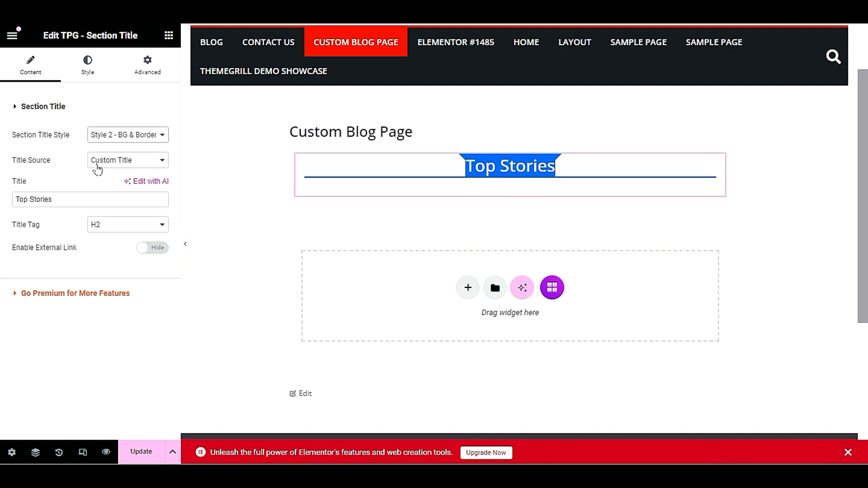
pyautogui.click(93, 166)
pyautogui.click(113, 166)
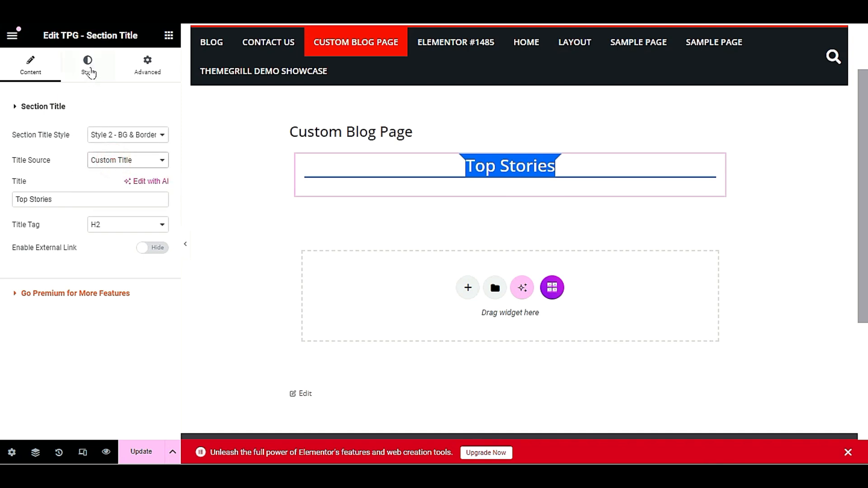
# Set the Title Background Color to red and save the page with Update
pyautogui.click(87, 65)
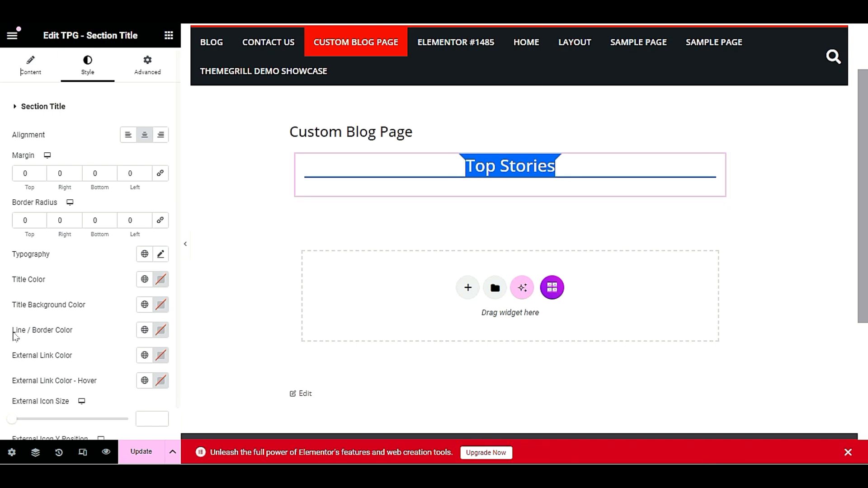
pyautogui.click(161, 304)
pyautogui.moveTo(199, 179); pyautogui.dragTo(230, 152)
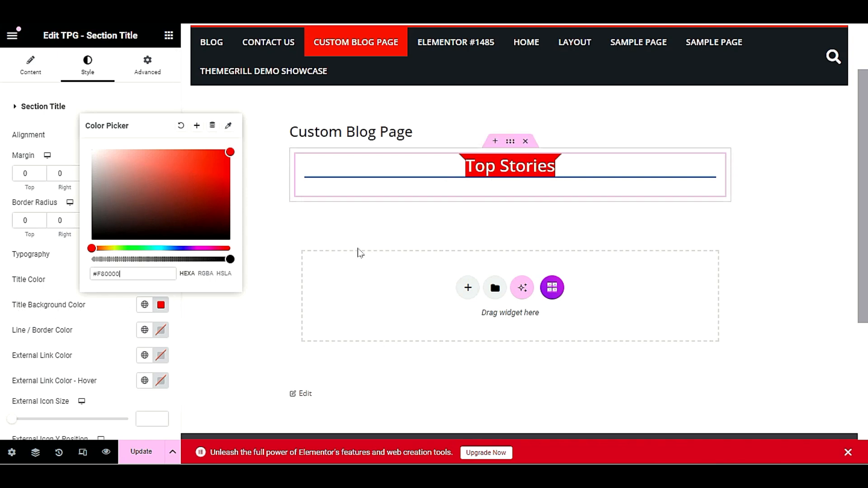
pyautogui.click(65, 319)
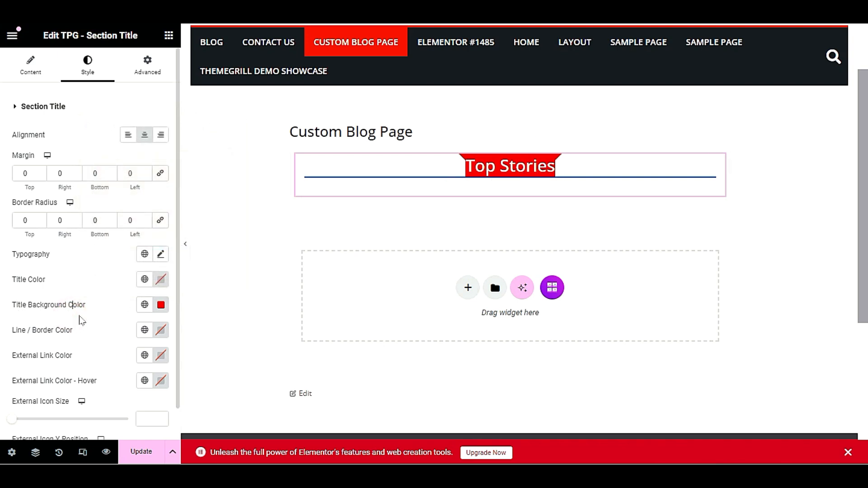
pyautogui.scroll(-1, 93, 324)
pyautogui.scroll(1, 94, 324)
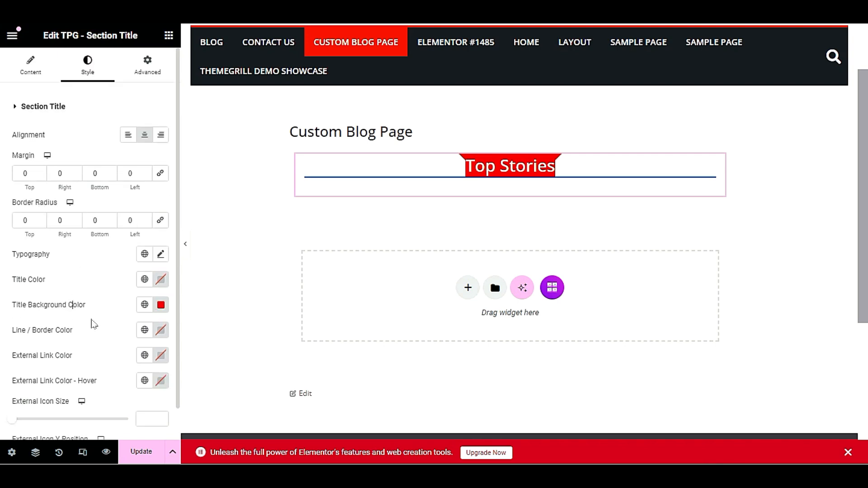
pyautogui.click(142, 446)
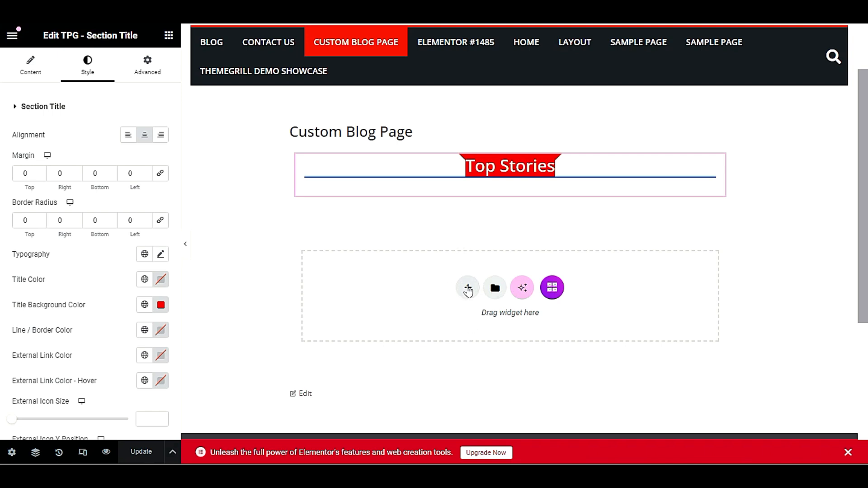
# Insert a single-column container under Top Stories and bring up the Elements widget panel
pyautogui.click(467, 288)
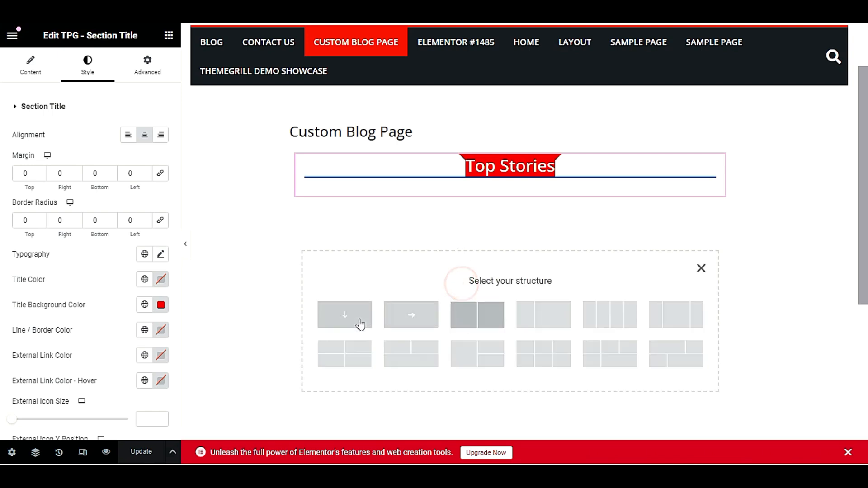
pyautogui.click(353, 319)
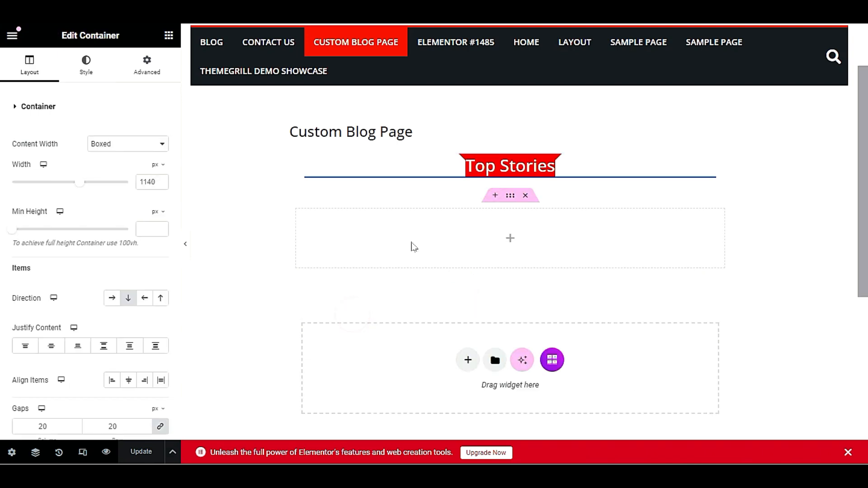
pyautogui.click(168, 35)
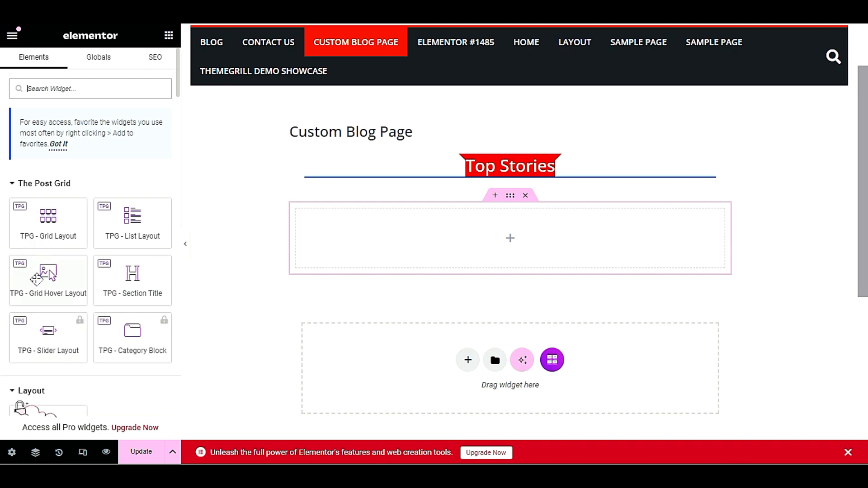
# Drop a TPG - Grid Hover Layout widget into the container and choose Layout 2
pyautogui.moveTo(21, 285); pyautogui.dragTo(456, 239)
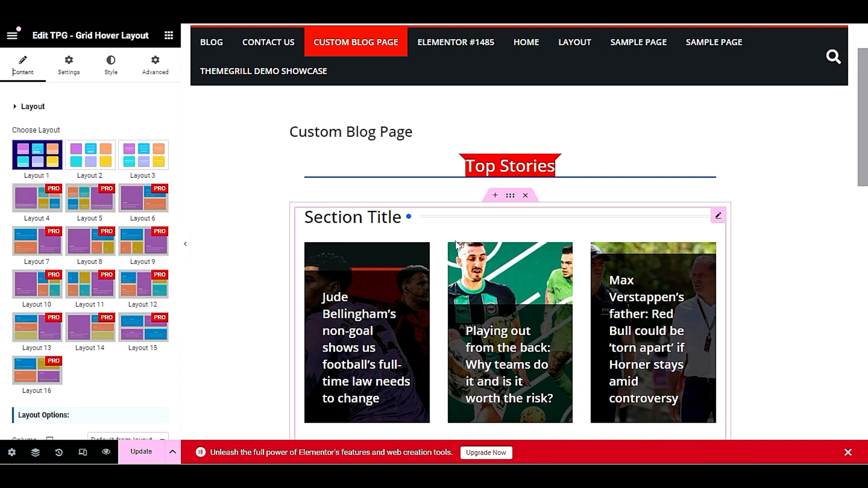
pyautogui.scroll(-1, 452, 243)
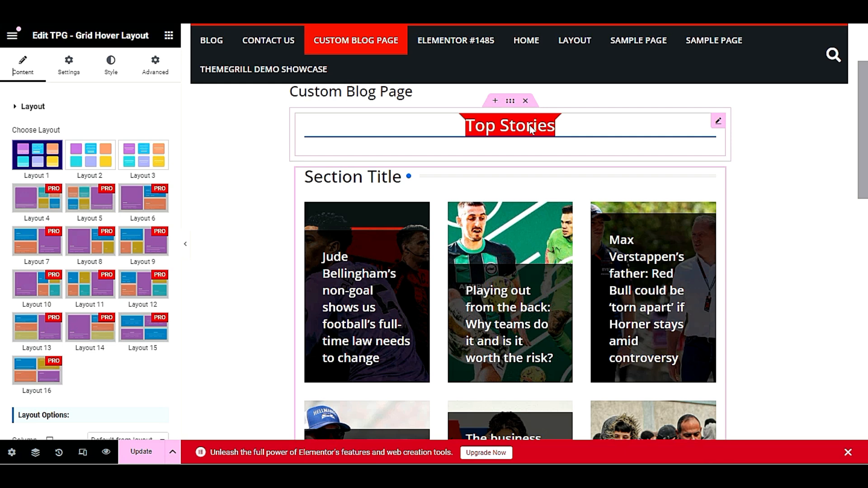
pyautogui.scroll(-3, 530, 126)
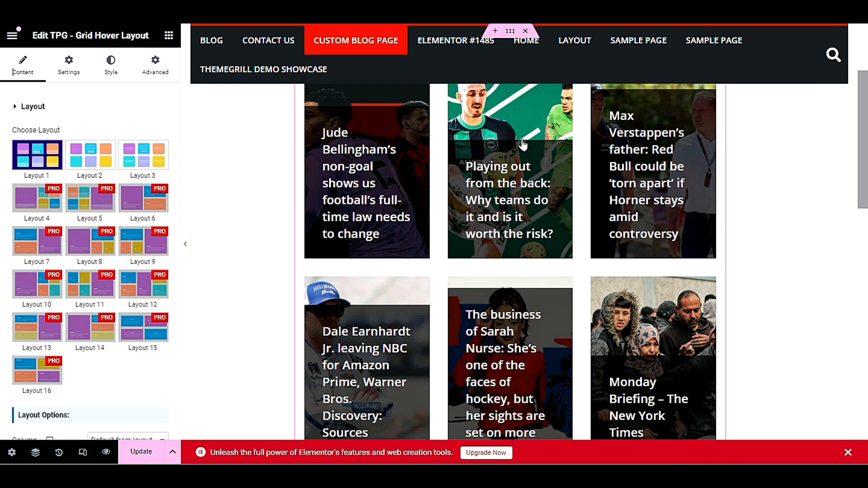
pyautogui.scroll(4, 513, 228)
pyautogui.scroll(2, 513, 228)
pyautogui.scroll(-4, 630, 258)
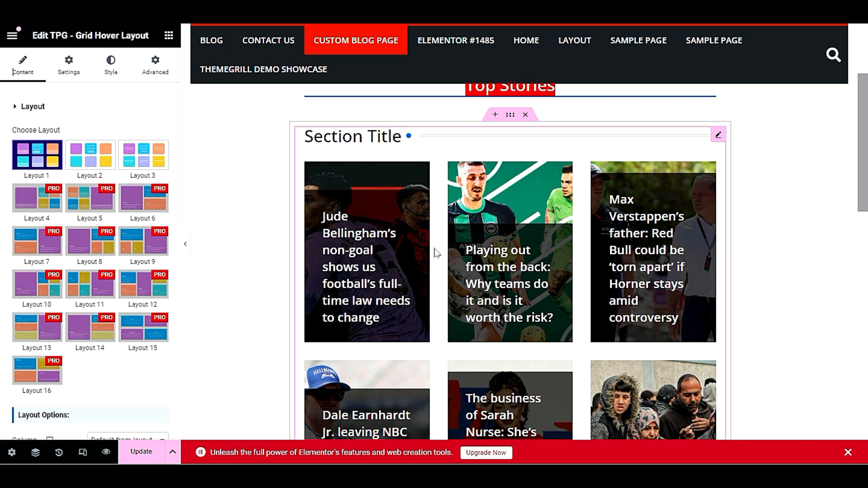
pyautogui.click(90, 154)
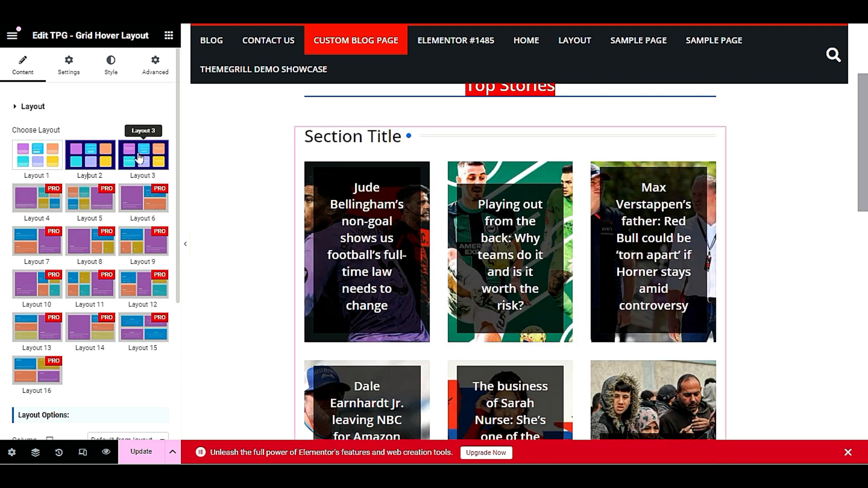
# Set the hover grid's Column option to 1 Columns
pyautogui.scroll(-3, 102, 267)
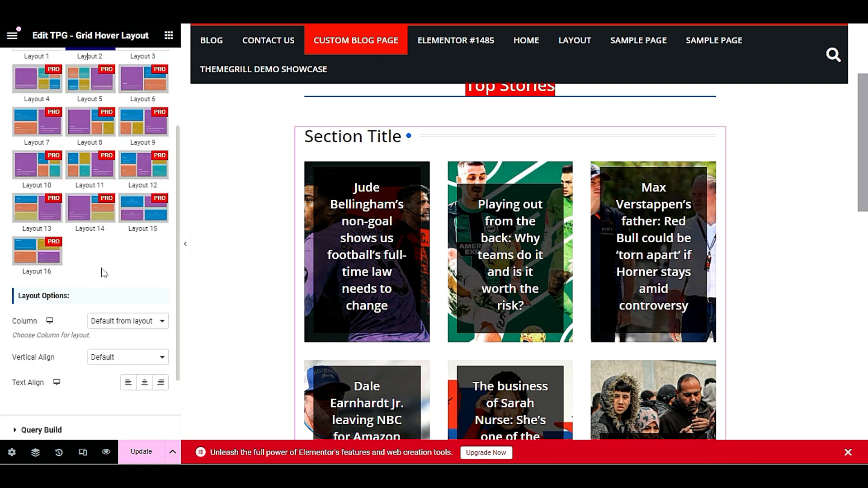
pyautogui.scroll(-1, 103, 273)
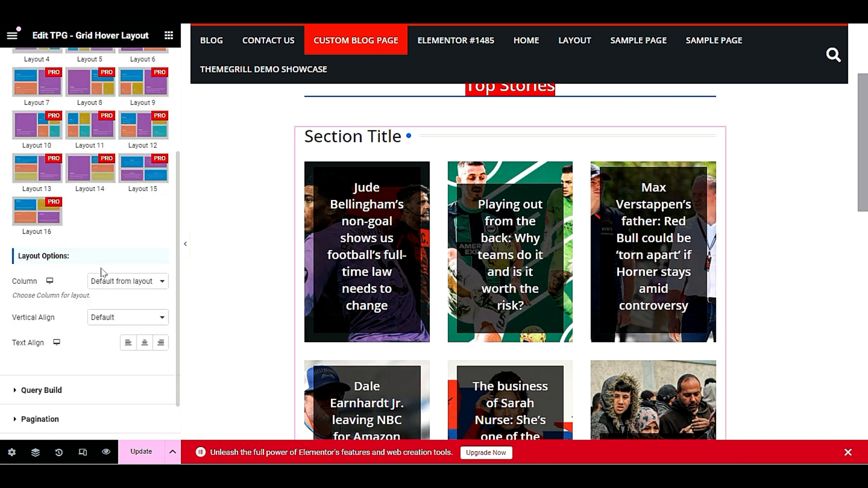
pyautogui.click(132, 281)
pyautogui.click(128, 332)
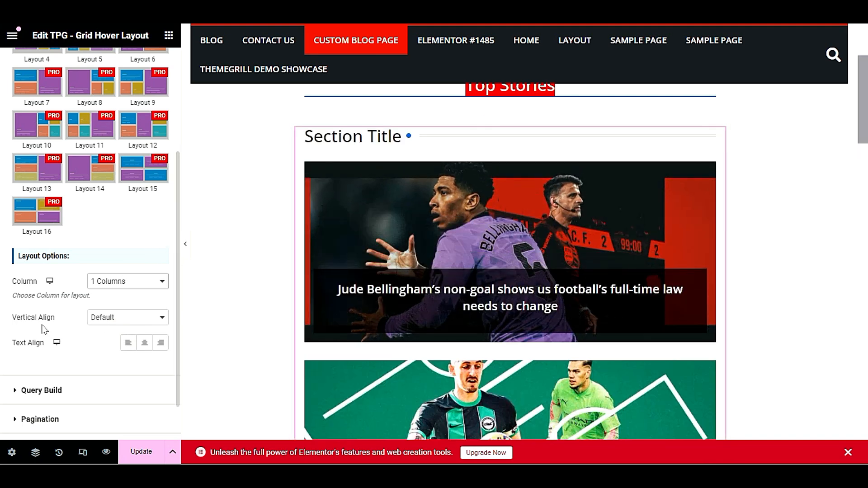
pyautogui.scroll(-1, 41, 328)
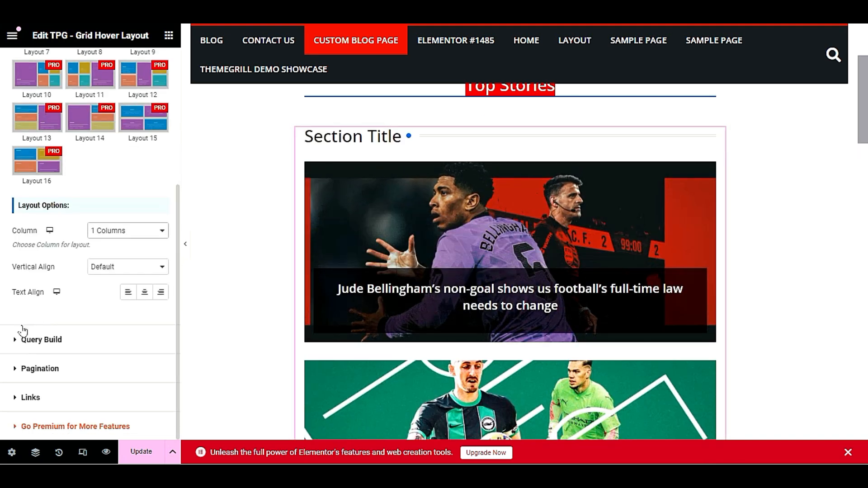
pyautogui.click(58, 339)
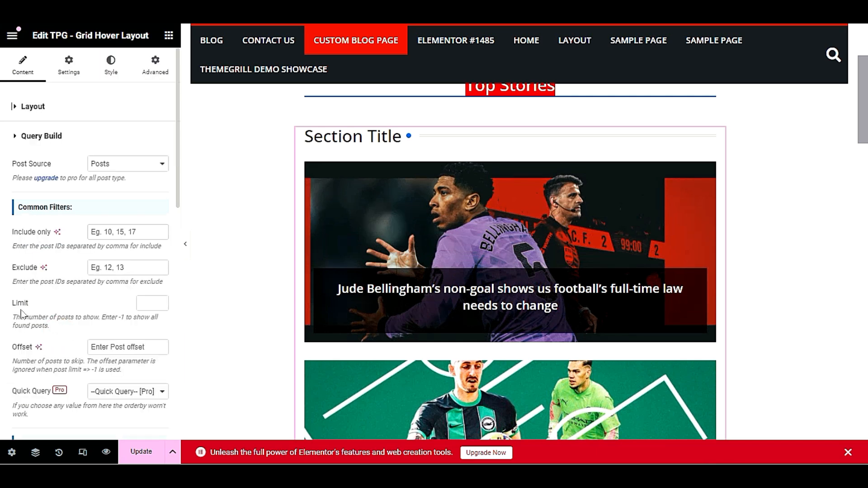
# Limit the Top Stories grid to 1 post, hide its Section Title, and update the page
pyautogui.click(142, 302)
pyautogui.write('1')
pyautogui.click(69, 314)
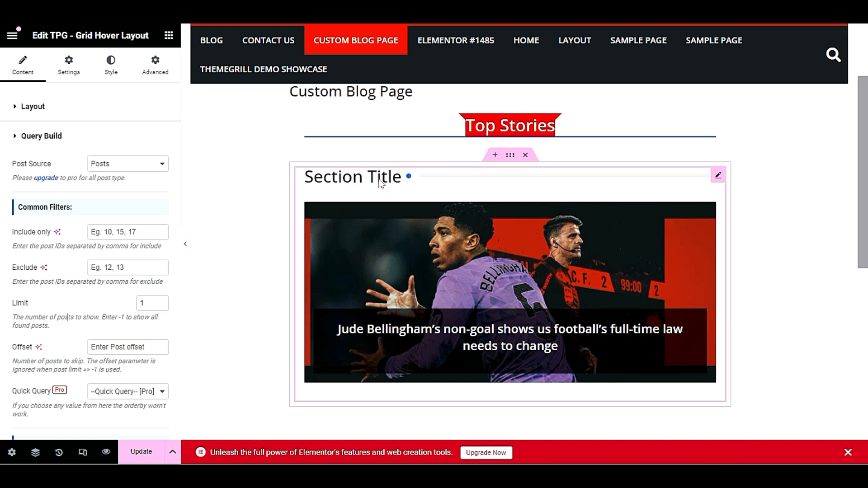
pyautogui.click(719, 176)
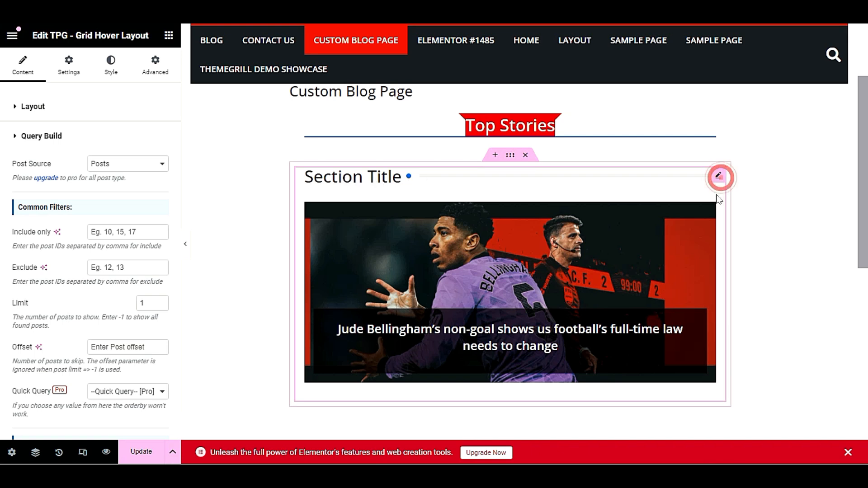
pyautogui.click(60, 71)
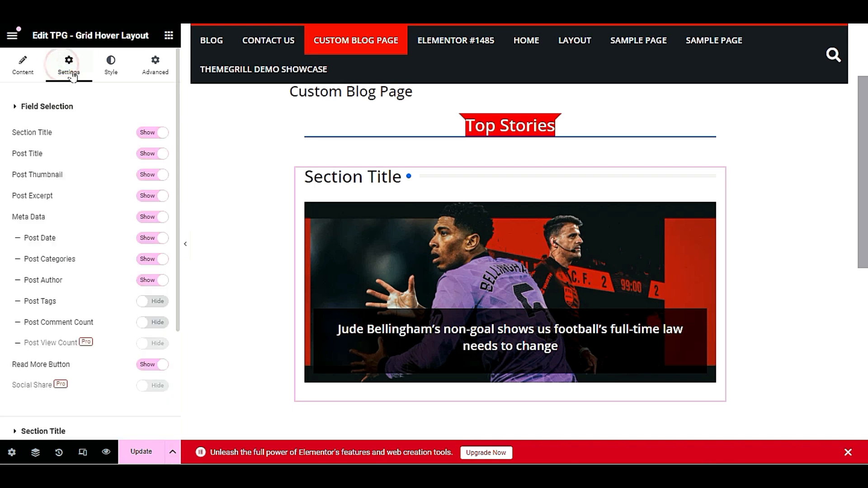
pyautogui.click(154, 132)
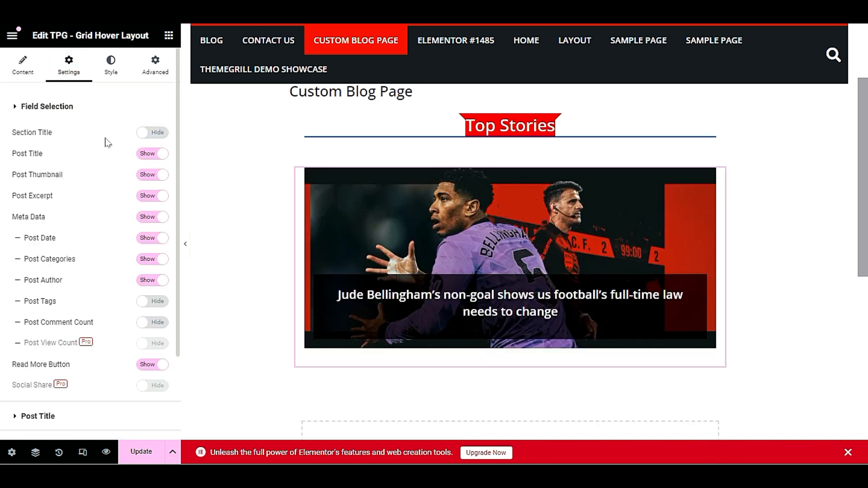
pyautogui.click(138, 450)
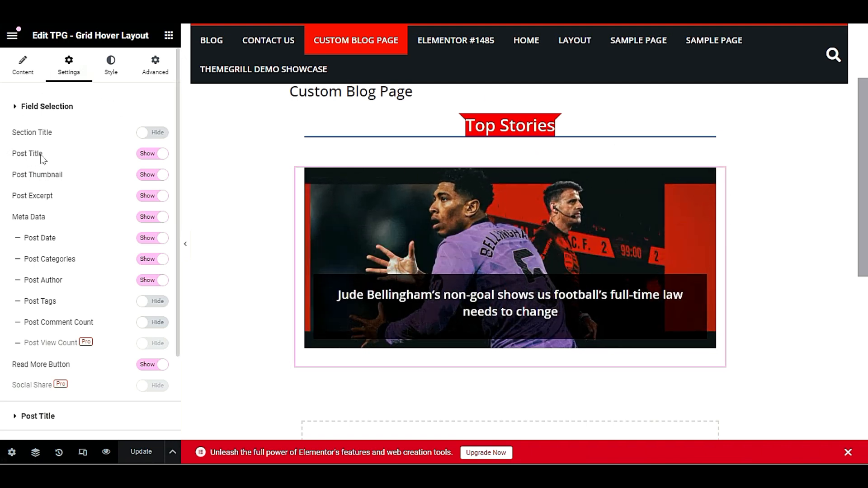
# Hide the Post Excerpt while keeping the Post Title and Thumbnail shown, then update again
pyautogui.click(144, 155)
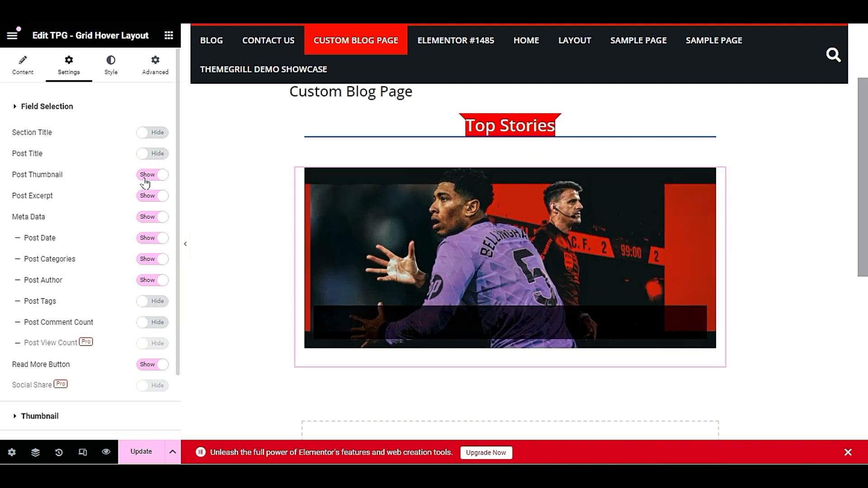
pyautogui.click(144, 175)
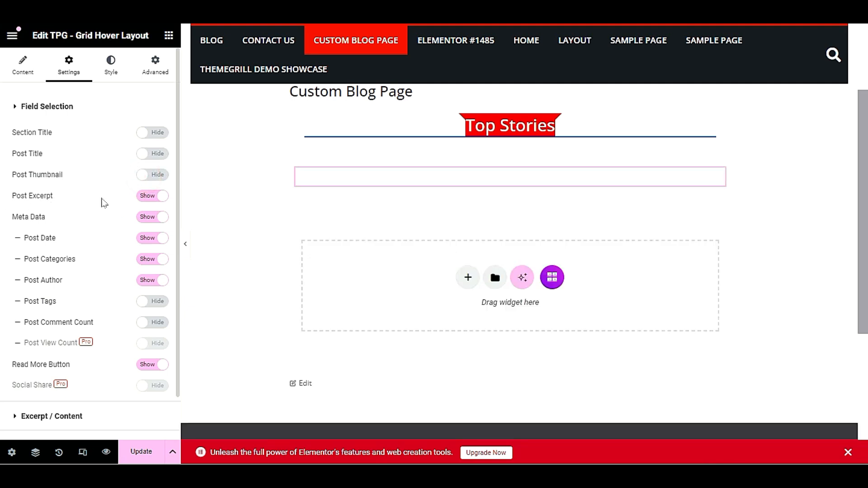
pyautogui.click(147, 199)
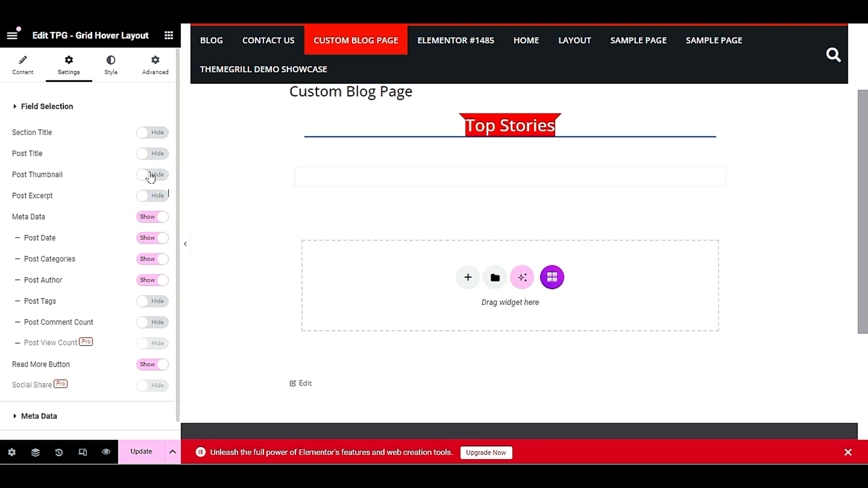
pyautogui.click(153, 175)
pyautogui.click(153, 154)
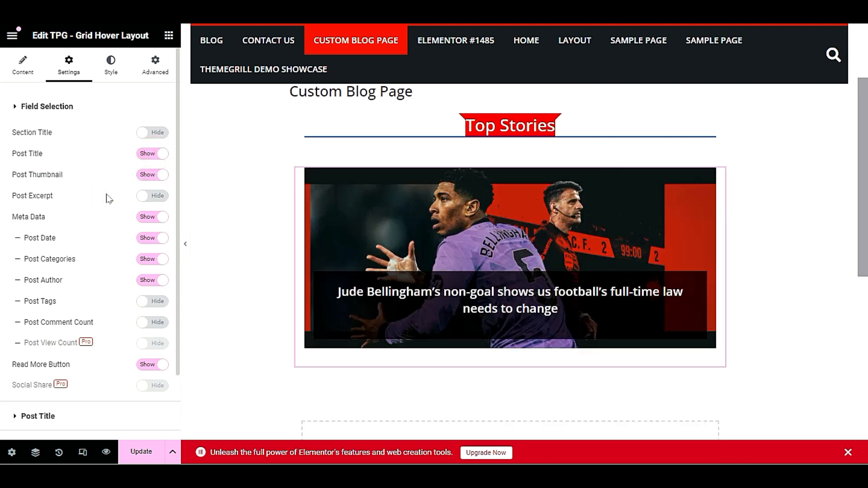
pyautogui.moveTo(528, 300)
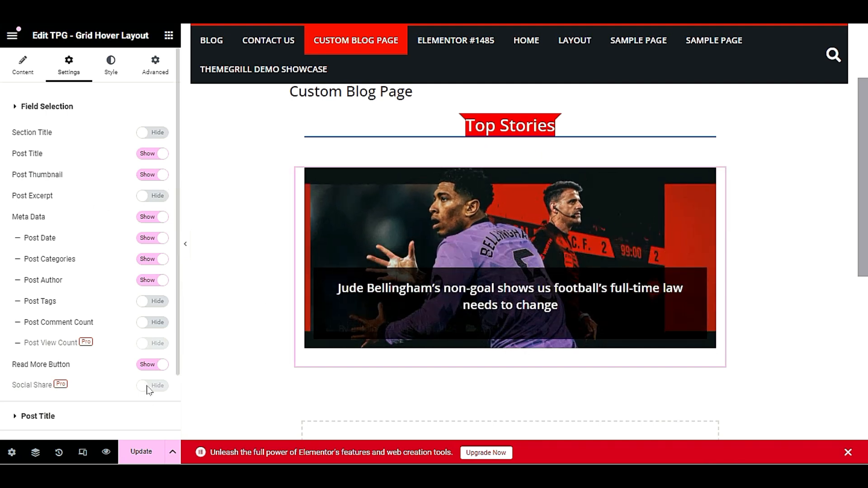
pyautogui.click(141, 450)
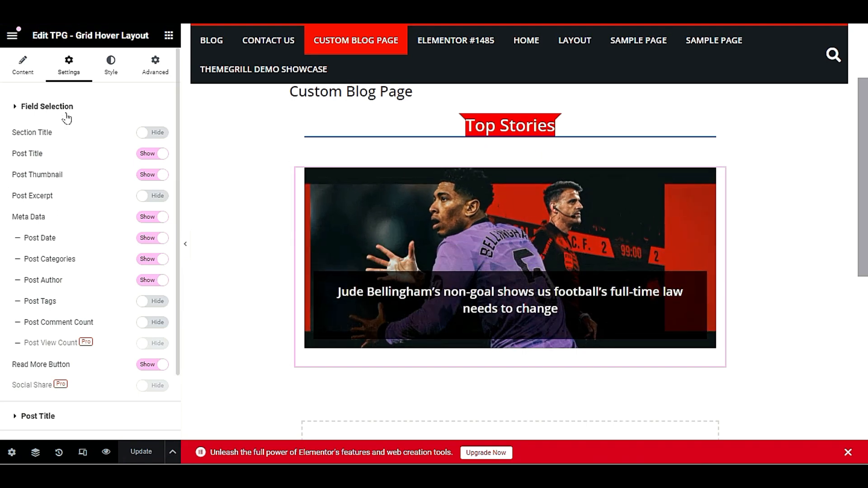
# Switch the Top Stories card to Layout 3, hide Post Author and Post Categories, and update
pyautogui.click(27, 69)
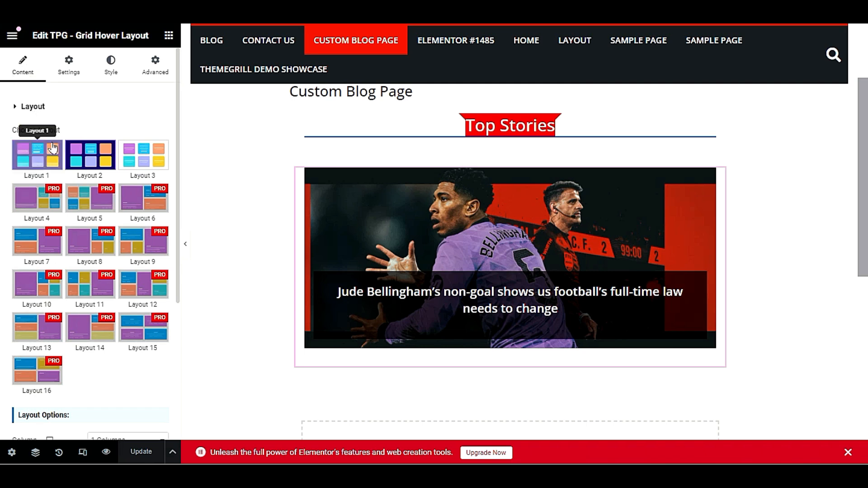
pyautogui.click(143, 151)
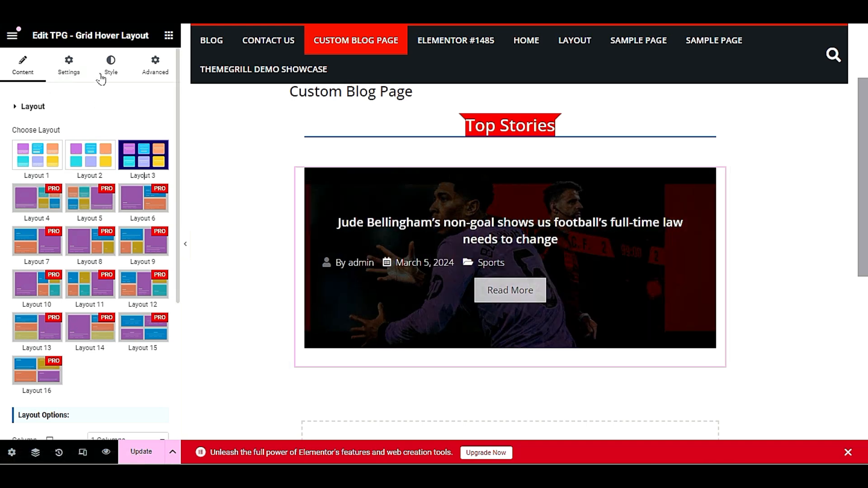
pyautogui.click(66, 60)
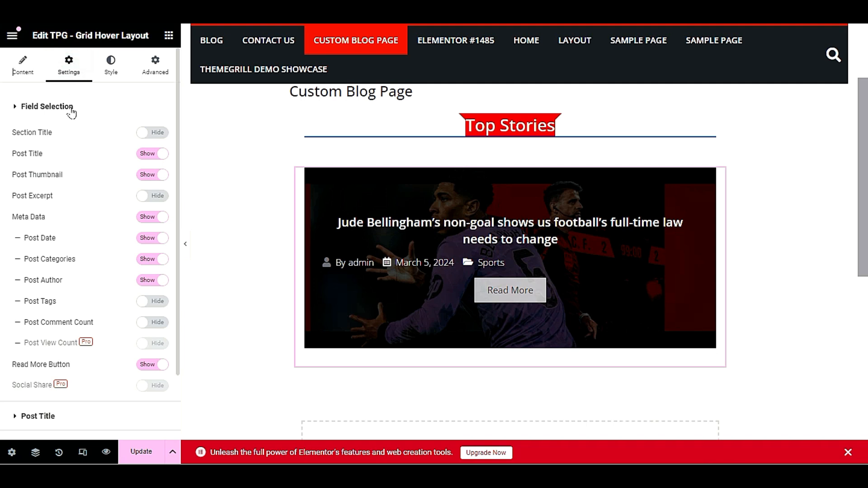
pyautogui.click(146, 281)
pyautogui.click(147, 259)
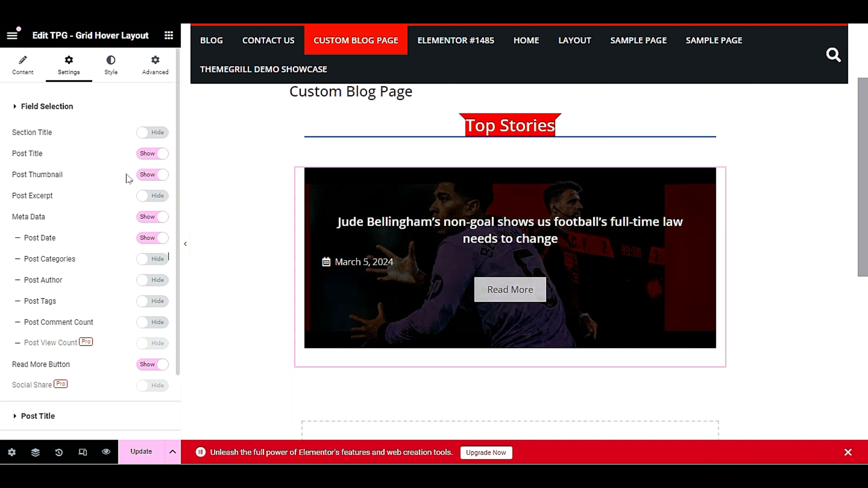
pyautogui.click(137, 452)
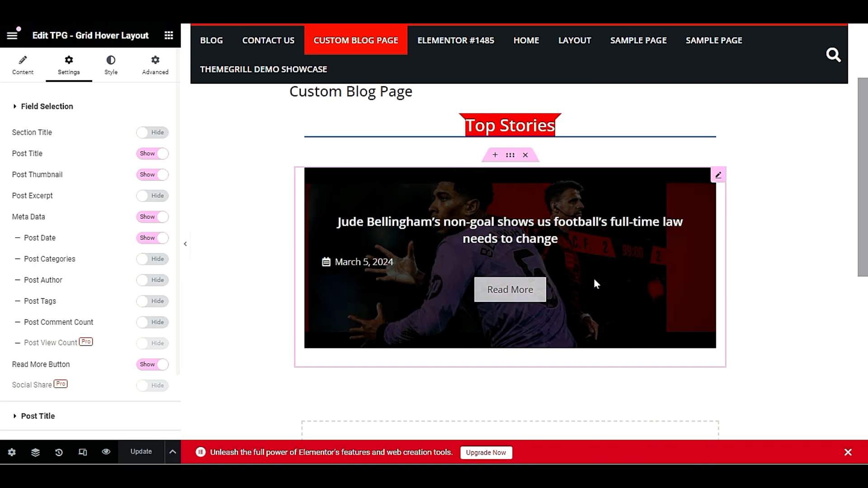
pyautogui.scroll(-3, 561, 266)
pyautogui.scroll(2, 561, 266)
pyautogui.scroll(-3, 508, 220)
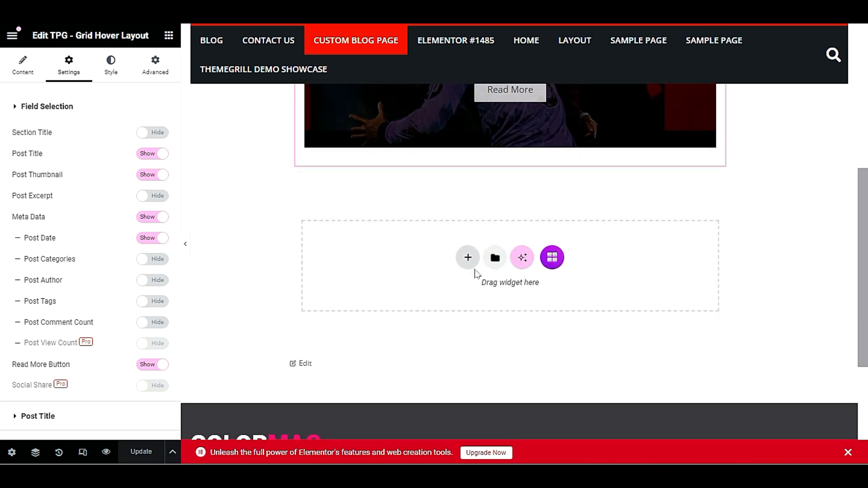
pyautogui.scroll(4, 475, 278)
pyautogui.scroll(1, 475, 285)
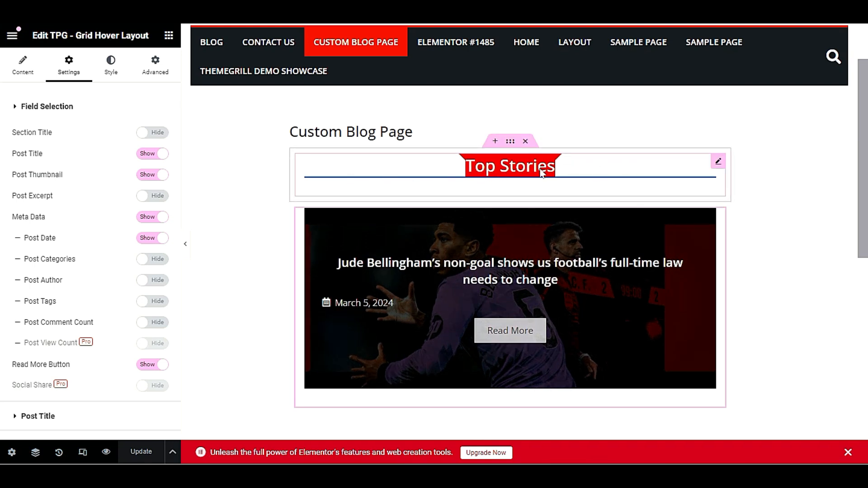
# Copy the Top Stories heading and paste it into a new single-column section below the card
pyautogui.rightClick(579, 173)
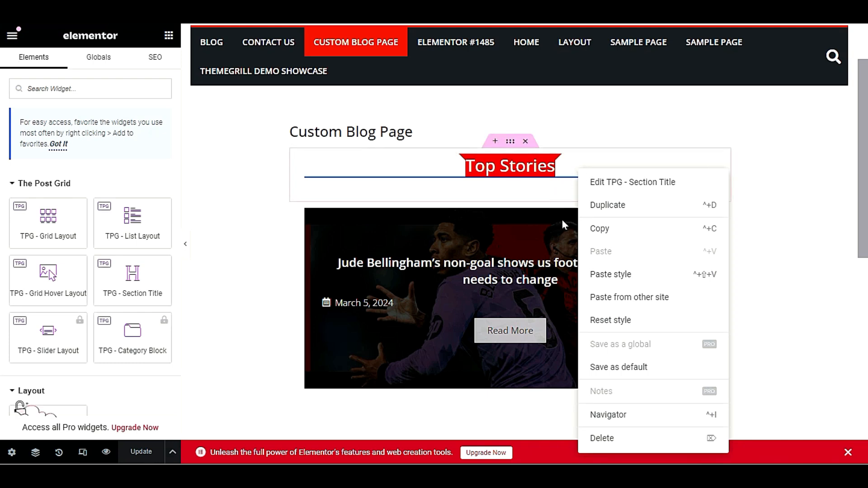
pyautogui.click(614, 230)
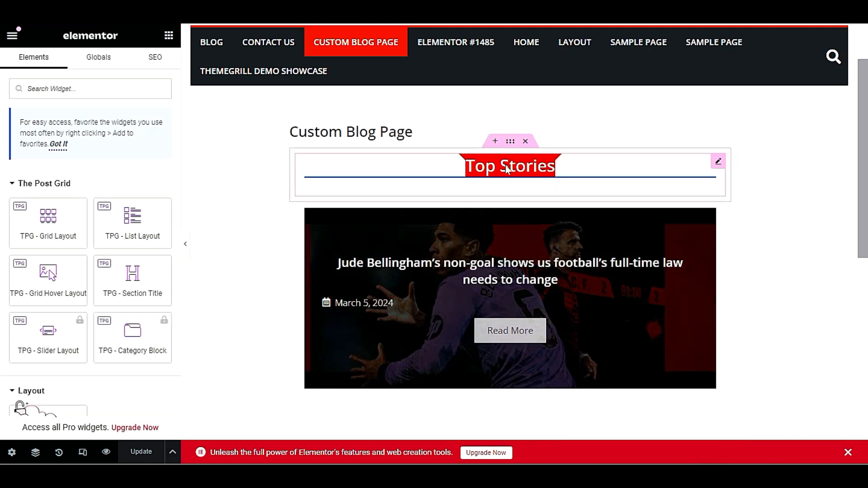
pyautogui.scroll(-5, 504, 250)
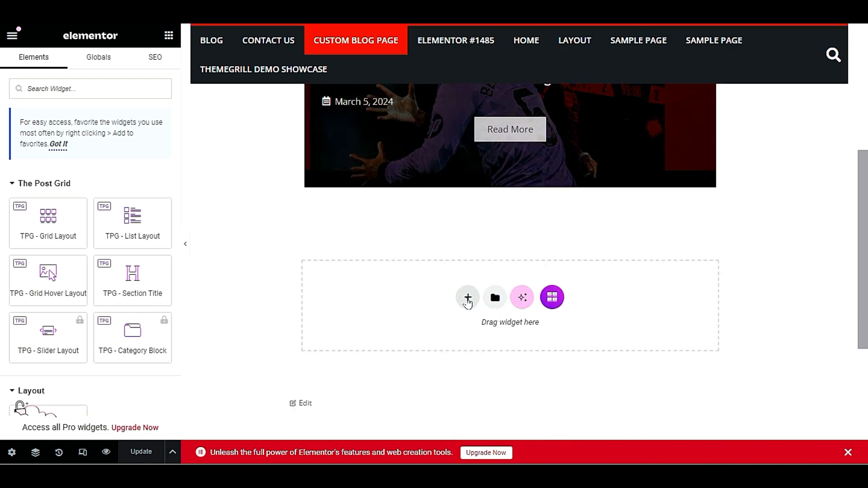
pyautogui.click(470, 298)
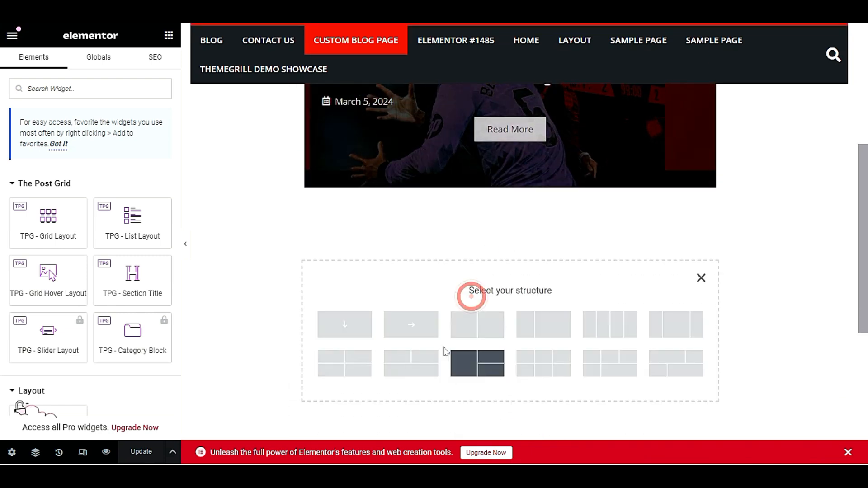
pyautogui.click(354, 326)
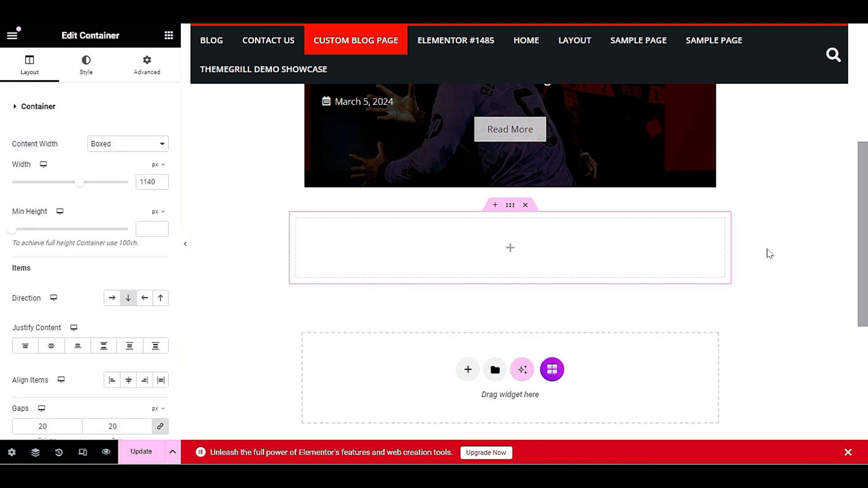
pyautogui.rightClick(582, 248)
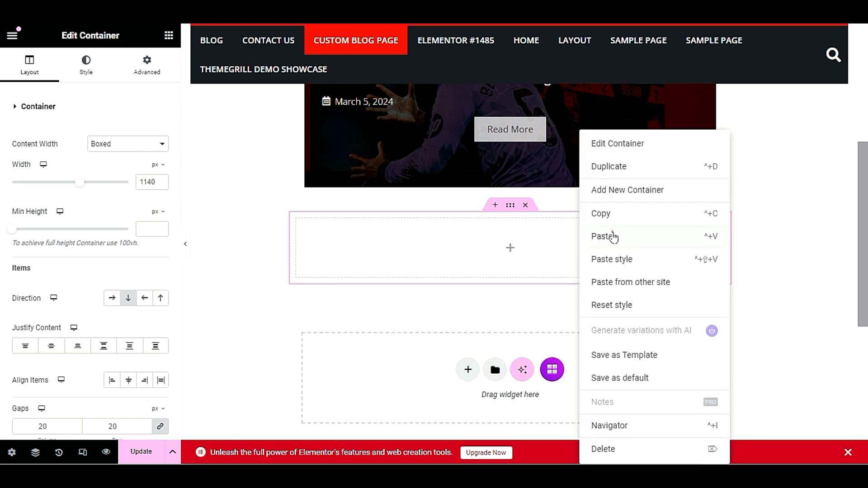
pyautogui.click(613, 236)
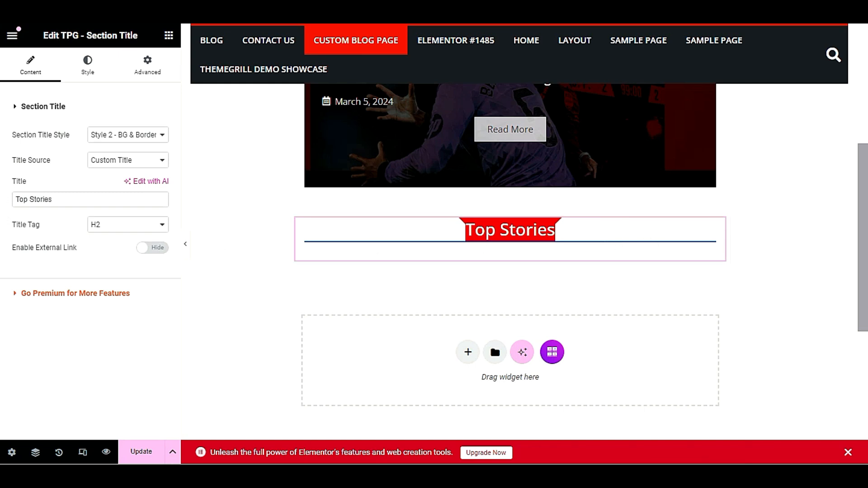
# Rename the pasted heading's title to 'Older Posts'
pyautogui.tripleClick(68, 198)
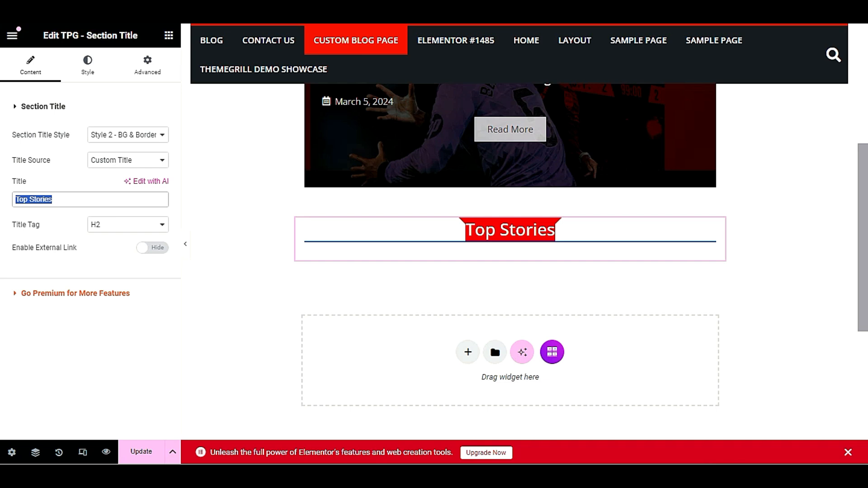
pyautogui.write('Older Posts')
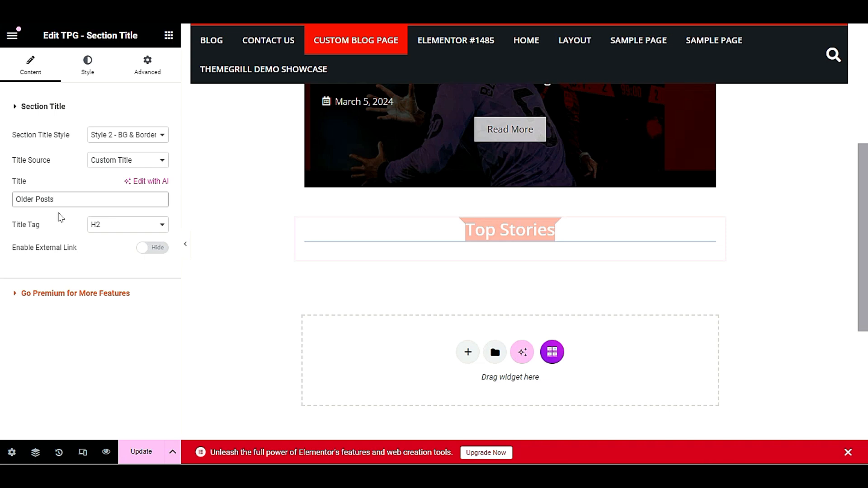
pyautogui.moveTo(31, 199); pyautogui.dragTo(23, 199)
pyautogui.click(35, 199)
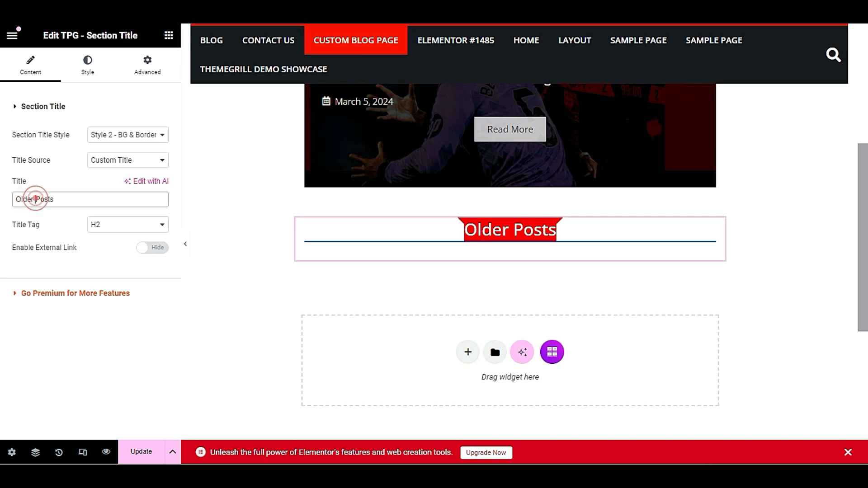
pyautogui.click(126, 256)
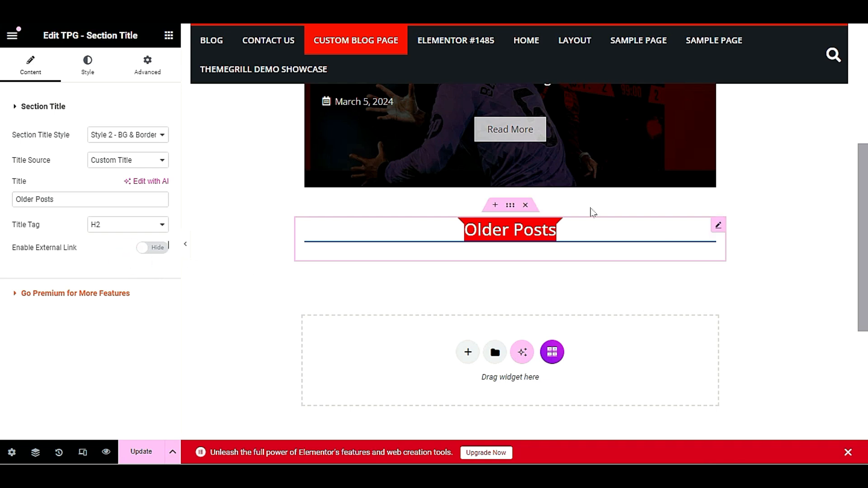
pyautogui.scroll(-2, 615, 287)
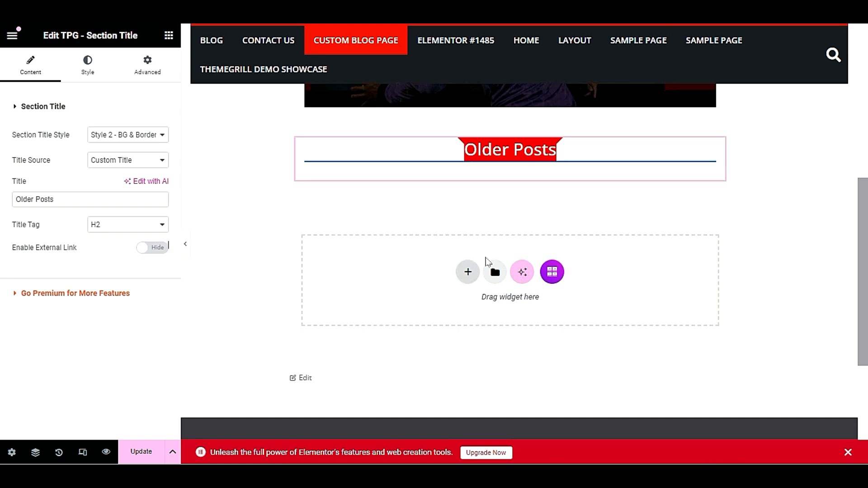
pyautogui.scroll(4, 457, 293)
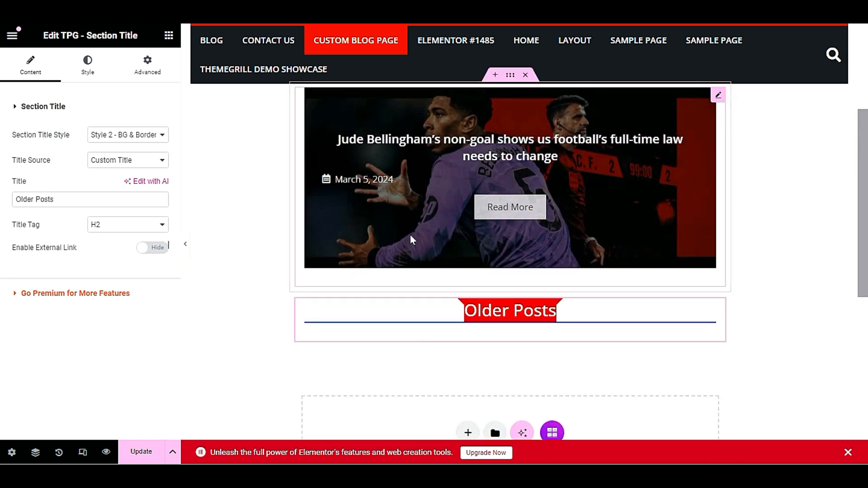
pyautogui.scroll(-3, 674, 240)
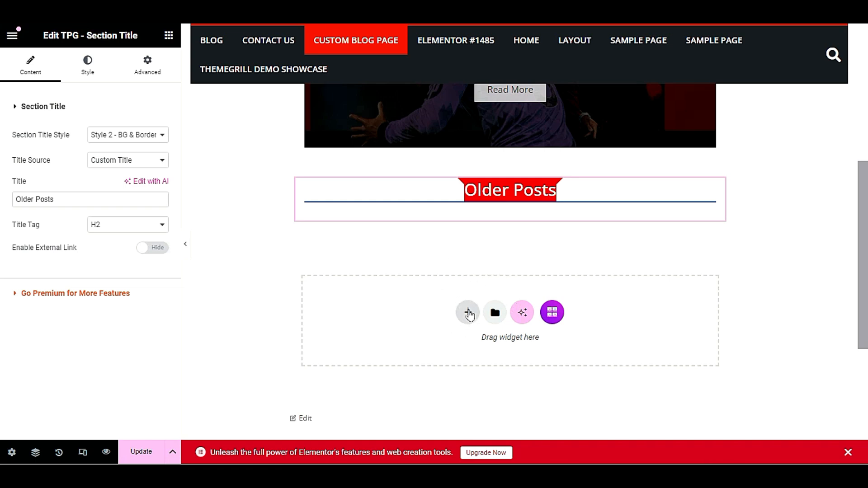
# Add a single-column container beneath 'Older Posts' and bring up the Elements widget panel
pyautogui.click(469, 313)
pyautogui.click(346, 342)
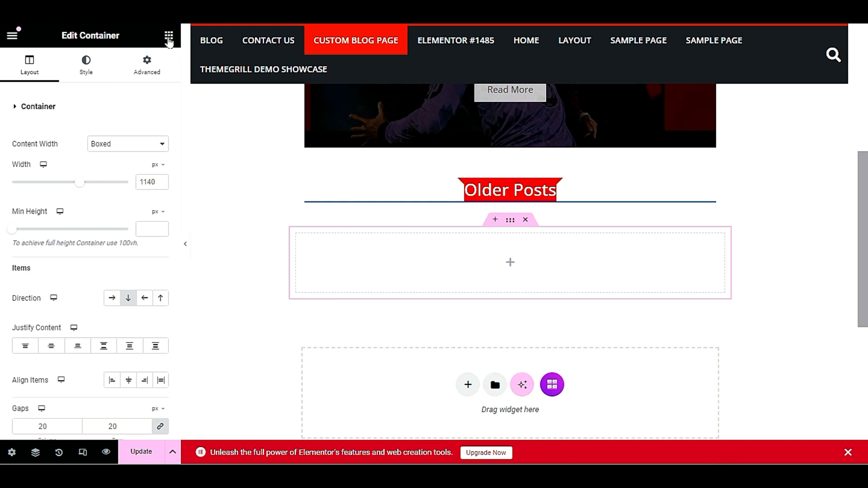
pyautogui.click(168, 37)
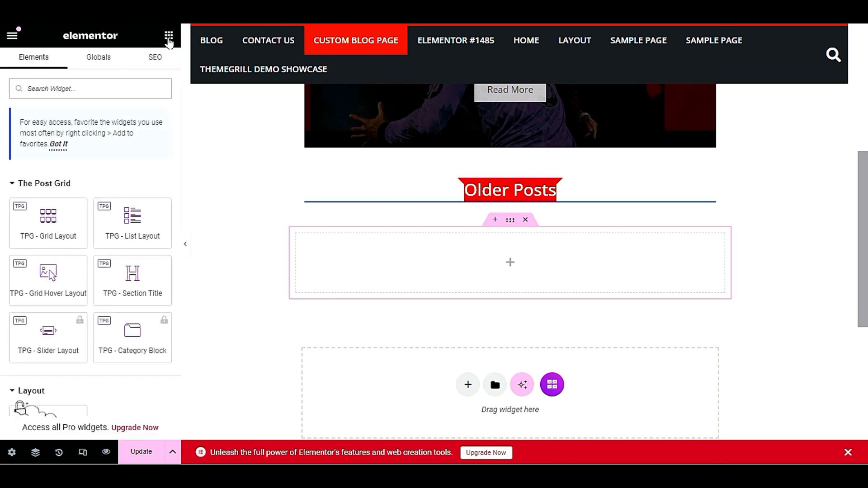
pyautogui.scroll(-2, 27, 294)
pyautogui.scroll(2, 49, 292)
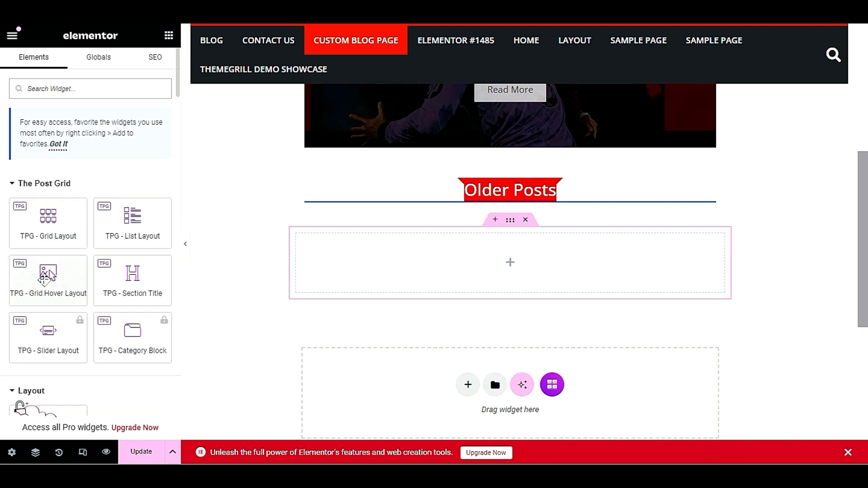
# Drop a TPG Grid Hover Layout widget into the empty Older Posts container
pyautogui.moveTo(43, 283); pyautogui.dragTo(434, 264)
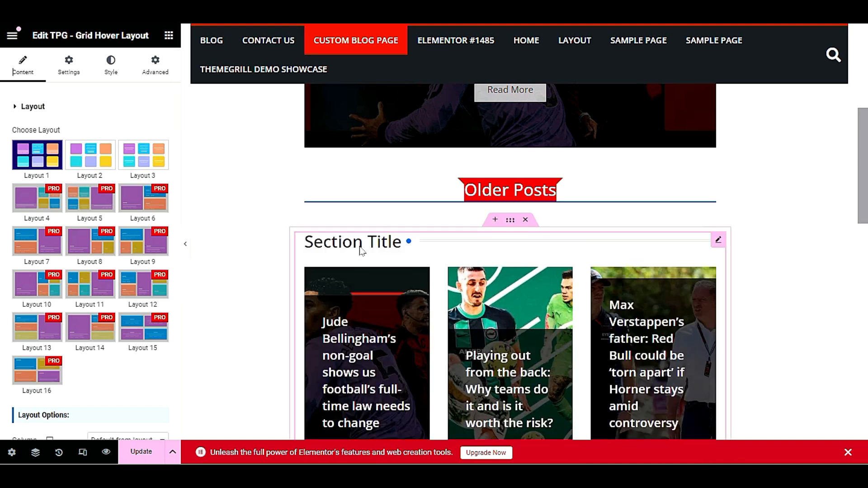
pyautogui.scroll(-2, 587, 262)
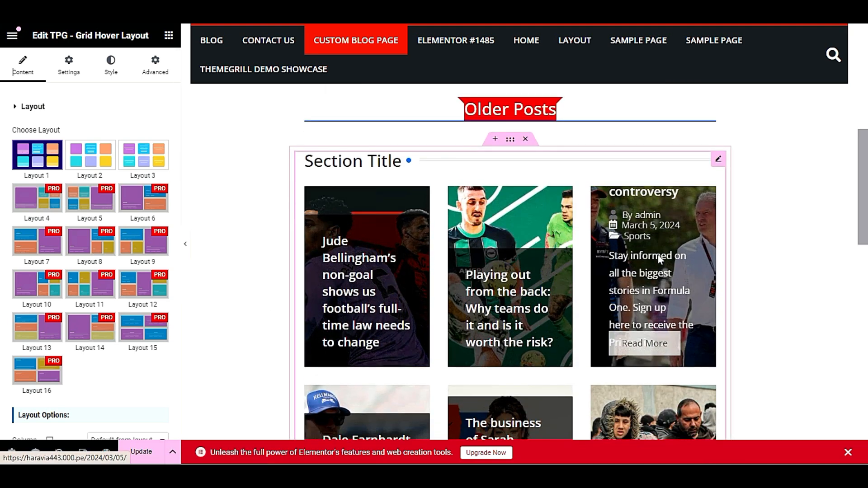
pyautogui.scroll(-5, 658, 255)
pyautogui.scroll(5, 604, 252)
pyautogui.scroll(-1, 550, 253)
pyautogui.scroll(-7, 549, 248)
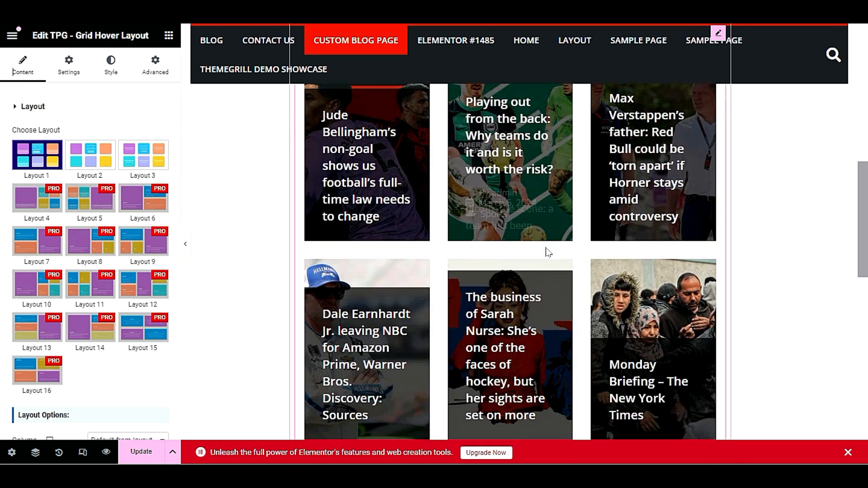
pyautogui.scroll(6, 534, 248)
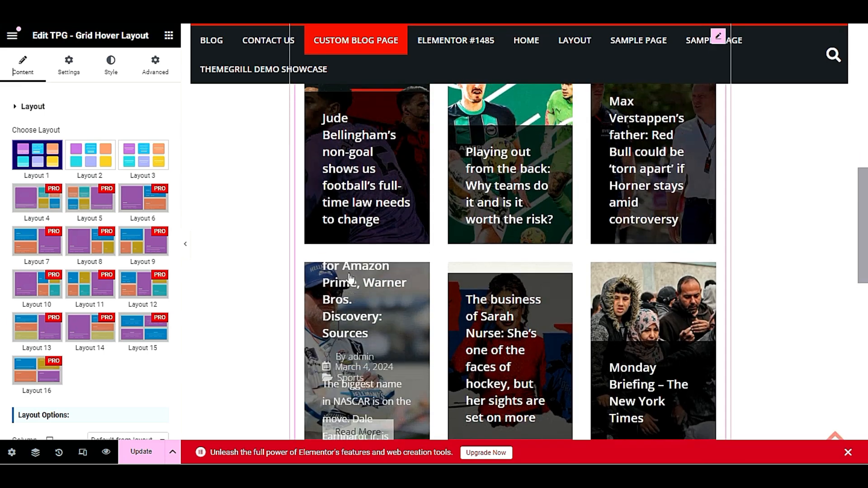
# Preview grid Layouts 2 and 3, then settle back on Layout 1
pyautogui.click(94, 157)
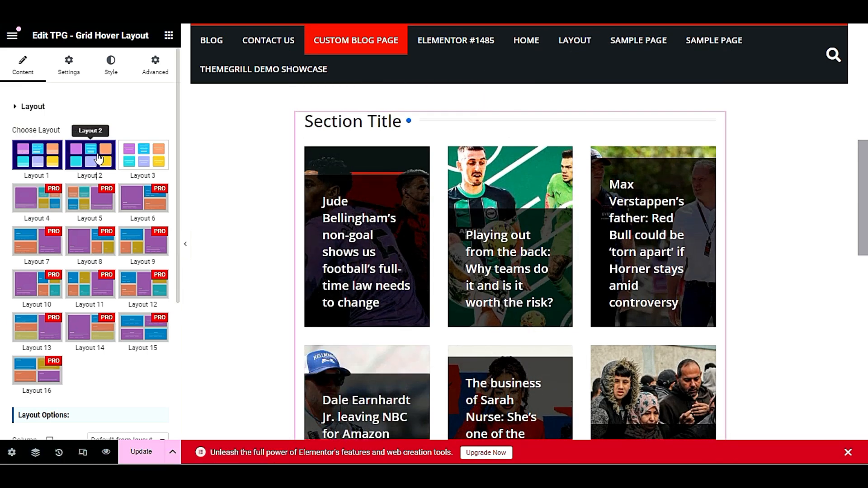
pyautogui.click(146, 162)
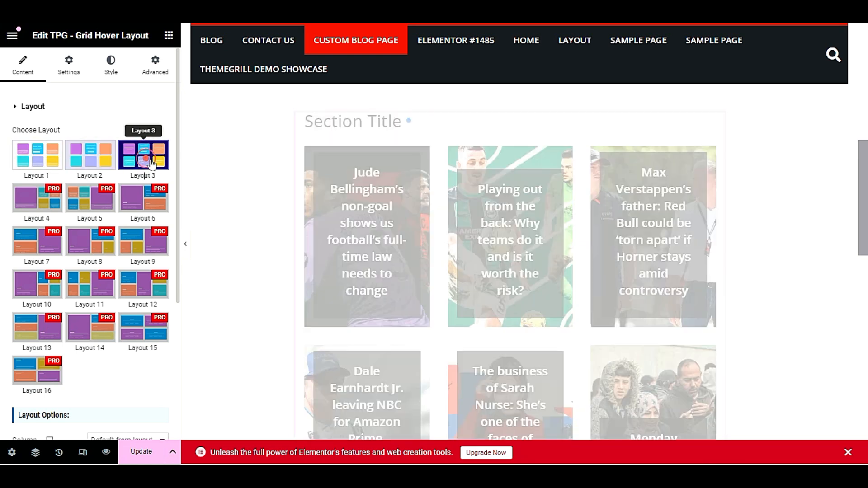
pyautogui.click(90, 166)
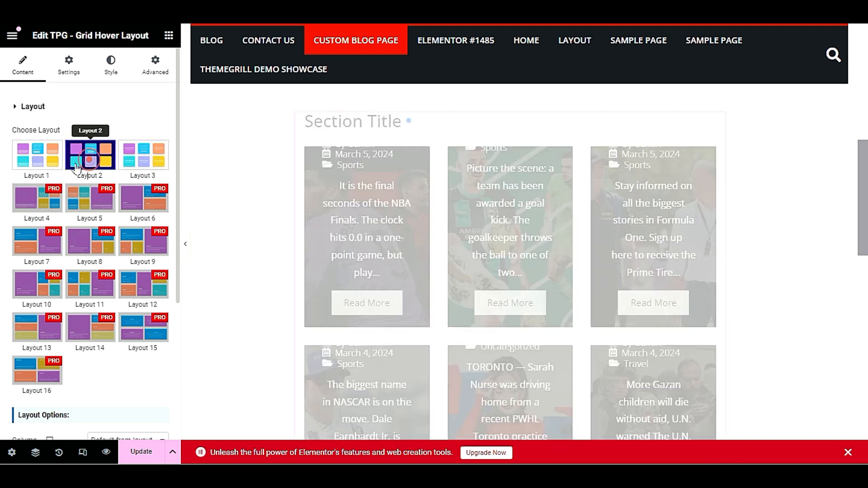
pyautogui.click(37, 156)
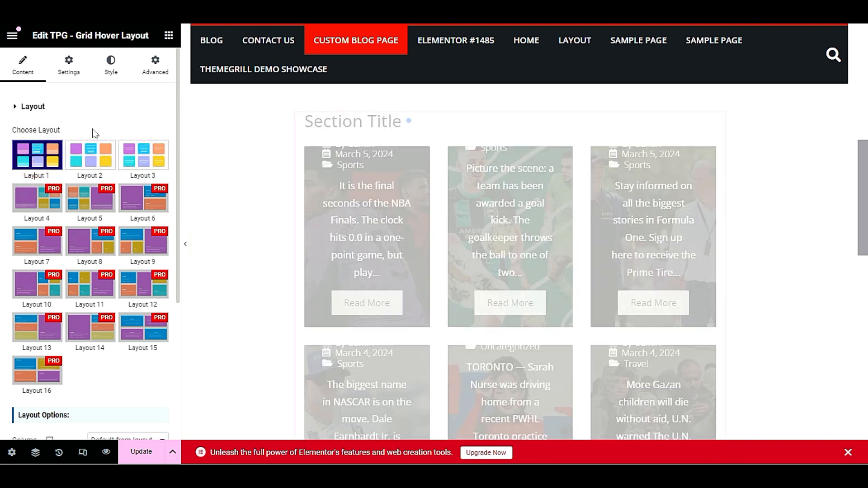
pyautogui.scroll(3, 362, 204)
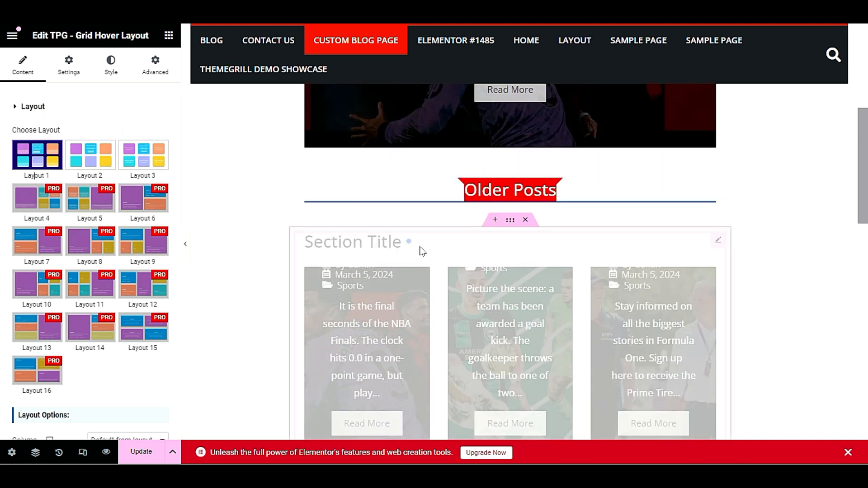
# Set the Older Posts grid's Section Title to Hide and update the page
pyautogui.click(68, 69)
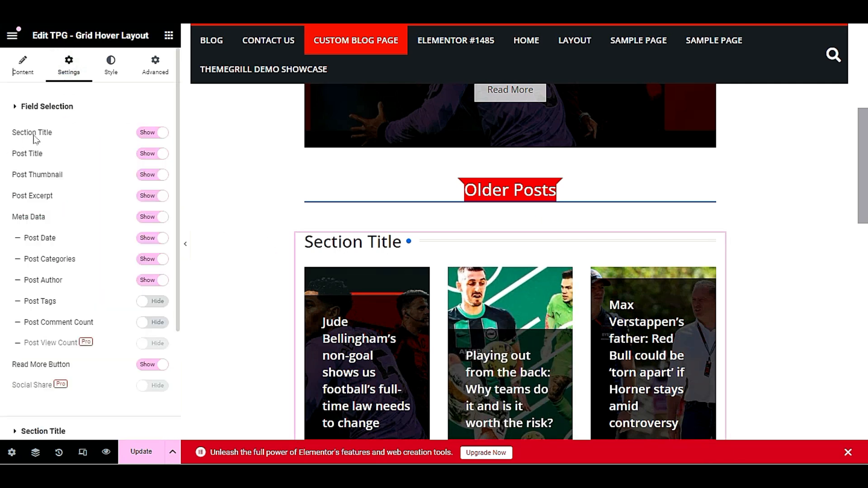
pyautogui.click(143, 133)
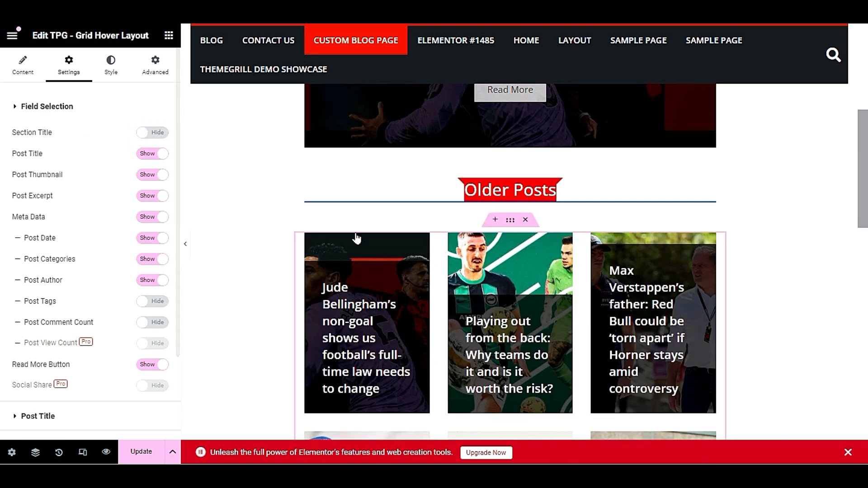
pyautogui.click(150, 459)
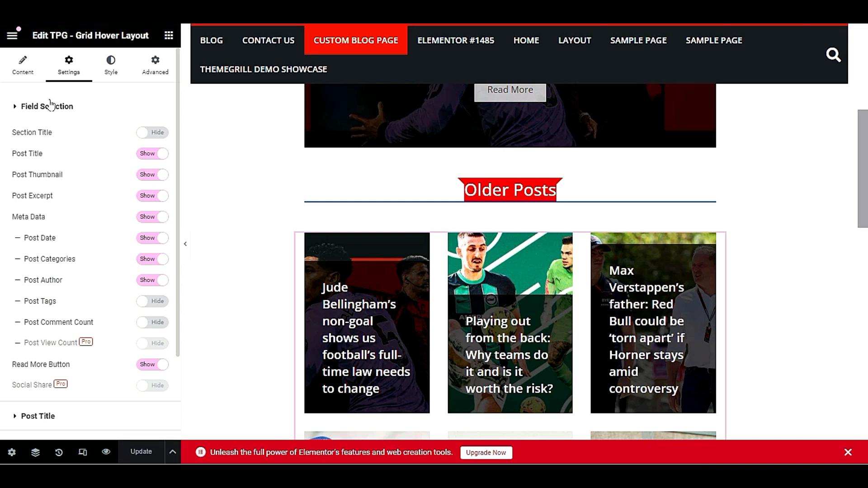
# Set the Older Posts grid's Layout Options Column to 2 Columns
pyautogui.click(23, 64)
pyautogui.scroll(-3, 108, 199)
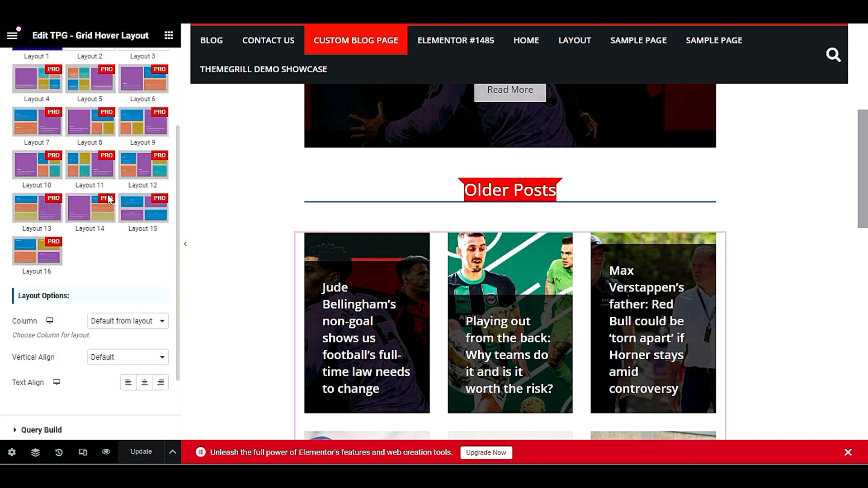
pyautogui.scroll(-2, 99, 222)
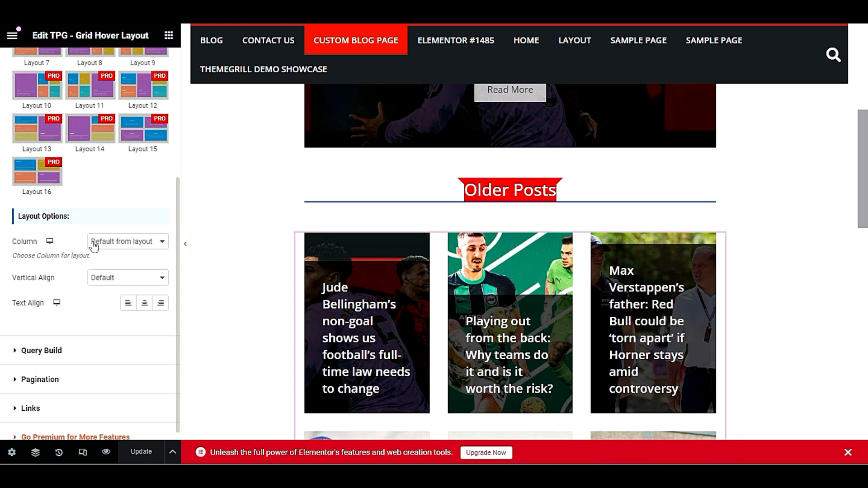
pyautogui.click(94, 246)
pyautogui.click(124, 280)
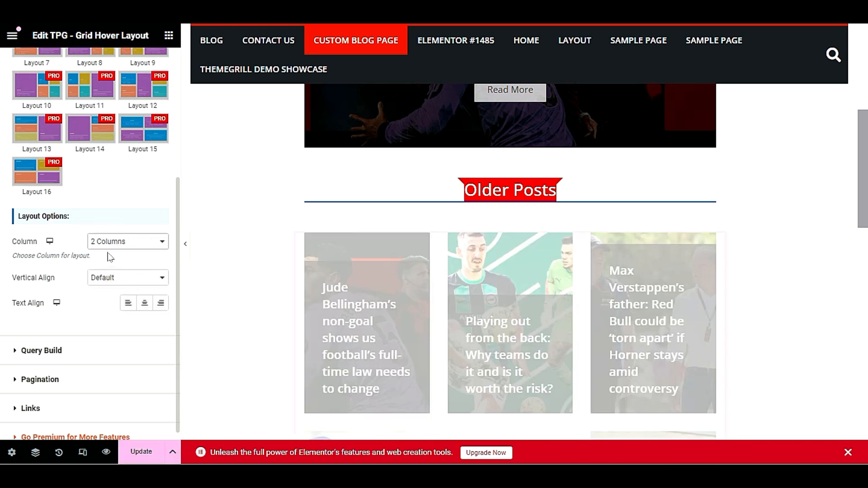
pyautogui.scroll(-10, 478, 253)
pyautogui.scroll(4, 479, 254)
pyautogui.scroll(-1, 53, 295)
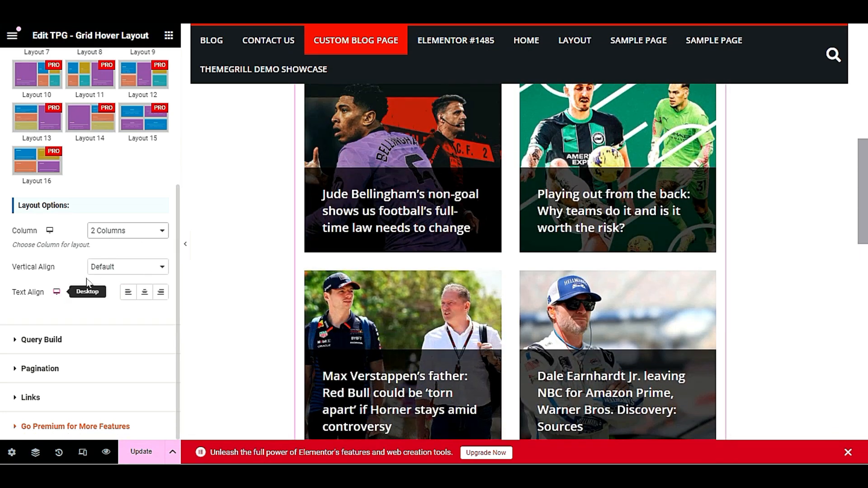
# Set Vertical Align to Center and Text Align to center on the cards
pyautogui.click(115, 268)
pyautogui.click(124, 297)
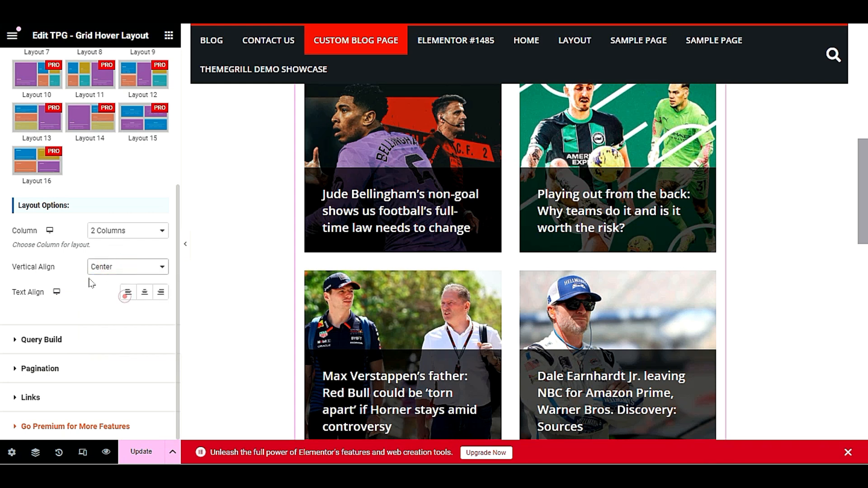
pyautogui.click(72, 267)
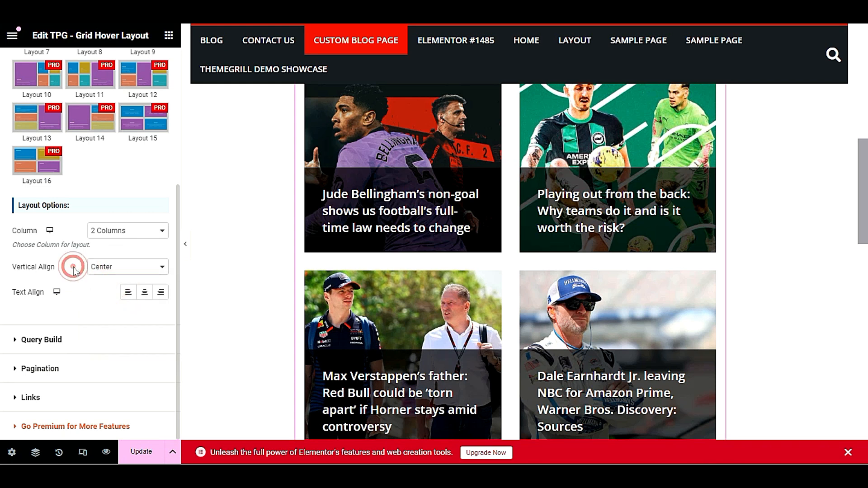
pyautogui.click(143, 293)
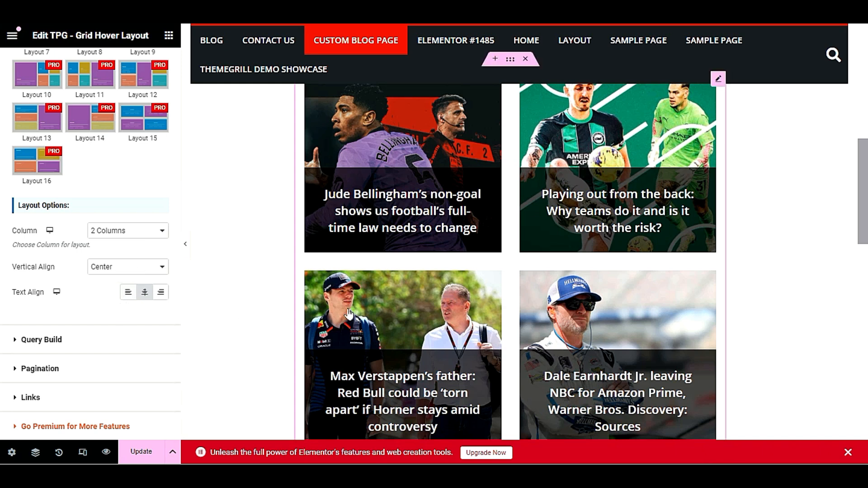
pyautogui.scroll(-4, 291, 319)
pyautogui.scroll(2, 292, 319)
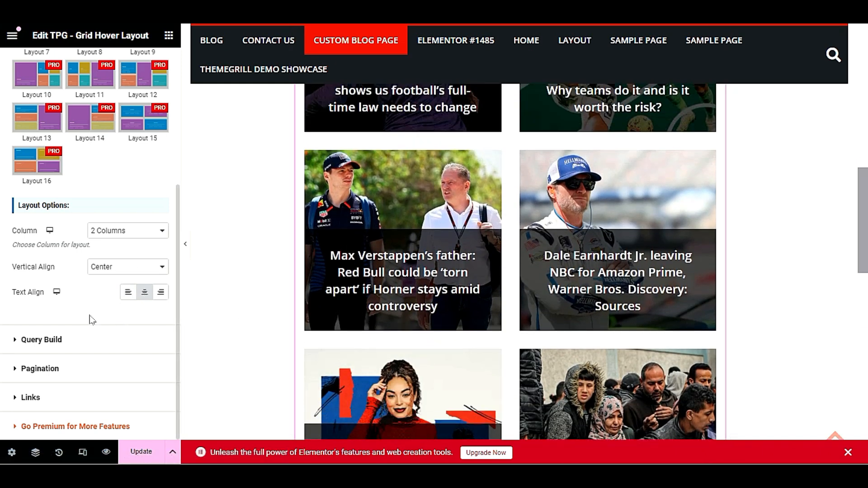
pyautogui.click(107, 335)
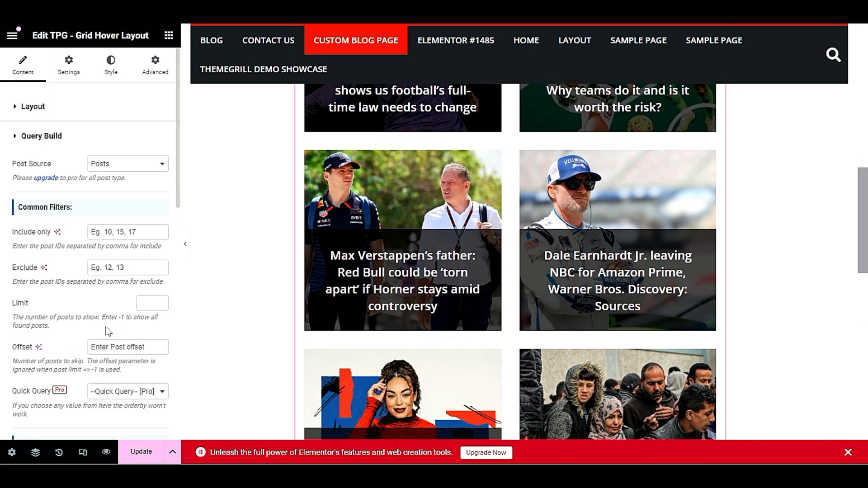
# Enter an Offset of 1 under Common Filters so the grid skips the featured post, and update
pyautogui.scroll(7, 353, 278)
pyautogui.scroll(-4, 354, 278)
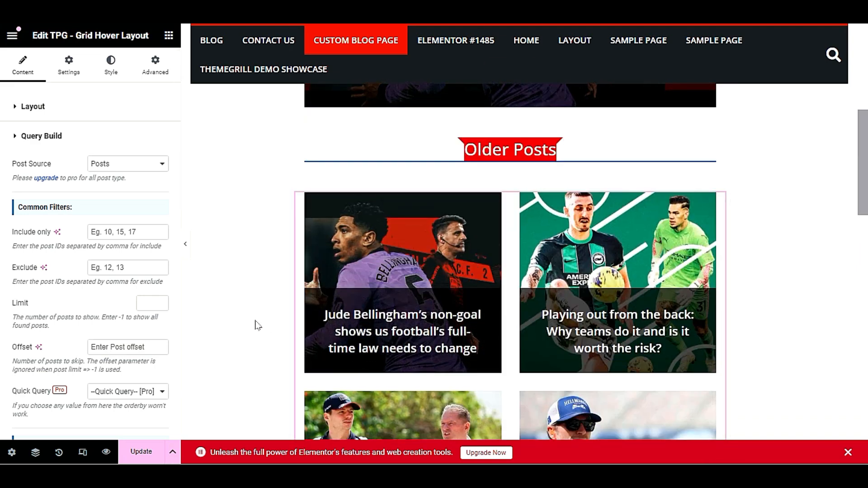
pyautogui.scroll(5, 257, 290)
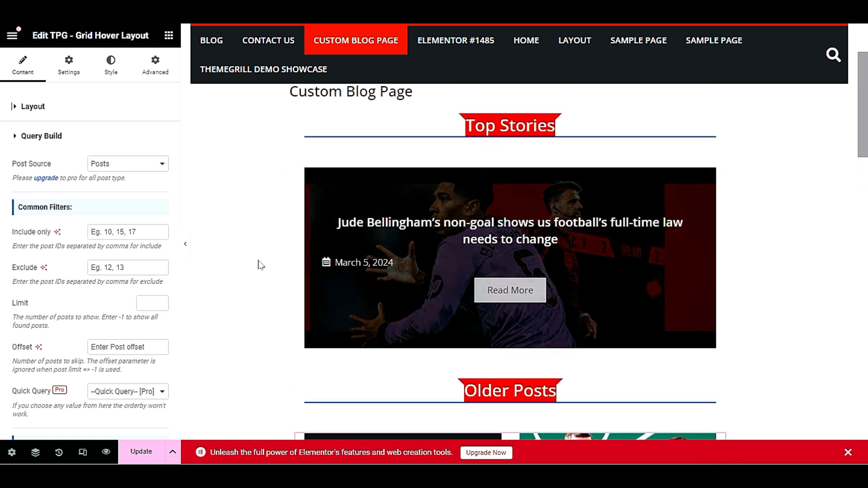
pyautogui.scroll(-4, 257, 266)
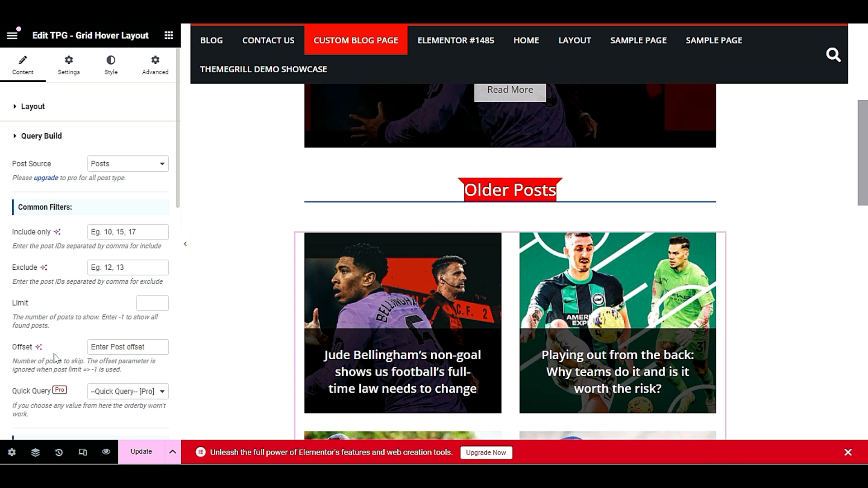
pyautogui.scroll(-3, 54, 357)
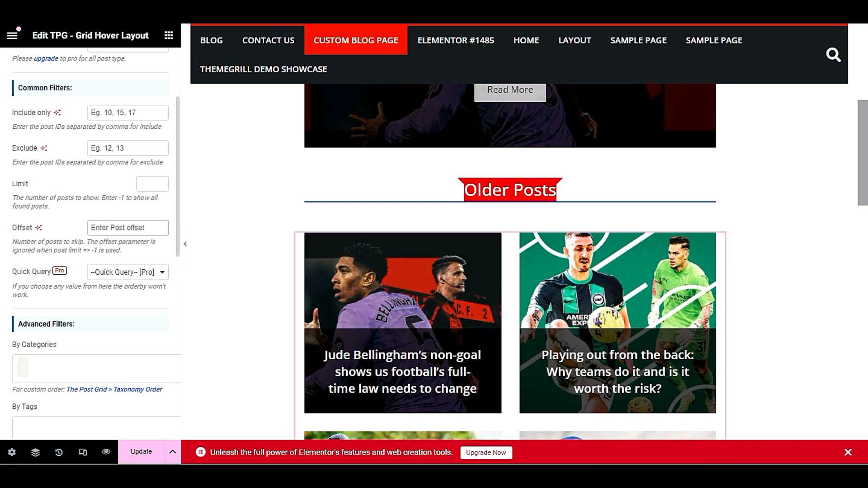
pyautogui.write('1')
pyautogui.scroll(5, 396, 273)
pyautogui.scroll(-5, 396, 273)
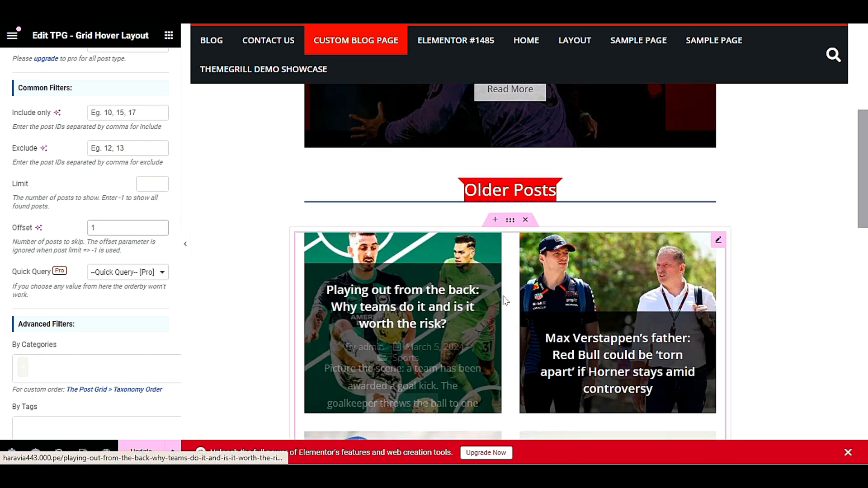
pyautogui.scroll(2, 479, 310)
pyautogui.click(141, 452)
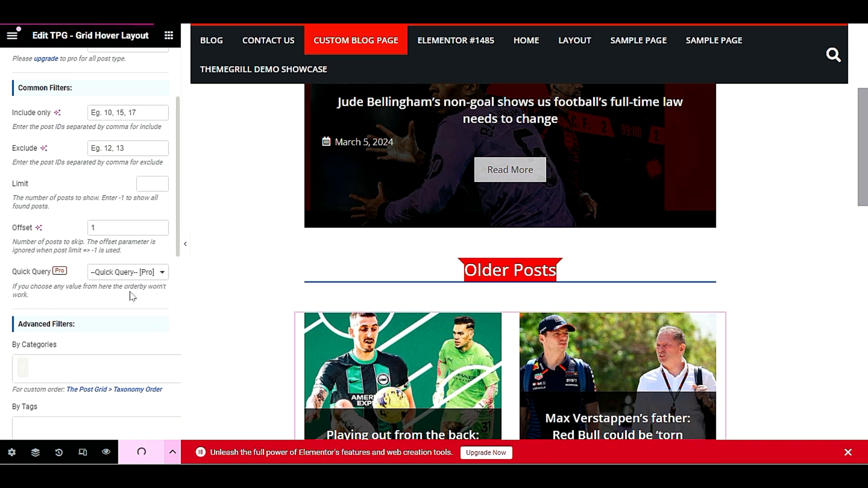
pyautogui.scroll(1, 322, 291)
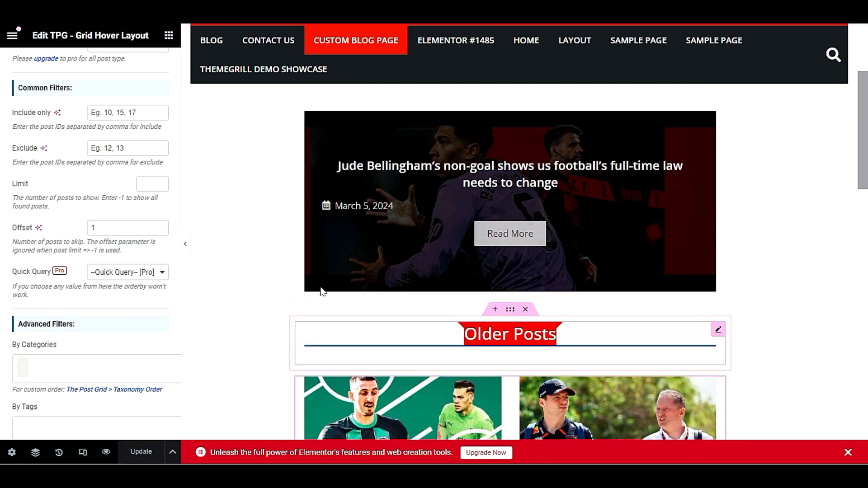
pyautogui.scroll(2, 321, 289)
pyautogui.scroll(-1, 286, 303)
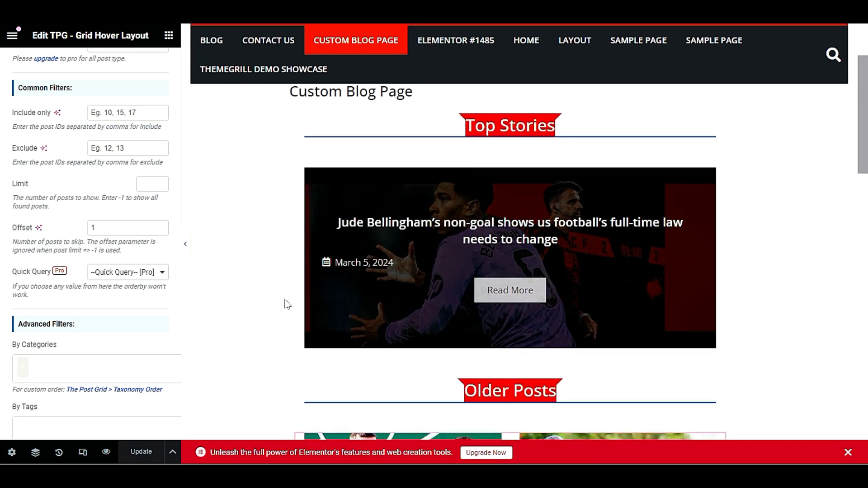
pyautogui.scroll(1, 285, 304)
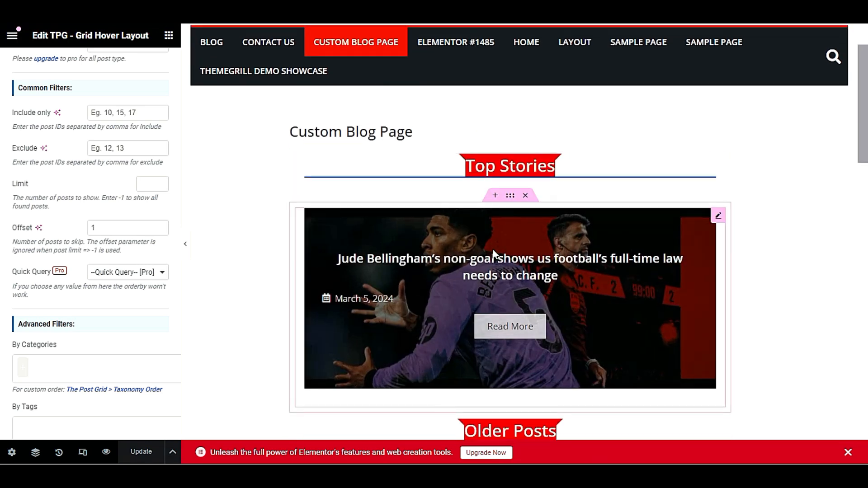
pyautogui.scroll(-3, 27, 253)
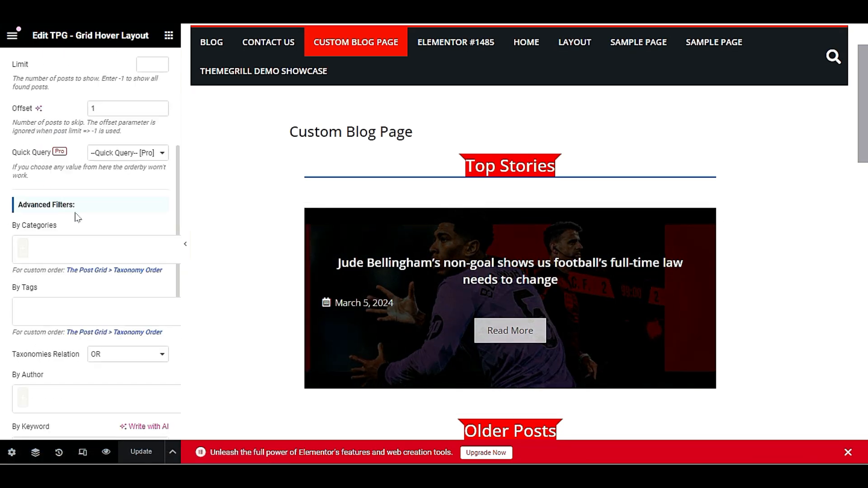
pyautogui.click(47, 247)
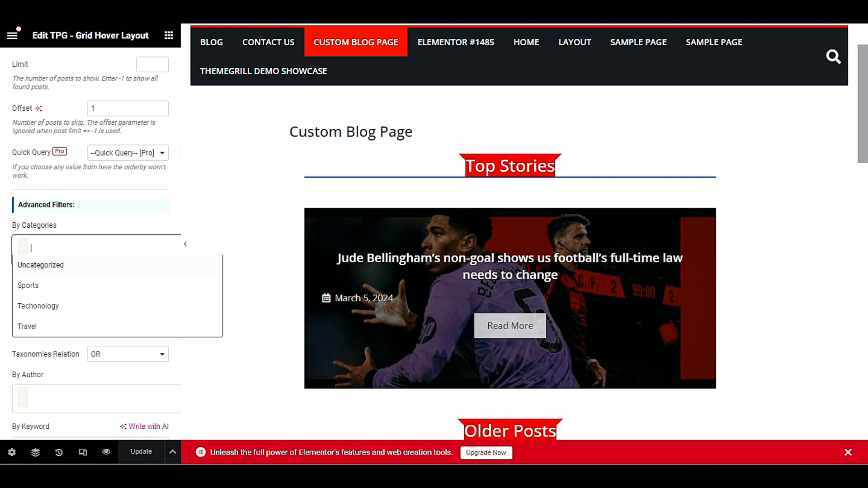
pyautogui.click(86, 218)
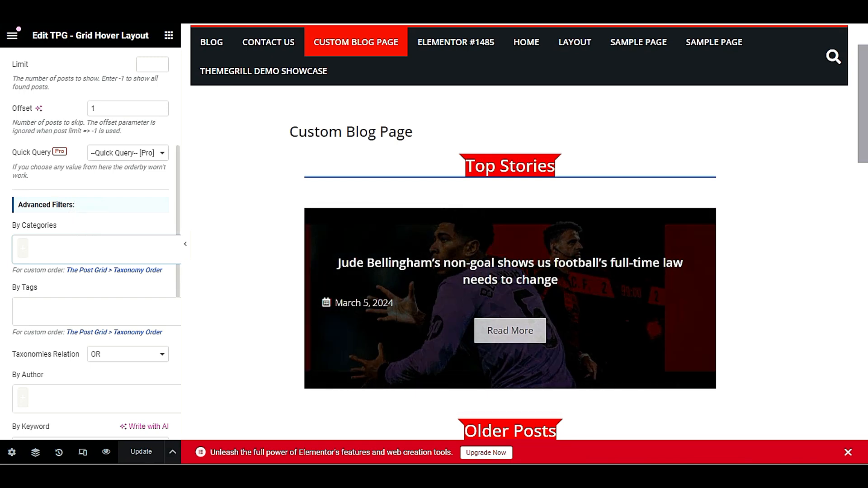
pyautogui.click(57, 242)
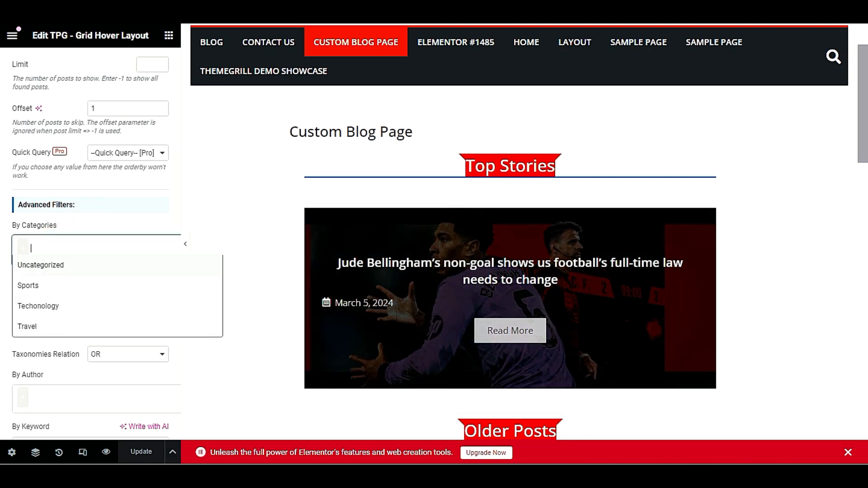
pyautogui.click(88, 217)
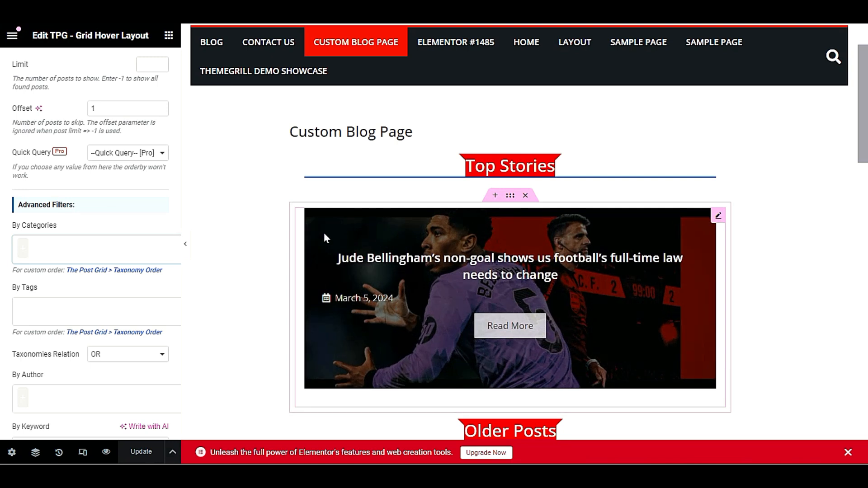
pyautogui.scroll(-3, 91, 244)
pyautogui.scroll(-1, 91, 244)
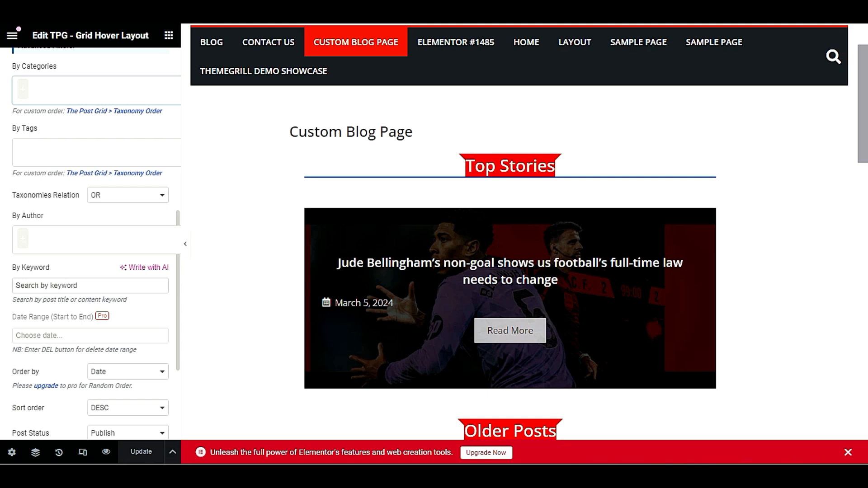
pyautogui.scroll(-4, 84, 264)
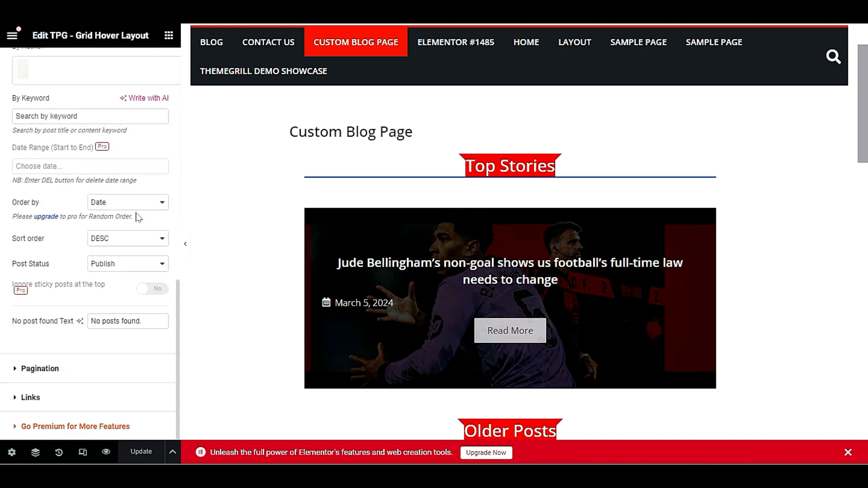
pyautogui.click(128, 208)
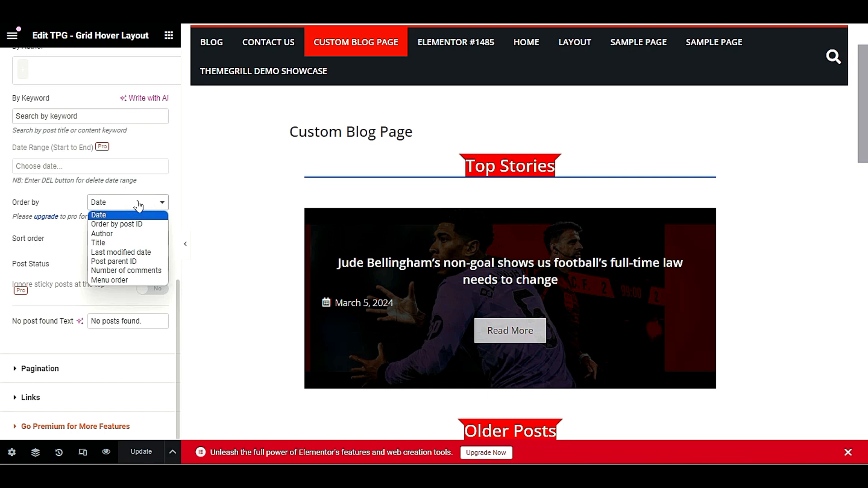
pyautogui.click(138, 203)
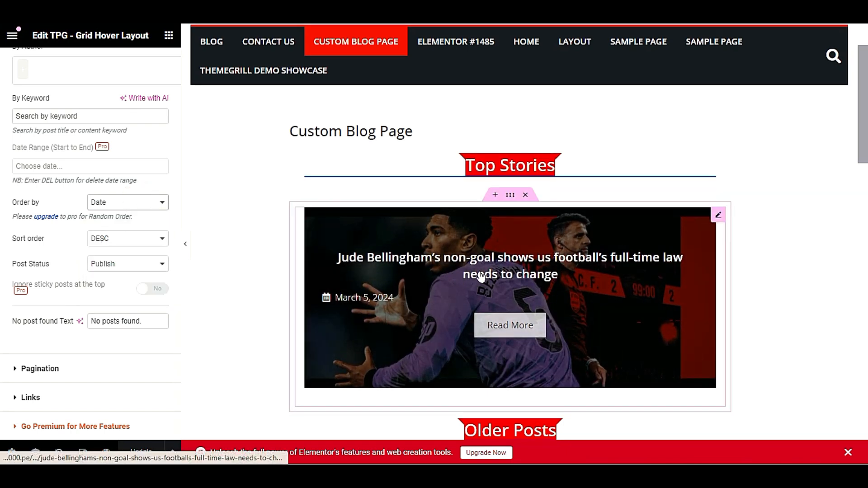
pyautogui.scroll(-3, 480, 277)
pyautogui.scroll(-4, 481, 278)
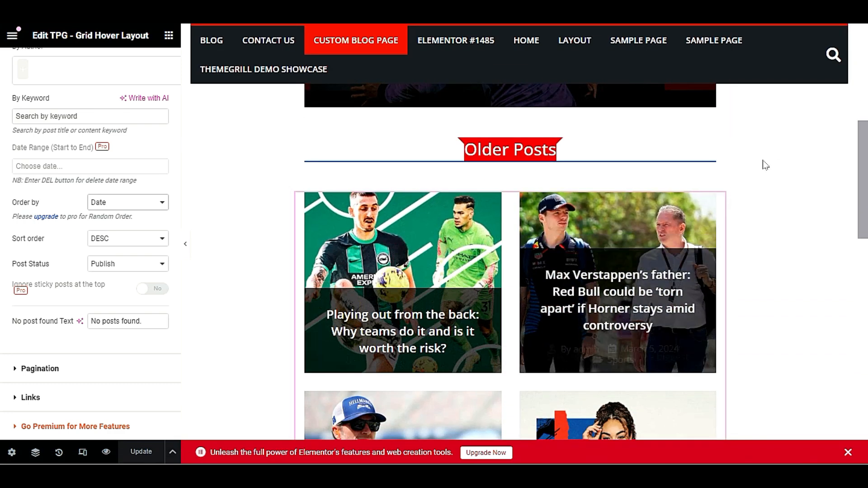
# Open the Older Posts grid's settings and review its Query Build filters
pyautogui.click(719, 201)
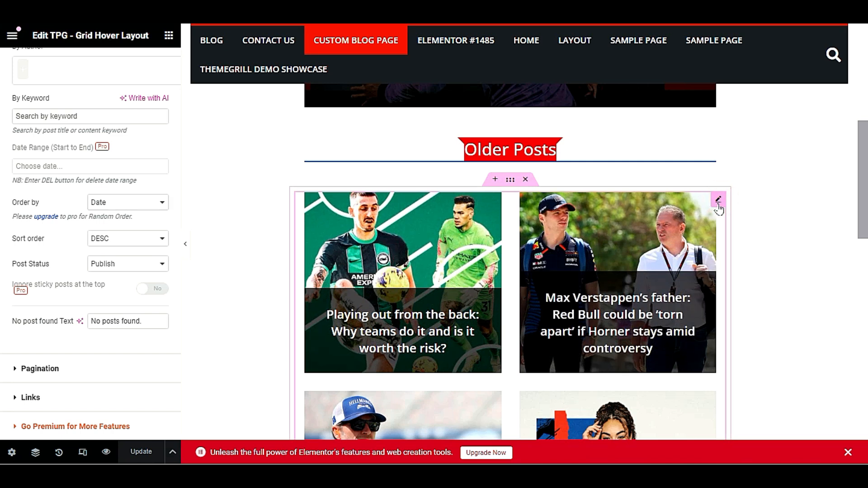
pyautogui.scroll(5, 3, 309)
pyautogui.scroll(7, 2, 309)
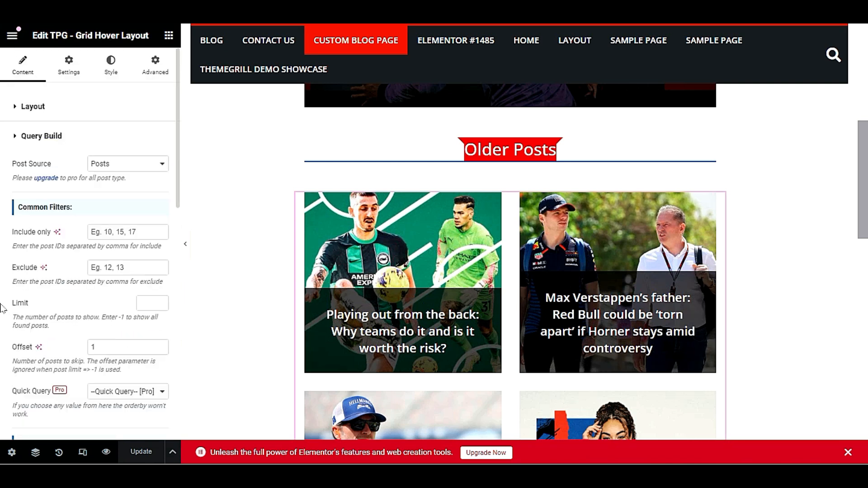
pyautogui.scroll(-8, 2, 309)
pyautogui.scroll(4, 5, 309)
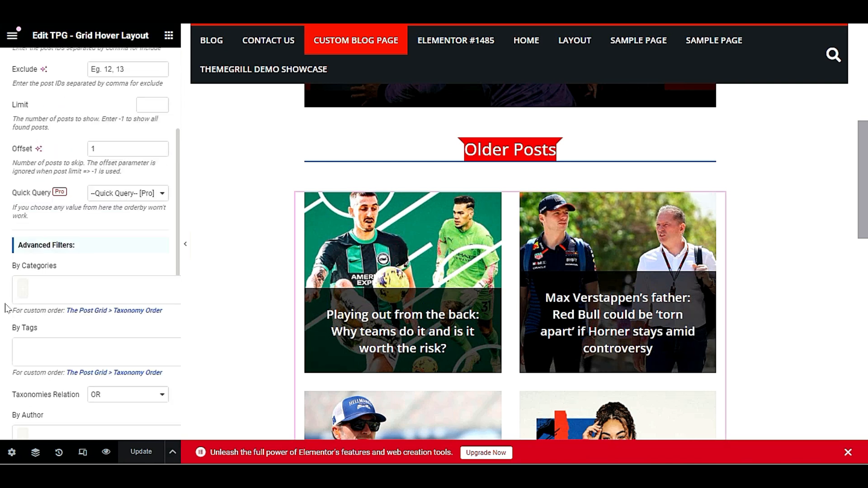
pyautogui.scroll(-8, 5, 309)
pyautogui.scroll(-1, 6, 310)
pyautogui.scroll(1, 6, 312)
pyautogui.scroll(1, 7, 315)
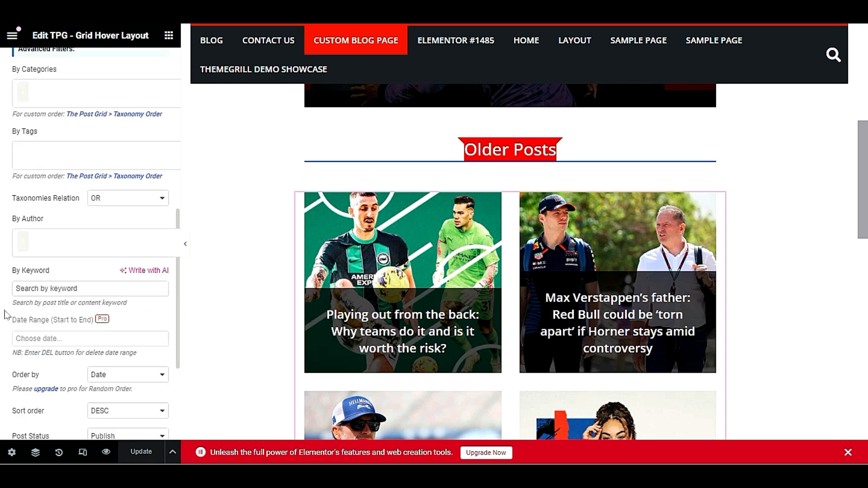
pyautogui.scroll(-4, 66, 250)
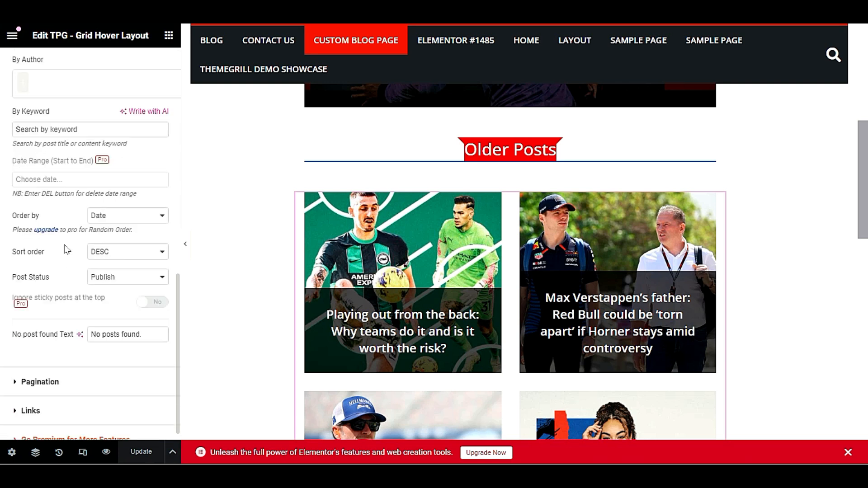
# Keep ordering by Date in DESC order and expand the Pagination section
pyautogui.click(128, 217)
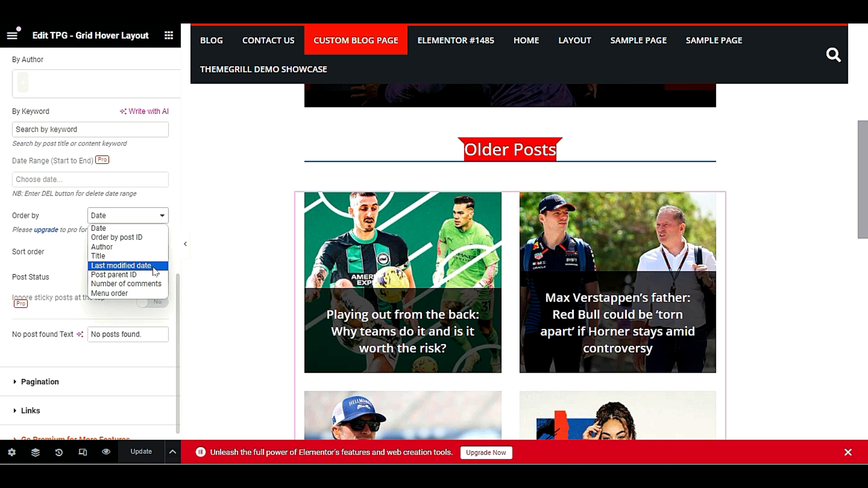
pyautogui.click(52, 268)
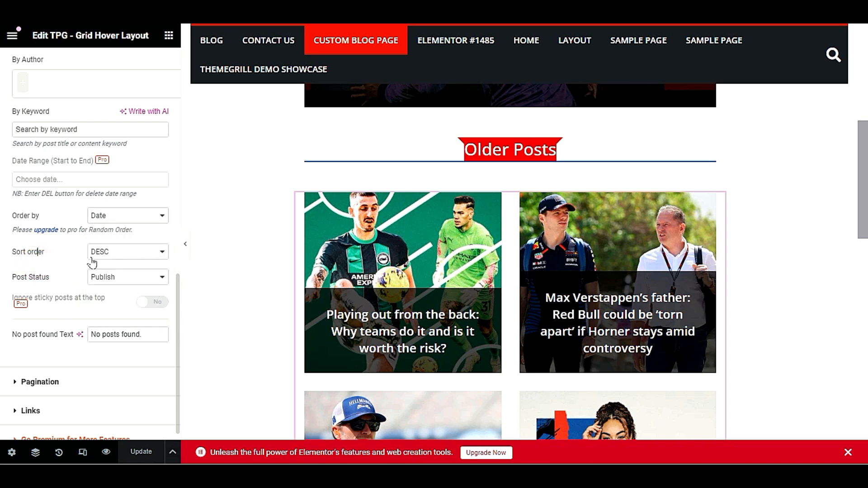
pyautogui.click(137, 257)
pyautogui.click(145, 252)
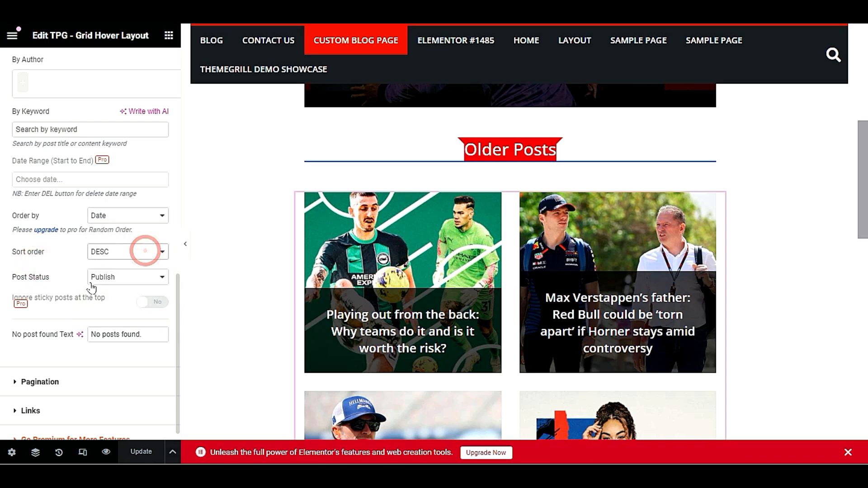
pyautogui.scroll(-1, 86, 340)
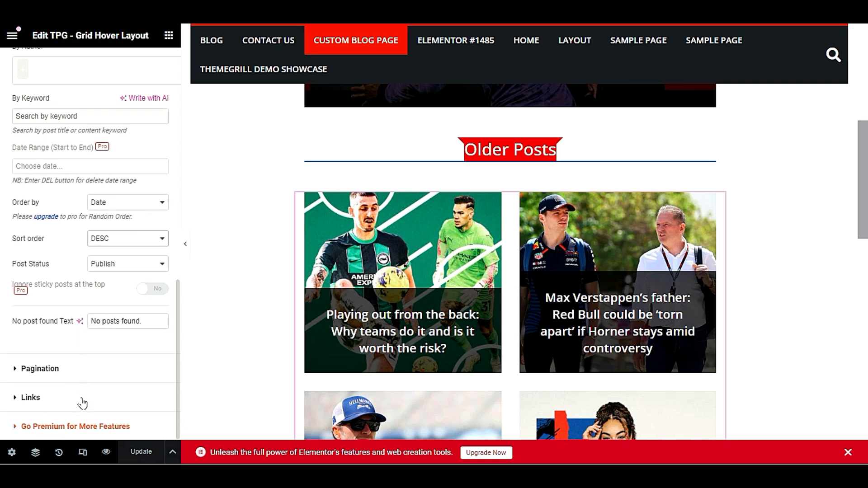
pyautogui.click(71, 373)
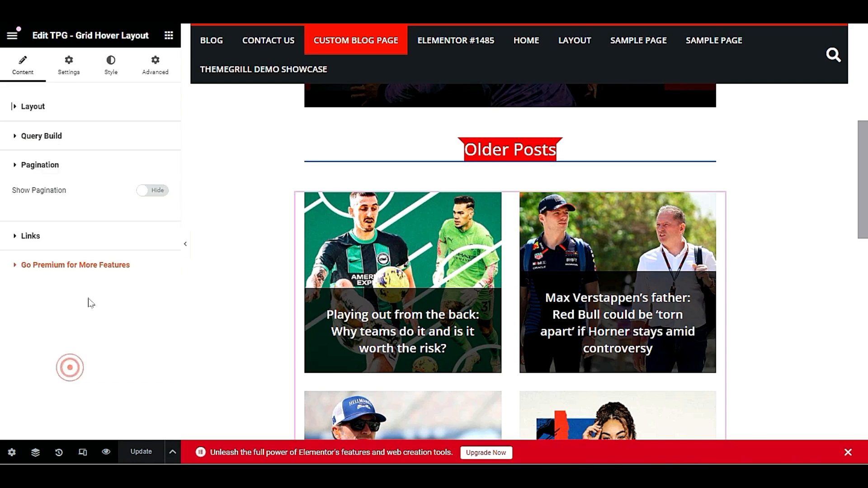
# Leave Show Pagination off after testing it, and expand the Links options
pyautogui.click(158, 192)
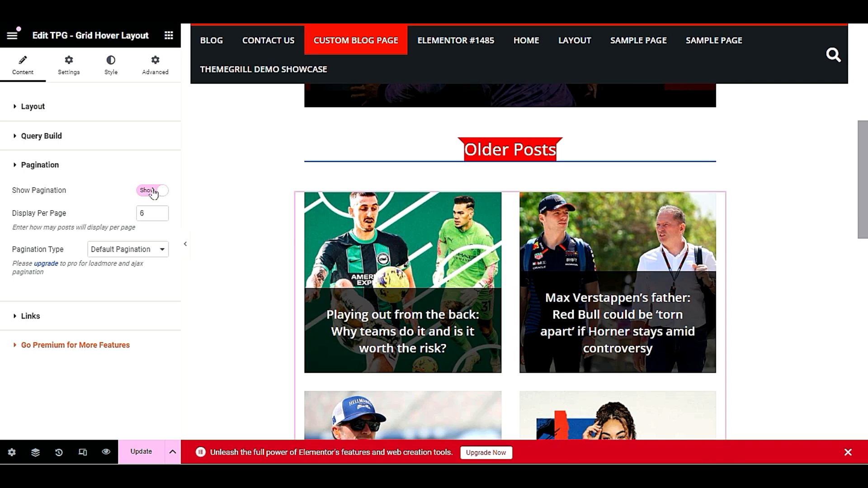
pyautogui.click(153, 191)
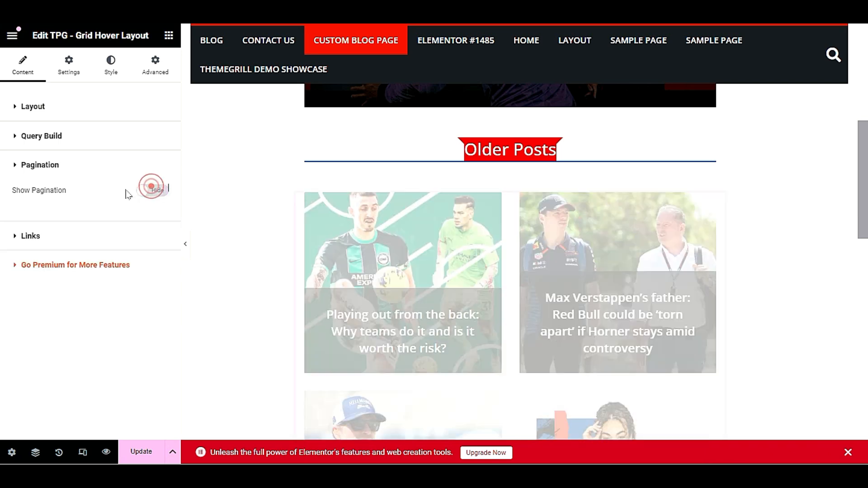
pyautogui.click(57, 237)
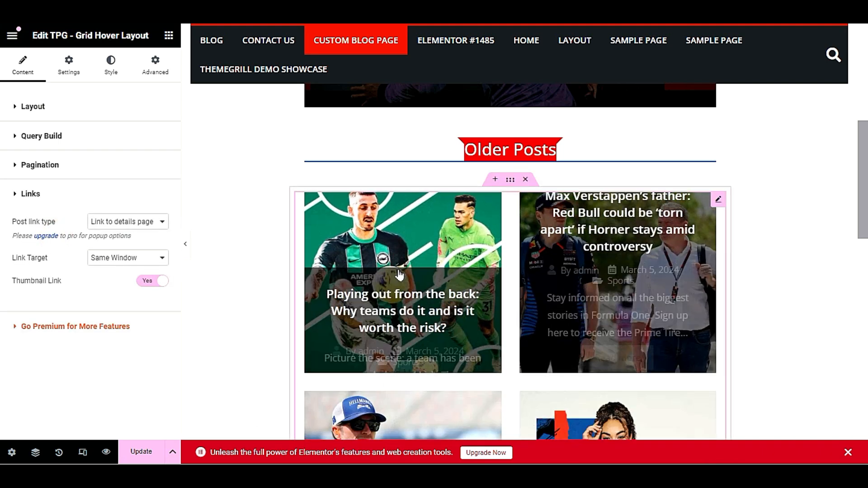
pyautogui.scroll(-3, 584, 139)
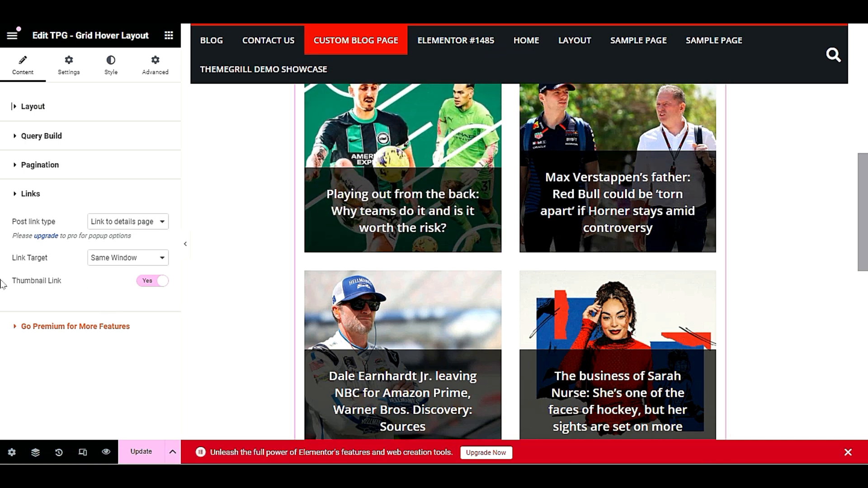
# Set Link Target back to Same Window after trying New Window, and update the page
pyautogui.click(101, 257)
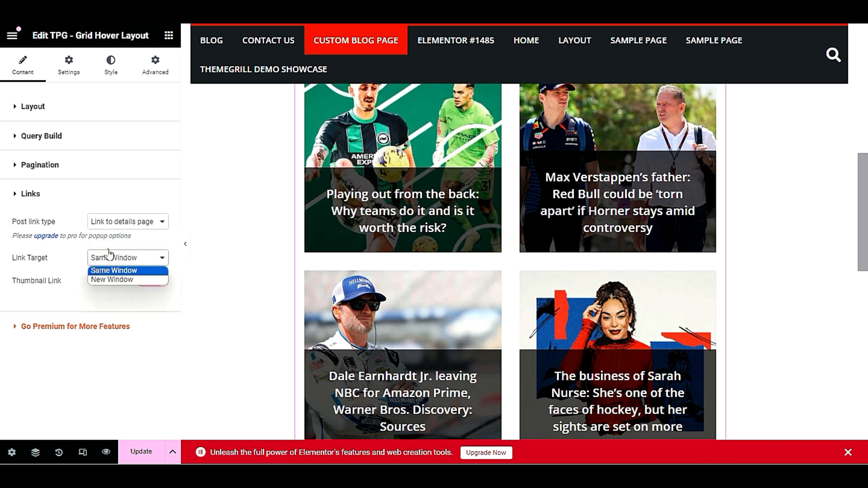
pyautogui.click(121, 280)
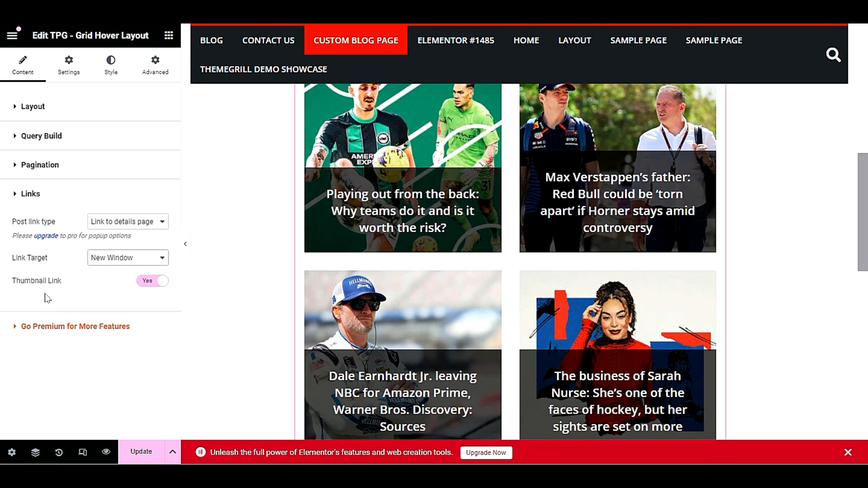
pyautogui.click(122, 258)
pyautogui.click(101, 270)
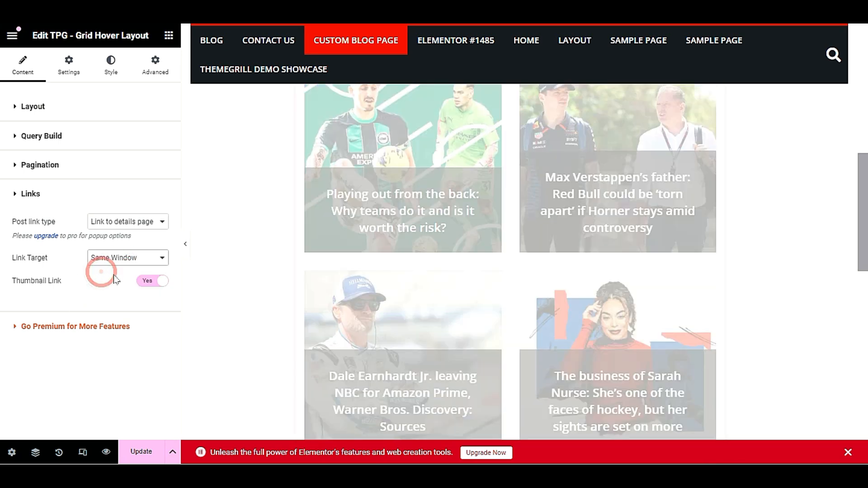
pyautogui.click(141, 452)
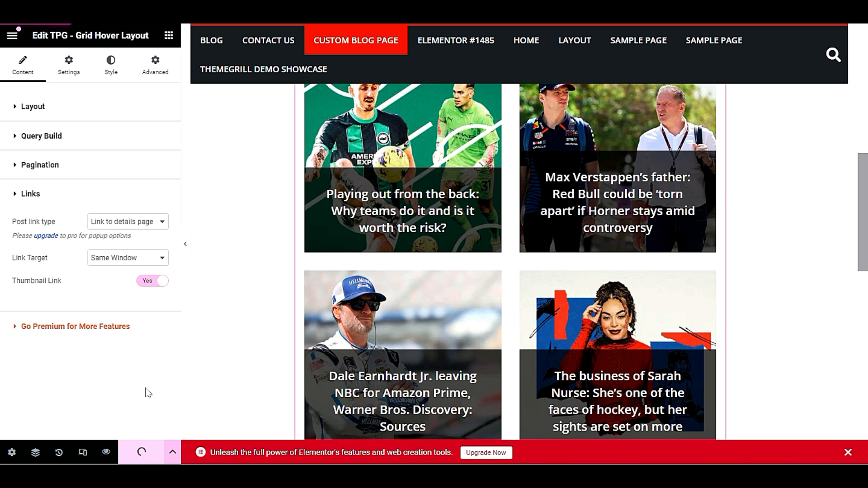
pyautogui.scroll(10, 452, 358)
# Scroll through the live Custom Blog Page to review its Top Stories and Older Posts sections
pyautogui.scroll(-3, 444, 360)
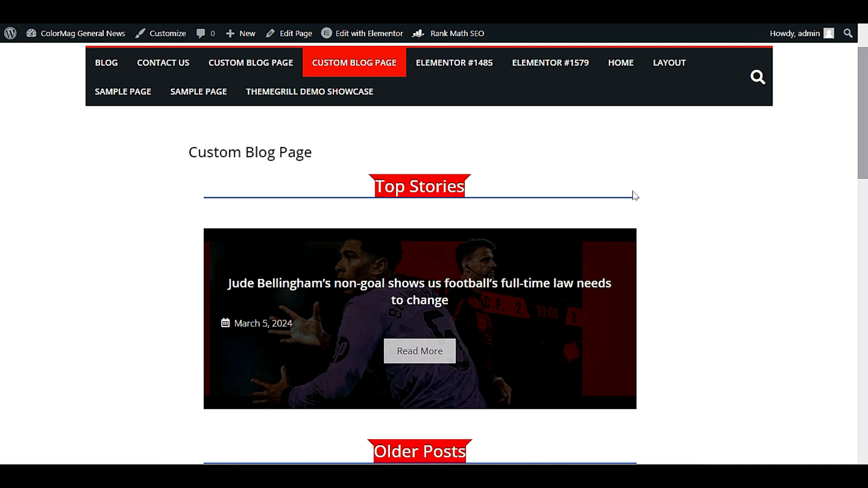
pyautogui.scroll(-10, 638, 194)
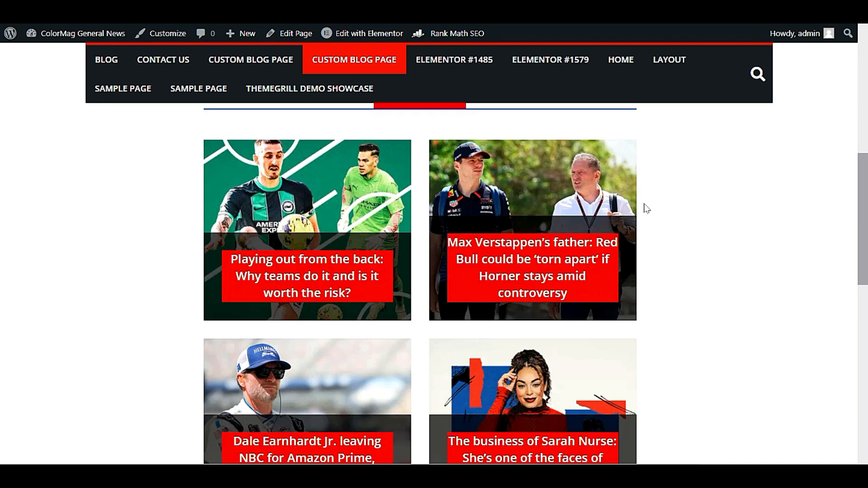
pyautogui.scroll(7, 649, 208)
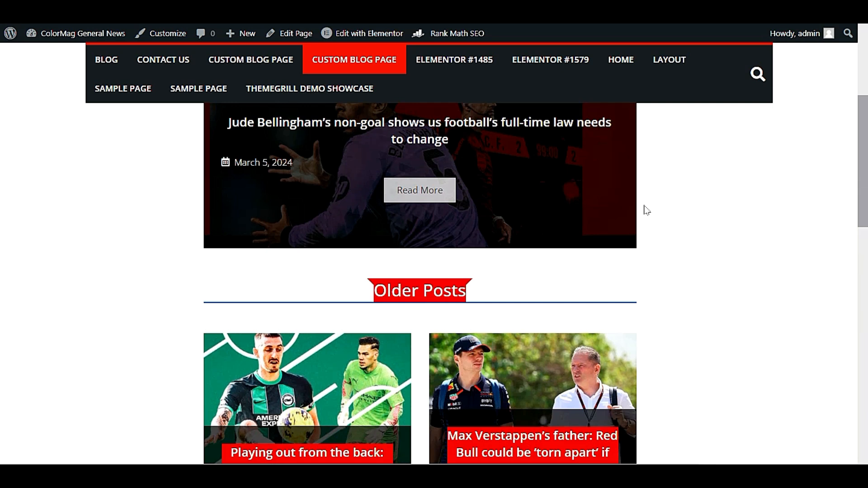
pyautogui.scroll(4, 647, 211)
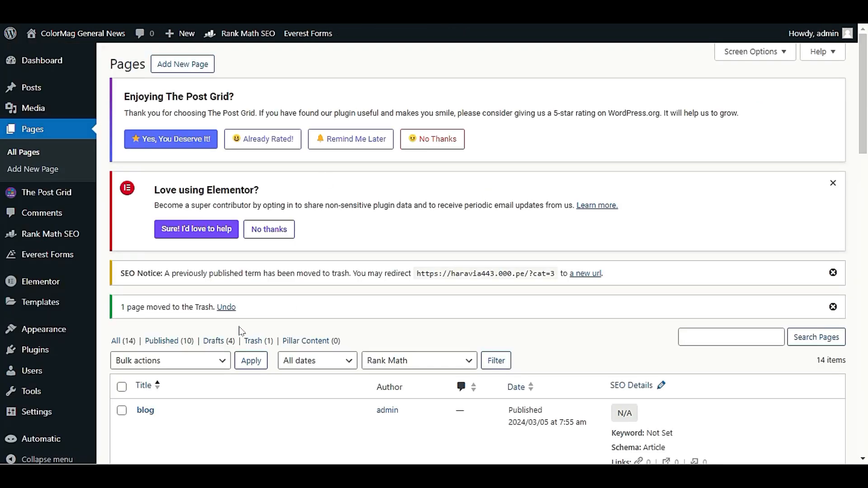
pyautogui.moveTo(63, 334)
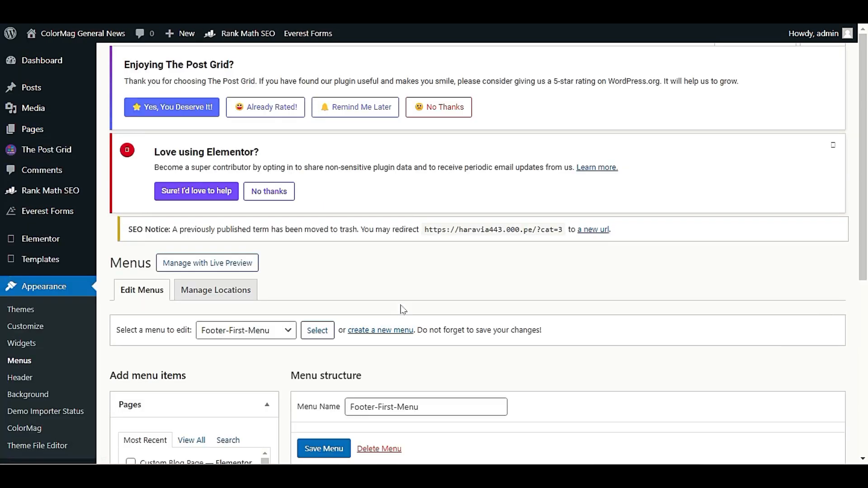
# Pick Primary Menu in 'Select a menu to edit' and load it
pyautogui.scroll(-3, 403, 310)
pyautogui.click(226, 156)
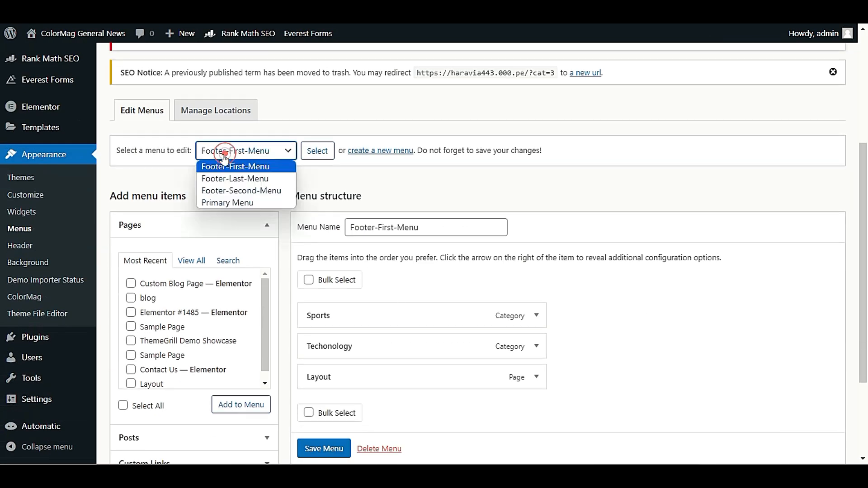
pyautogui.click(236, 203)
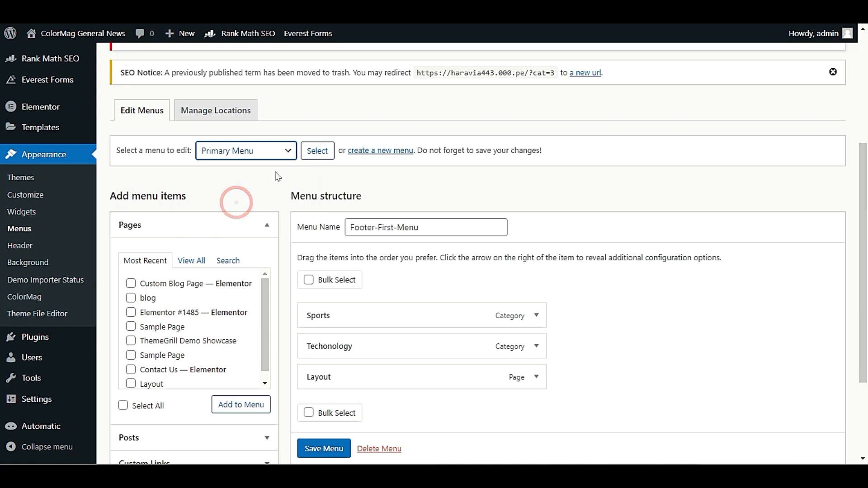
pyautogui.click(318, 150)
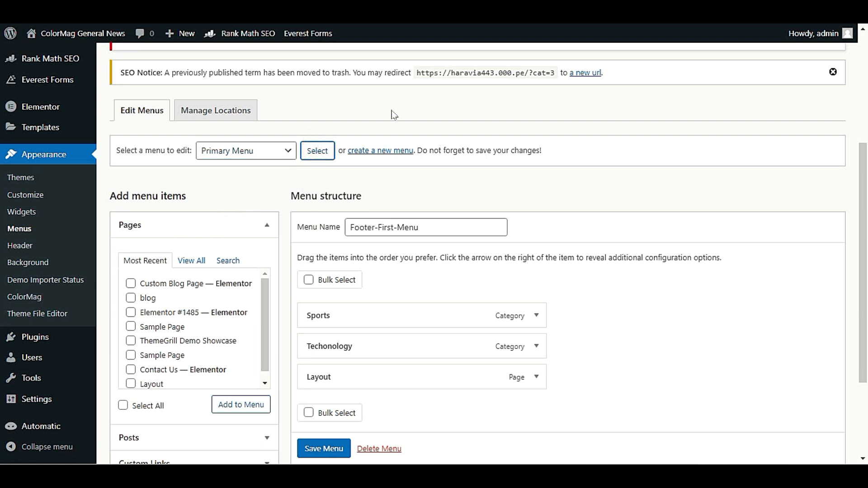
# Scroll down to Menu Settings and toggle the Primary display location, leaving it unticked
pyautogui.scroll(-5, 446, 174)
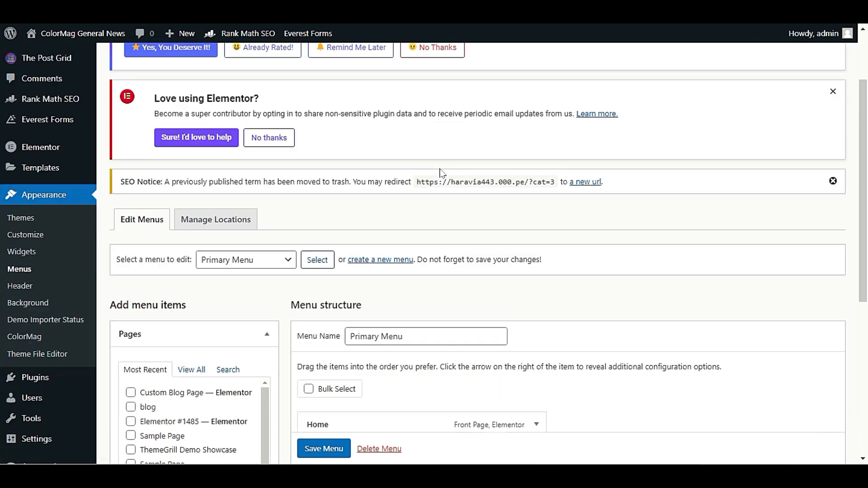
pyautogui.scroll(-2, 547, 192)
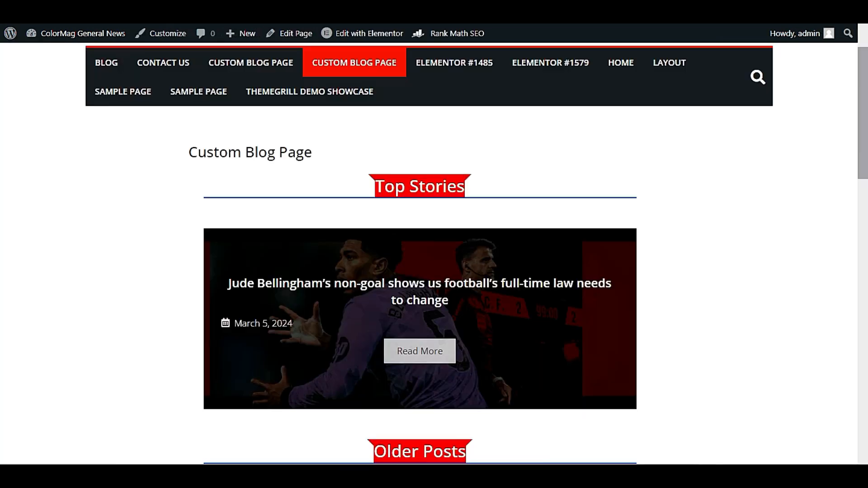
pyautogui.scroll(2, 316, 131)
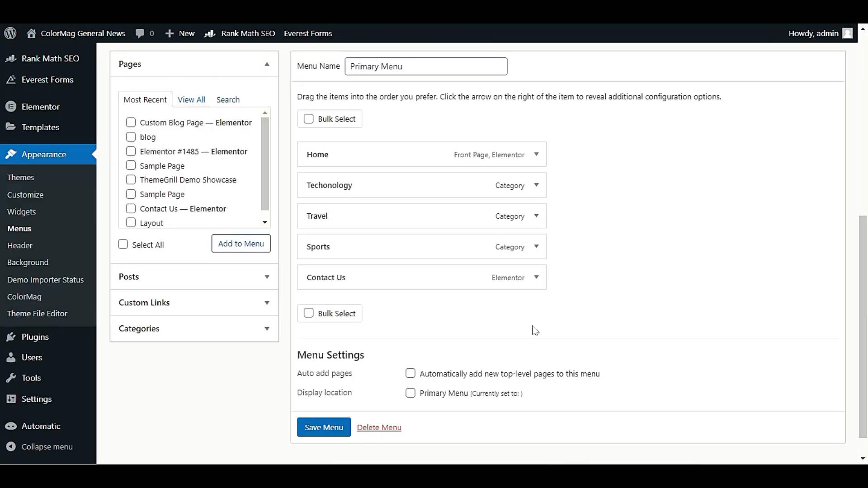
pyautogui.scroll(-1, 583, 330)
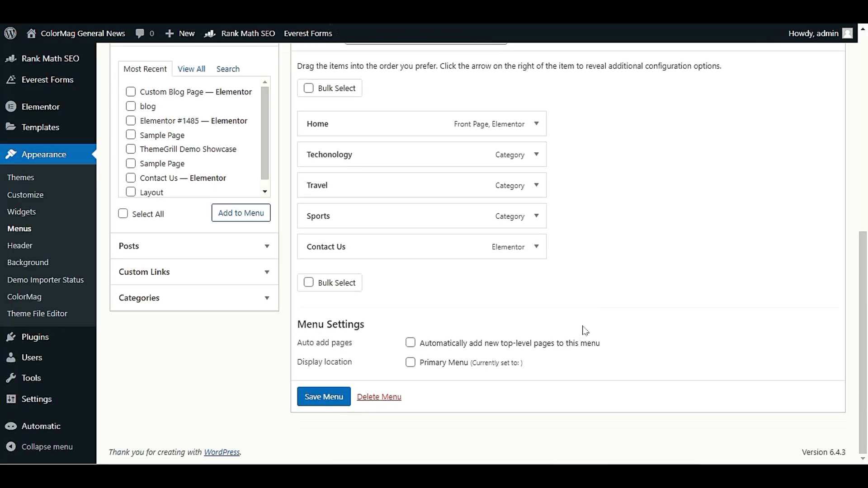
pyautogui.scroll(3, 585, 331)
pyautogui.scroll(-2, 586, 331)
pyautogui.click(410, 363)
pyautogui.moveTo(296, 362); pyautogui.dragTo(354, 368)
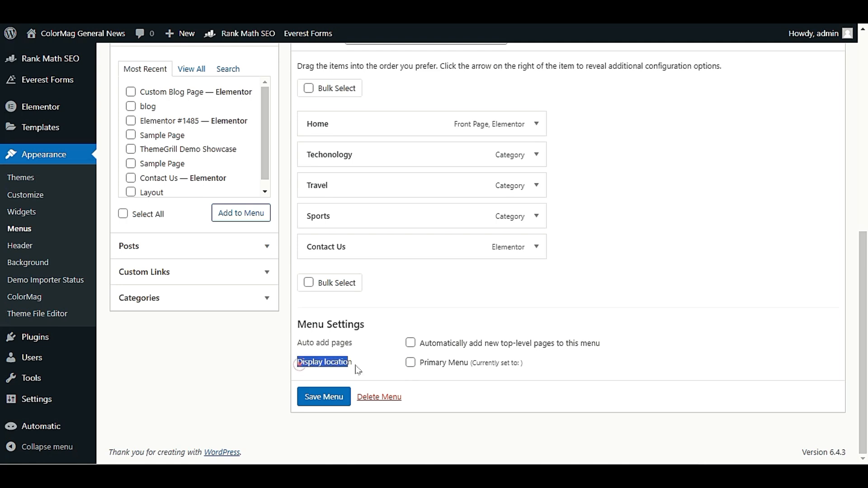
pyautogui.click(411, 365)
pyautogui.click(452, 387)
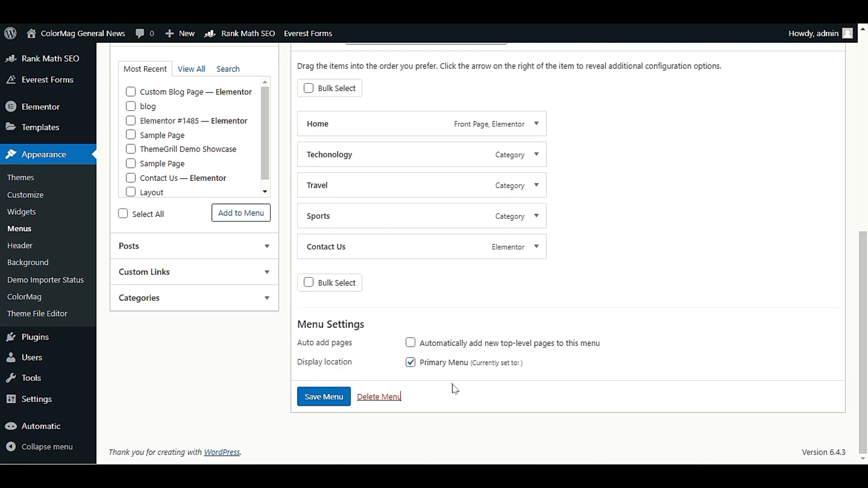
pyautogui.click(410, 364)
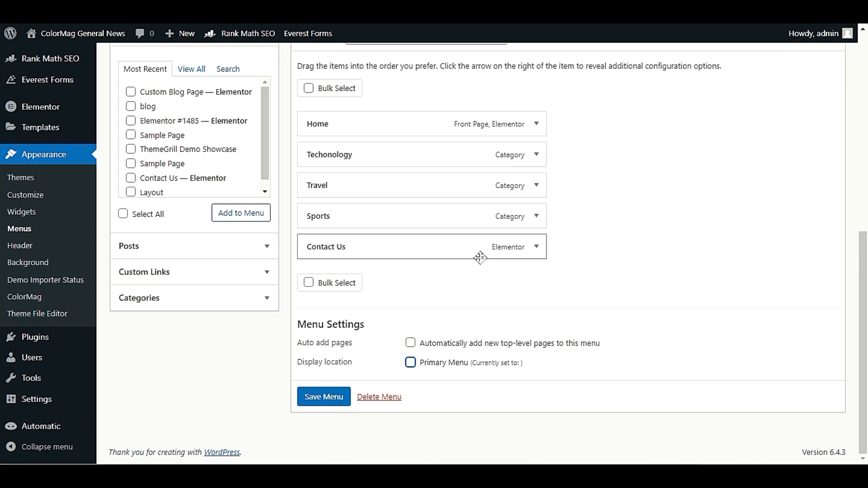
pyautogui.scroll(2, 393, 310)
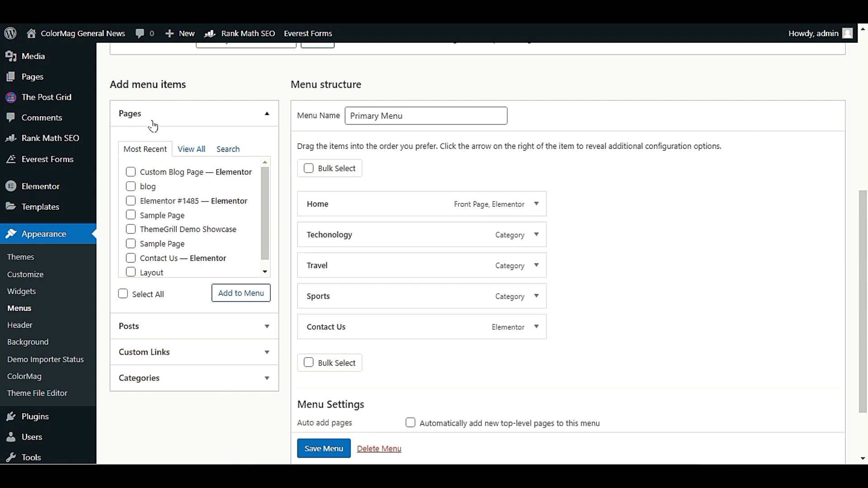
# Add the Custom Blog Page from the full pages list to the Primary Menu
pyautogui.click(194, 152)
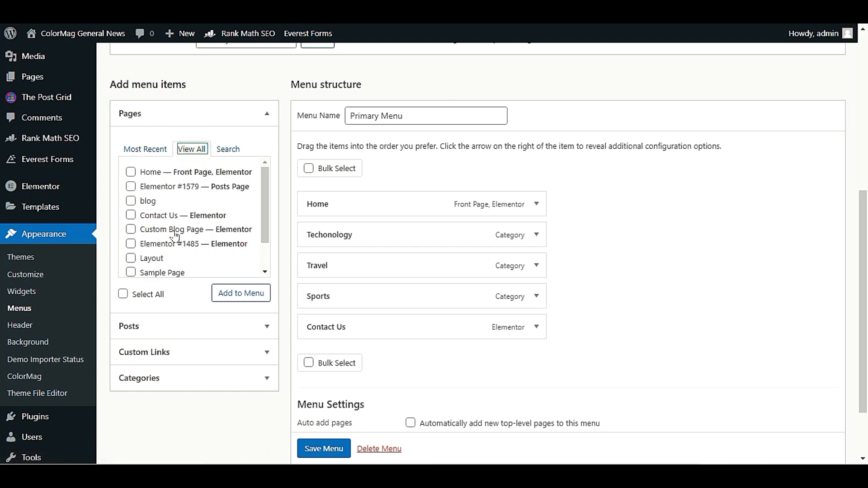
pyautogui.click(133, 231)
pyautogui.click(227, 293)
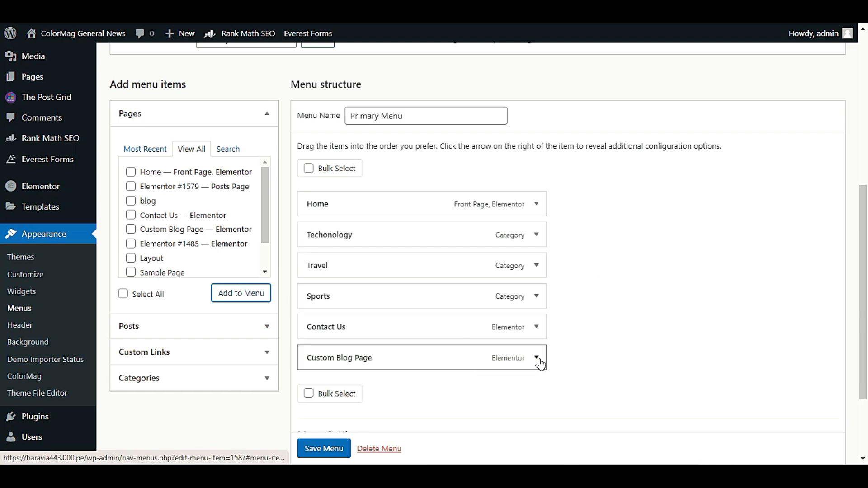
pyautogui.scroll(-3, 624, 273)
# Rename the new item's navigation label to 'Blog', tick the Primary location, and save the menu
pyautogui.click(538, 253)
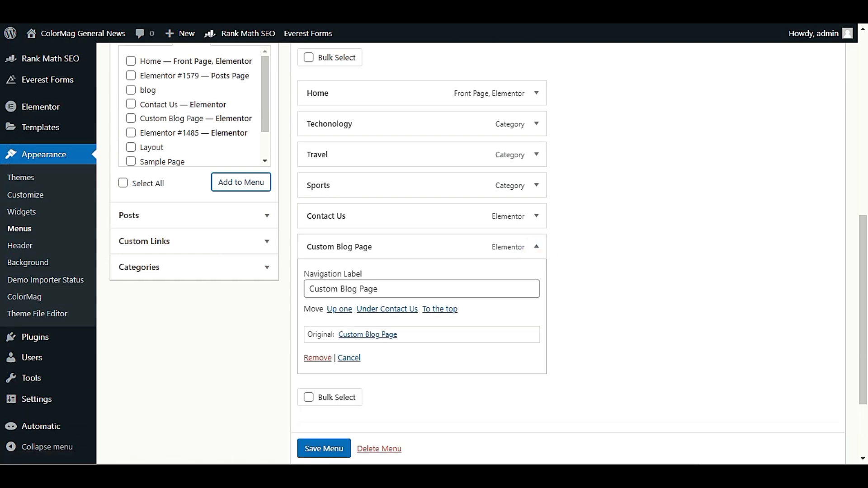
pyautogui.doubleClick(388, 288)
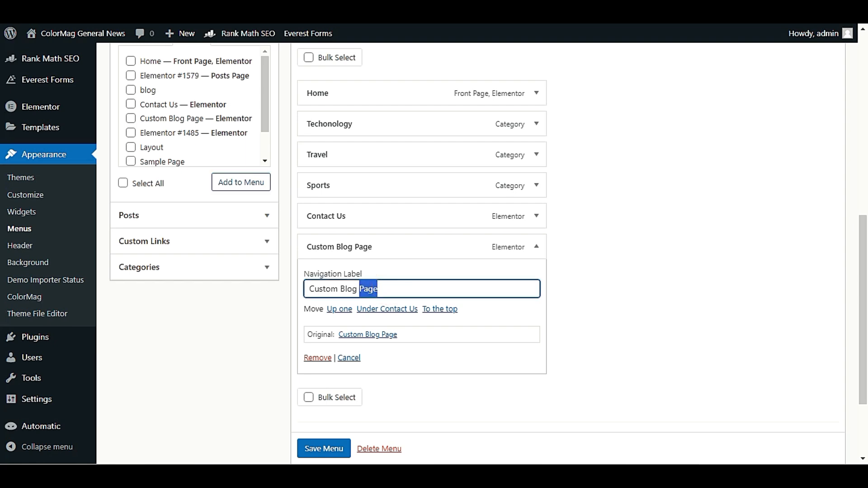
pyautogui.press('BackSpace')
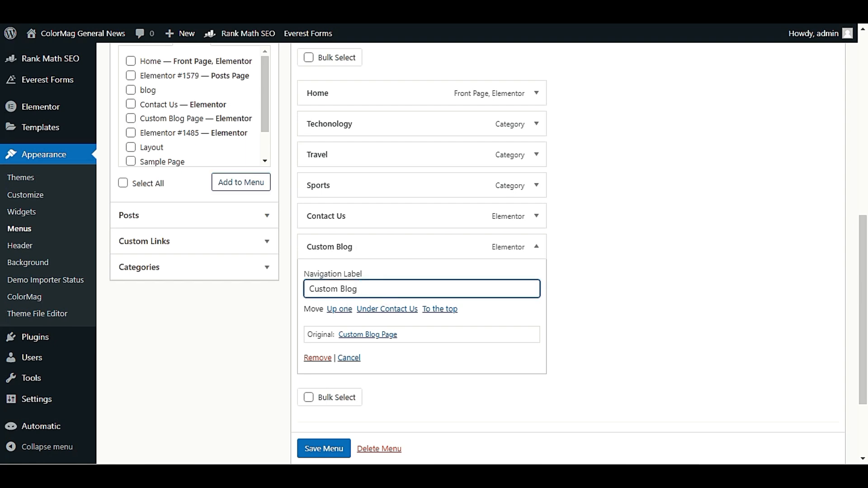
pyautogui.moveTo(340, 288); pyautogui.dragTo(308, 289)
pyautogui.press('BackSpace')
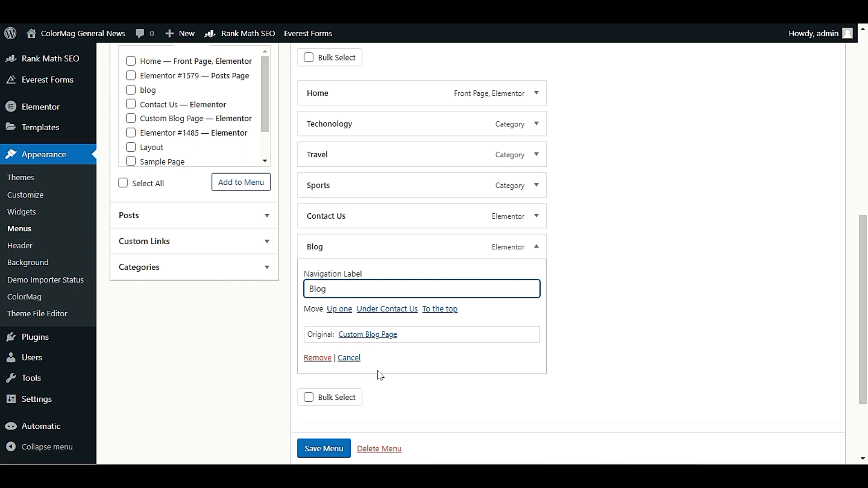
pyautogui.scroll(-1, 392, 376)
pyautogui.click(537, 207)
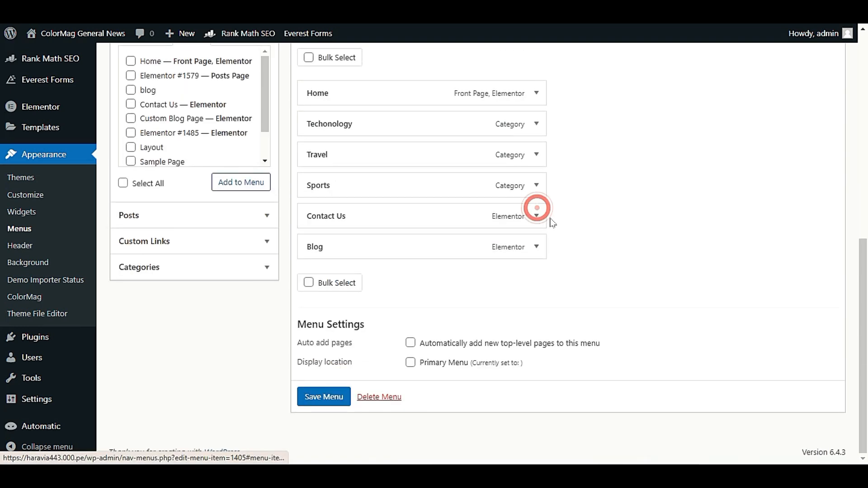
pyautogui.click(411, 364)
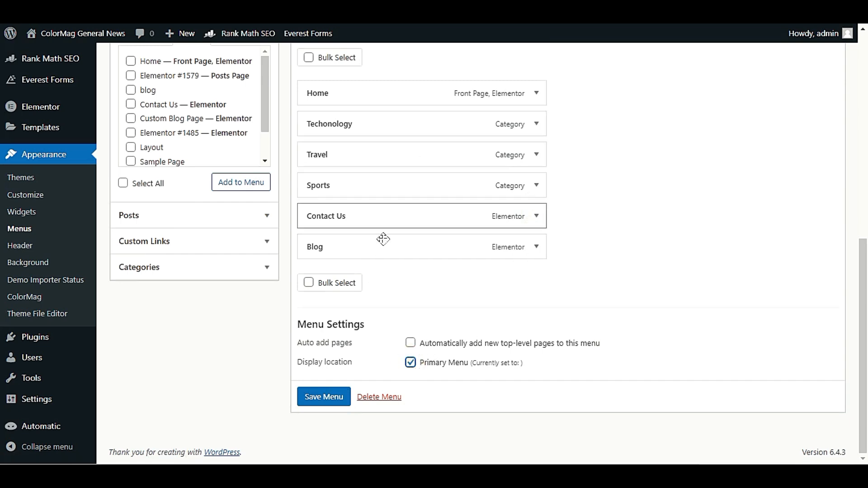
pyautogui.click(336, 398)
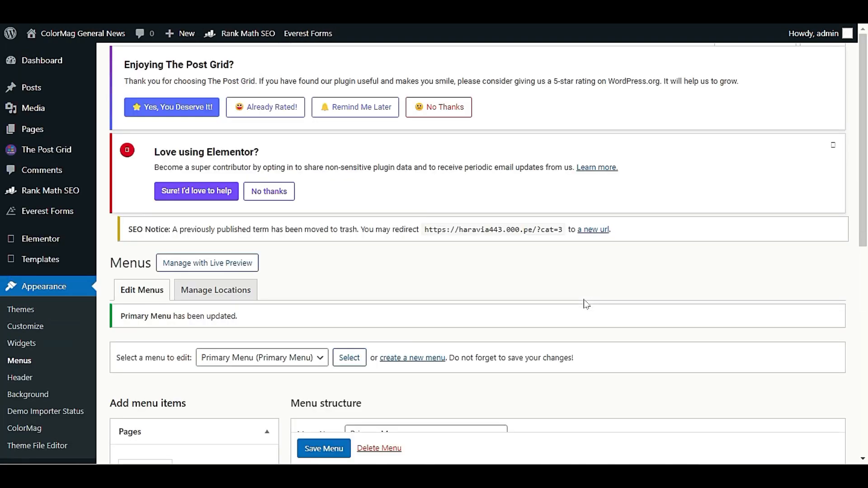
pyautogui.moveTo(71, 42)
pyautogui.rightClick(79, 58)
pyautogui.click(97, 61)
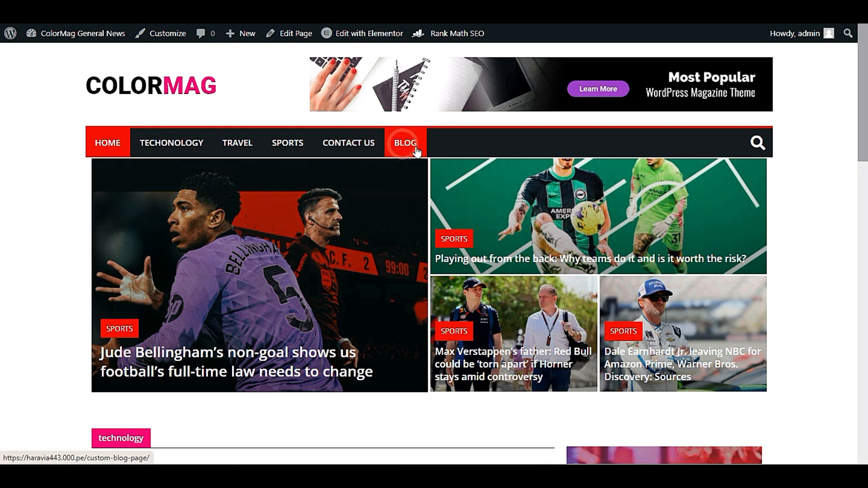
pyautogui.click(413, 145)
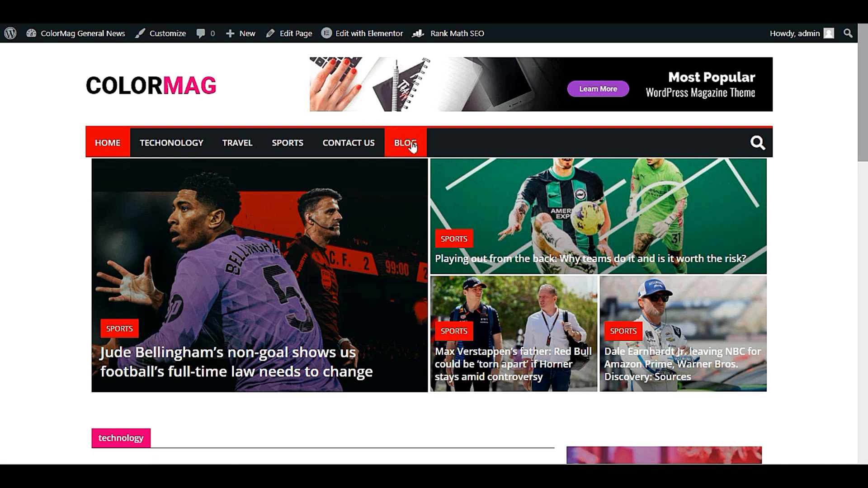
pyautogui.scroll(-10, 484, 267)
pyautogui.scroll(10, 480, 267)
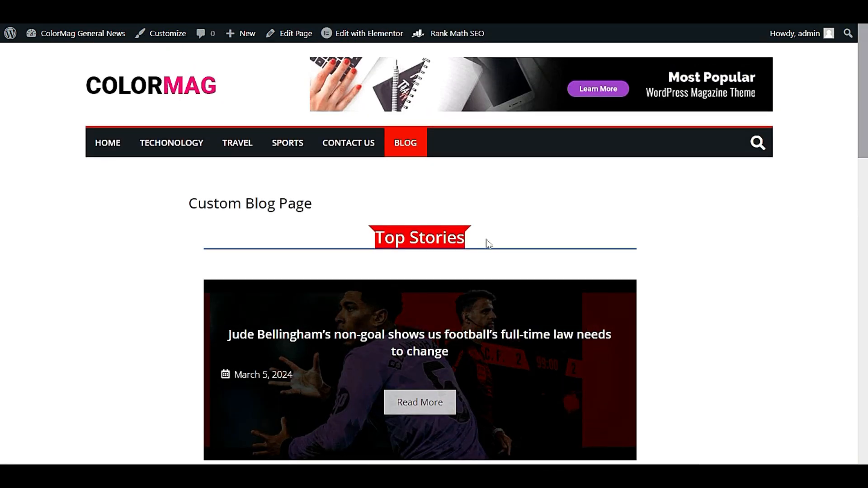
pyautogui.scroll(-10, 487, 244)
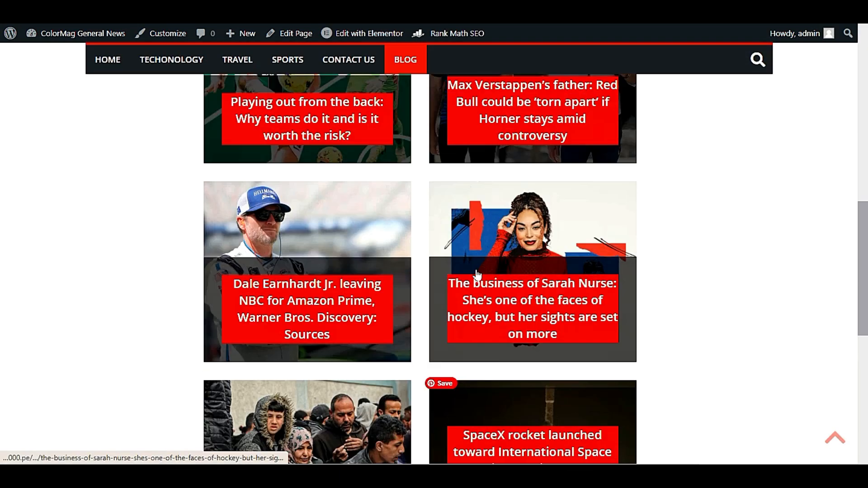
pyautogui.scroll(10, 461, 261)
pyautogui.scroll(-5, 461, 260)
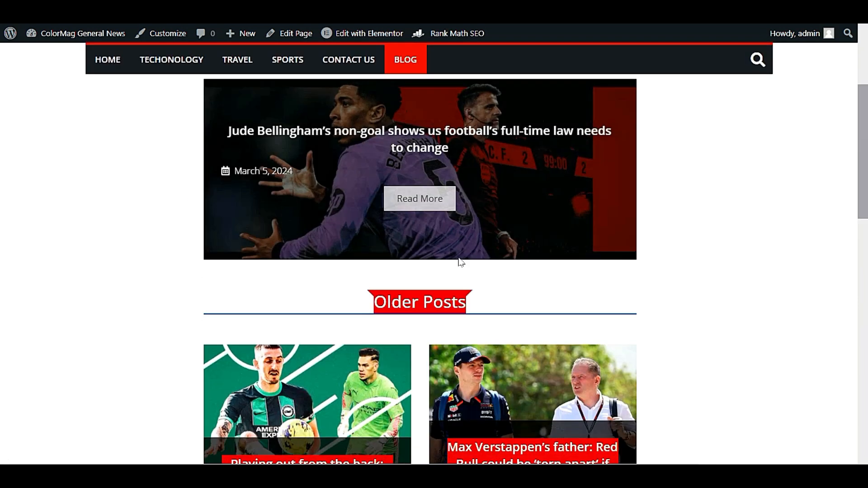
pyautogui.scroll(-15, 459, 261)
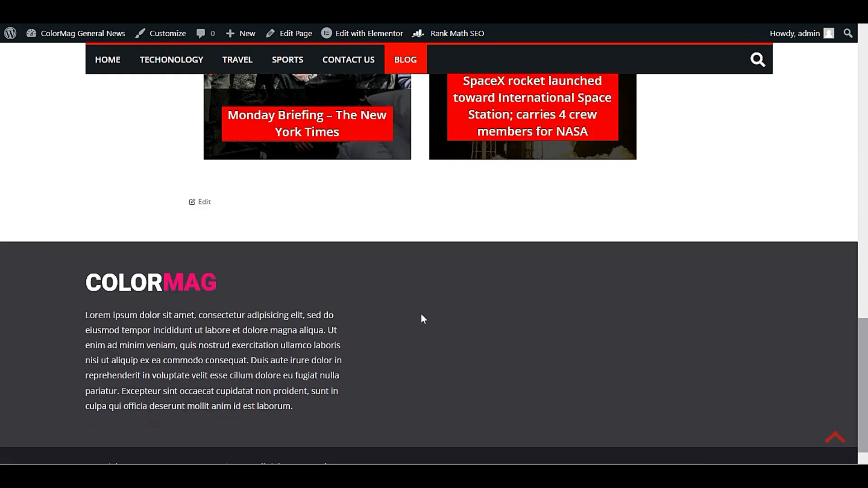
pyautogui.scroll(18, 423, 319)
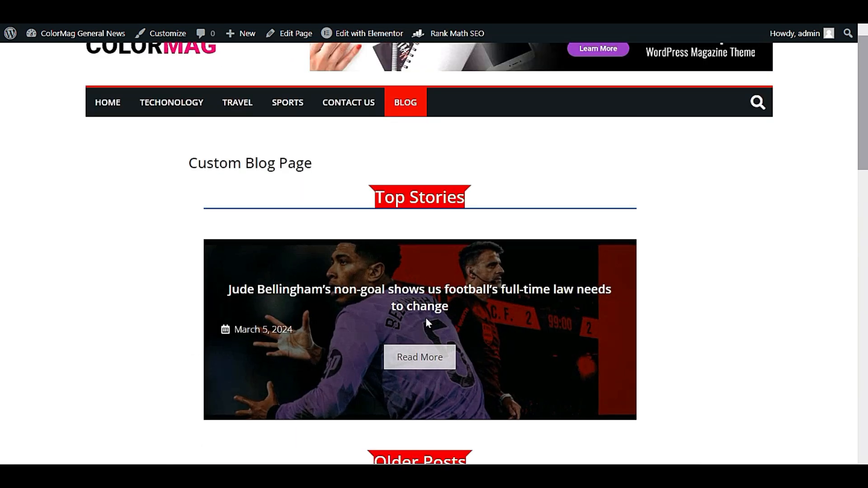
pyautogui.scroll(-15, 430, 318)
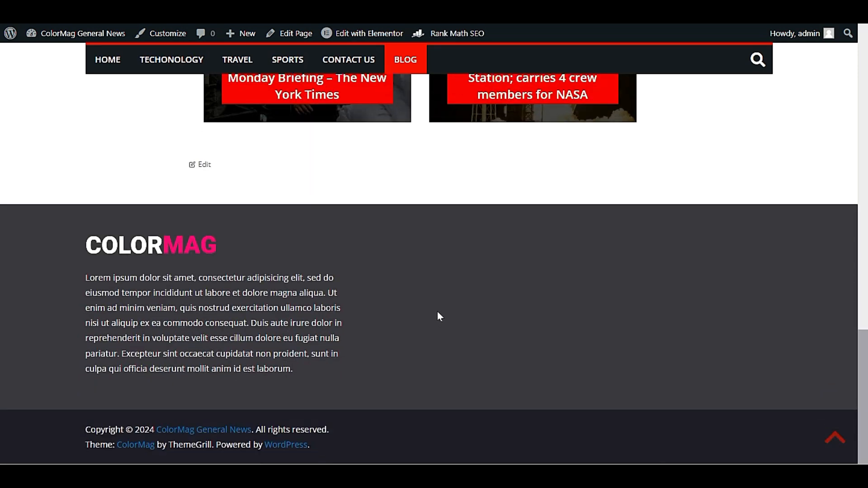
pyautogui.scroll(18, 438, 312)
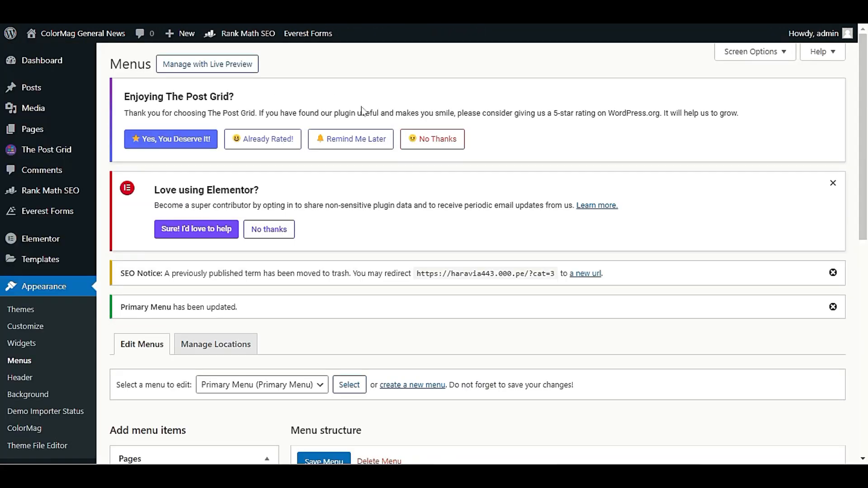
pyautogui.scroll(-4, 374, 139)
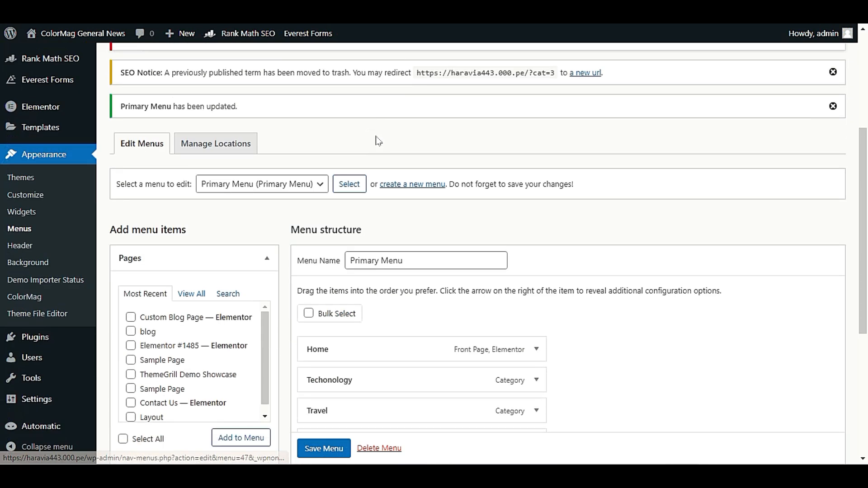
pyautogui.scroll(-4, 253, 227)
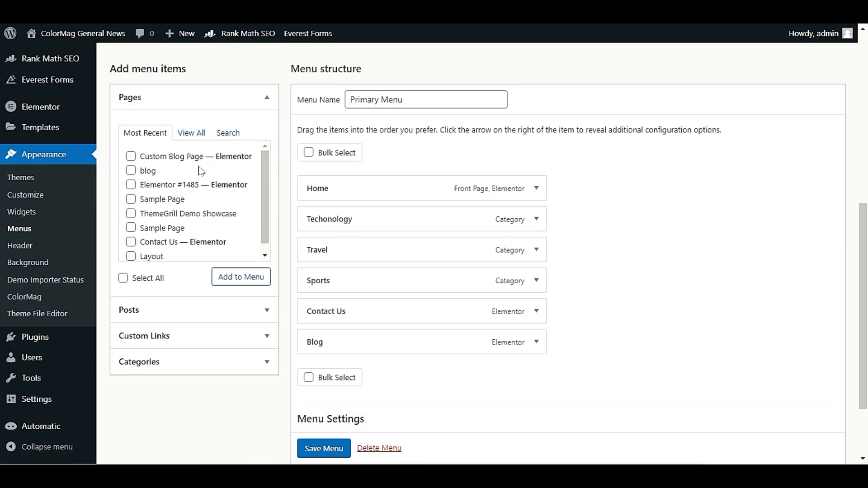